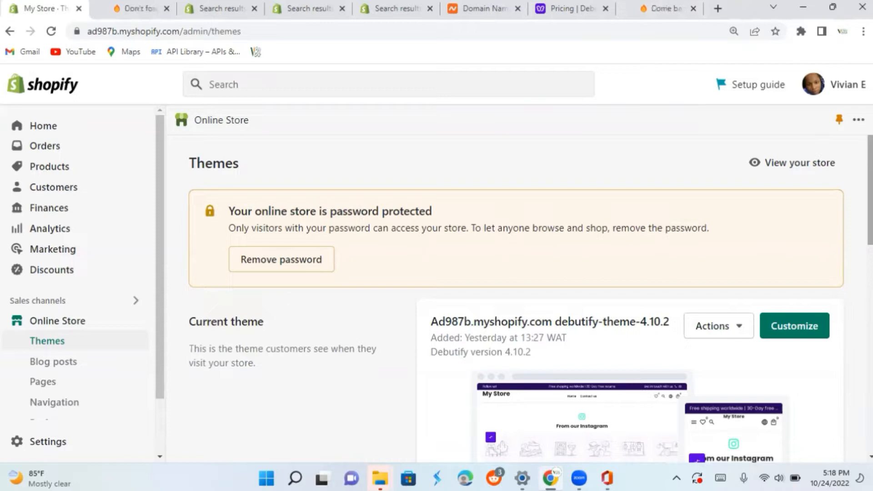
Examine the theme library's zip file upload option and its file picker, leaving without uploading a theme
scroll(518, 282, "down", 8)
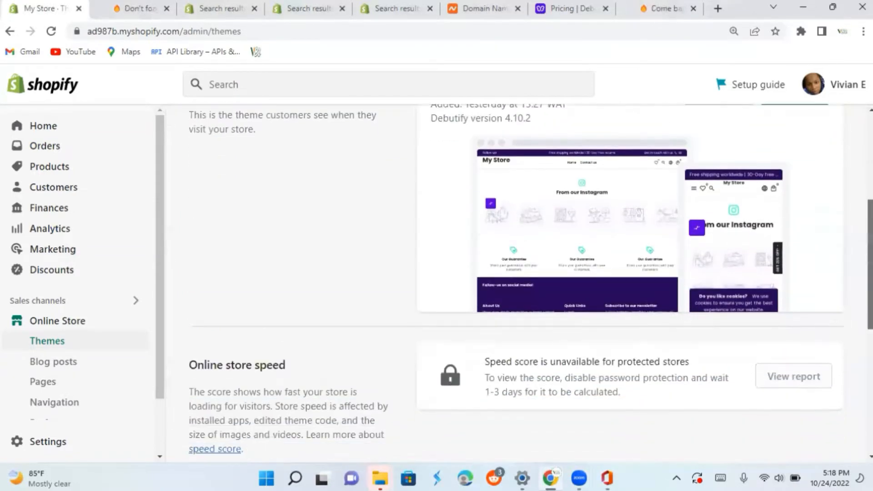
scroll(518, 282, "down", 3)
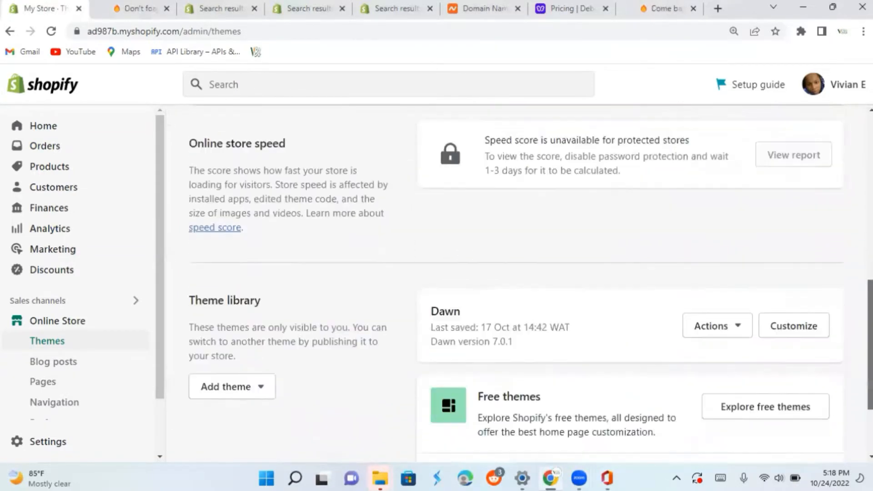
scroll(518, 282, "down", 2)
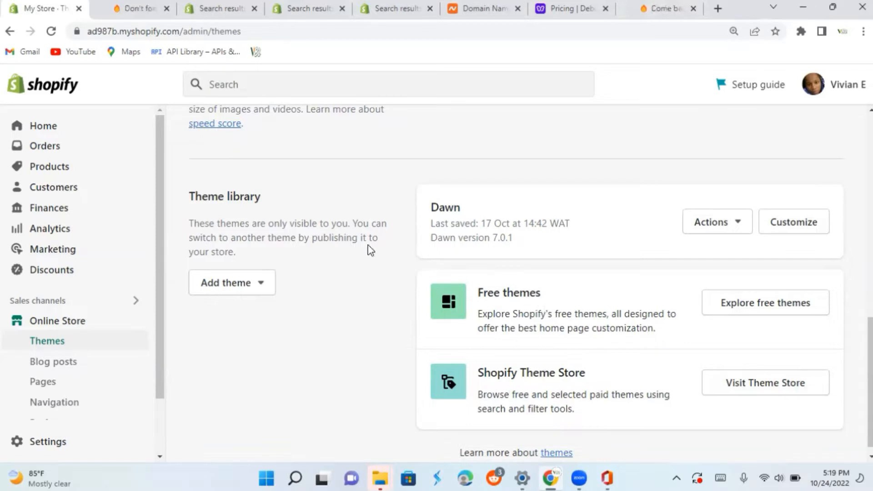
left_click(236, 287)
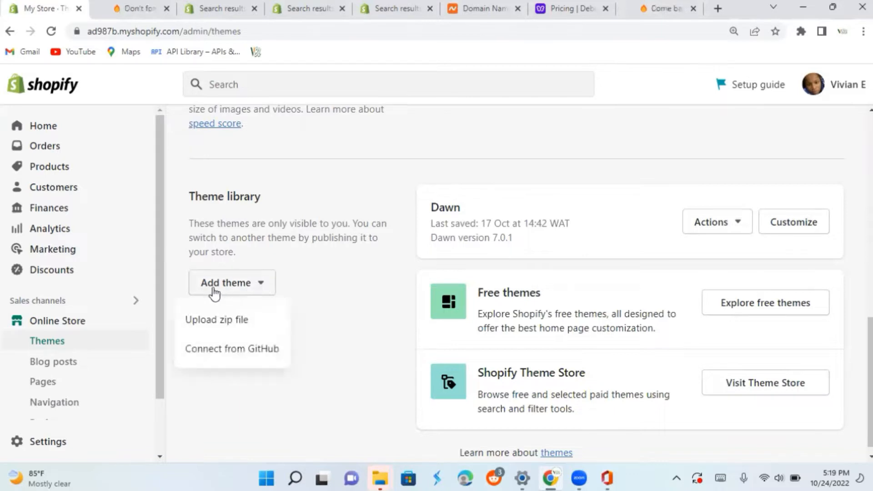
left_click(231, 323)
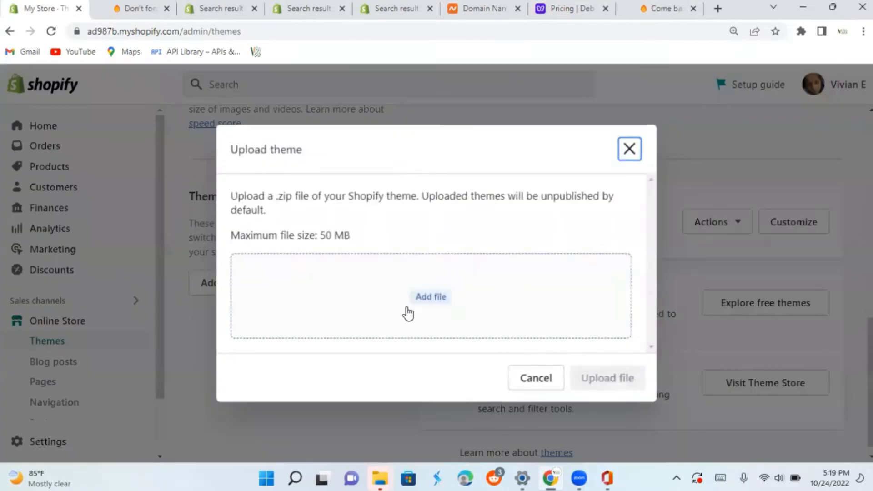
left_click(415, 300)
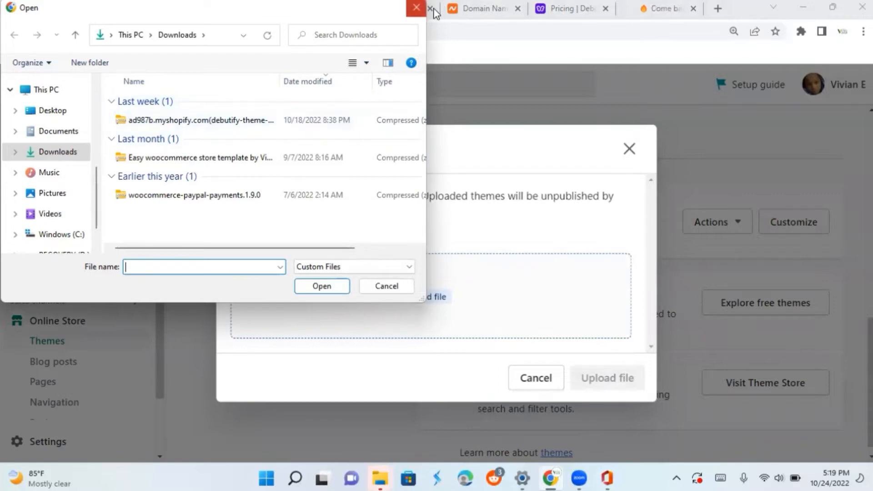
left_click(417, 8)
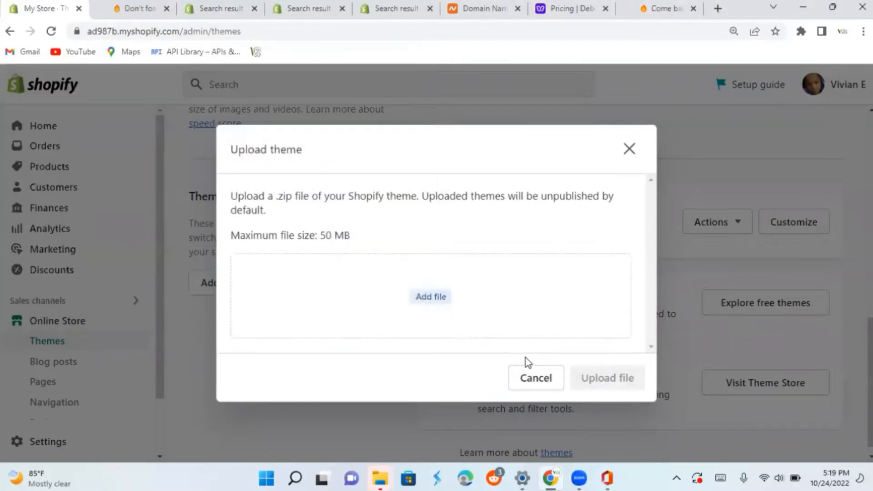
left_click(536, 380)
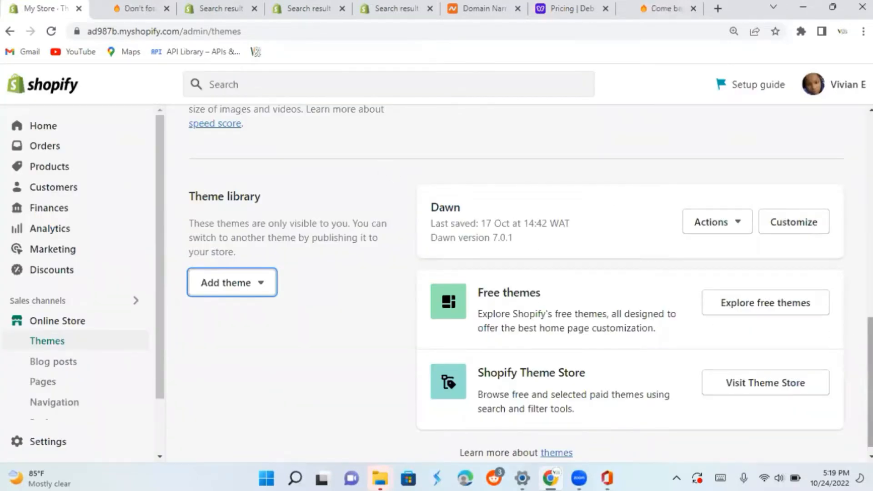
scroll(530, 286, "up", 6)
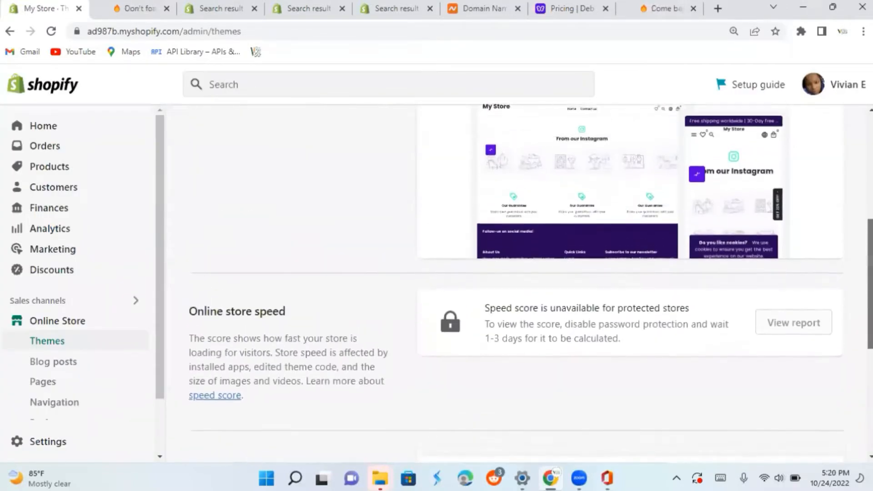
scroll(854, 144, "up", 4)
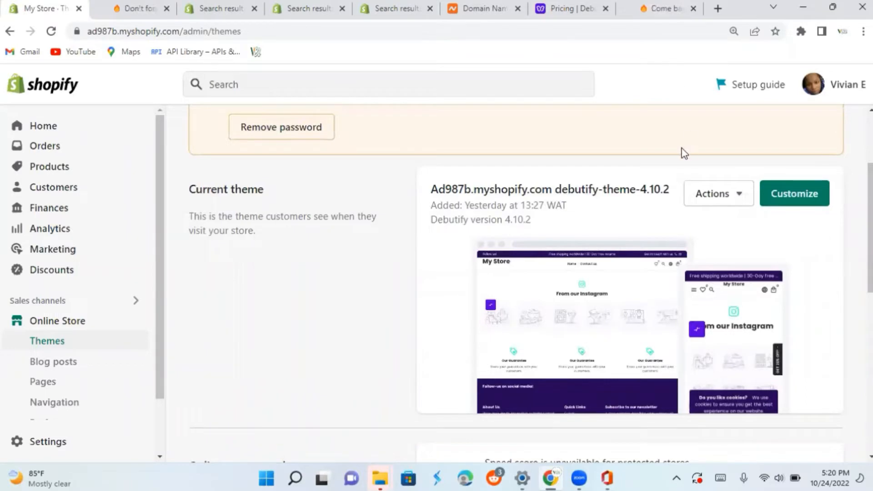
Switch to the Debutify pricing page and compare the prices and features of the Free, Starter, Pro and Enterprise plans
left_click(566, 2)
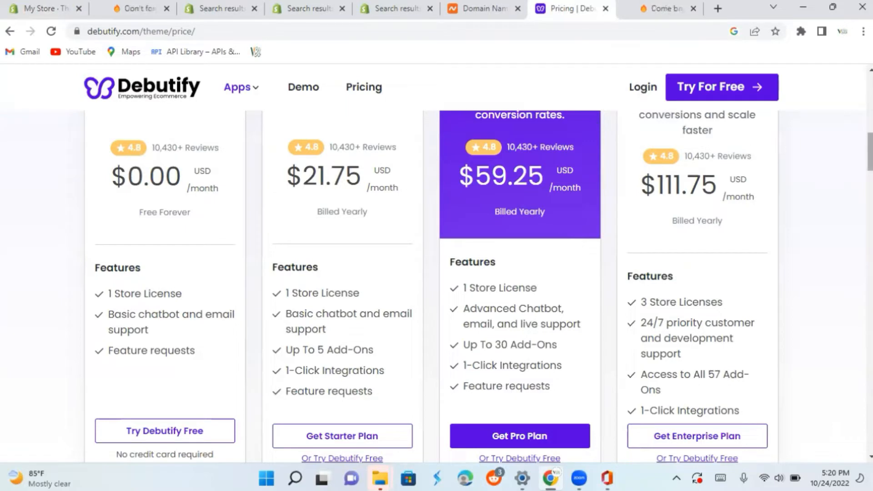
scroll(870, 150, "up", 3)
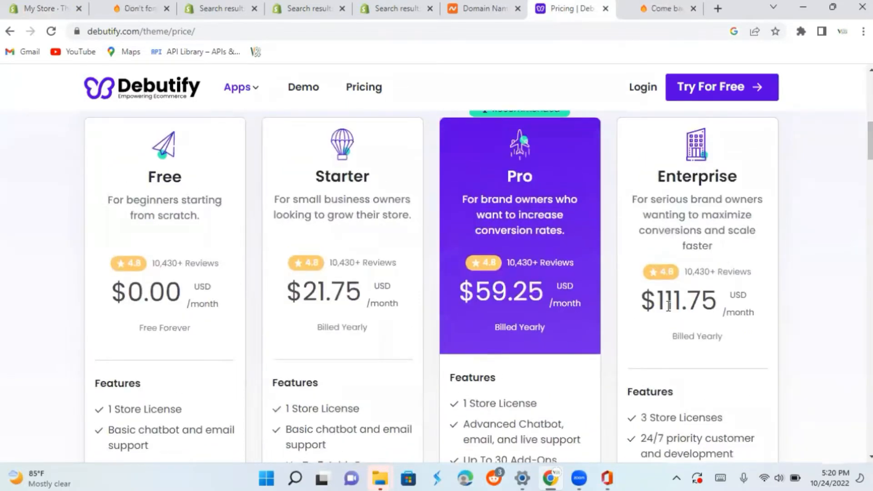
scroll(667, 188, "down", 3)
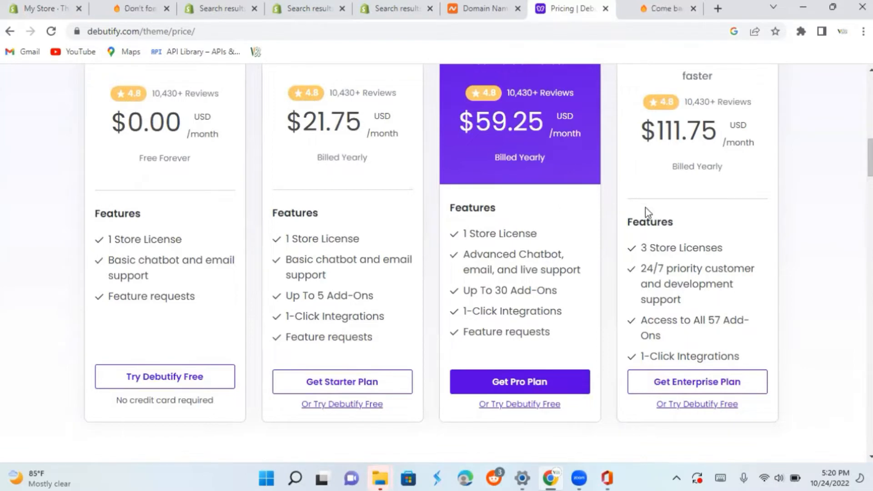
scroll(474, 266, "up", 2)
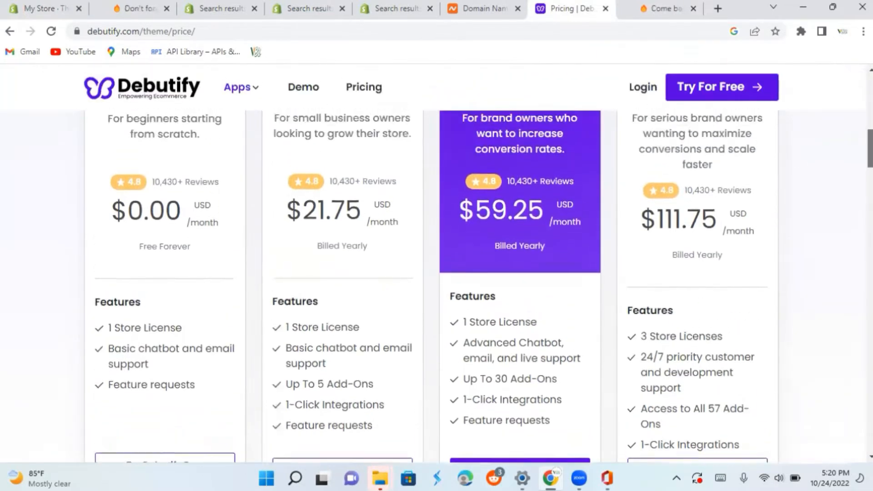
scroll(432, 268, "down", 1)
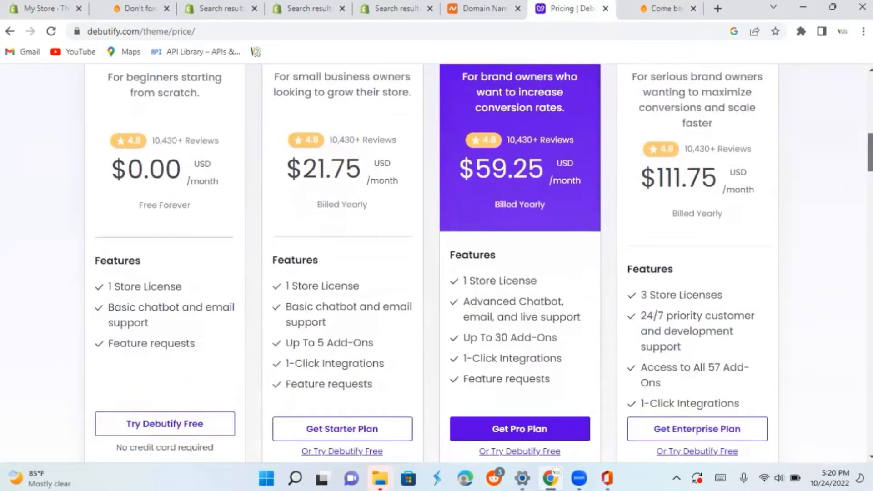
scroll(432, 266, "up", 2)
scroll(432, 266, "down", 2)
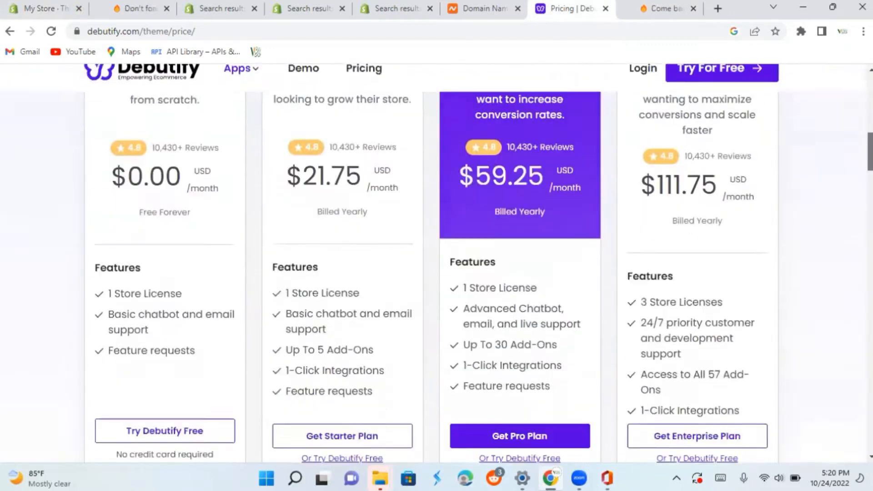
scroll(432, 266, "down", 1)
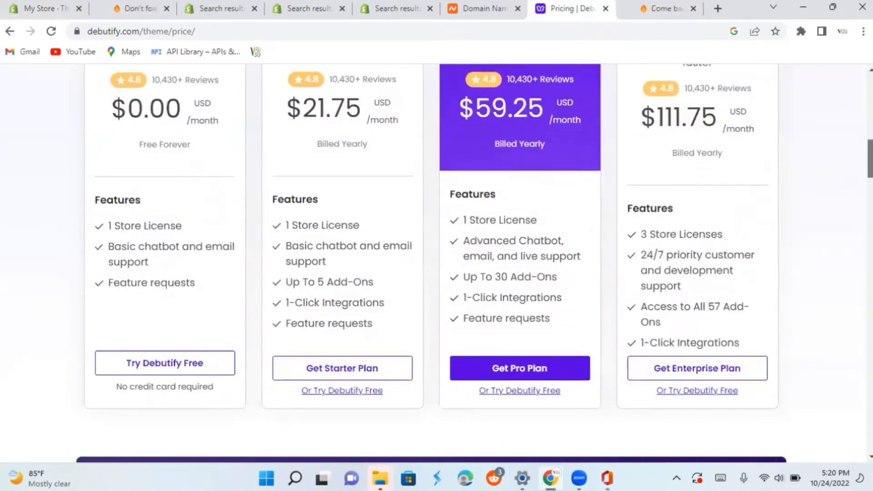
scroll(437, 263, "up", 3)
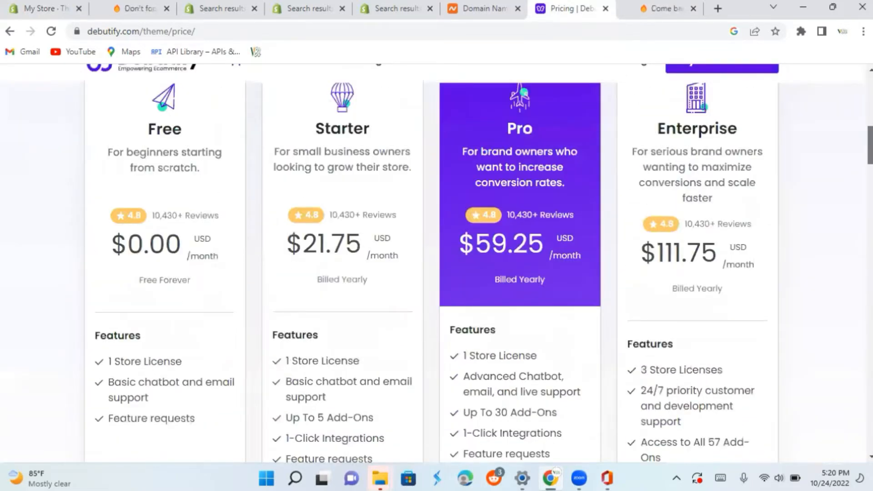
Return to the Shopify themes page, open the current Debutify theme for customization and review its home page sections and preview
left_click(52, 10)
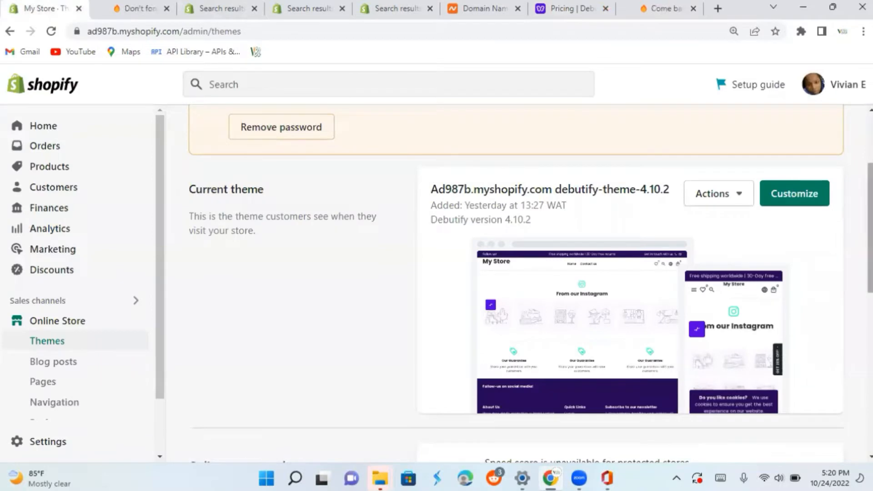
left_click(793, 196)
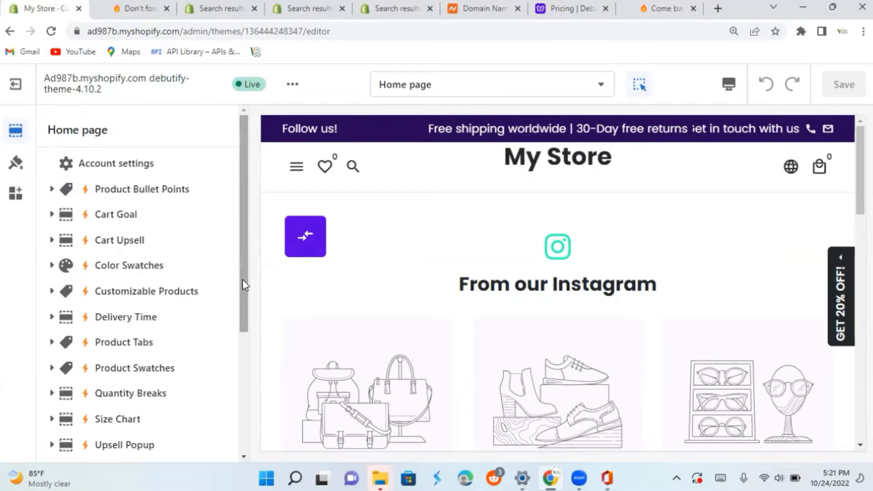
left_click_drag(242, 280, 242, 324)
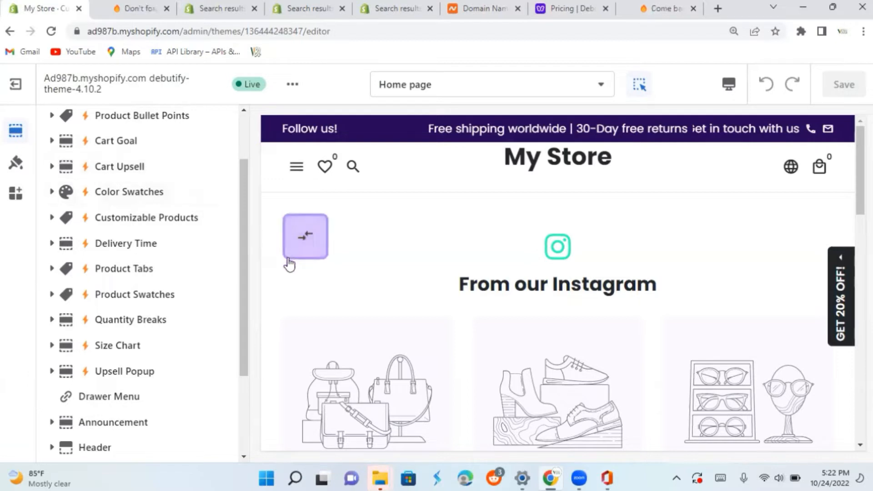
left_click_drag(245, 247, 254, 162)
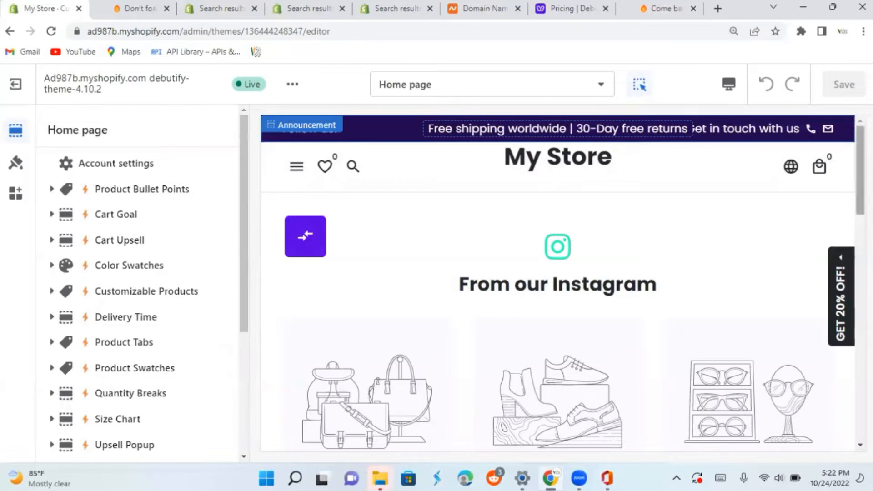
scroll(756, 303, "down", 10)
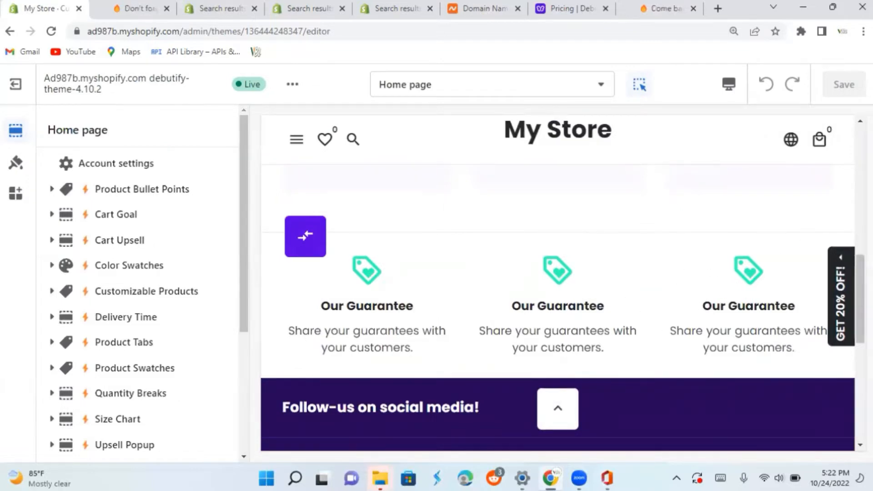
scroll(860, 298, "down", 4)
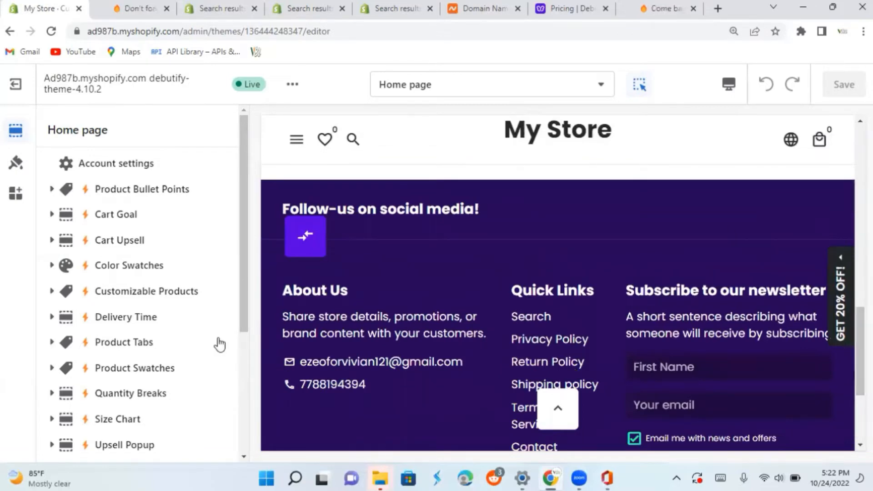
View the sections that can be added to the home page and the Product Swatches settings, returning to the section list
left_click_drag(242, 310, 108, 377)
left_click(82, 392)
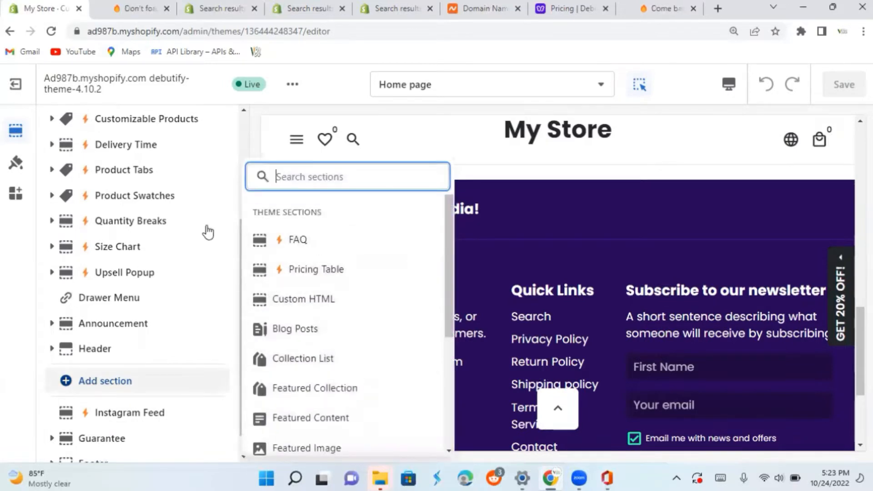
left_click(192, 204)
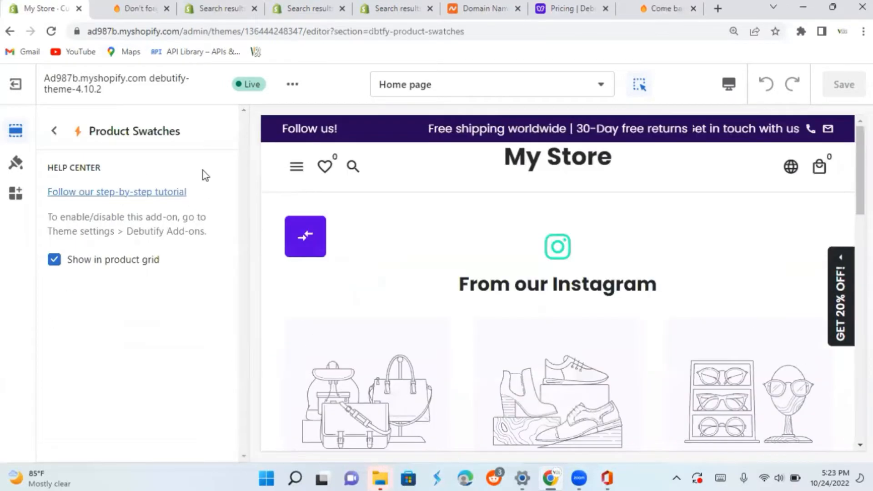
left_click(55, 133)
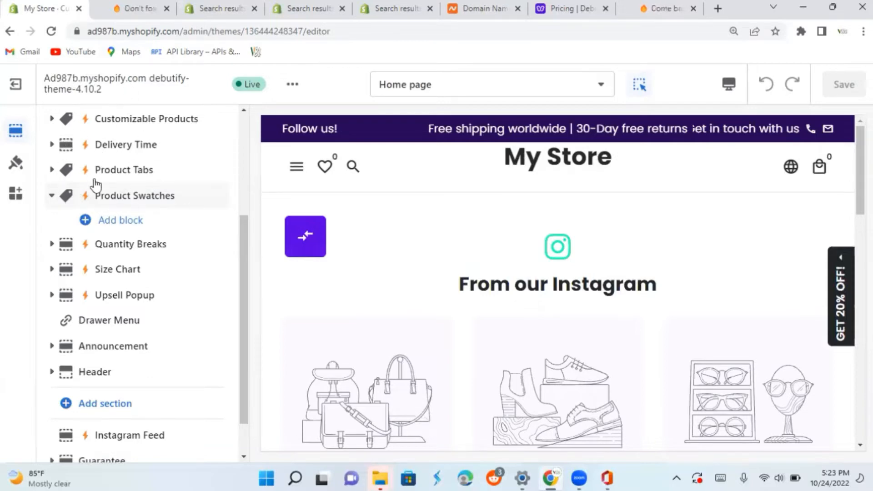
left_click_drag(244, 253, 269, 113)
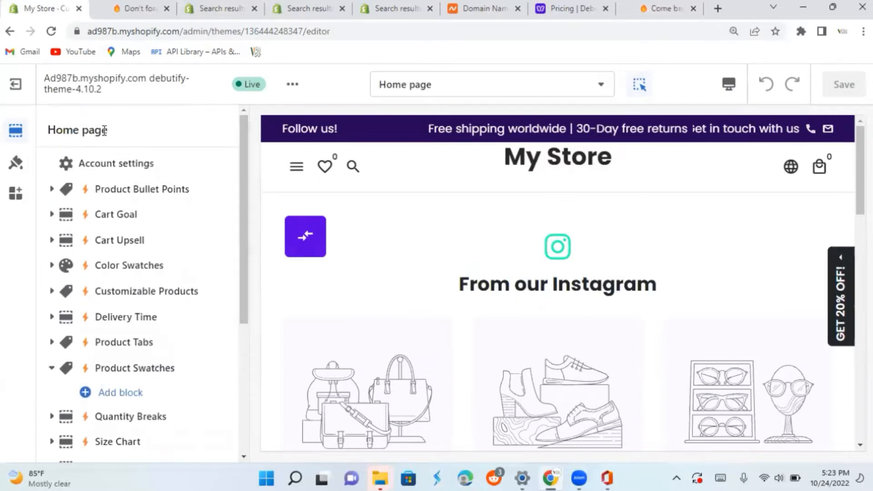
Show the theme settings categories and look through the home page preview down to the guarantee blocks
left_click(16, 164)
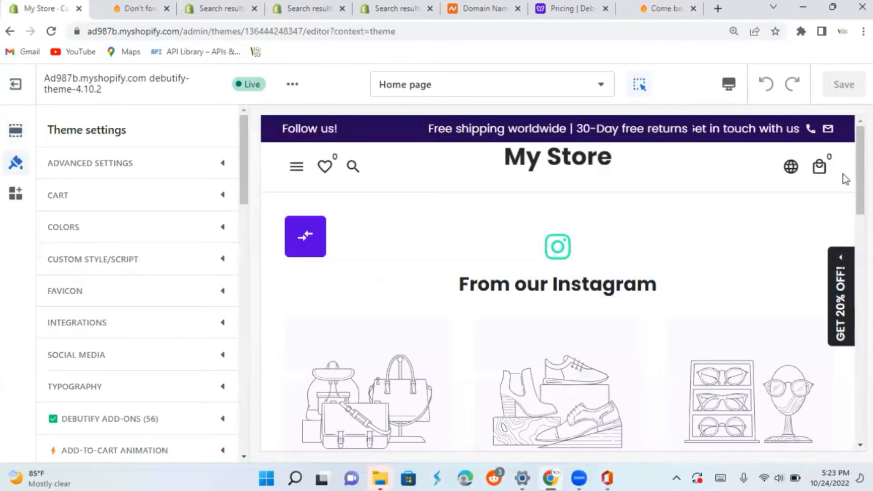
left_click_drag(860, 177, 860, 310)
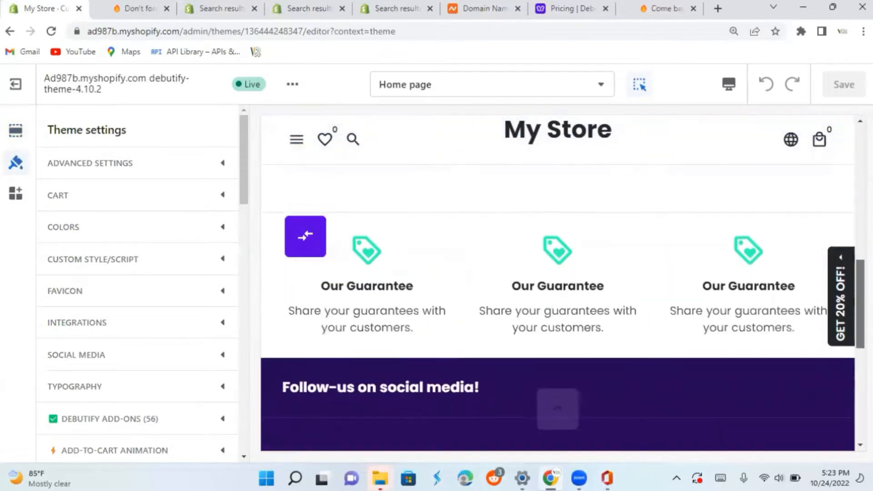
scroll(468, 207, "up", 10)
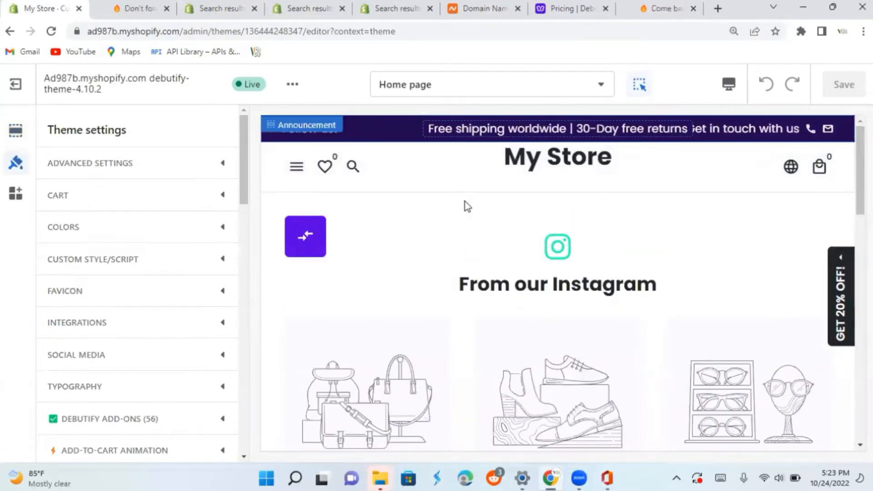
View the app embeds and the list of store pages available for editing, keeping the home page selected
left_click(17, 194)
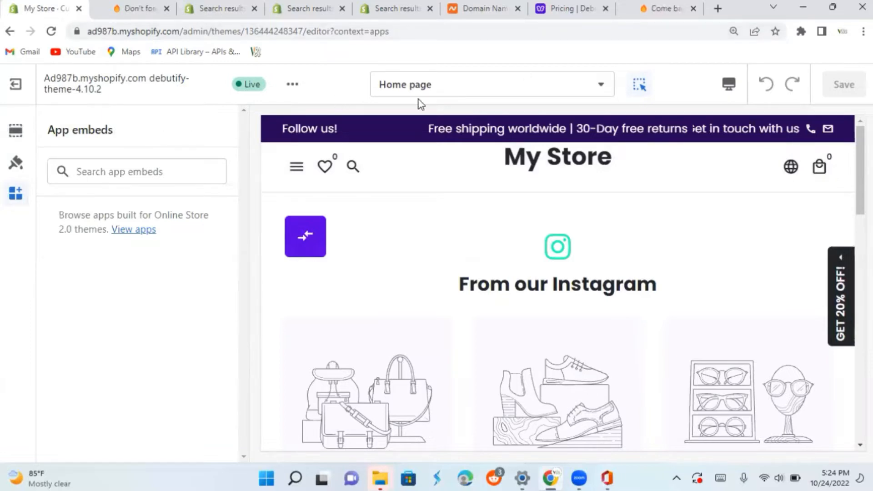
left_click(572, 87)
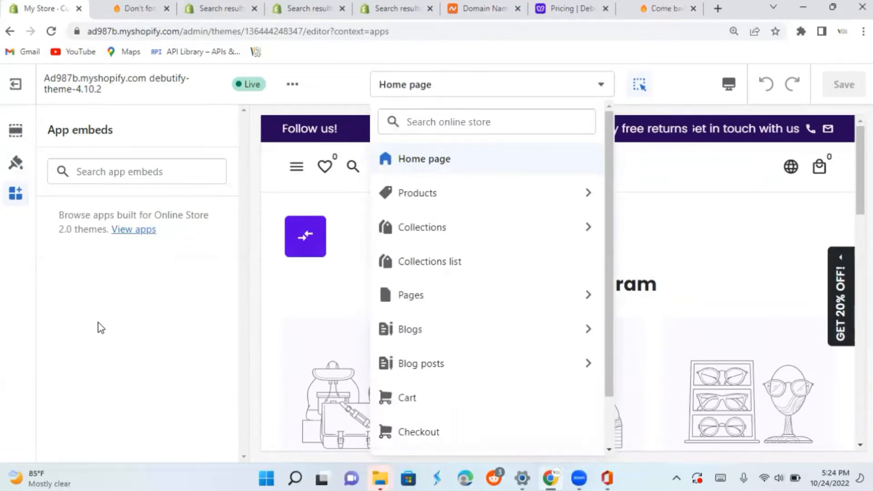
left_click(124, 322)
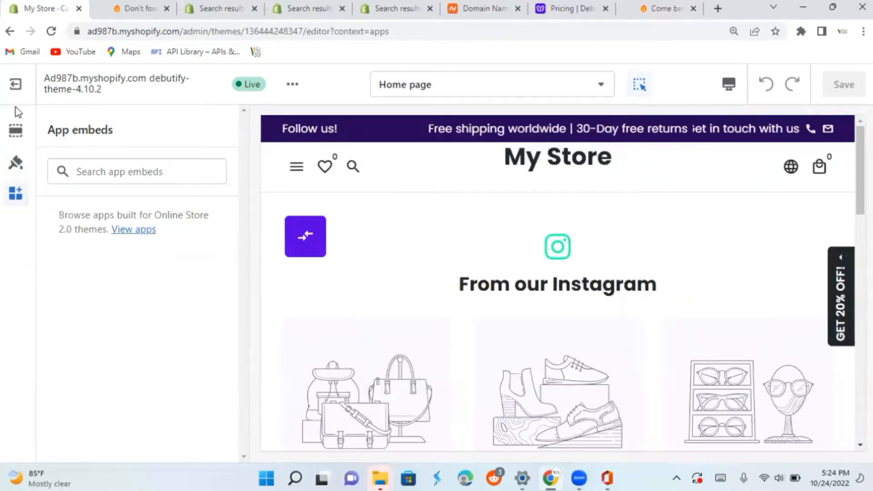
View the advanced theme settings and check how the sticky header behaves down the home page preview
left_click(16, 164)
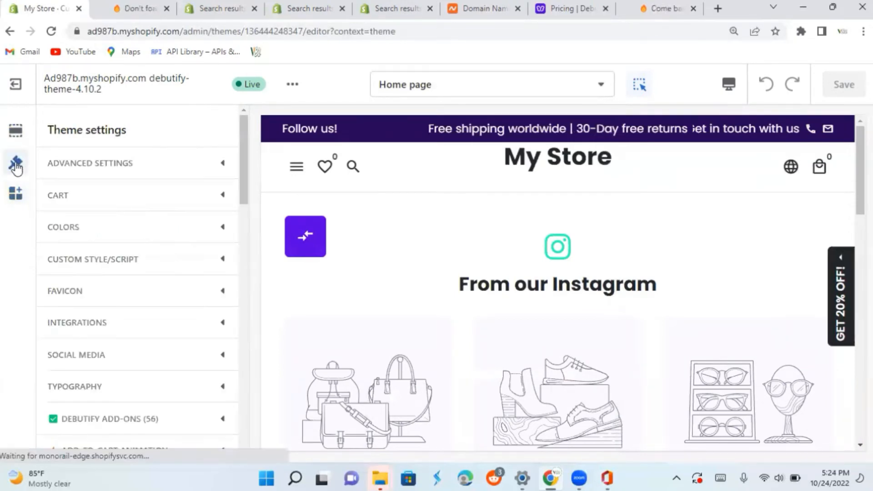
left_click(205, 164)
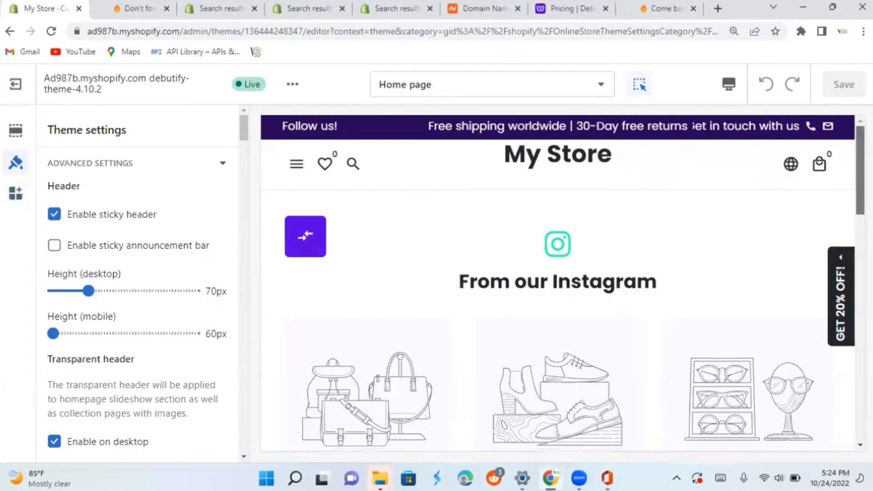
scroll(557, 282, "down", 2)
scroll(558, 282, "down", 5)
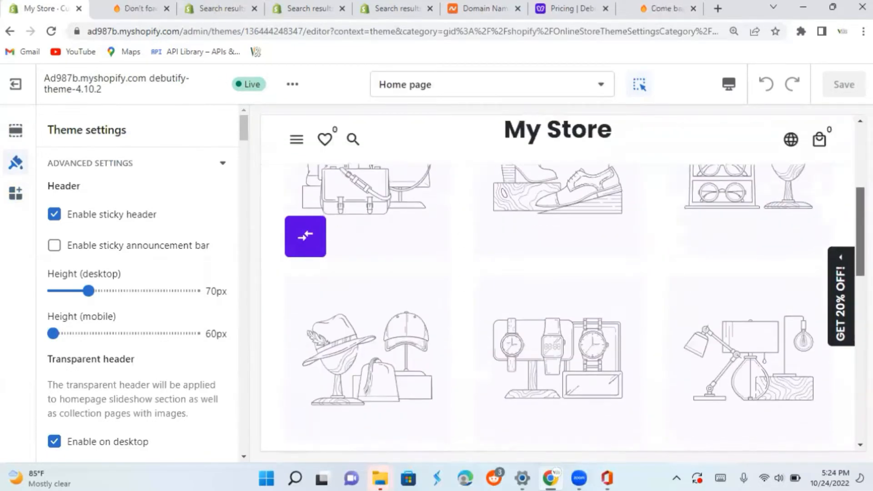
scroll(557, 282, "up", 2)
scroll(522, 169, "down", 5)
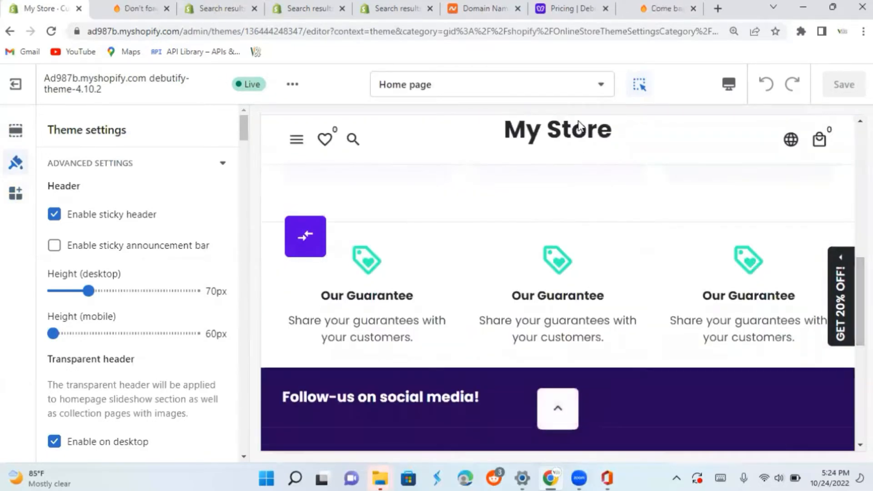
Disable the sticky header and check how the header behaves in the home page preview
left_click(54, 215)
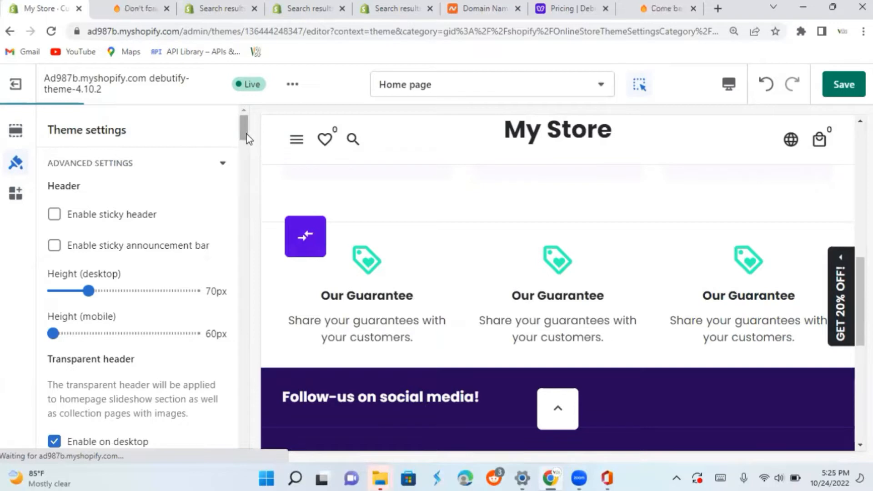
scroll(247, 139, "down", 3)
scroll(248, 138, "up", 3)
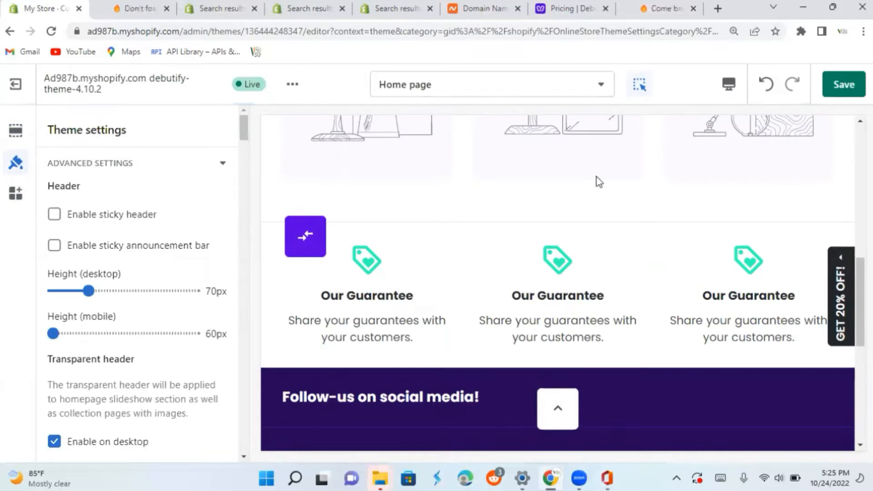
scroll(838, 245, "up", 5)
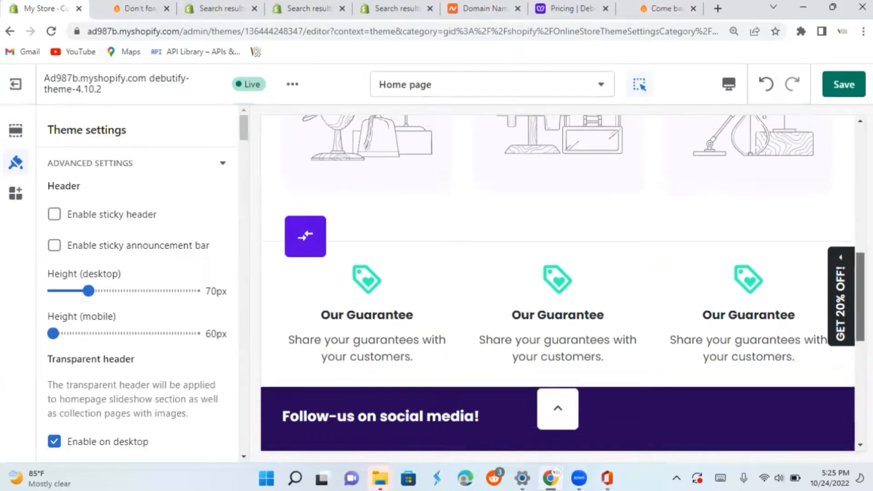
scroll(835, 182, "up", 5)
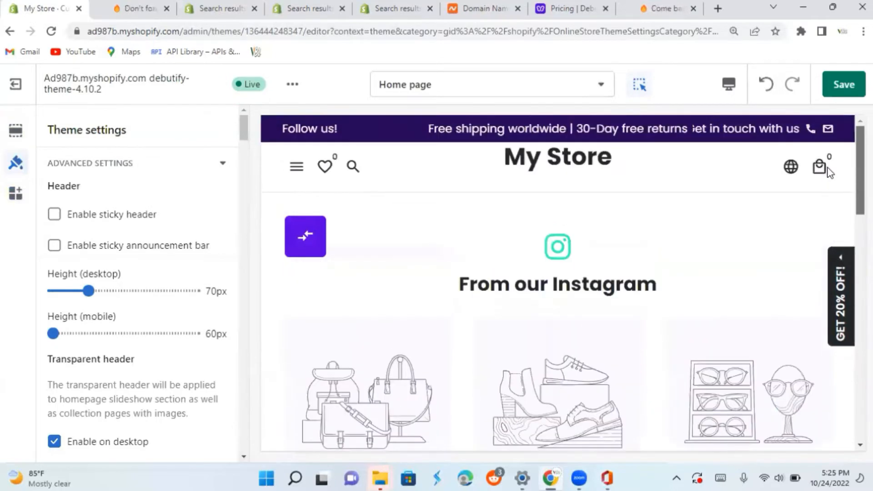
scroll(843, 179, "down", 2)
scroll(845, 186, "up", 1)
scroll(850, 192, "down", 3)
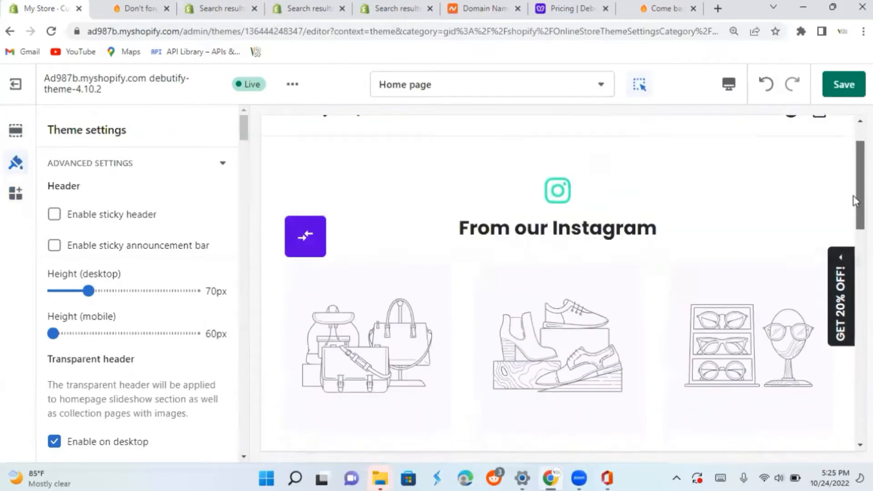
scroll(850, 182, "up", 4)
scroll(849, 182, "down", 2)
scroll(849, 182, "up", 2)
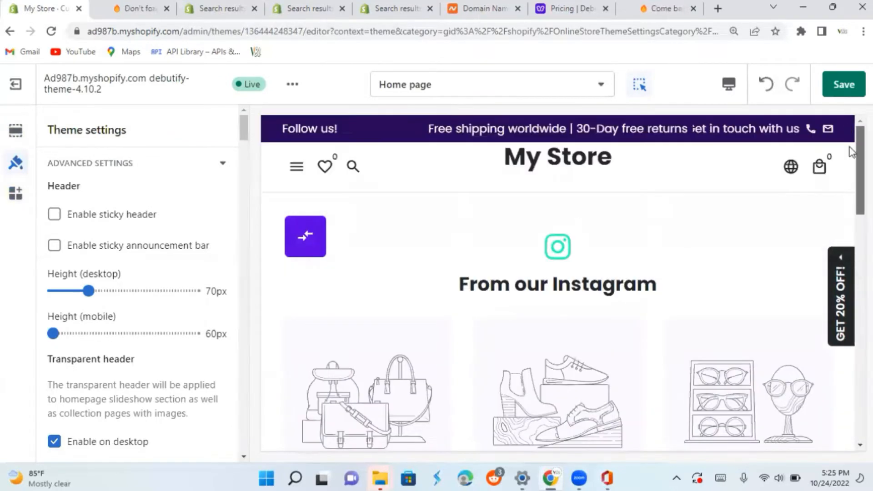
scroll(849, 182, "down", 3)
scroll(850, 182, "up", 3)
scroll(849, 182, "down", 3)
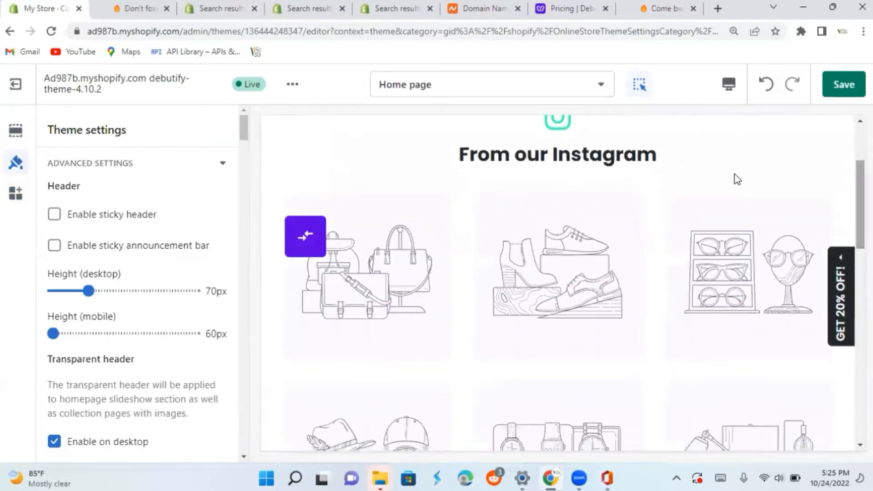
Enable the sticky announcement bar and check how it behaves in the home page preview
left_click(54, 245)
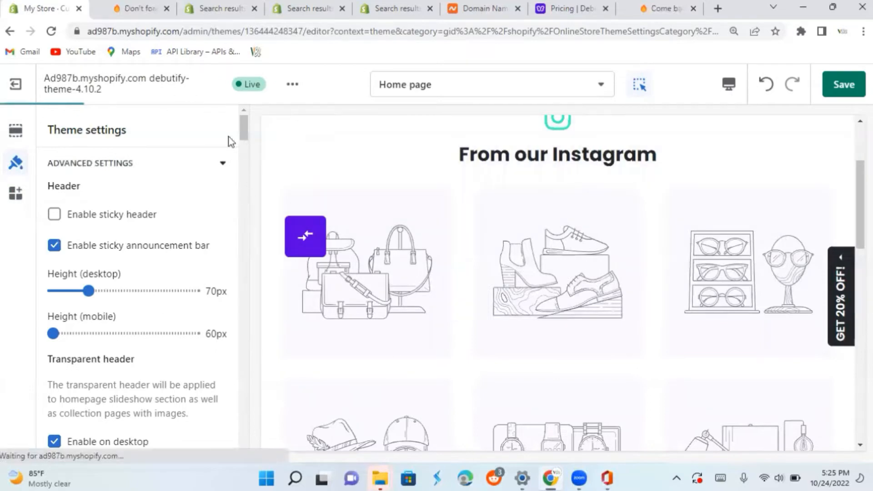
left_click_drag(242, 131, 248, 144)
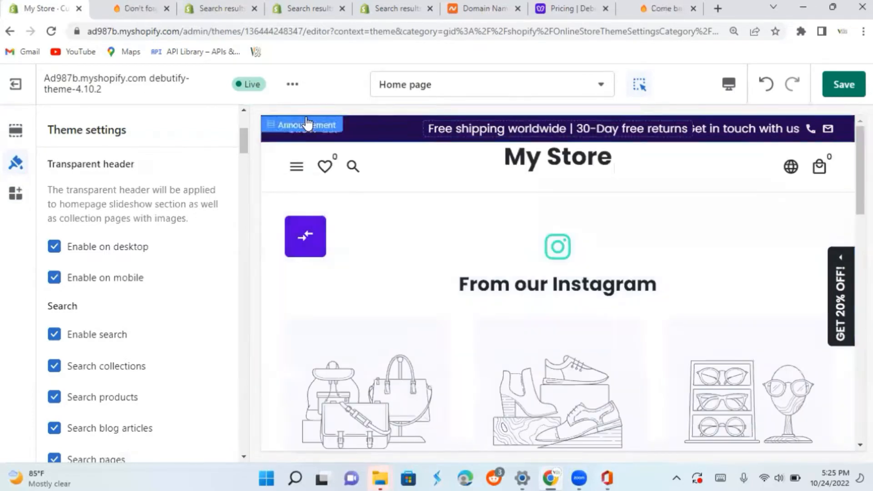
left_click_drag(244, 148, 246, 137)
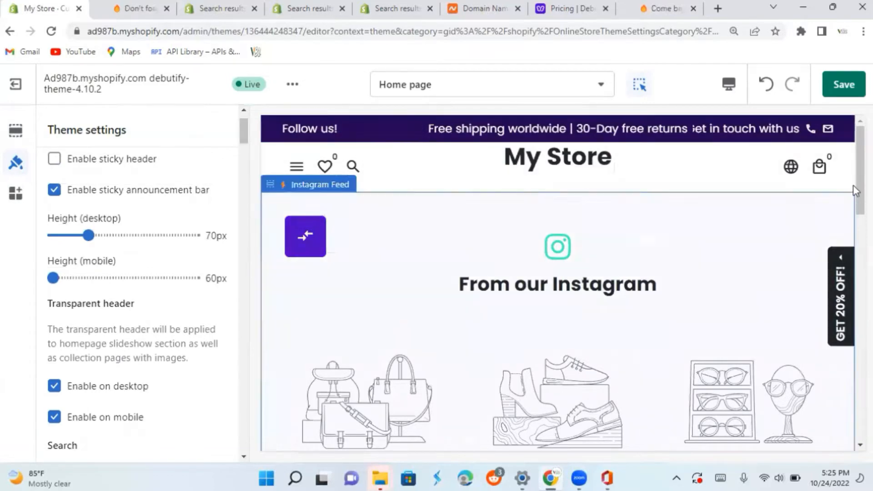
mouse_move(860, 182)
left_mouse_down()
mouse_move(860, 210)
mouse_move(860, 180)
left_mouse_up()
scroll(845, 182, "down", 4)
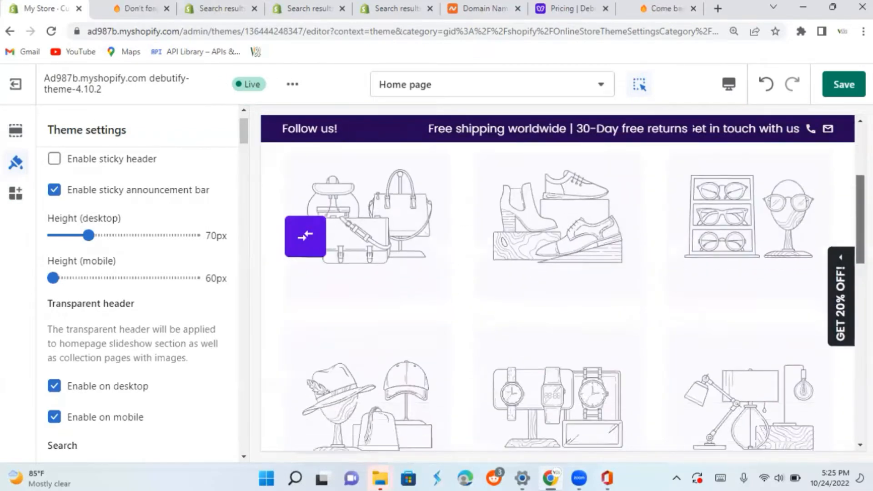
scroll(845, 182, "up", 3)
scroll(845, 182, "down", 3)
scroll(845, 182, "up", 4)
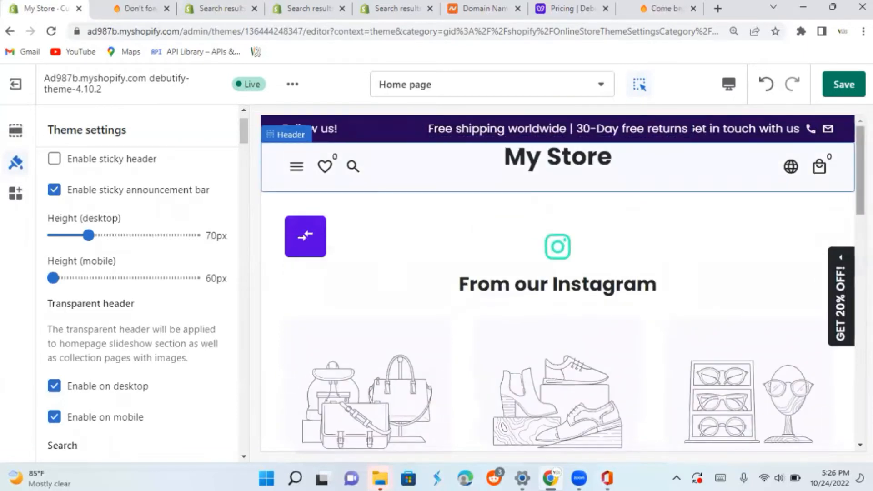
mouse_move(860, 171)
left_mouse_down()
mouse_move(860, 376)
mouse_move(861, 171)
left_mouse_up()
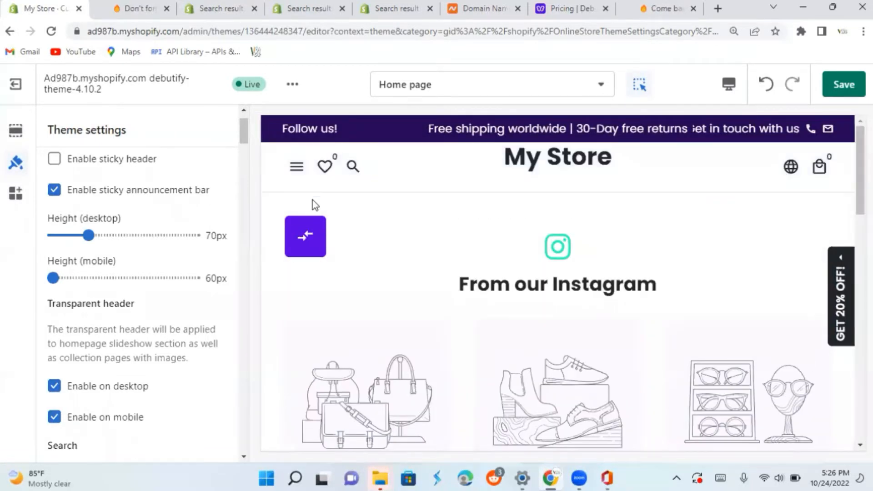
Disable the sticky announcement bar, re-enable the sticky header and check the header in the home page preview
left_click(55, 191)
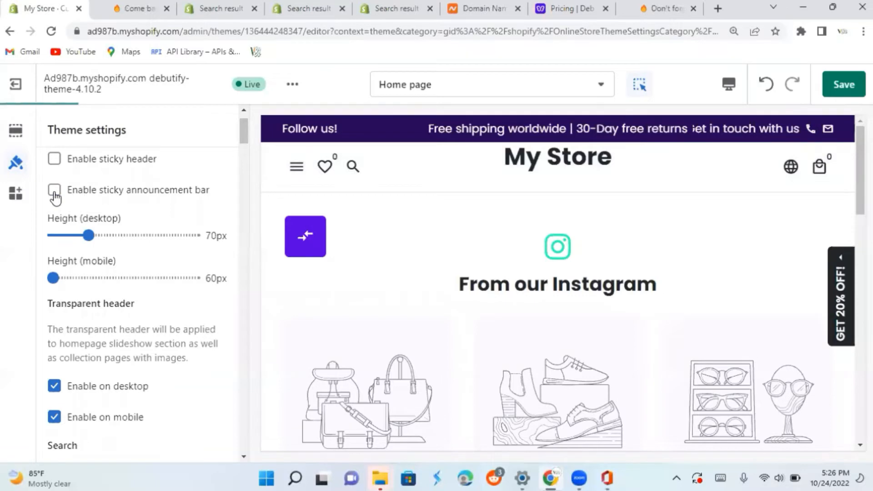
left_click(55, 159)
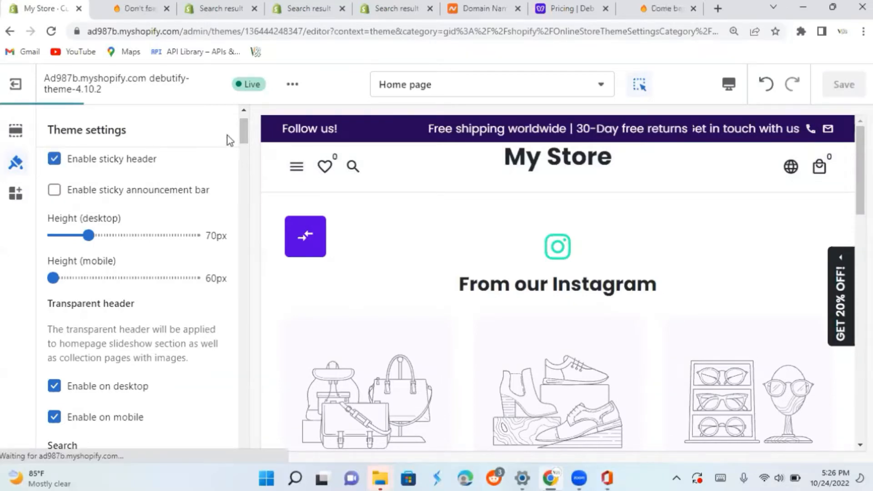
left_click_drag(245, 137, 245, 147)
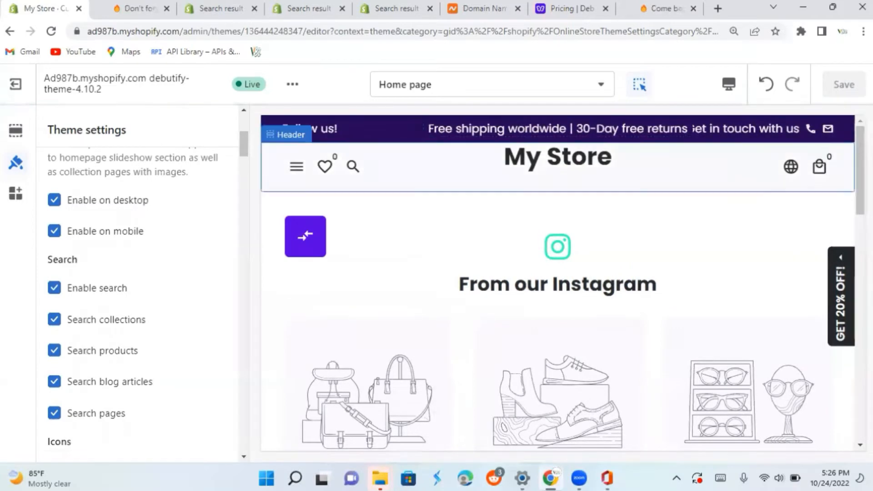
scroll(562, 281, "down", 8)
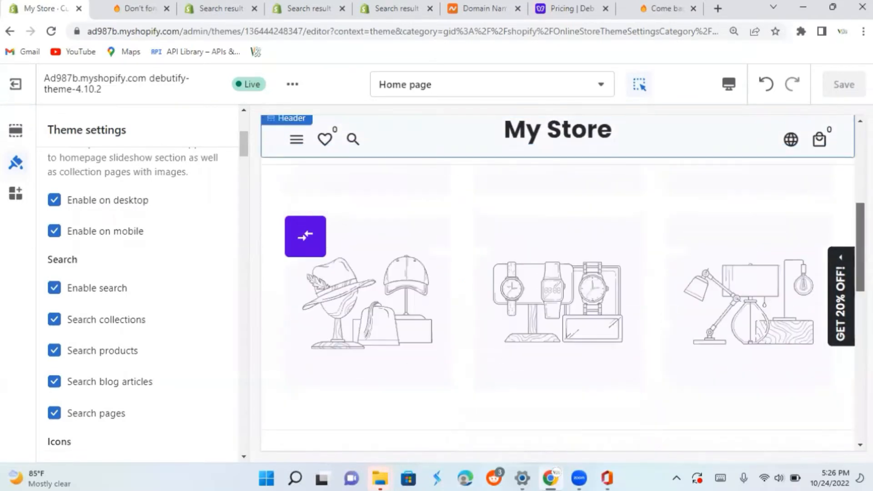
scroll(558, 282, "up", 8)
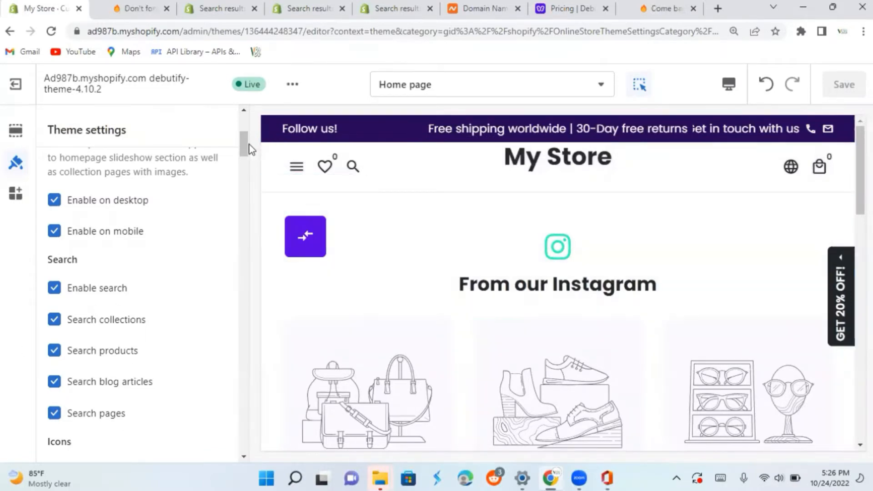
Turn off product title truncation in the product grid settings, check the home page preview and turn it back on
scroll(250, 159, "down", 3)
left_click_drag(250, 155, 251, 166)
scroll(252, 171, "down", 1)
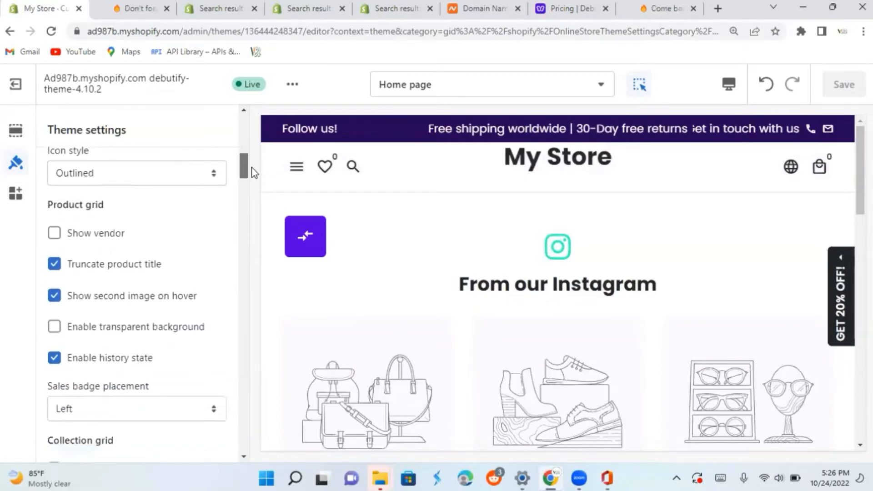
scroll(254, 173, "down", 2)
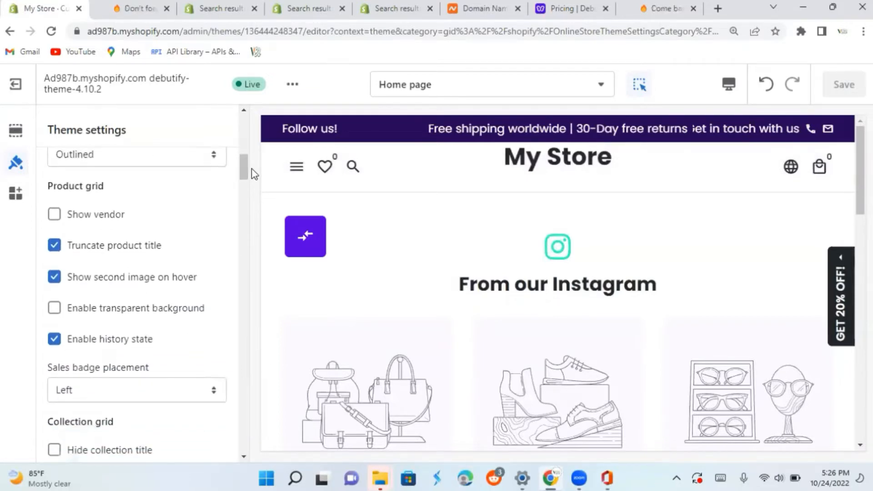
left_click(54, 246)
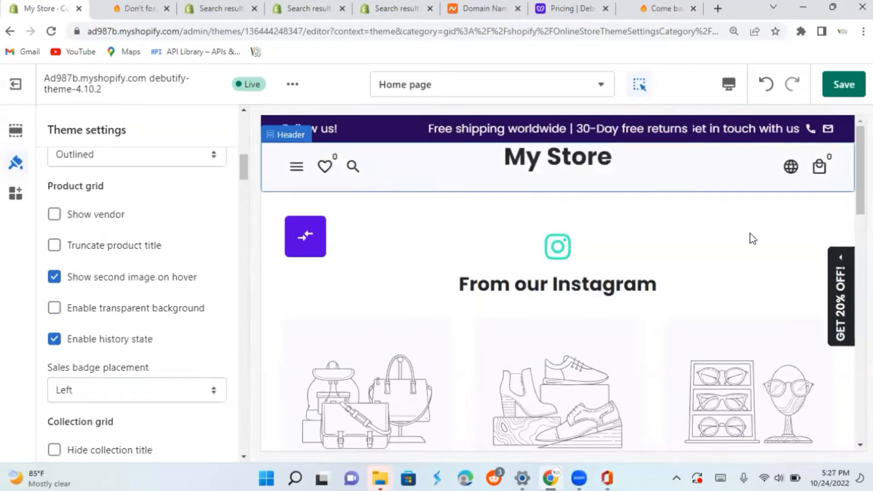
scroll(753, 239, "down", 4)
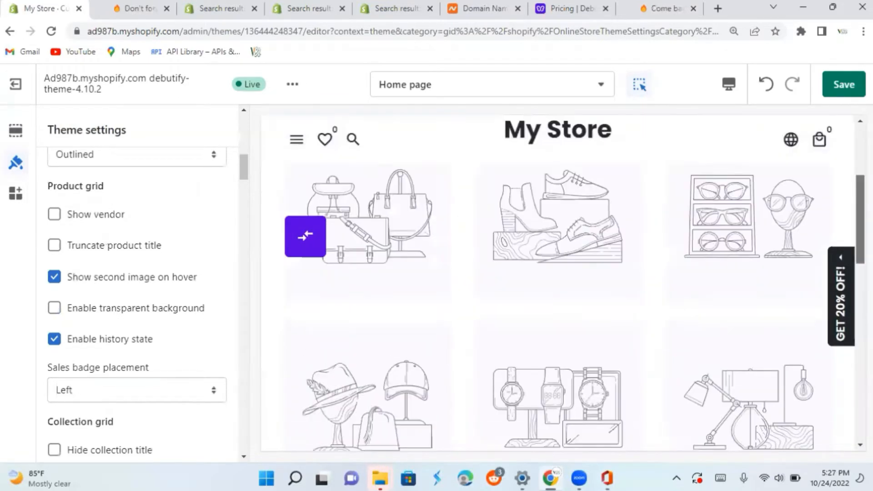
scroll(647, 155, "up", 5)
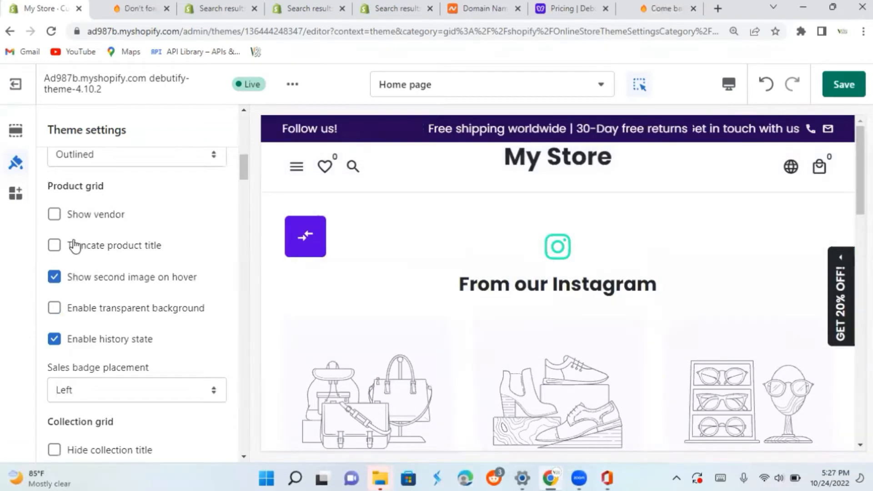
left_click(54, 246)
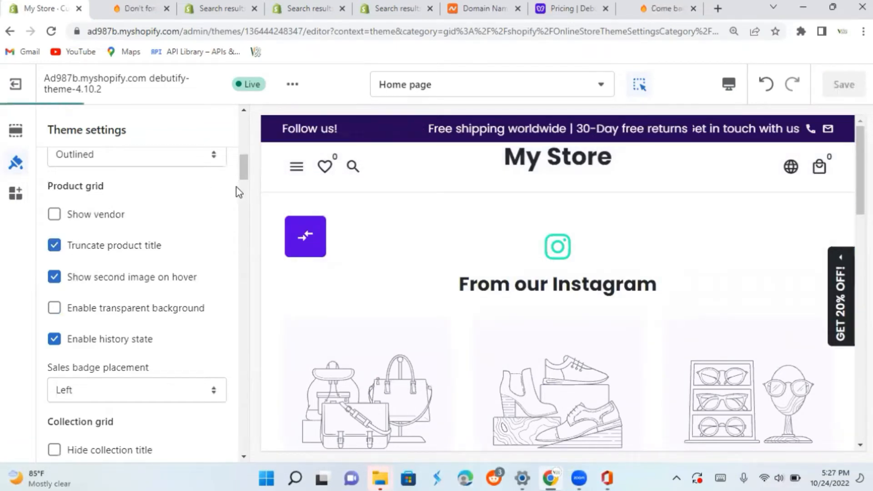
Look through the remaining advanced settings and the other theme settings categories down to Checkout, and view the Cart settings
left_click_drag(246, 183, 249, 193)
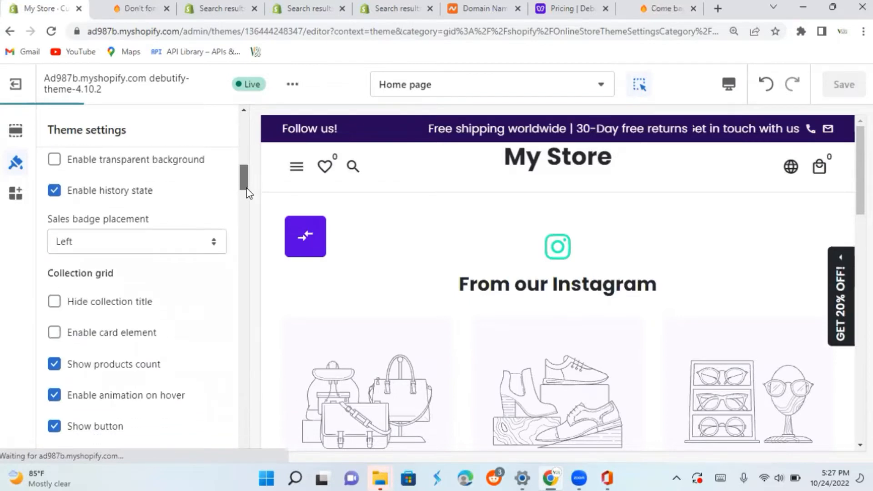
left_click_drag(248, 193, 253, 378)
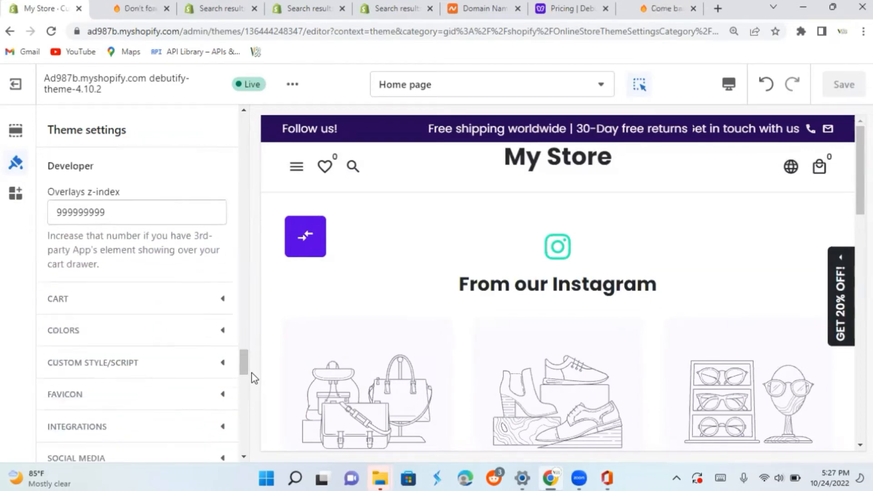
scroll(224, 306, "down", 10)
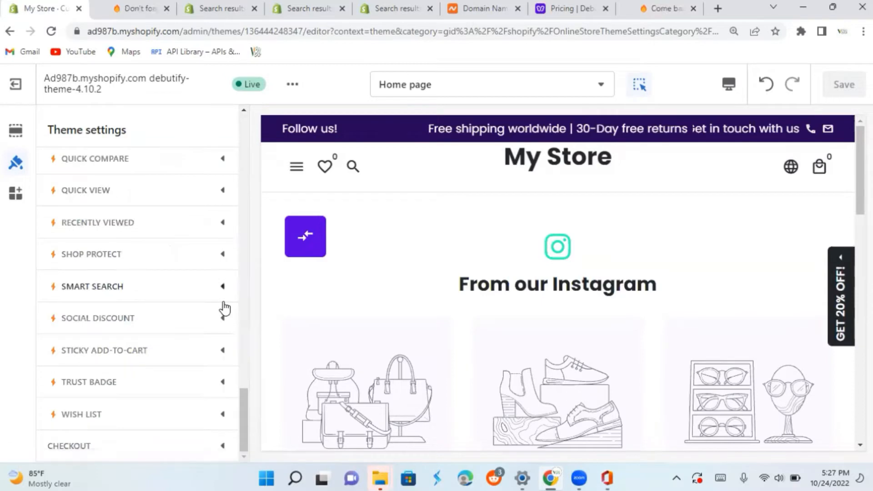
left_click_drag(243, 448, 277, 171)
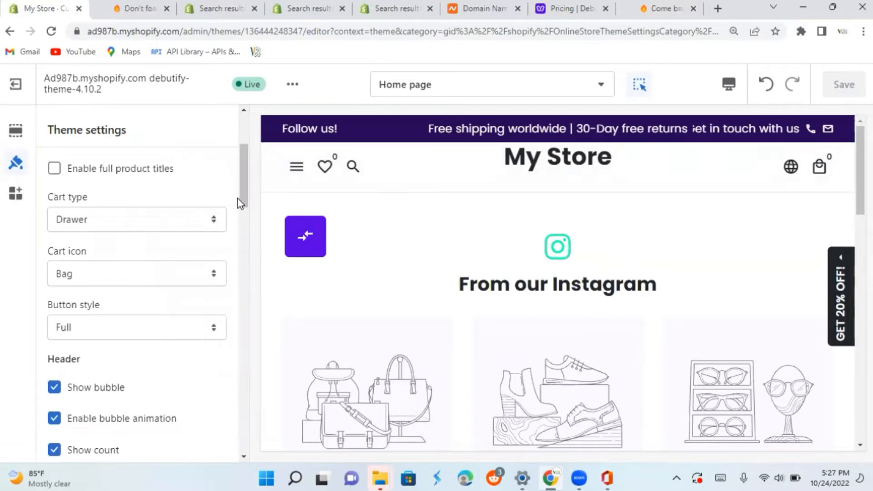
View the store's cart drawer from the header in the home page preview and close it
left_click(826, 175)
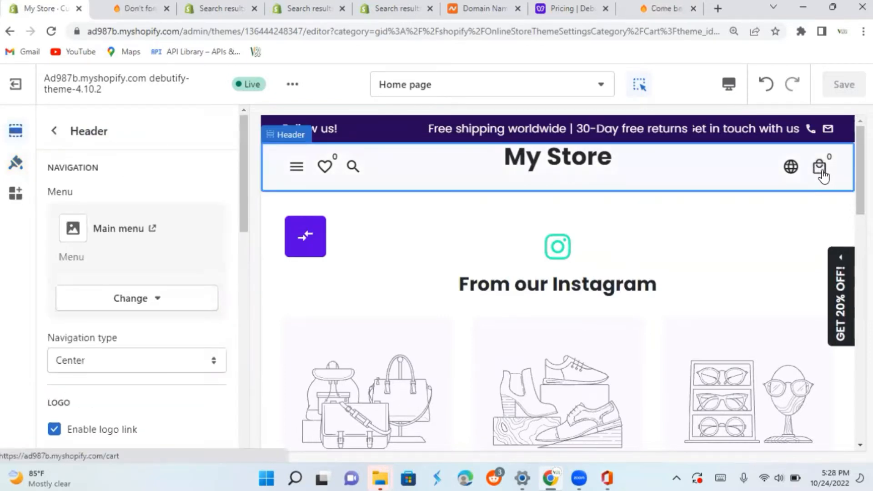
left_click(822, 173)
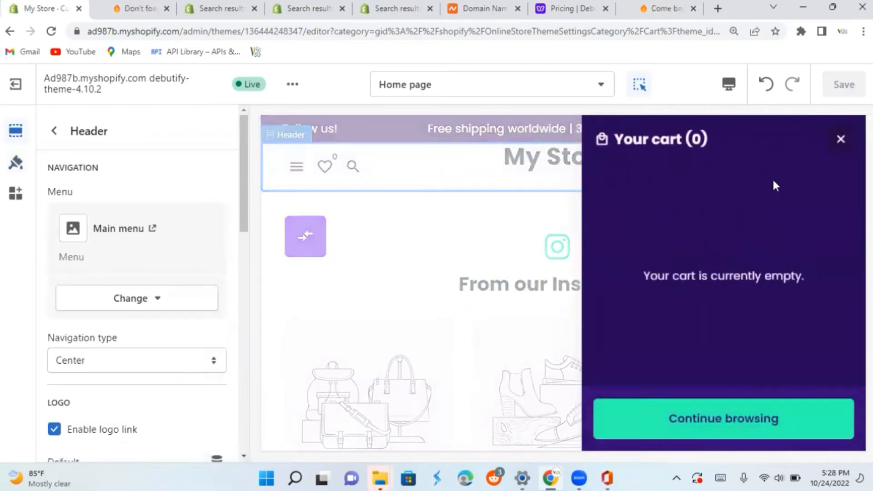
left_click(842, 140)
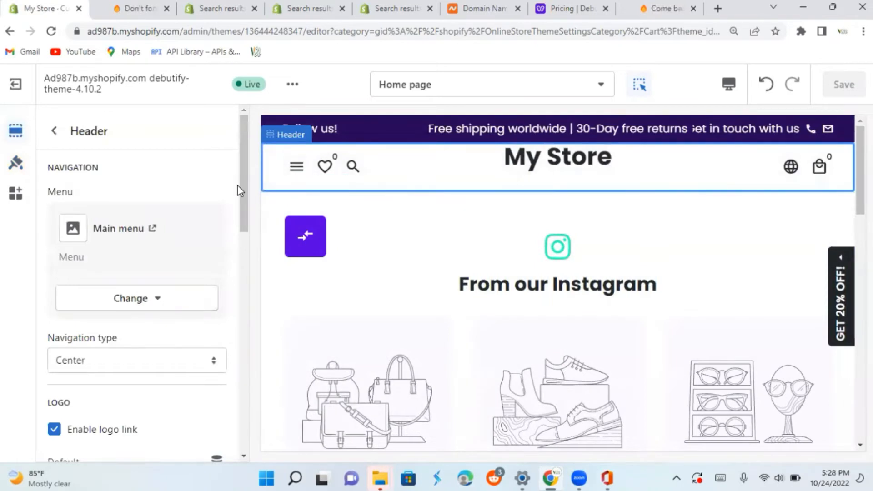
Return to the theme's Cart settings, set the cart type to Page and change the cart icon to Cart
mouse_move(238, 185)
left_mouse_down()
mouse_move(242, 200)
mouse_move(244, 181)
left_mouse_up()
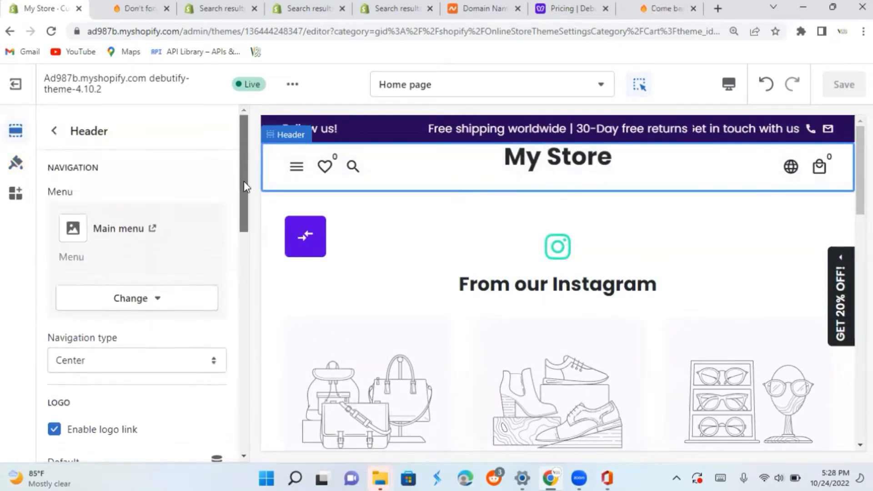
left_click(22, 169)
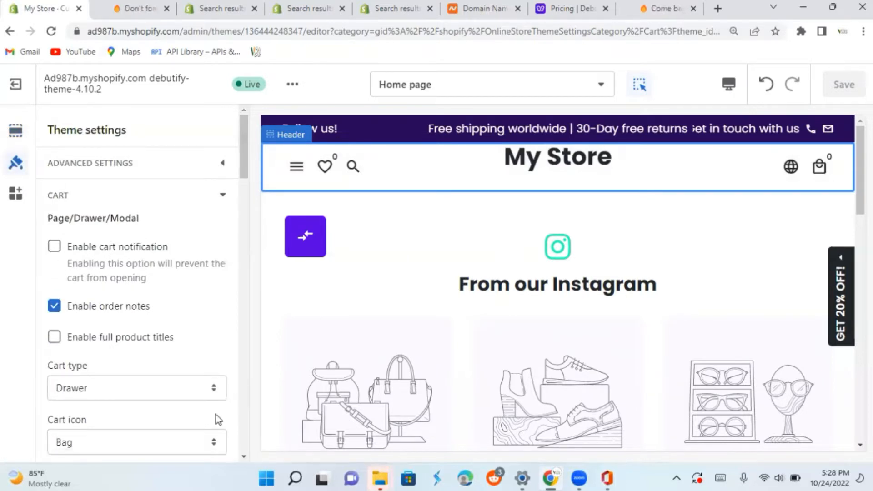
left_click(212, 391)
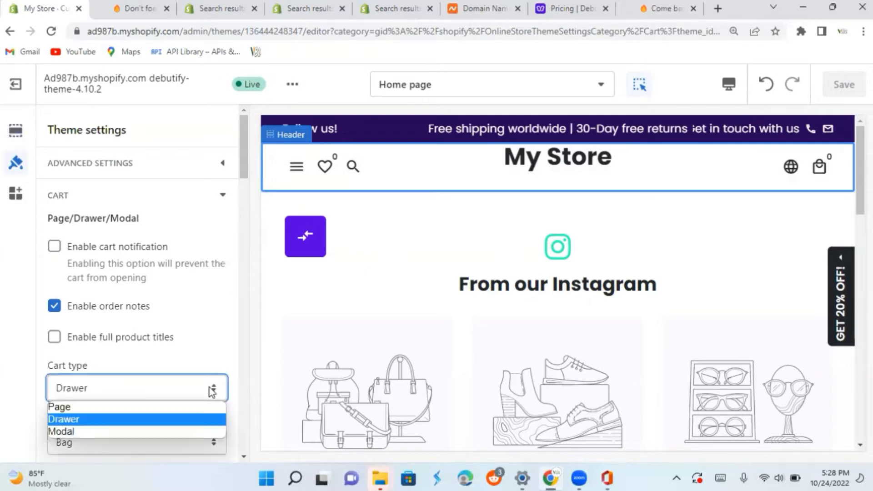
left_click(186, 408)
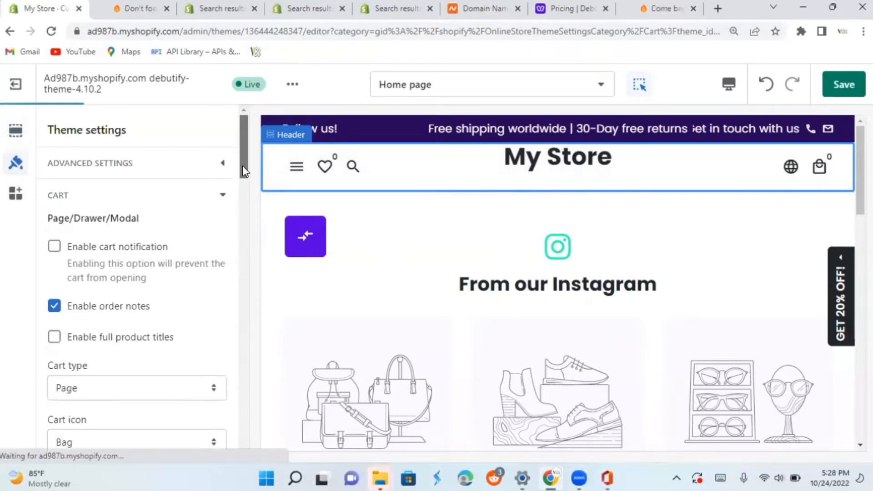
scroll(246, 171, "down", 4)
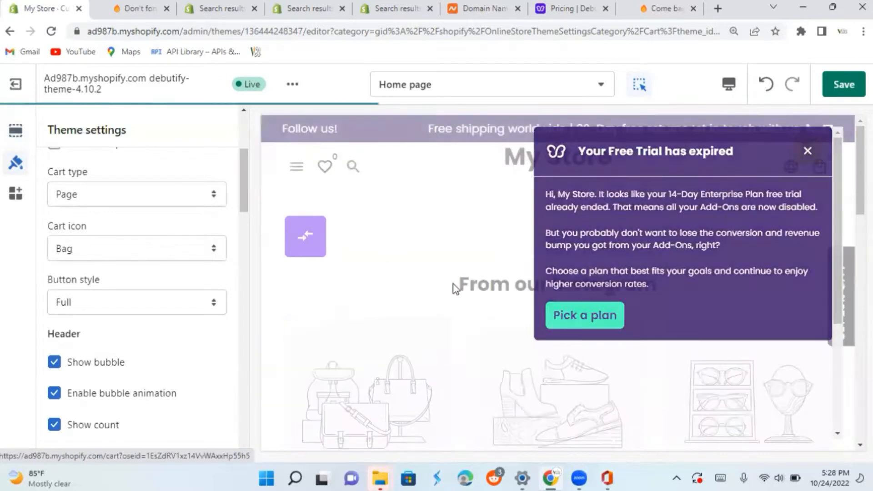
left_click(210, 248)
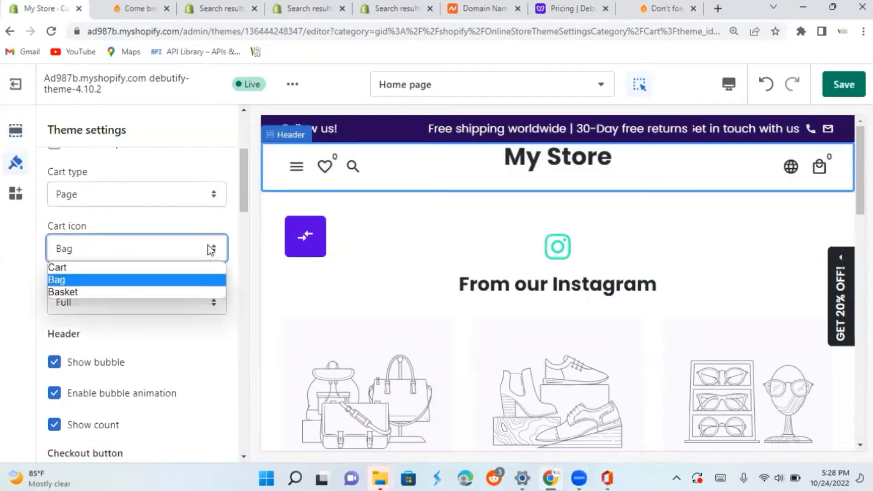
left_click(188, 268)
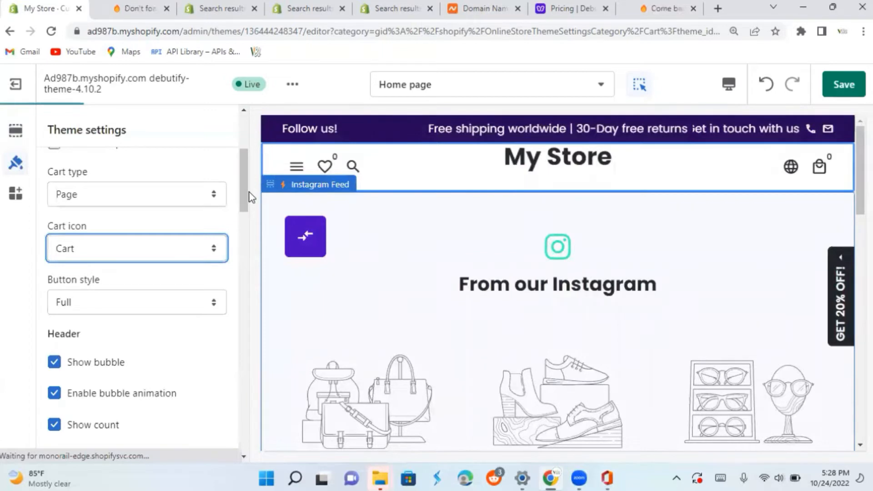
Change the announcement background in the Colors settings to bright pink #E515D0
left_click_drag(246, 197, 248, 242)
scroll(248, 244, "down", 1)
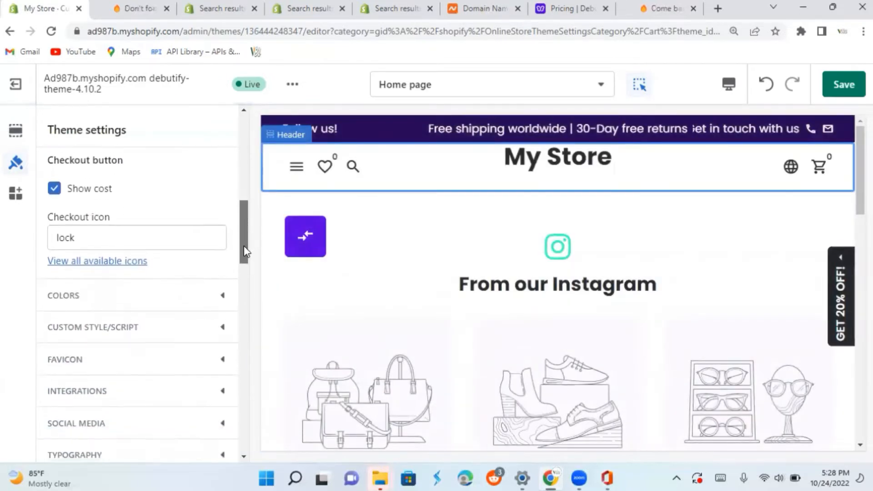
left_click(218, 283)
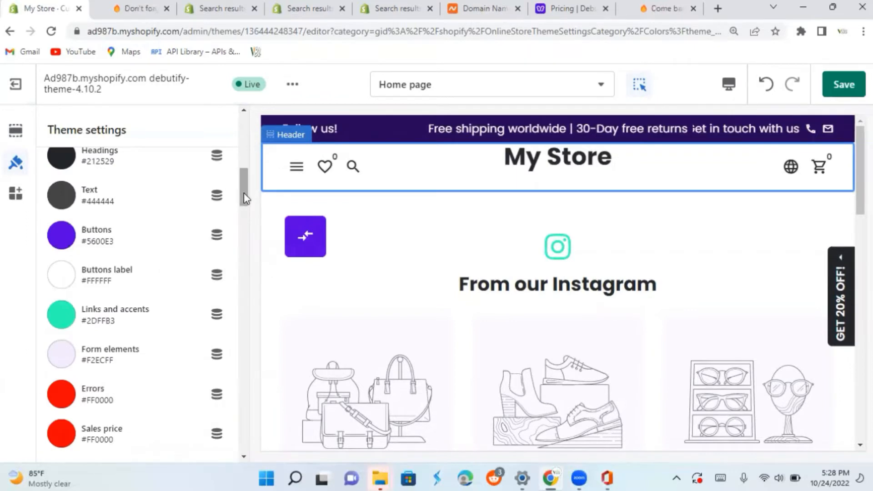
left_click_drag(242, 193, 241, 127)
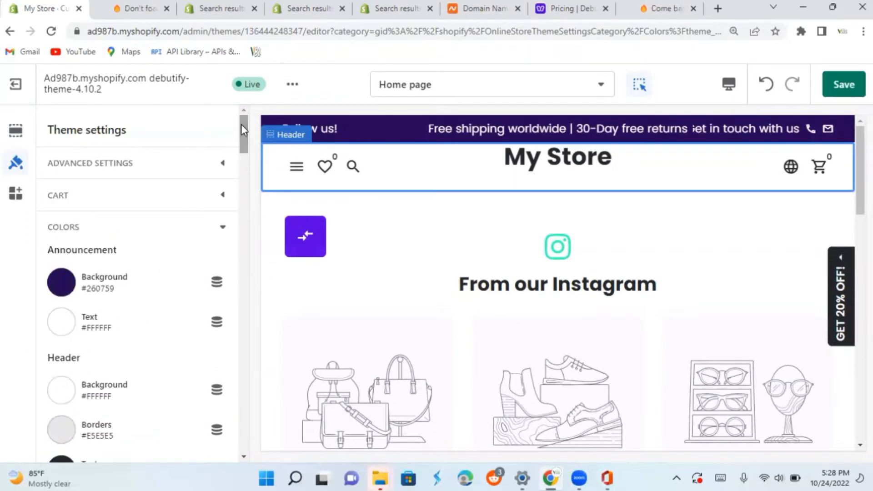
left_click(63, 284)
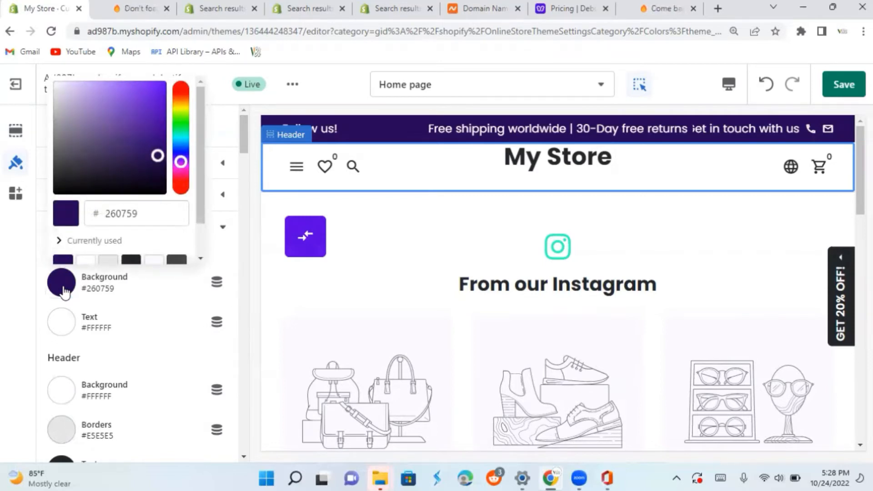
left_click(180, 172)
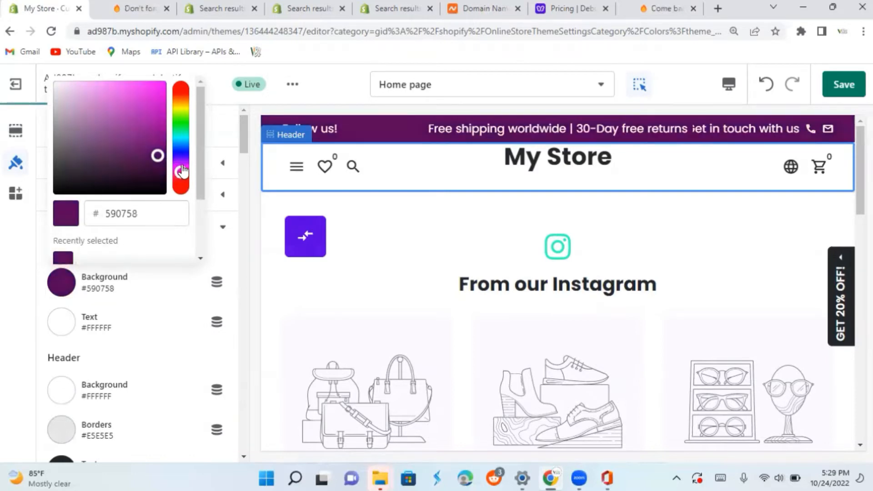
left_click(182, 167)
left_click(183, 173)
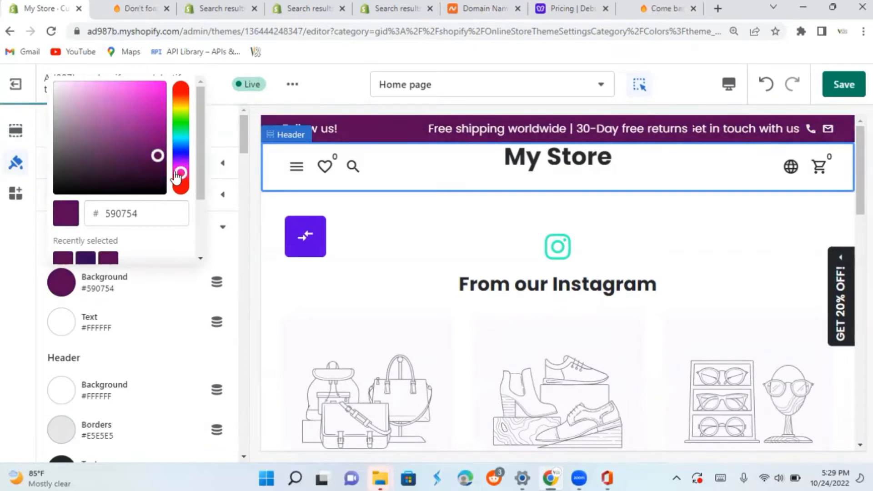
left_click(156, 93)
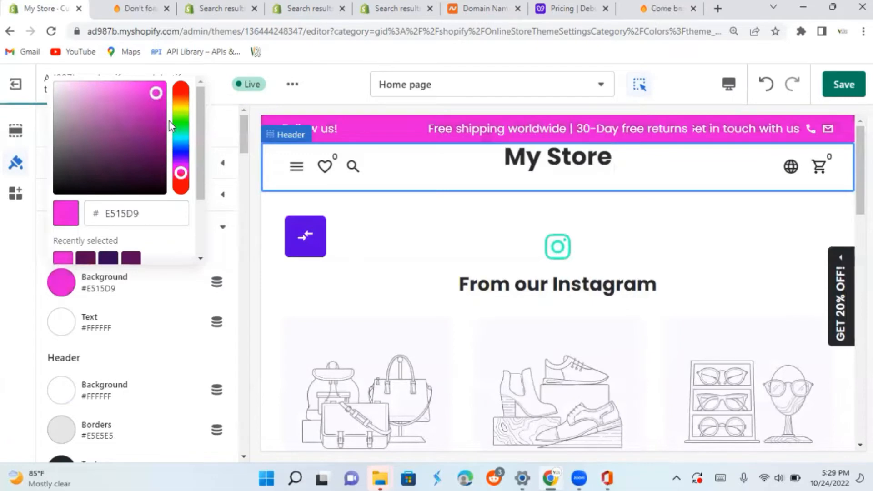
left_click_drag(188, 173, 188, 169)
left_click(182, 174)
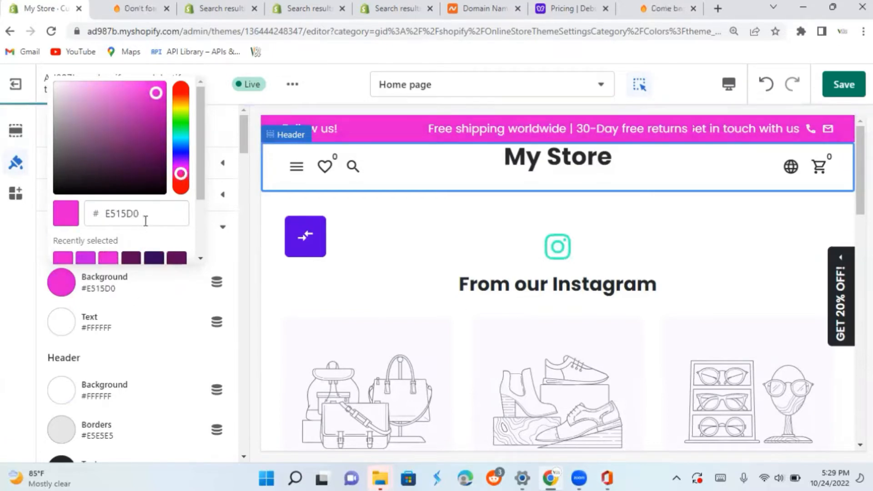
Copy the hex code of the announcement background colour and close the colour picker
left_click_drag(144, 216, 97, 218)
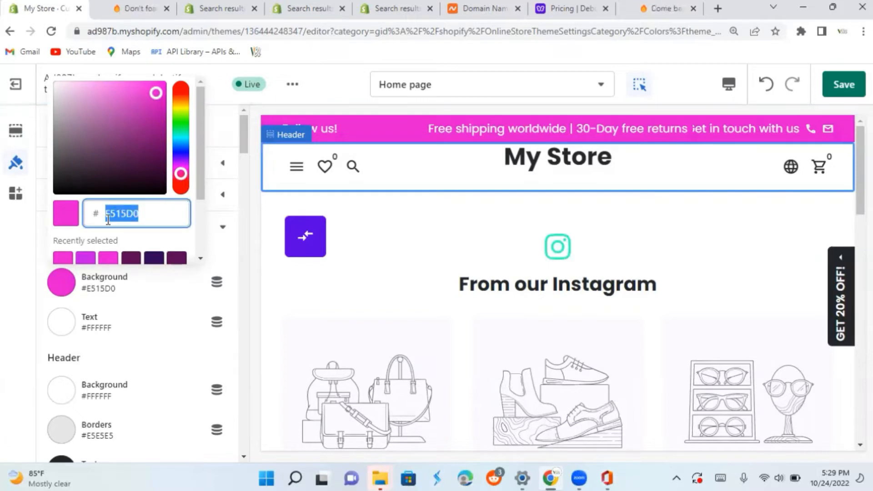
right_click(108, 220)
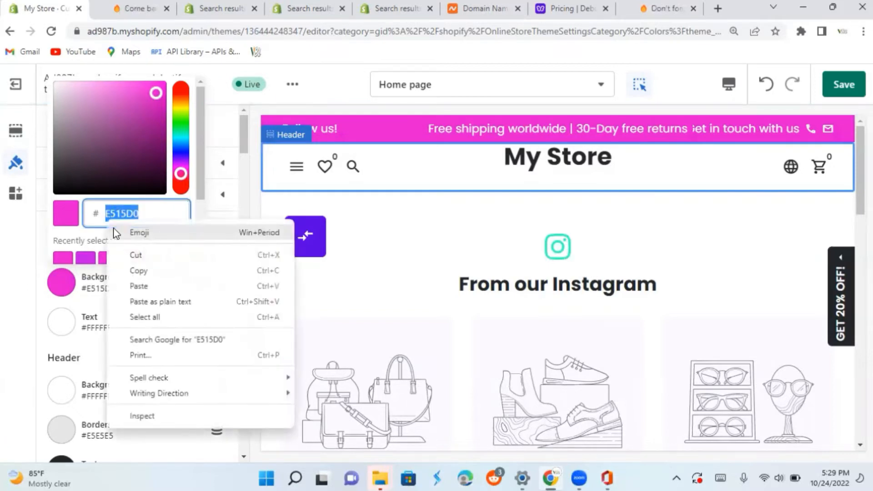
left_click(148, 270)
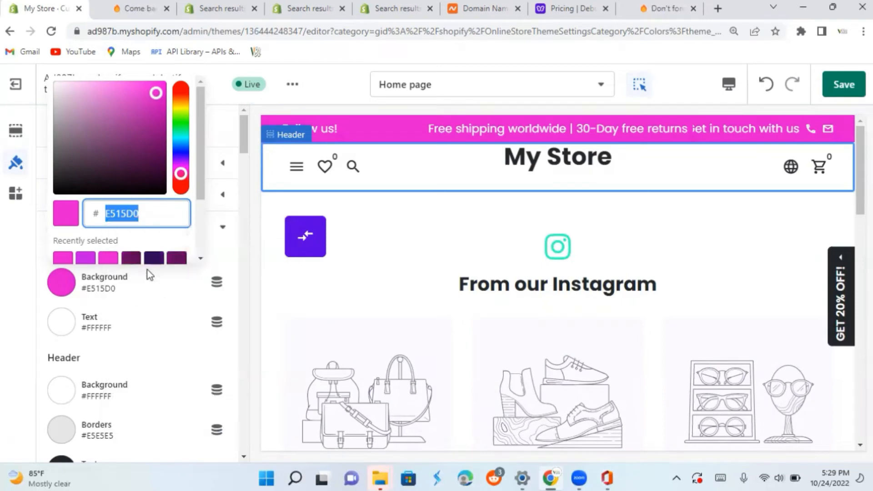
left_click(171, 302)
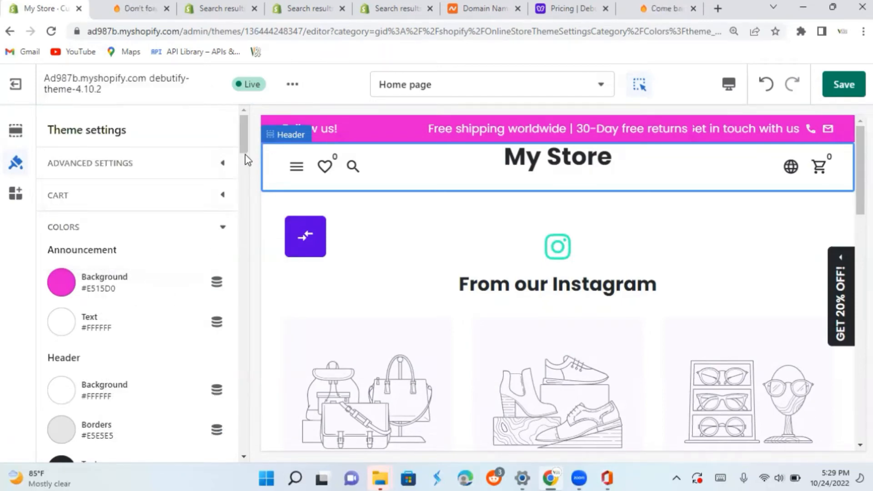
Set the Buttons colour above the Drawers group to pink #E515D0 and that group's Links and accents to yellow #F5FF2D
left_click_drag(246, 159, 253, 213)
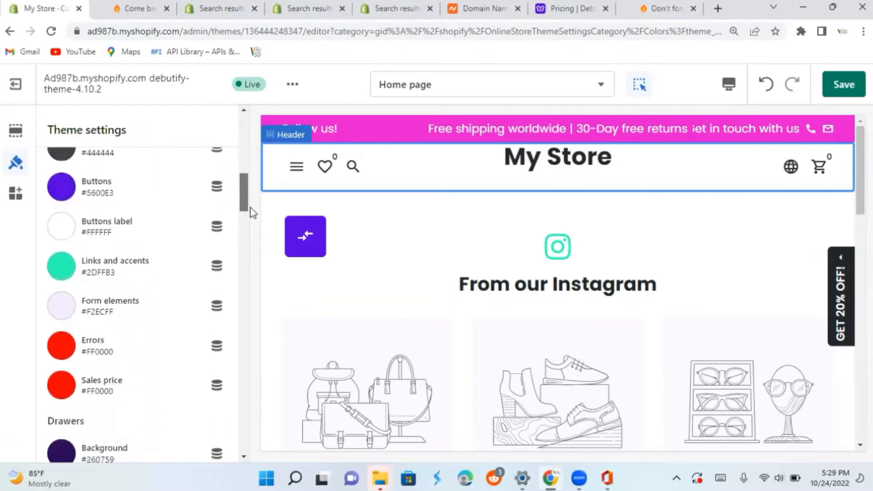
left_click(73, 187)
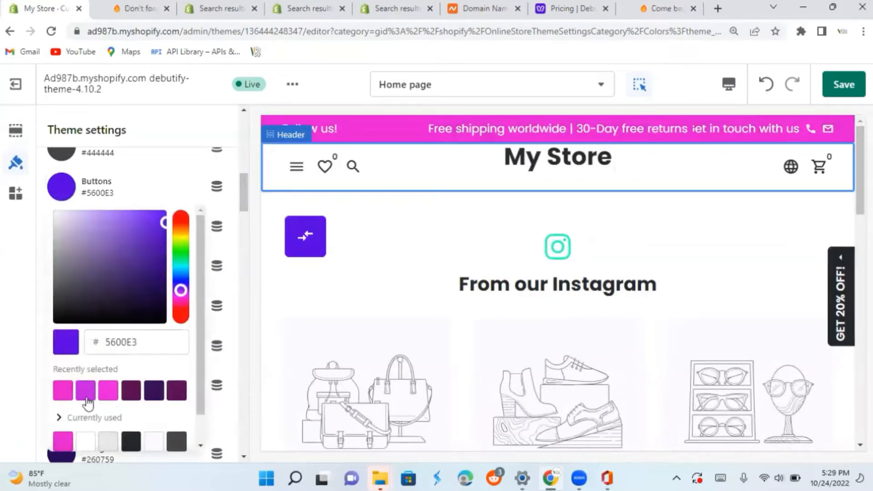
left_click(63, 391)
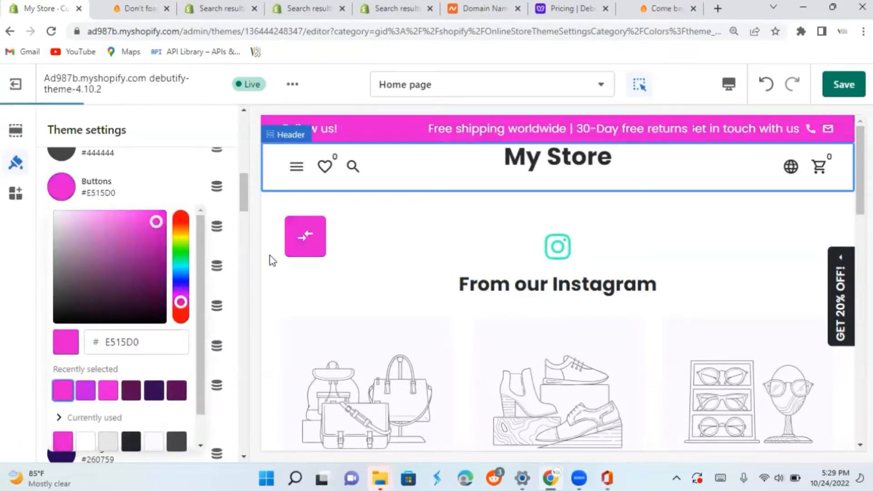
left_click_drag(245, 203, 244, 231)
left_click(66, 200)
left_click(181, 249)
left_click(178, 199)
Recolour the Drawers background in pink and set the Drawers accent background and borders to purple #C315E5
left_click(64, 241)
left_click(113, 444)
left_click(88, 444)
left_click(63, 156)
left_click(111, 357)
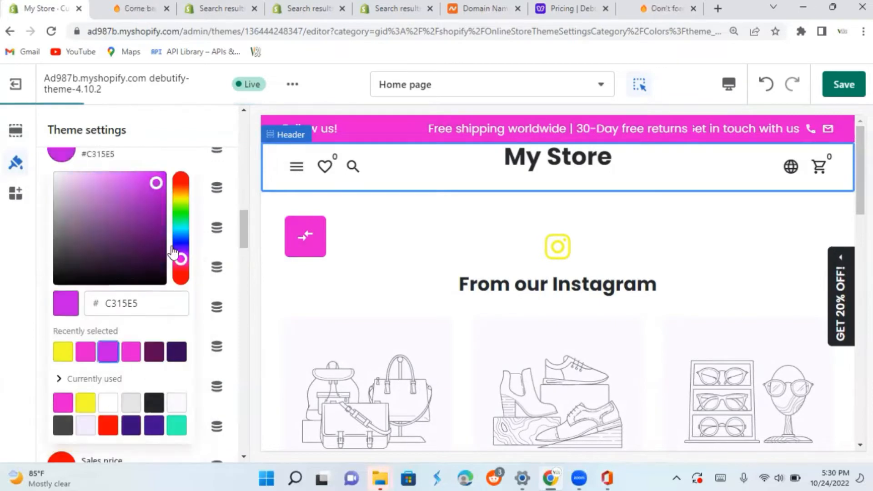
left_click(205, 243)
left_click(70, 197)
left_click(110, 392)
left_click(245, 247)
Set the Drawers Buttons colour to the dark yellow #C5CA14
left_click(68, 272)
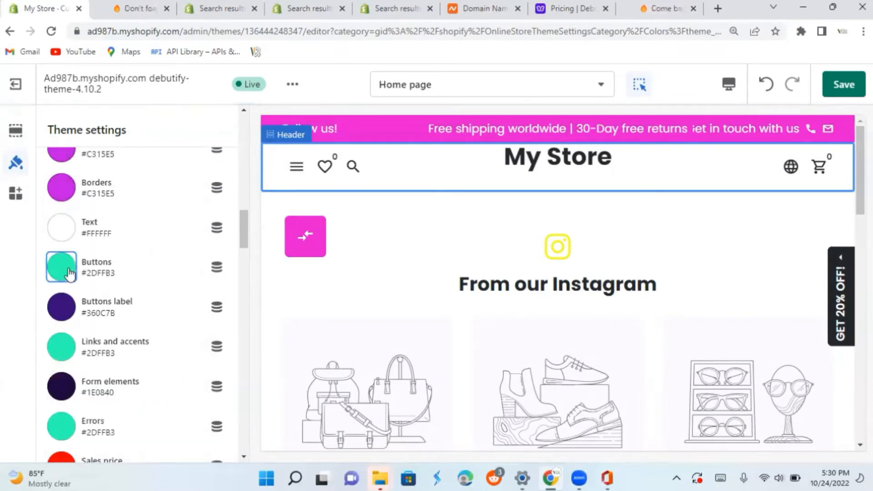
left_click(115, 166)
left_click(181, 107)
left_click(155, 105)
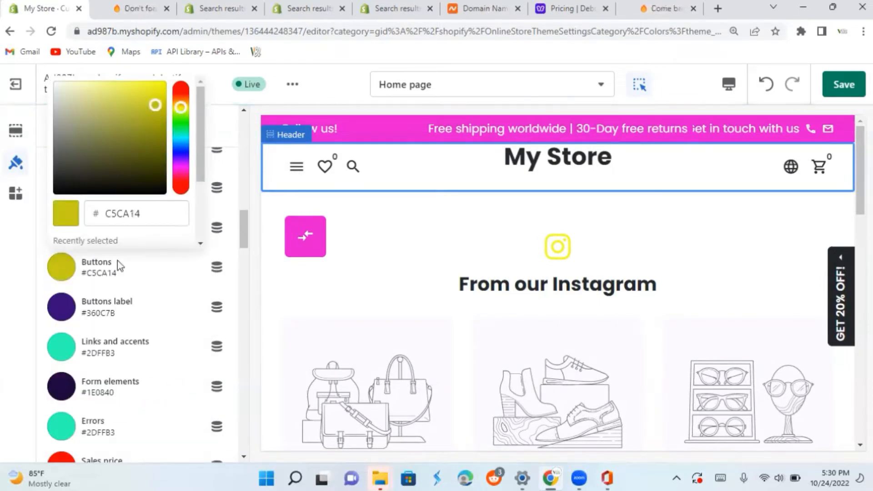
Recolour the Drawers Buttons label in the recently selected pink and set the Drawers Links and accents to yellow #F5FF2D
left_click(62, 307)
left_click(155, 262)
left_click(61, 347)
left_click(131, 262)
Recolour the Drawers Form elements and Errors with existing palette colours
left_click(71, 395)
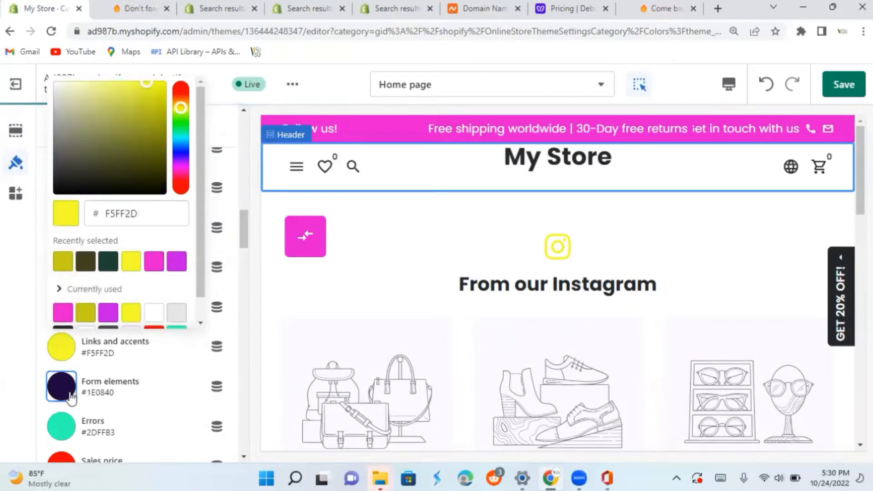
left_click(155, 278)
left_click(64, 427)
left_click(86, 368)
In the colour group below Drawers, set Background, Accent background and Borders to pink #E515D0 and Buttons to the recently selected yellow
left_click_drag(244, 240, 244, 284)
left_click(62, 426)
left_click(154, 316)
left_click(61, 193)
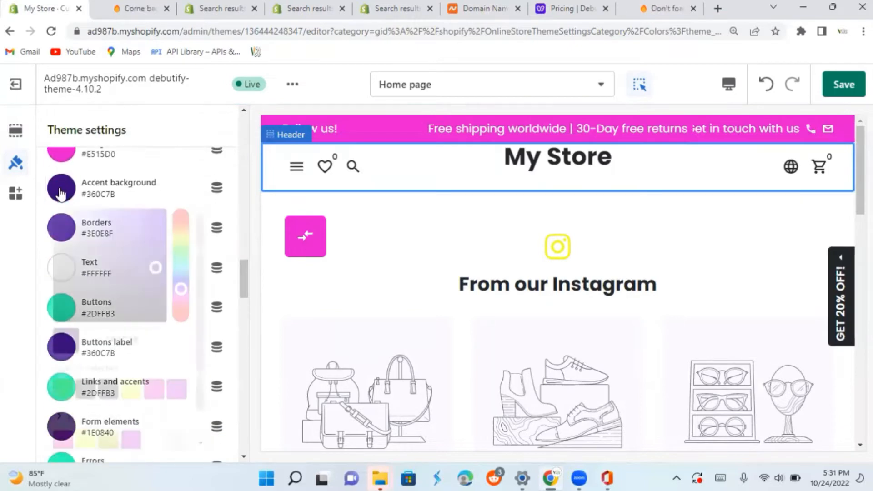
left_click(154, 391)
left_click(61, 227)
left_click(154, 431)
scroll(76, 189, "down", 3)
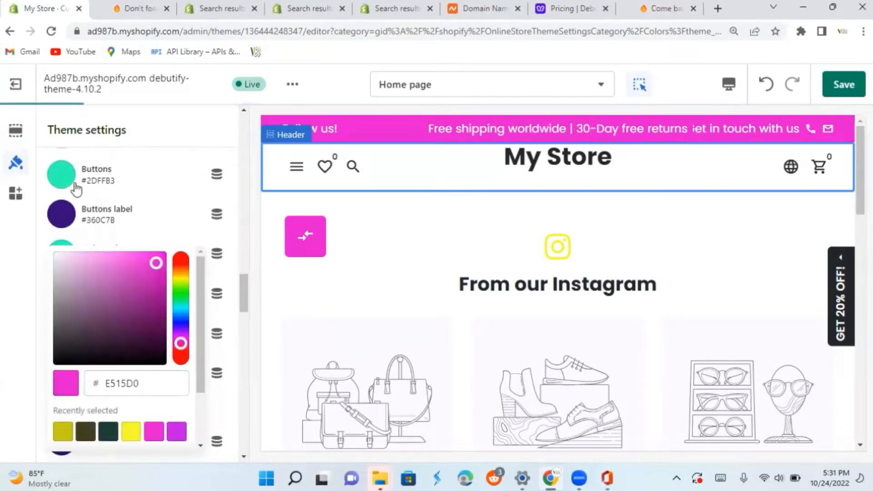
left_click(73, 184)
left_click(131, 379)
Apply recently selected palette colours to five more elements further down the Colors settings
left_click_drag(244, 304, 245, 361)
left_click(57, 170)
left_click(92, 419)
left_click(62, 175)
left_click(86, 429)
left_click(68, 172)
left_click(154, 370)
left_click(55, 172)
left_click(131, 368)
left_click(64, 171)
left_click(154, 373)
View the Custom style/script settings and look through the theme settings categories down to Checkout
left_click(223, 213)
left_click_drag(245, 176, 236, 352)
left_click(199, 210)
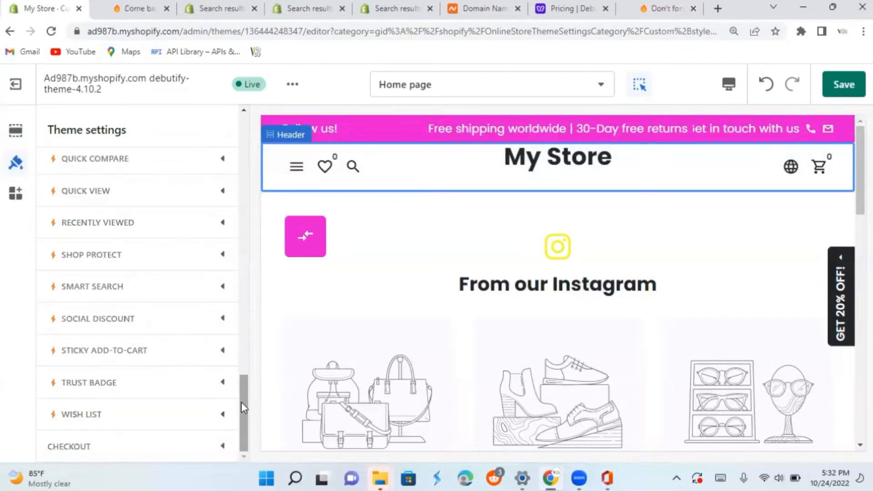
left_click_drag(241, 402, 300, 192)
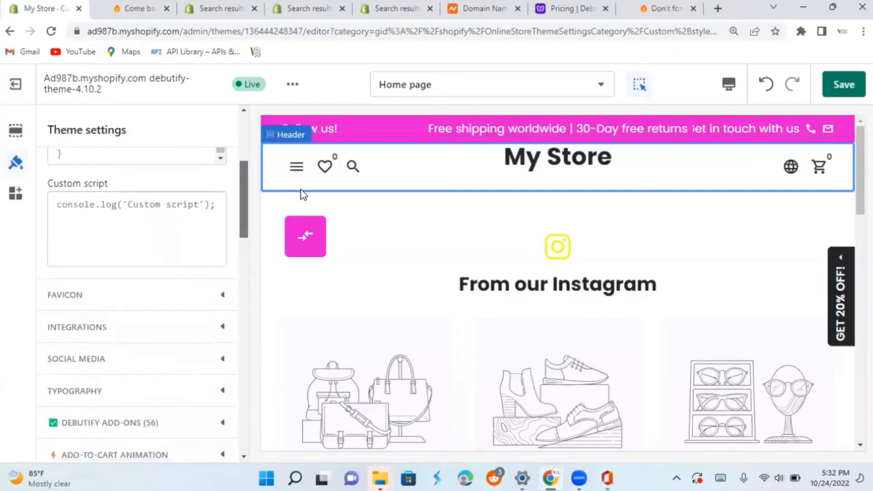
Set the favicon image to the library illustration of a woman with long pink braids
left_click(217, 301)
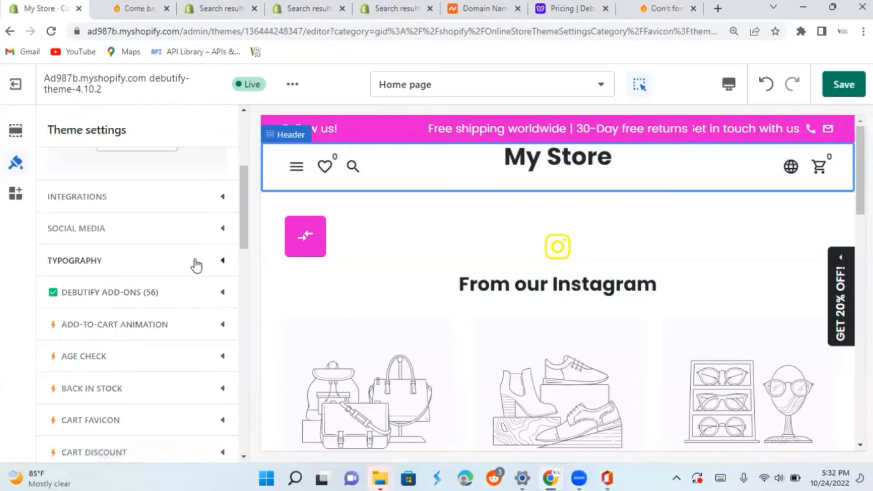
left_click_drag(243, 204, 242, 184)
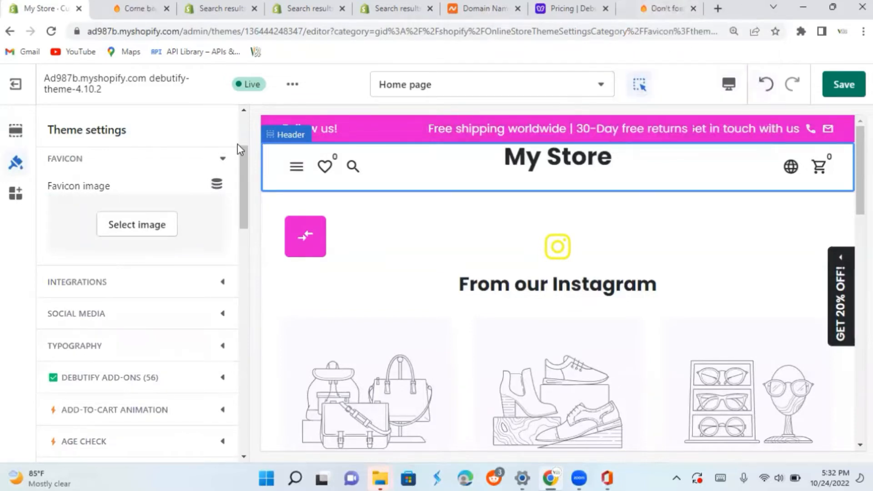
left_click(152, 225)
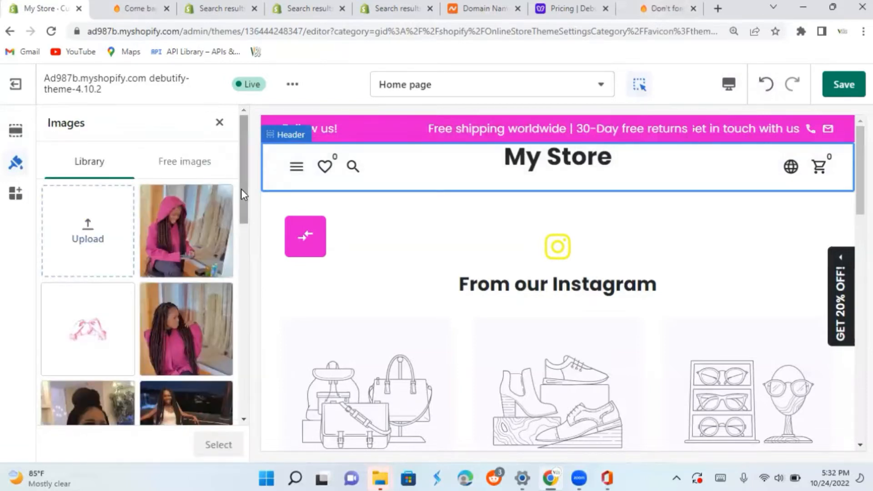
left_click_drag(241, 189, 243, 274)
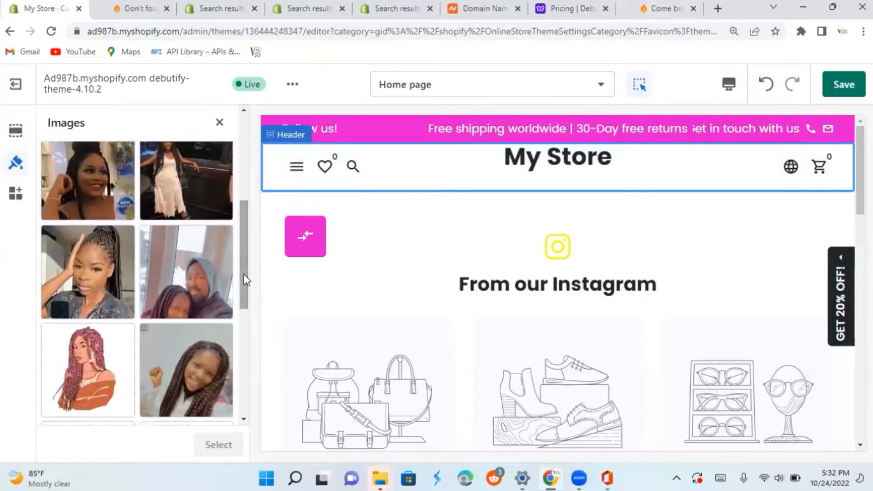
left_click(77, 364)
left_click(209, 432)
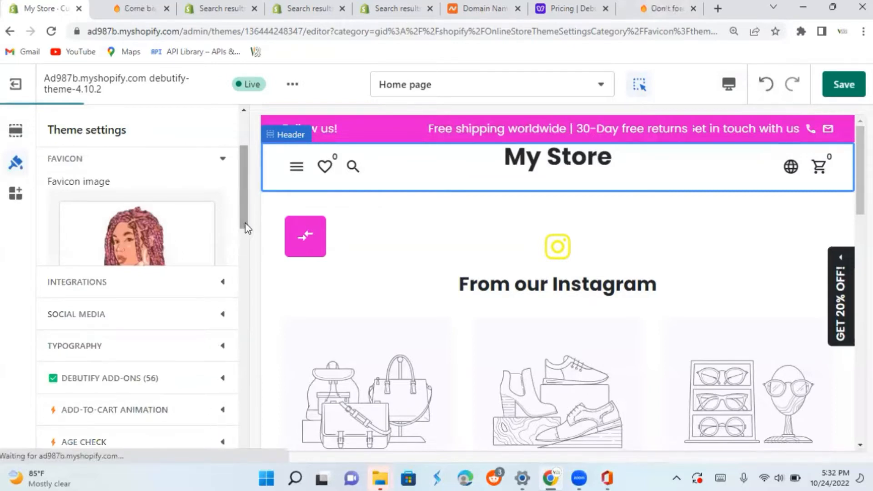
Review the newsletter and SMS app options in the Integrations settings, then collapse that category
left_click_drag(245, 222, 248, 238)
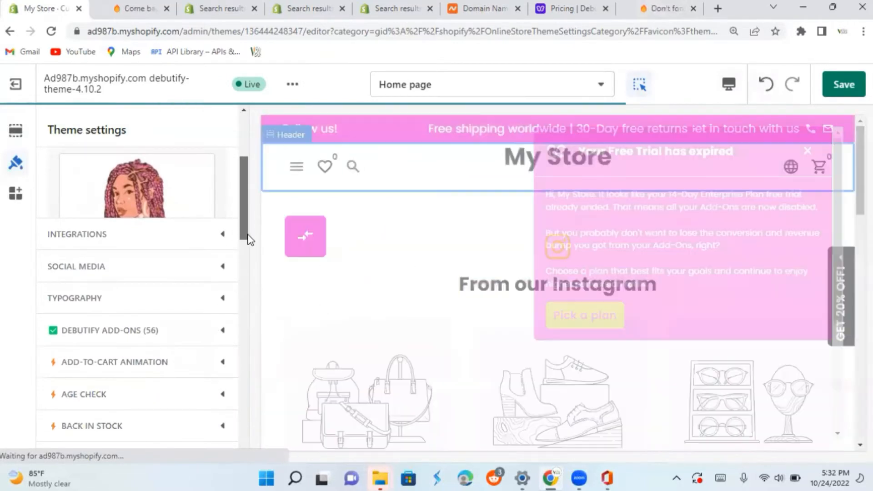
left_click(167, 241)
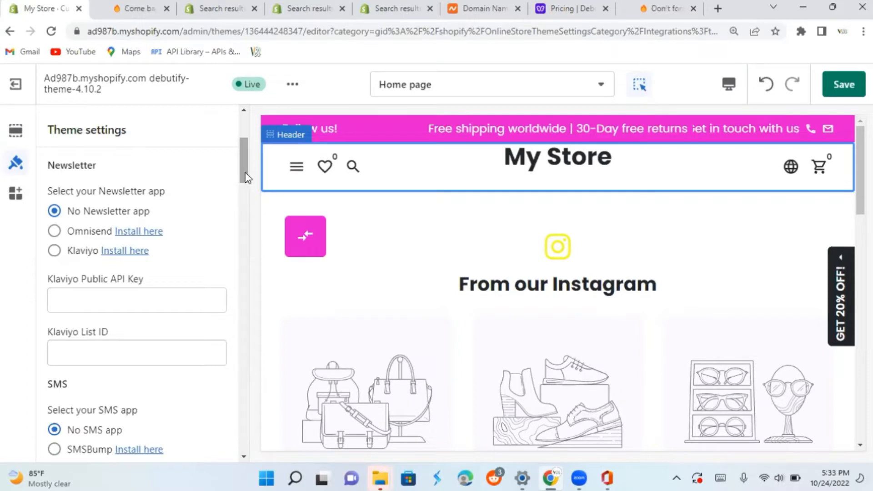
left_click_drag(245, 178, 237, 130)
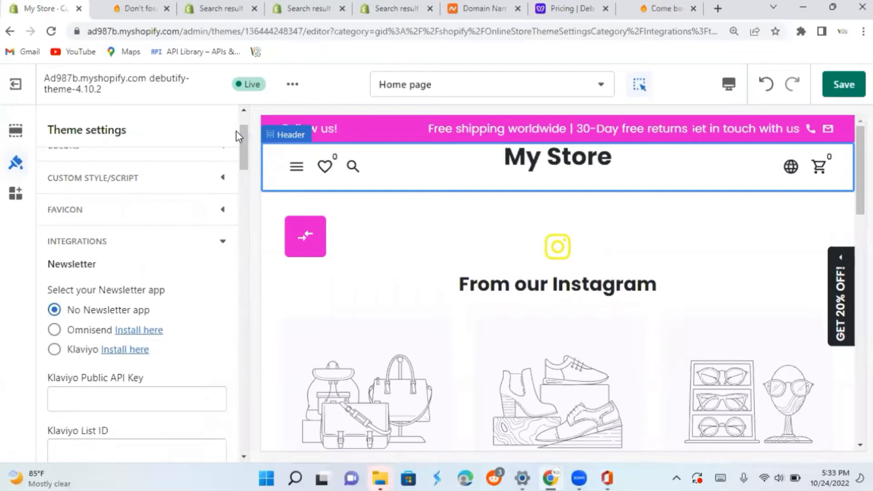
left_click(224, 243)
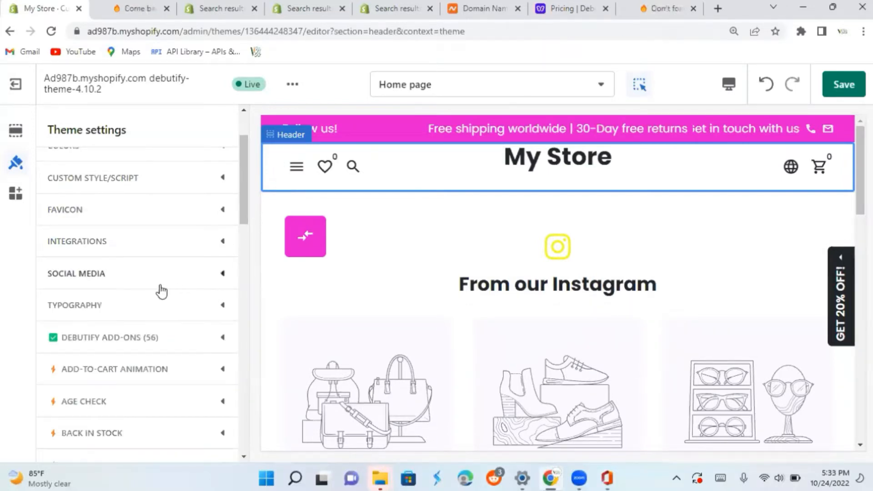
In the Social Media settings, enter # as the Facebook account link
left_click(181, 282)
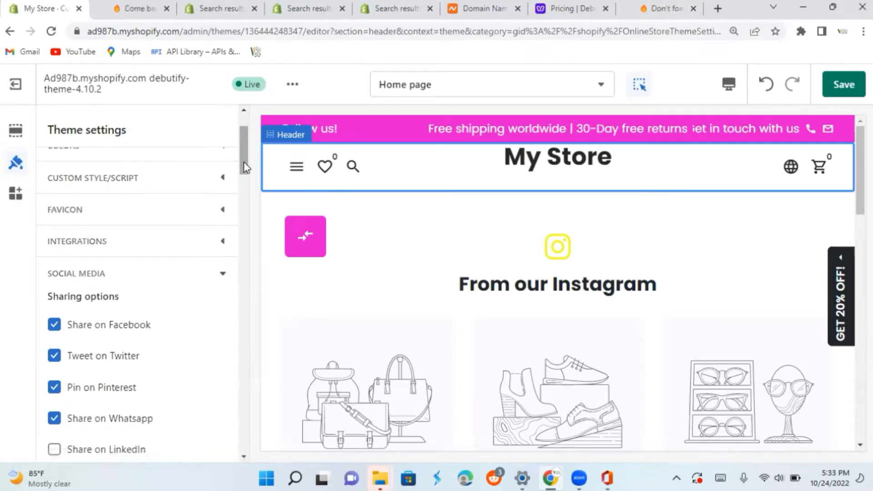
left_click_drag(244, 162, 248, 227)
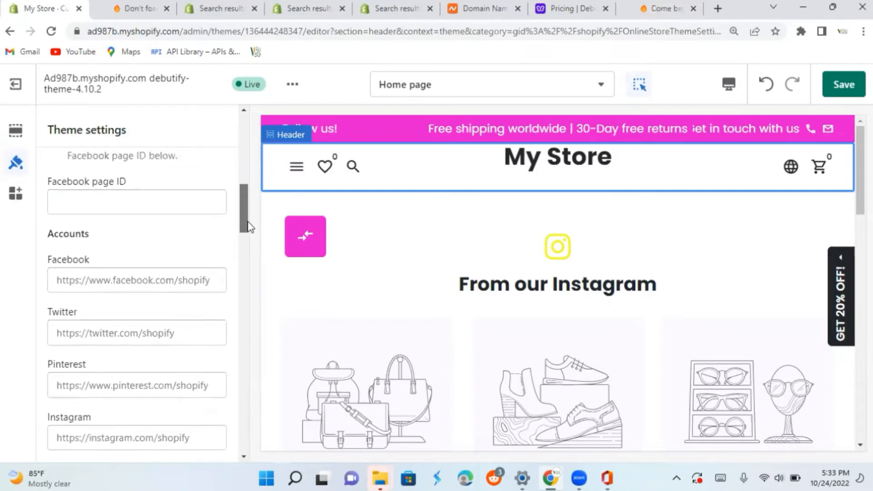
left_click(113, 288)
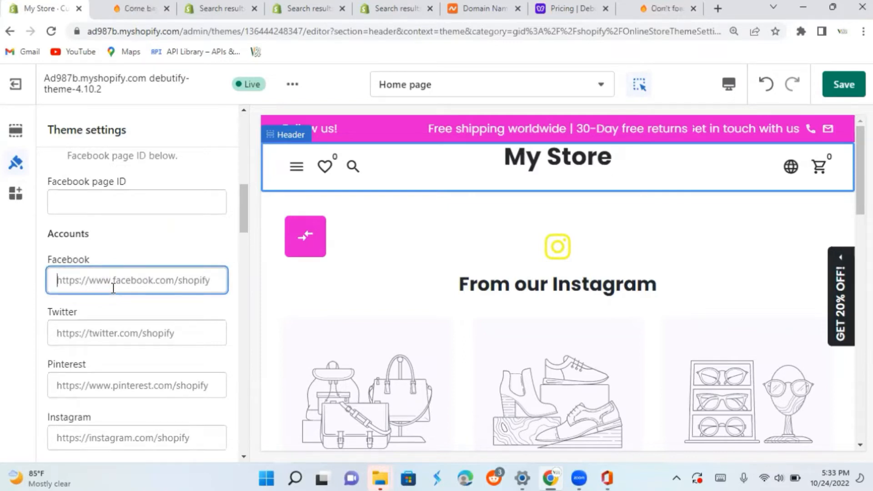
type("3")
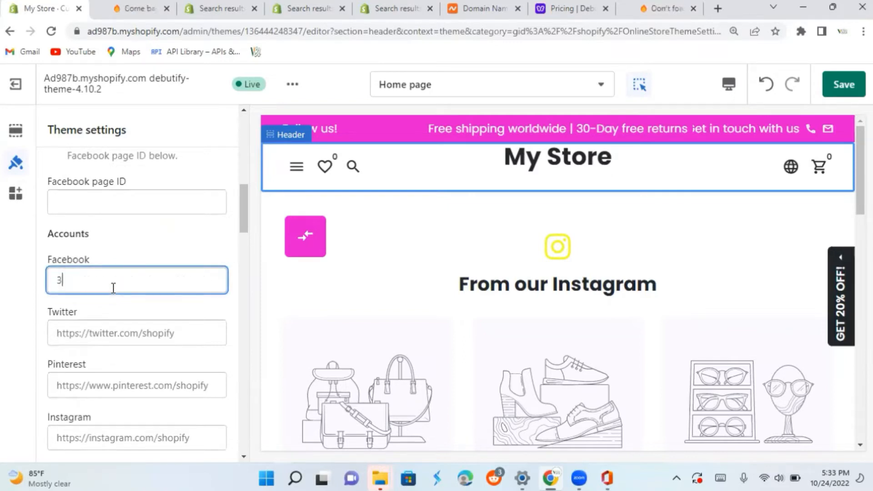
key("BackSpace")
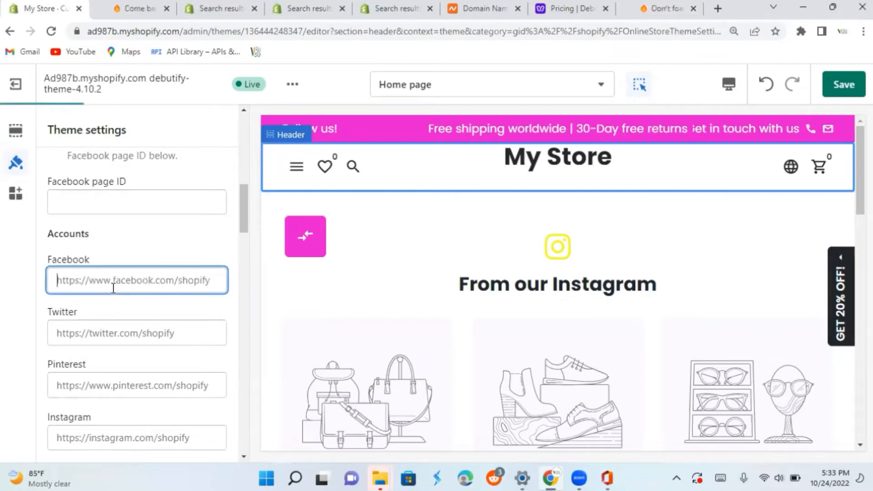
type("#")
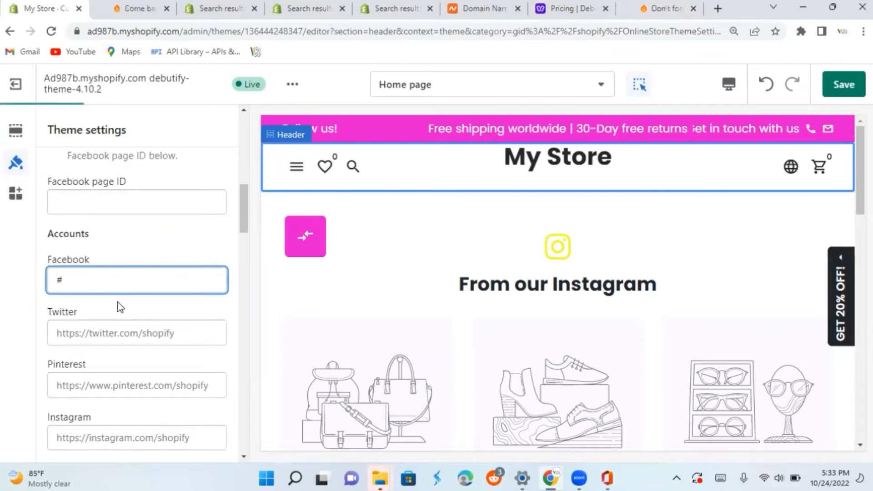
Enter # as the account link for Twitter, Pinterest and Instagram
left_click(95, 340)
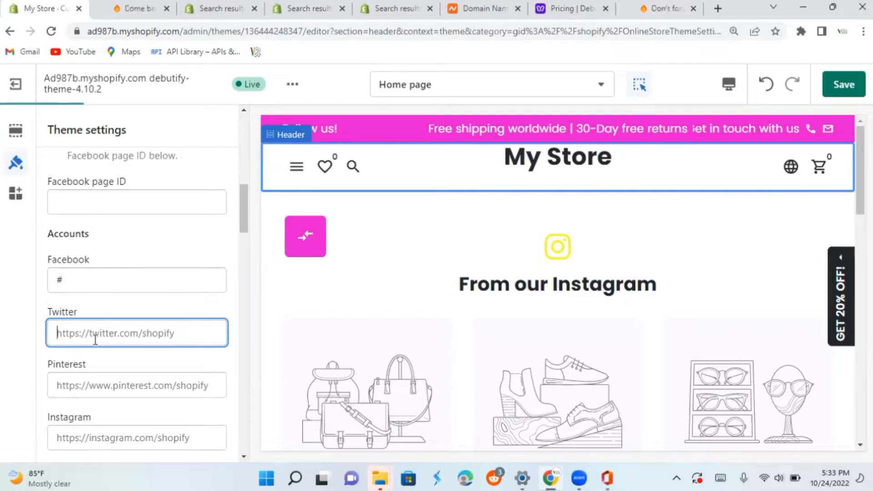
type("#")
left_click(98, 385)
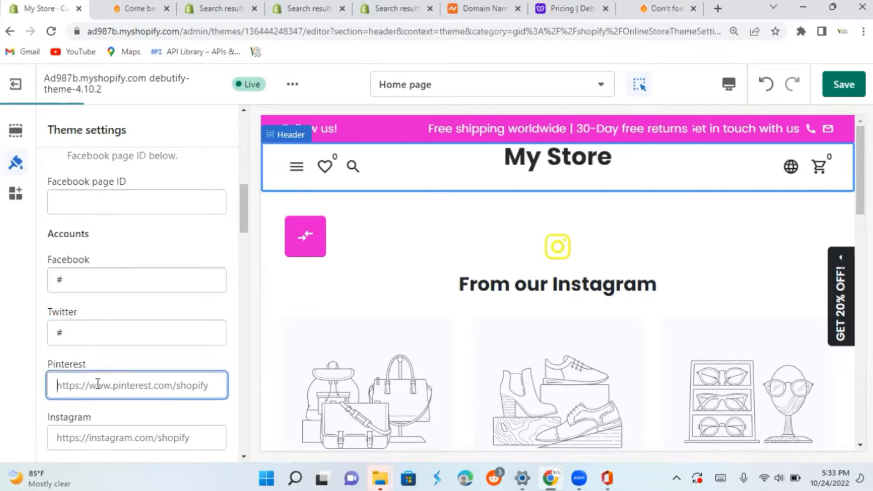
type("#")
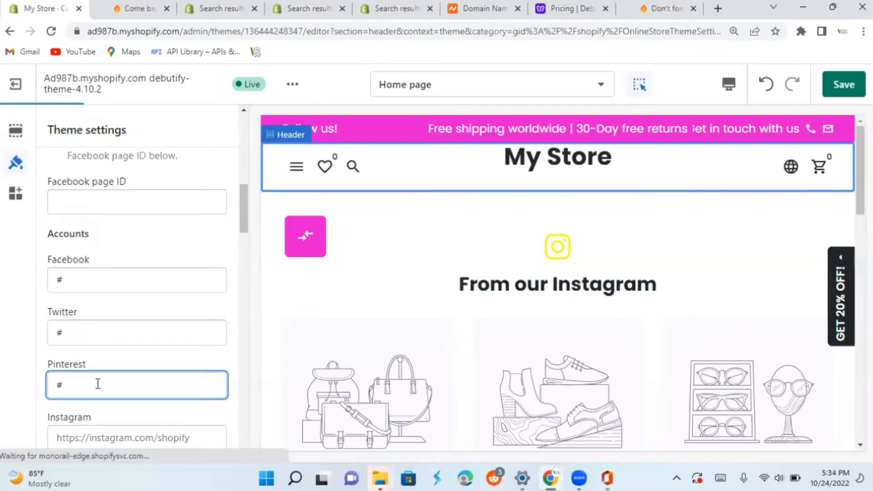
left_click(121, 435)
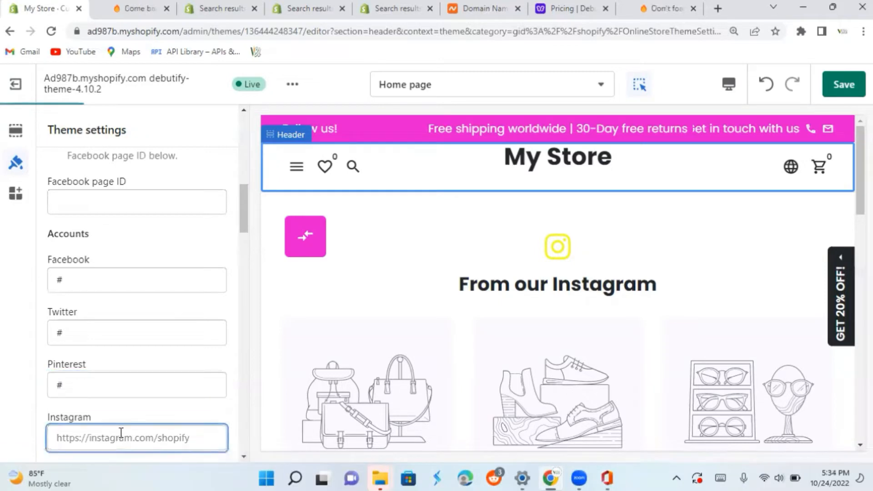
type("#")
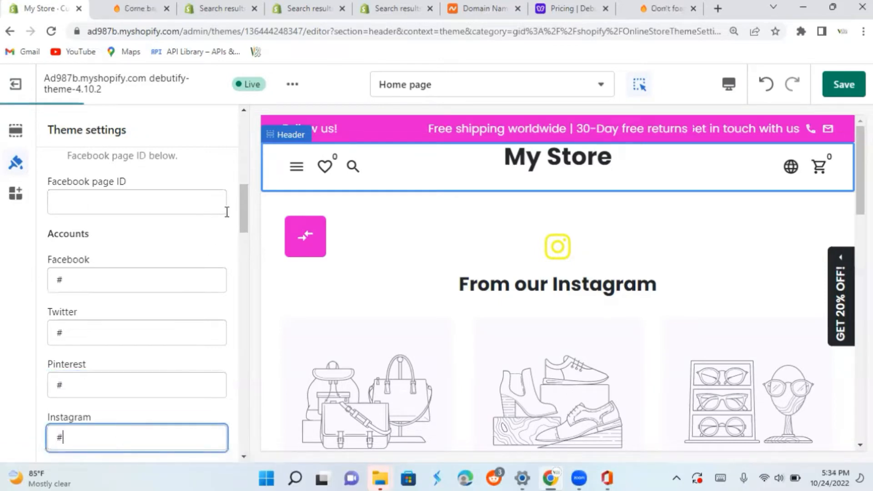
Review the Typography settings and view the fonts available for the body text without changing the font
left_click_drag(248, 226, 248, 133)
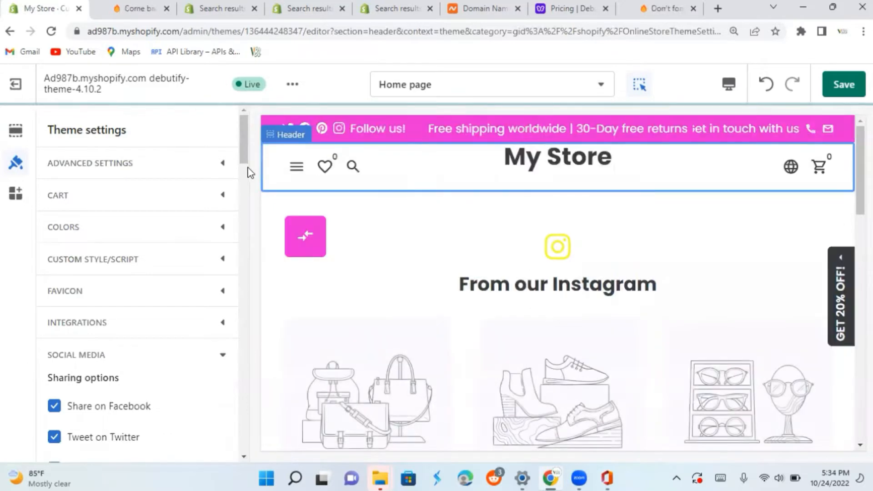
left_click_drag(249, 172, 245, 327)
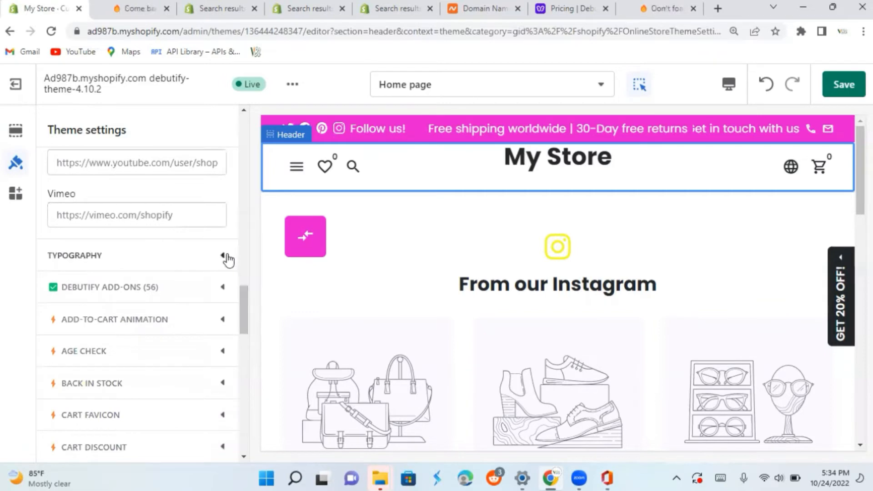
scroll(226, 260, "down", 5)
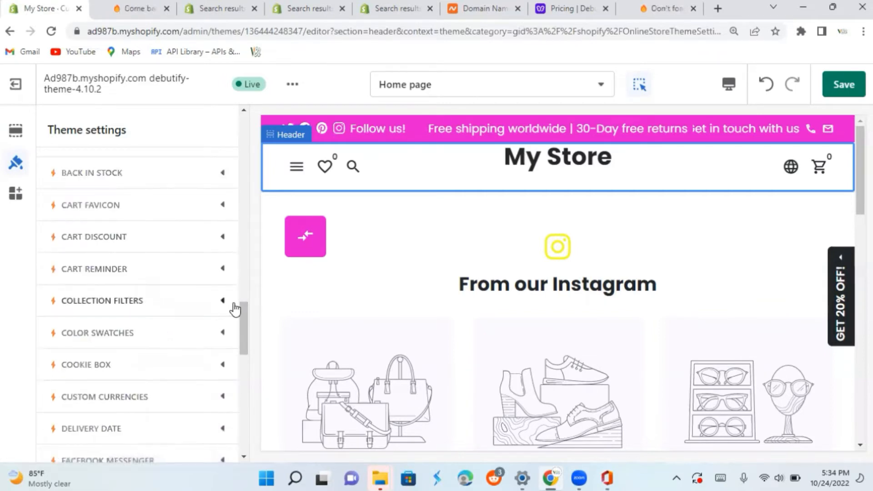
left_click_drag(242, 325, 246, 274)
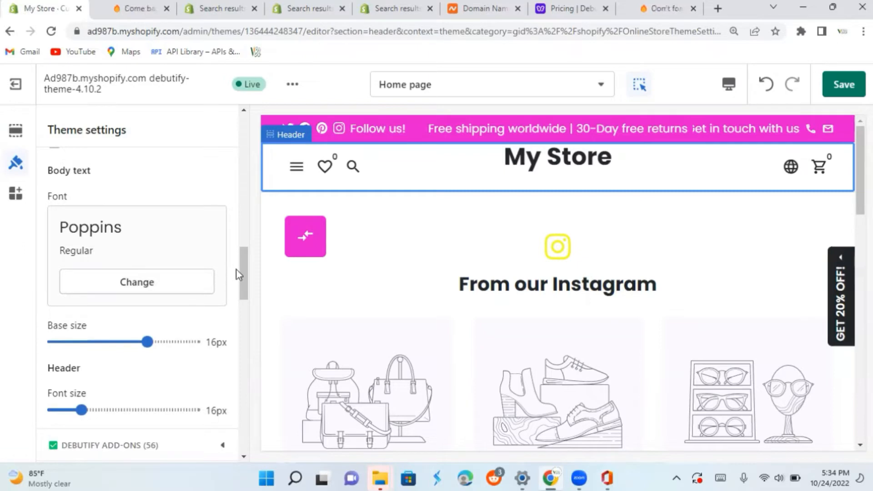
left_click_drag(245, 284, 246, 292)
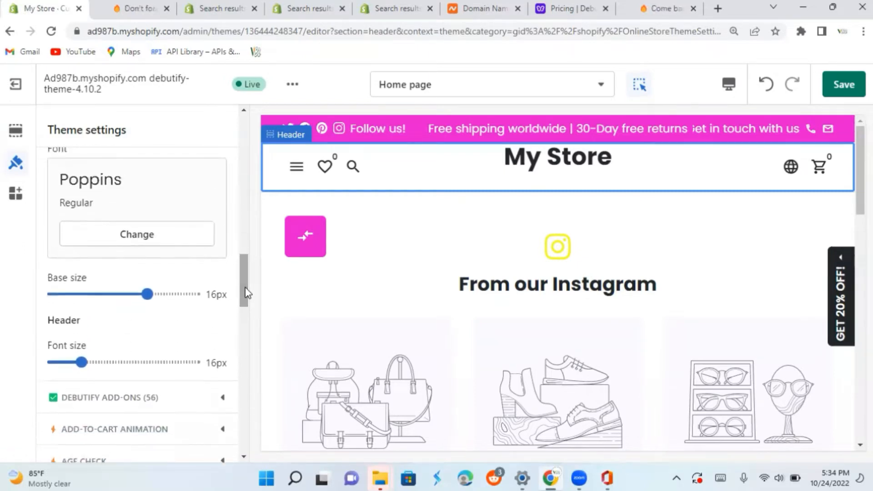
left_click(173, 246)
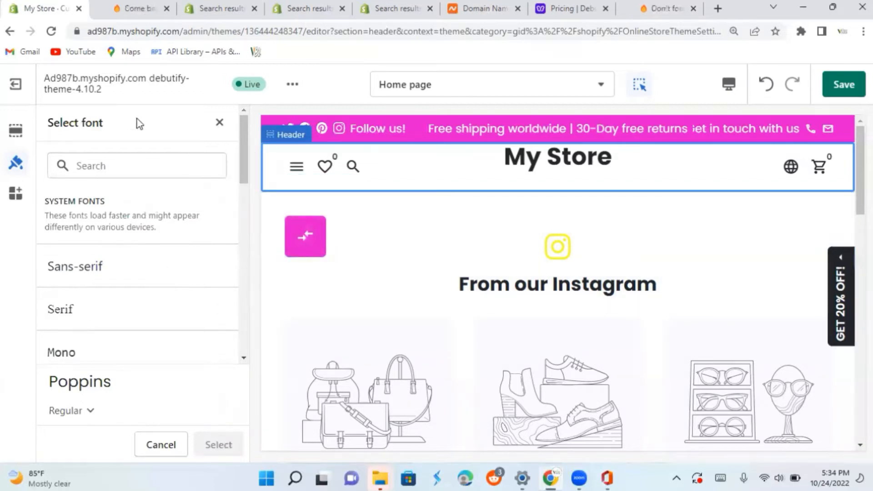
left_click(220, 124)
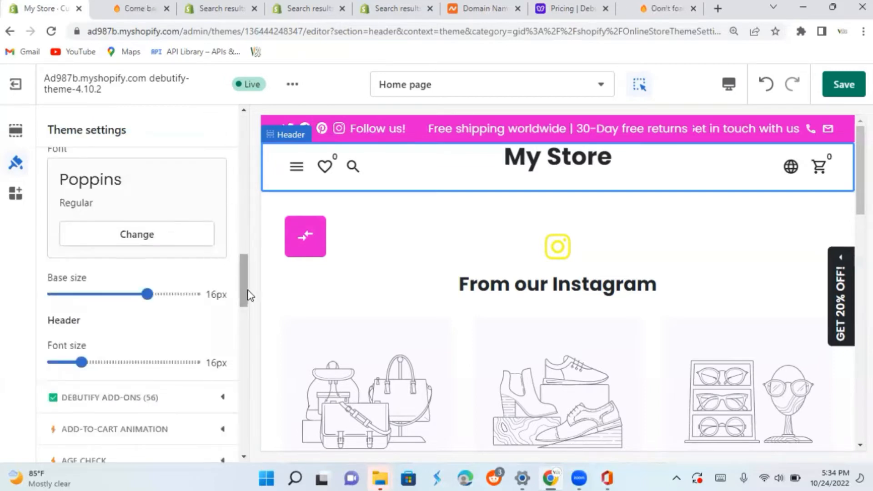
Look through the list of individual add-on categories, including the Gift Wrap settings
left_click_drag(247, 293, 246, 318)
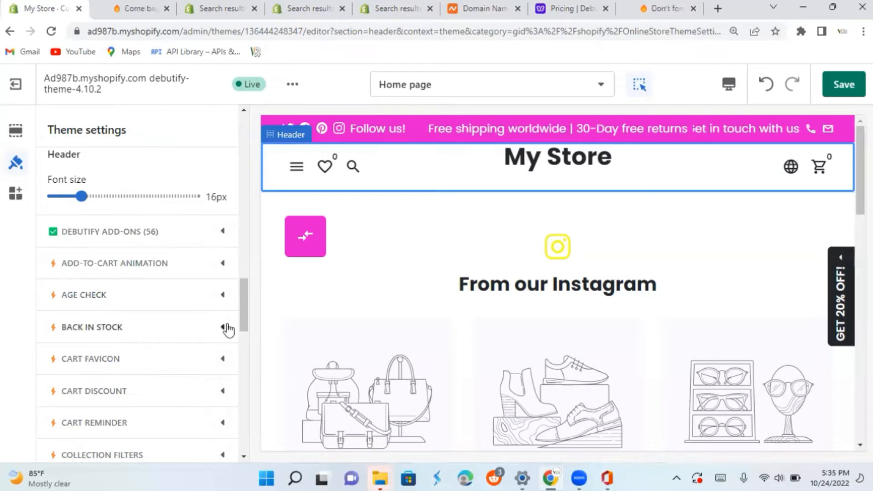
scroll(225, 294, "down", 5)
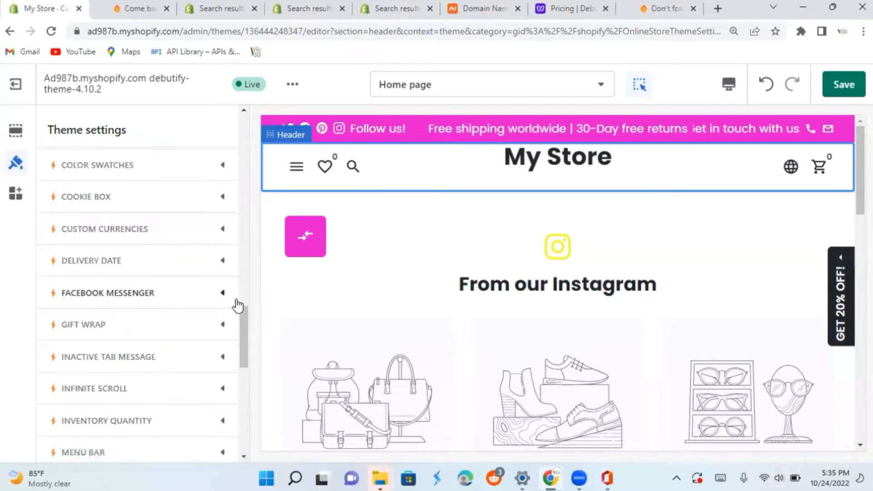
left_click(214, 331)
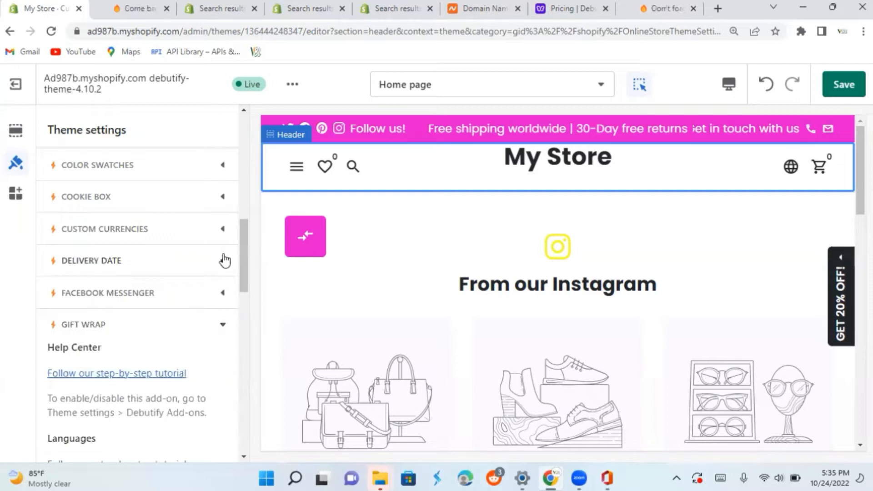
left_click(225, 259)
left_click_drag(243, 259, 243, 192)
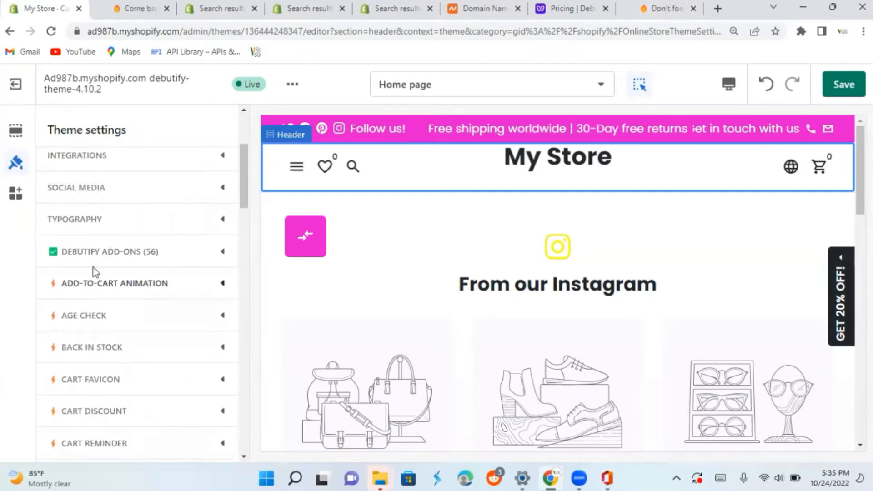
Under Cart Maximizers in Debutify Add-ons, disable Cart Goal, Cart Savings, Cart Upsell, Quantity Breaks, Upsell Bundles and Upsell Pop-Up
left_click(219, 253)
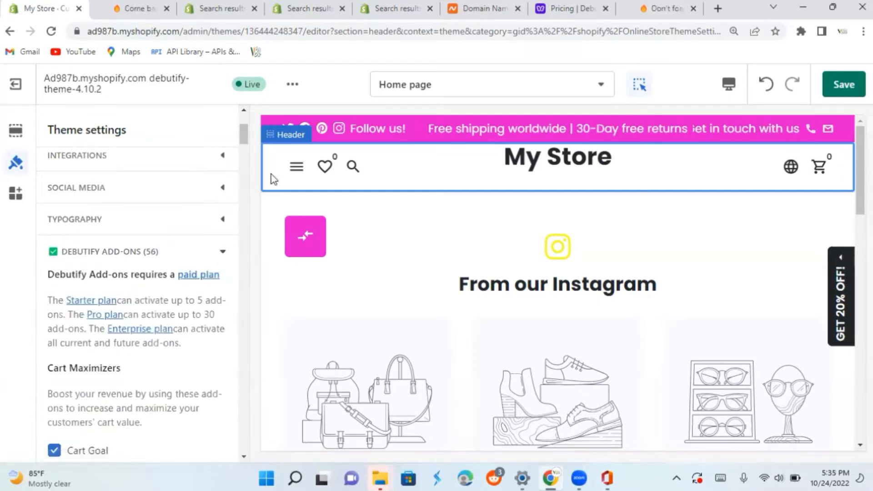
left_click_drag(244, 130, 244, 138)
left_click(56, 263)
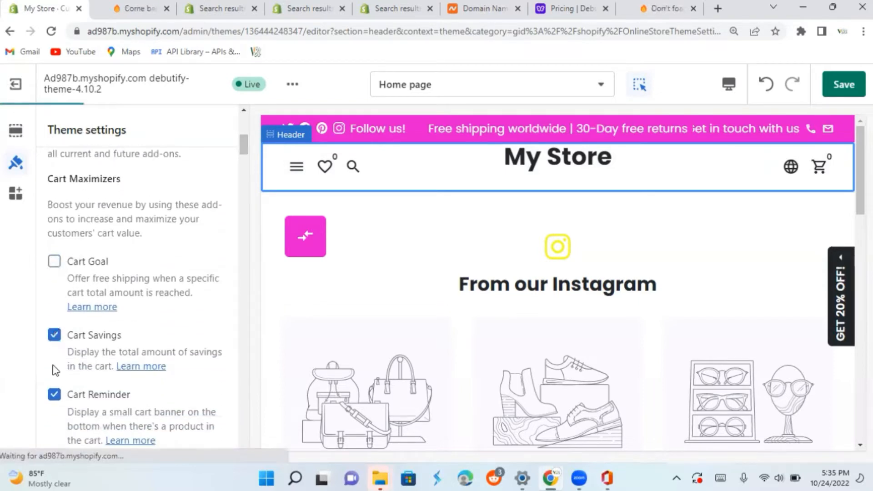
left_click(56, 337)
scroll(251, 173, "down", 6)
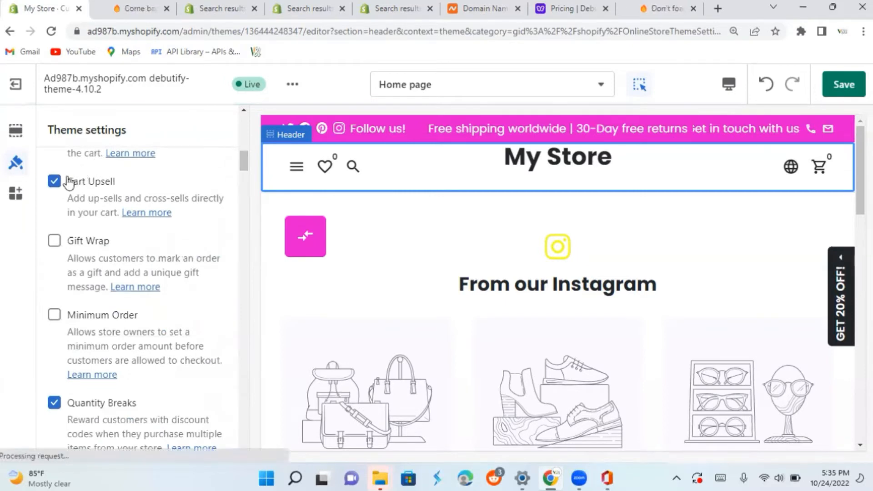
left_click(59, 184)
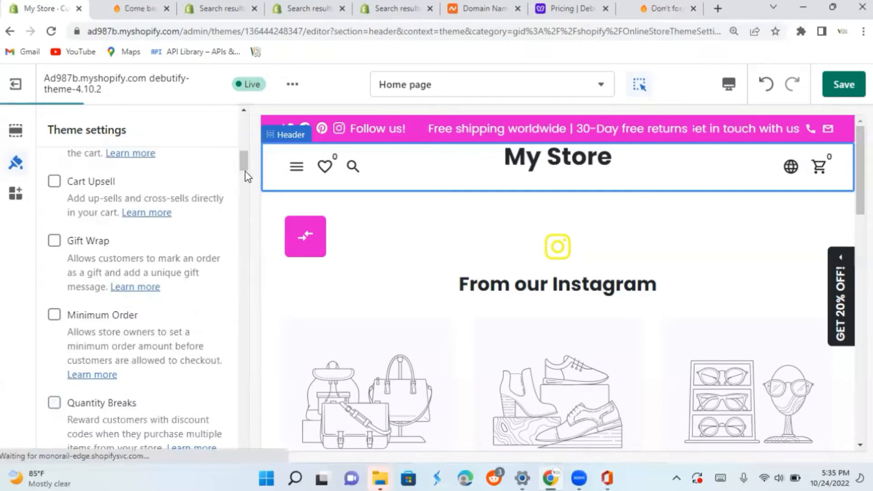
left_click_drag(246, 172, 245, 188)
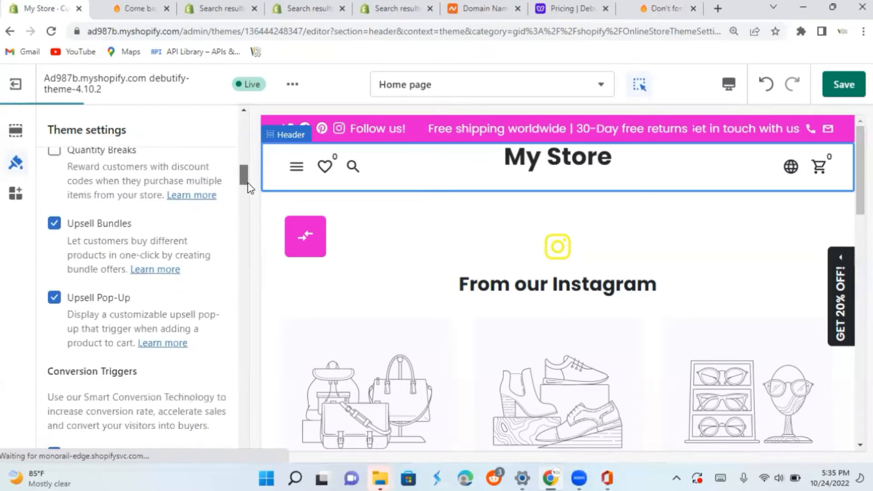
left_click(55, 223)
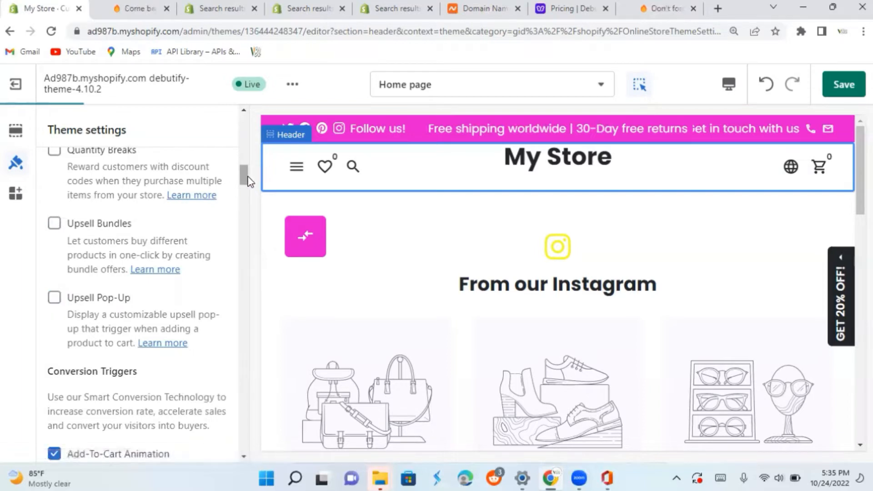
Under Conversion Triggers in Debutify Add-ons, disable Add-To-Cart Animation, Cart Discount, Cart Favicon and Customizable Products
left_click_drag(246, 182, 246, 196)
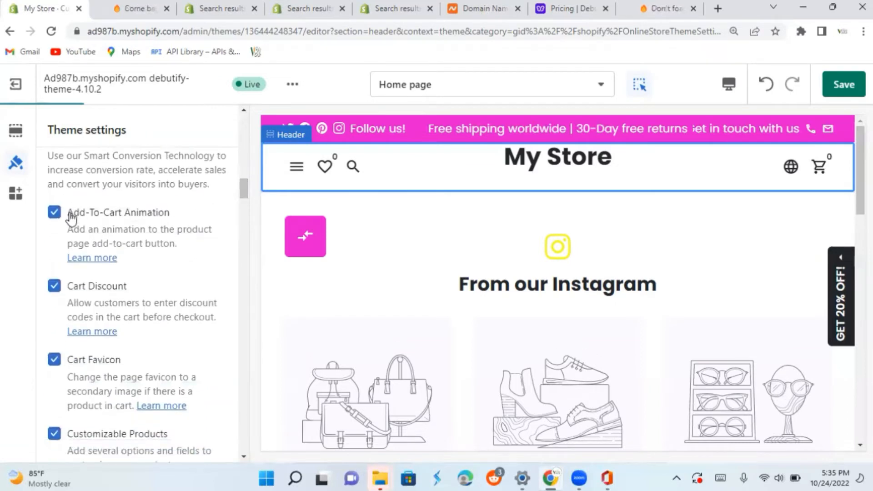
left_click(55, 216)
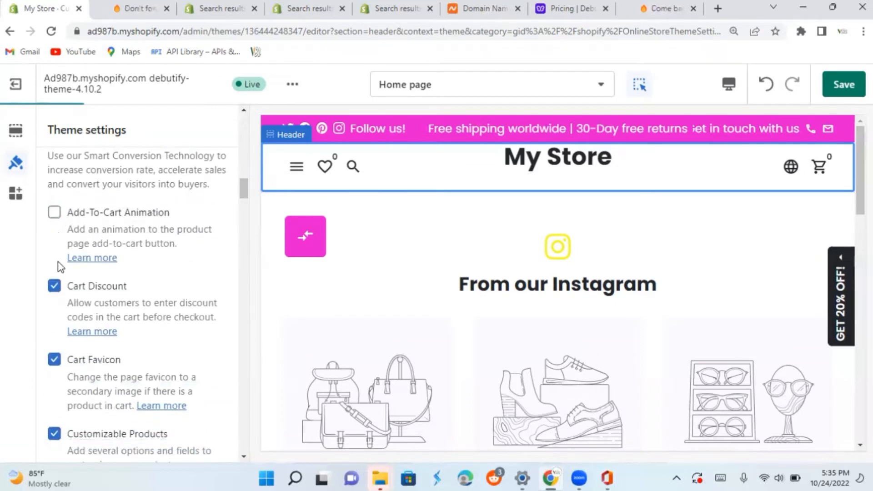
left_click(54, 286)
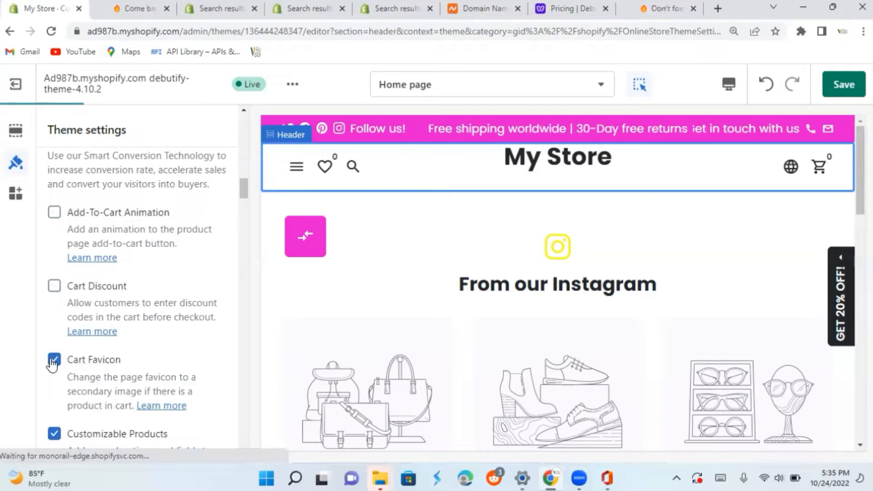
left_click(53, 361)
left_click(54, 435)
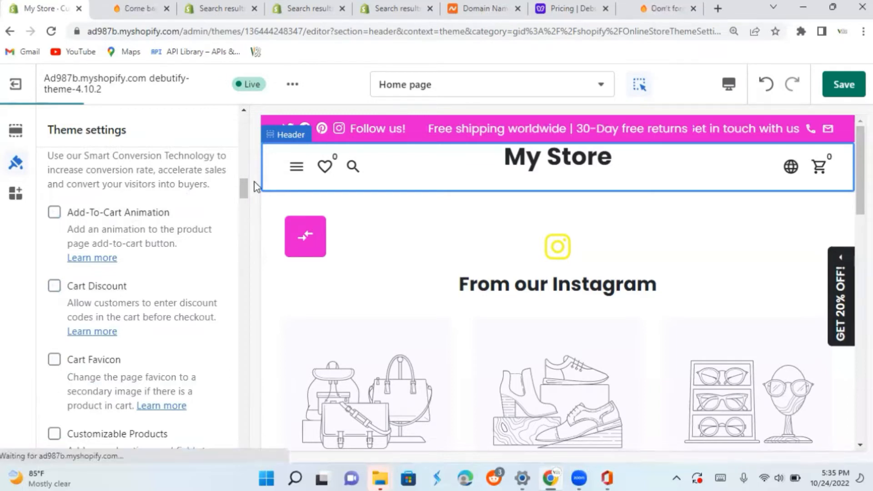
Disable the remaining enabled add-ons listed below Customizable Products in the Debutify Add-ons settings
left_click_drag(244, 189, 53, 321)
left_click(54, 348)
left_click(54, 421)
left_click(55, 219)
left_click(54, 303)
left_click(54, 437)
left_click(54, 281)
left_click(55, 429)
scroll(138, 378, "down", 6)
left_click(55, 226)
left_click(55, 287)
left_click(54, 357)
left_click(54, 197)
left_click(54, 286)
left_click(54, 345)
left_click(54, 433)
left_click(54, 219)
left_click(54, 307)
left_click(54, 380)
left_click(54, 327)
left_click(54, 253)
left_click(54, 316)
left_click(54, 242)
left_click_drag(243, 389, 248, 450)
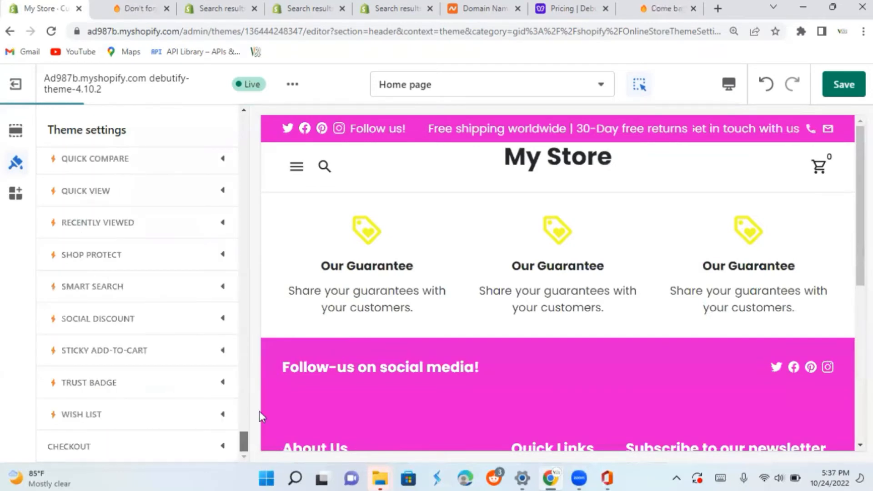
View the theme's app embeds and the Shopify App Store collection for Online Store 2.0 themes, and return to the theme editor
left_click_drag(259, 411, 280, 99)
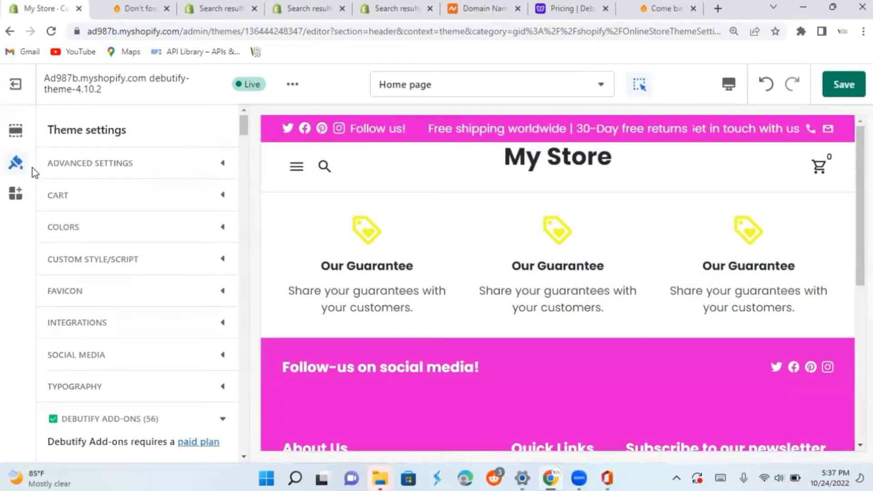
left_click(14, 195)
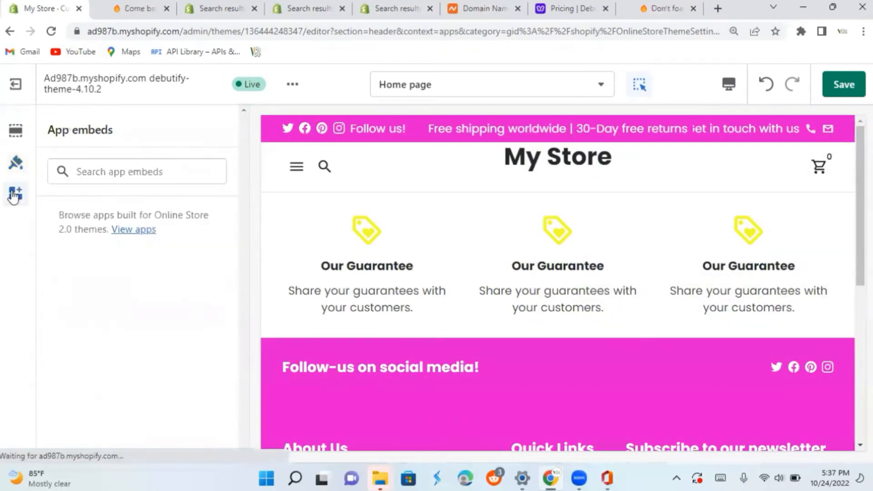
left_click(121, 173)
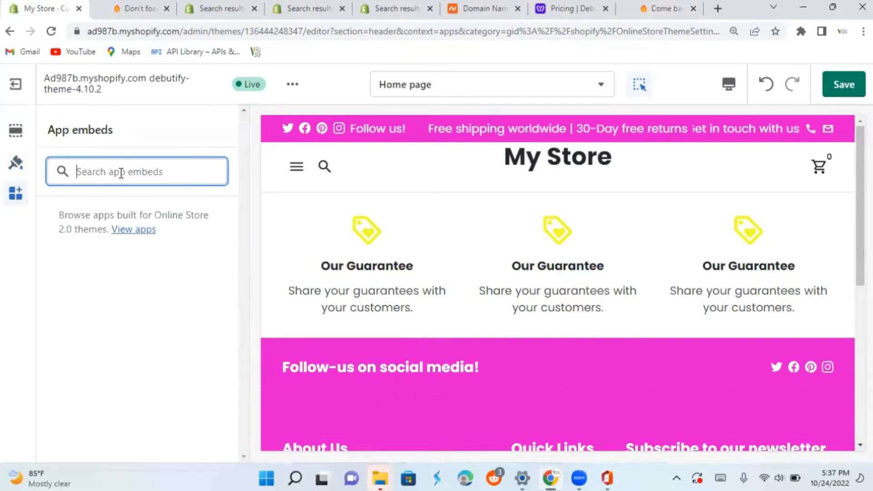
left_click(136, 231)
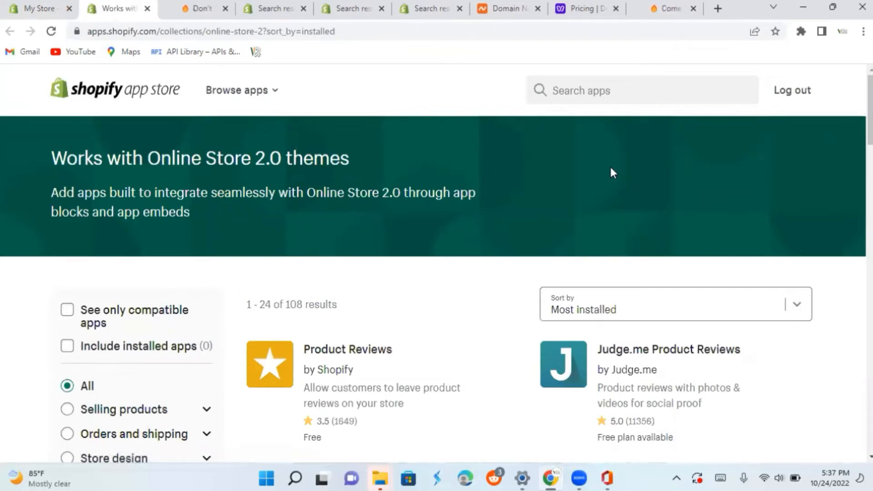
left_click(41, 10)
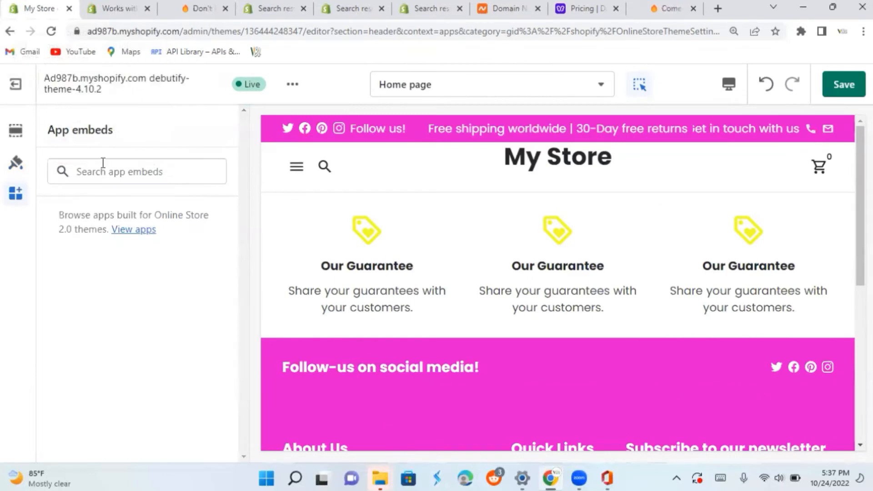
Save the theme changes and exit the theme editor to the Themes page
left_click(17, 84)
left_click(18, 85)
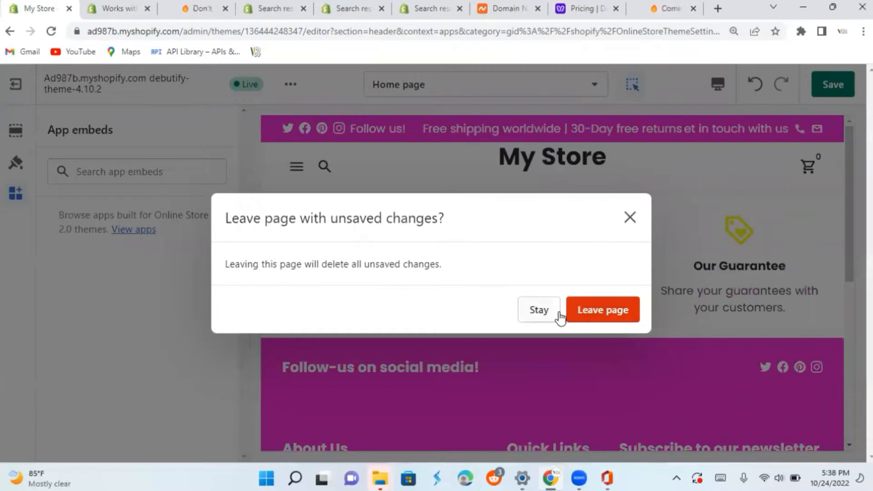
left_click(630, 218)
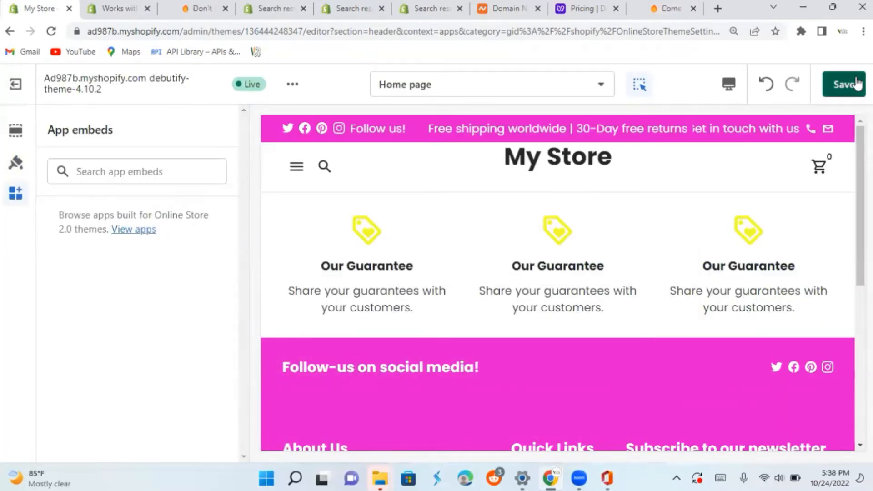
left_click(841, 85)
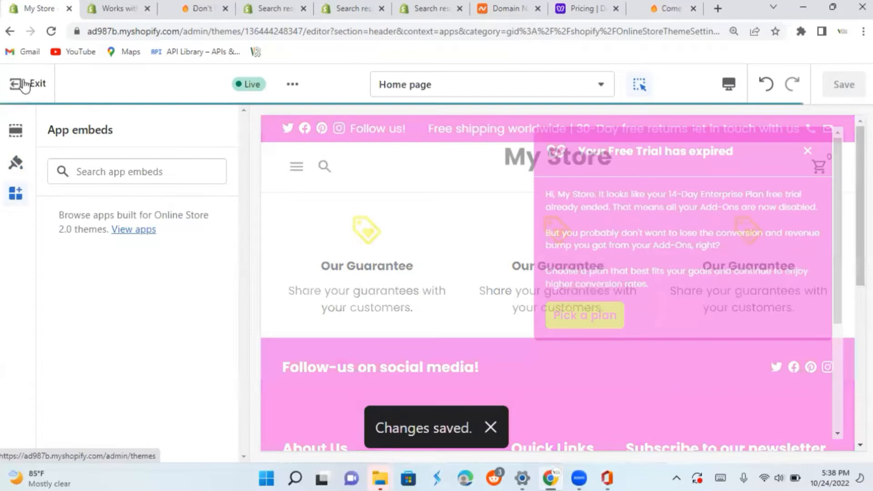
left_click(25, 85)
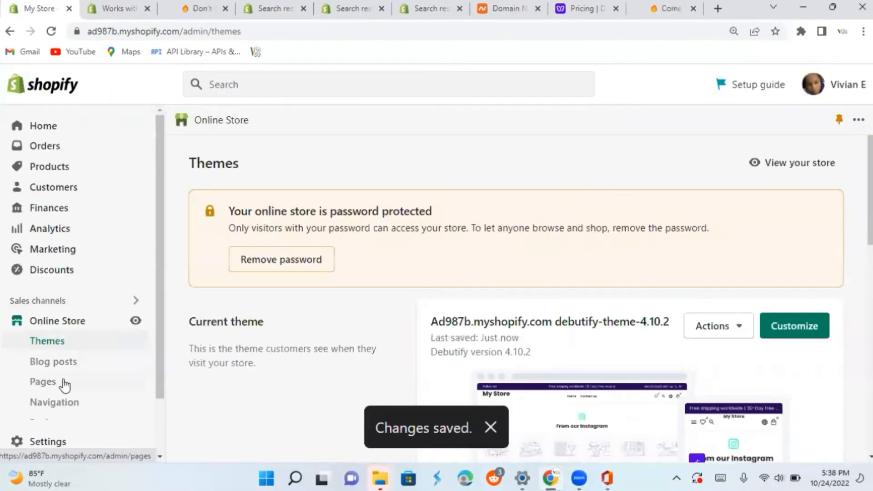
Search the Shopify App Store for Tidio from the store's Apps list and open the Tidio - Live Chat & Chatbots listing
scroll(160, 373, "down", 1)
left_click_drag(160, 373, 162, 430)
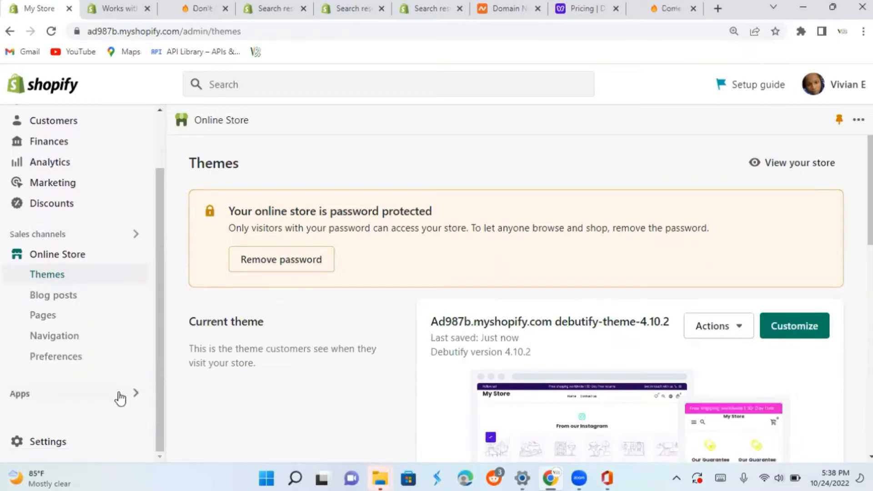
left_click(120, 395)
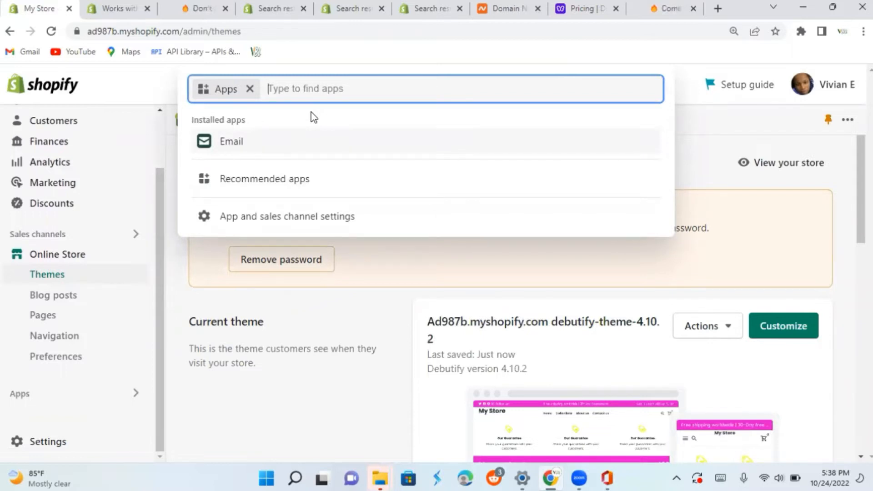
type("T")
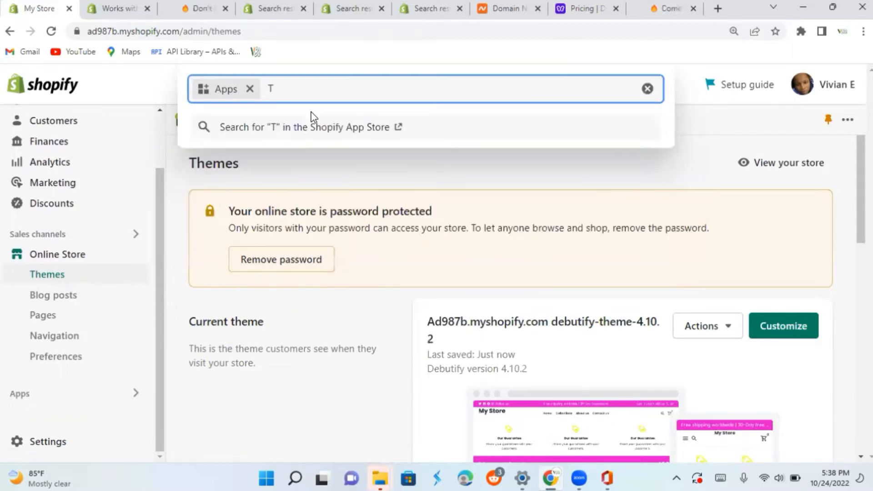
type("id")
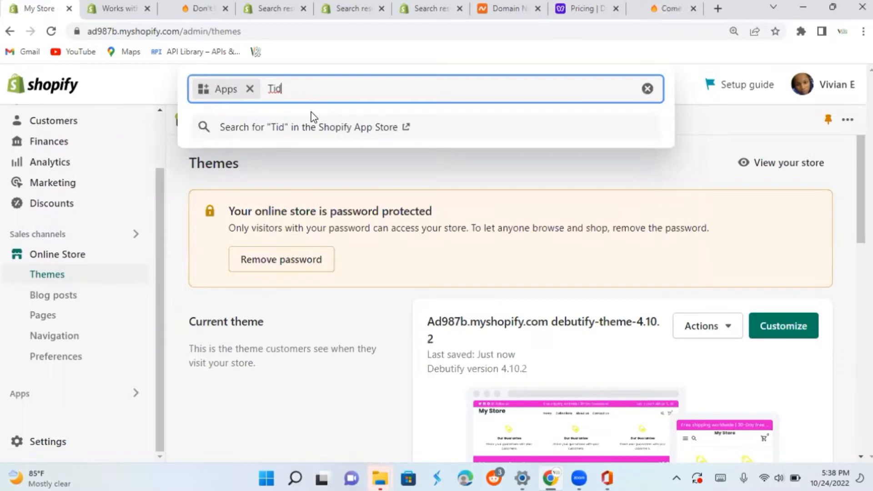
type("io")
left_click(313, 117)
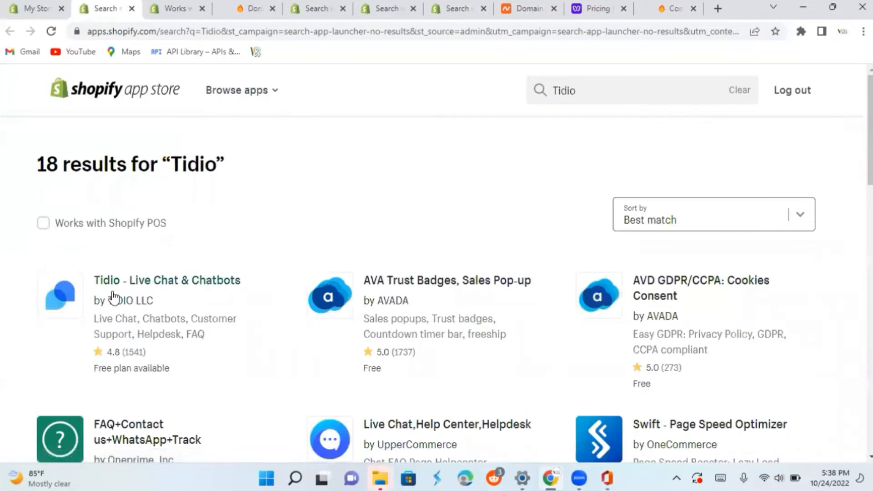
double_click(114, 300)
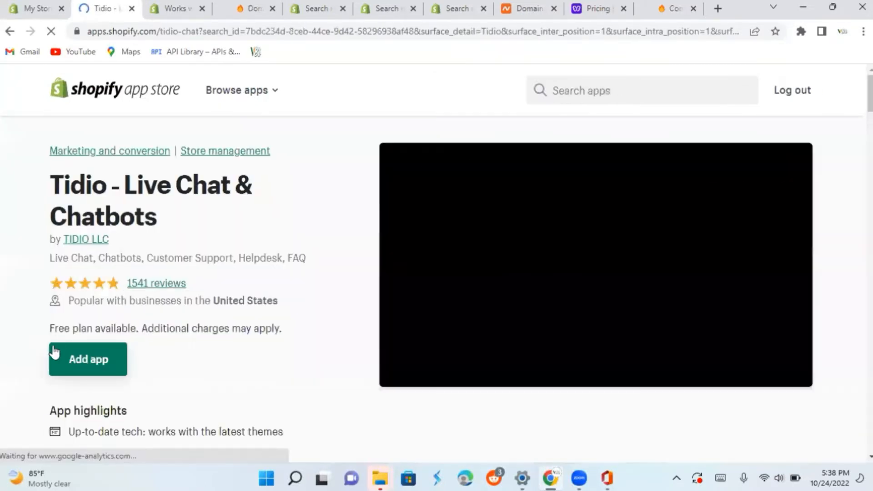
Add the Tidio - Live Chat & Chatbots app and approve its installation on the store
left_click(95, 361)
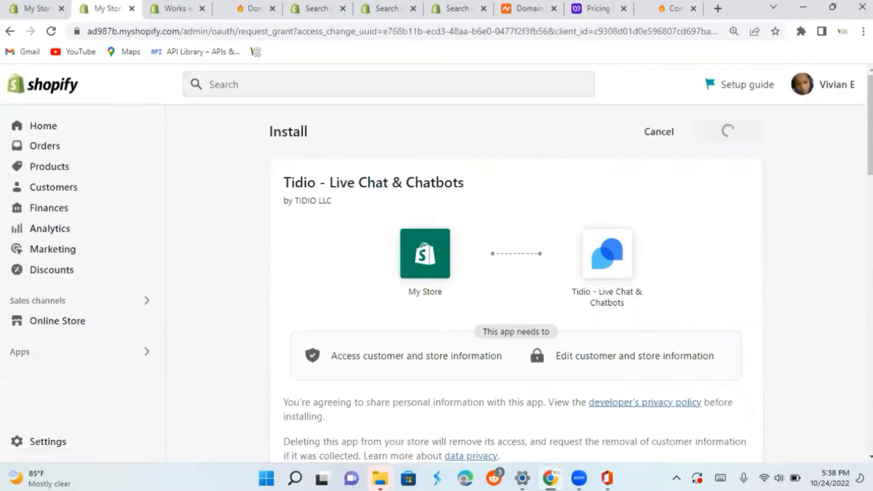
scroll(516, 282, "down", 6)
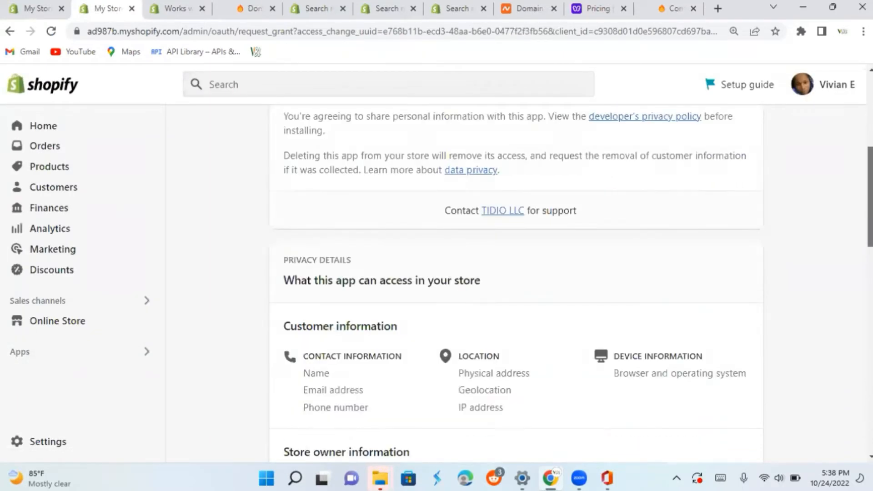
scroll(848, 409, "down", 17)
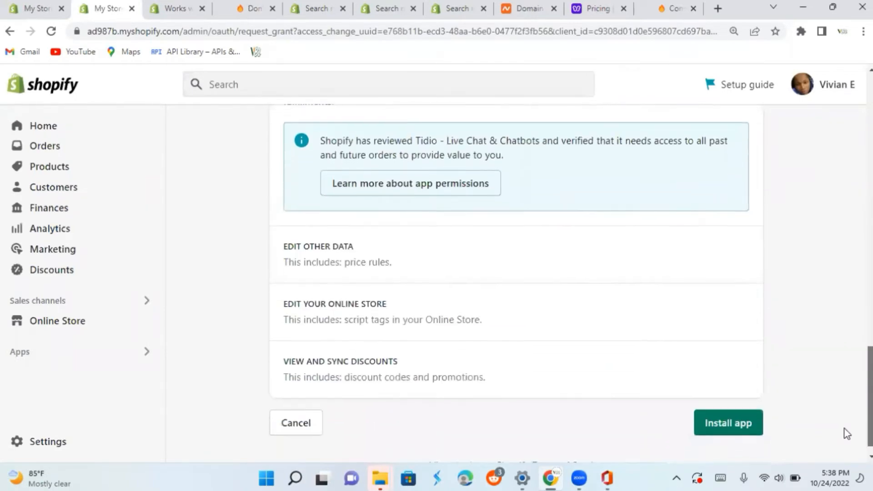
left_click(723, 431)
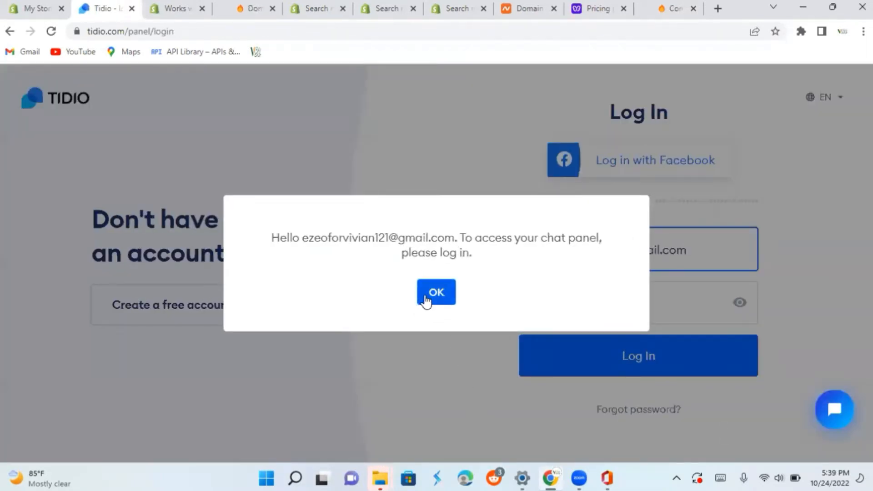
Dismiss the Tidio login notice and start a free account, entering the e-mail address and the account password
left_click(425, 296)
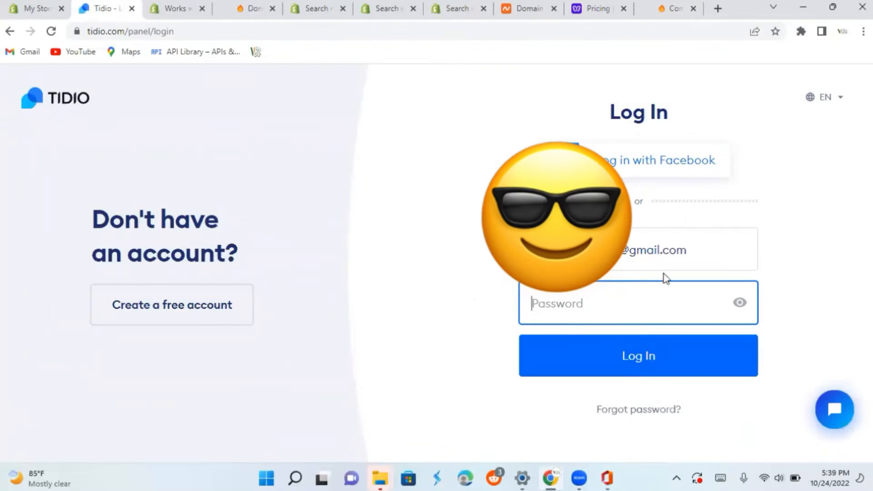
left_click(190, 317)
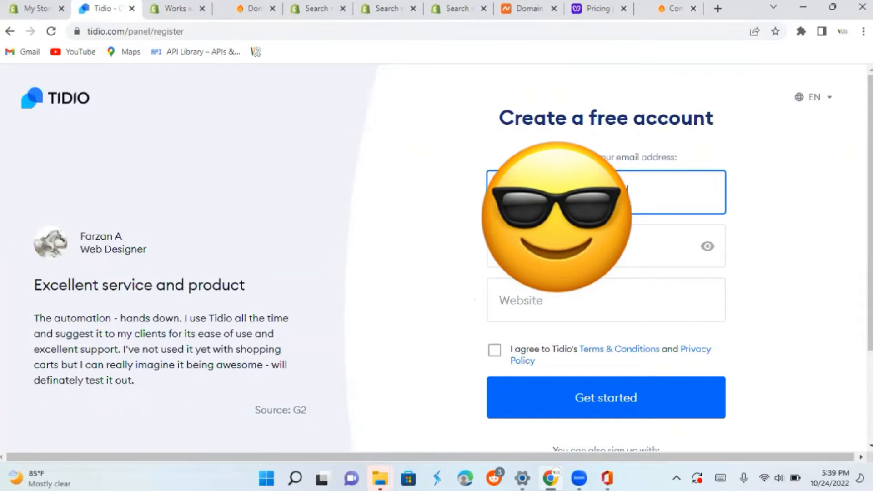
type(".com")
left_click(564, 246)
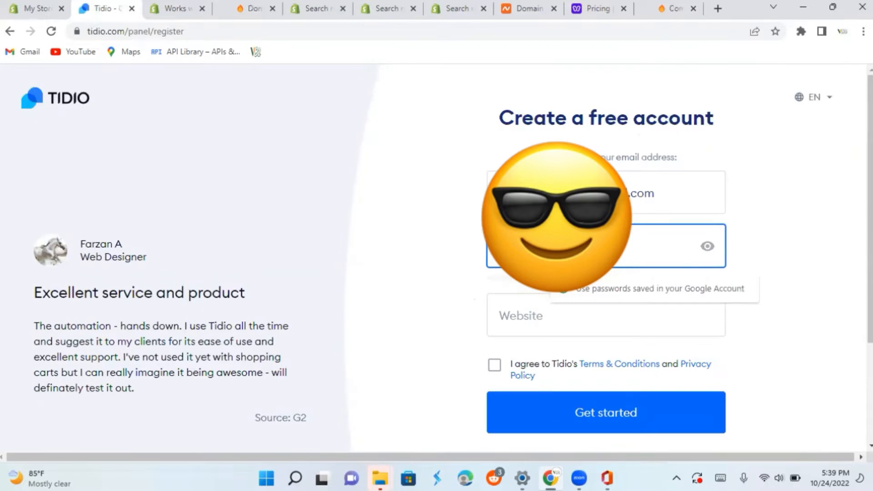
type("*")
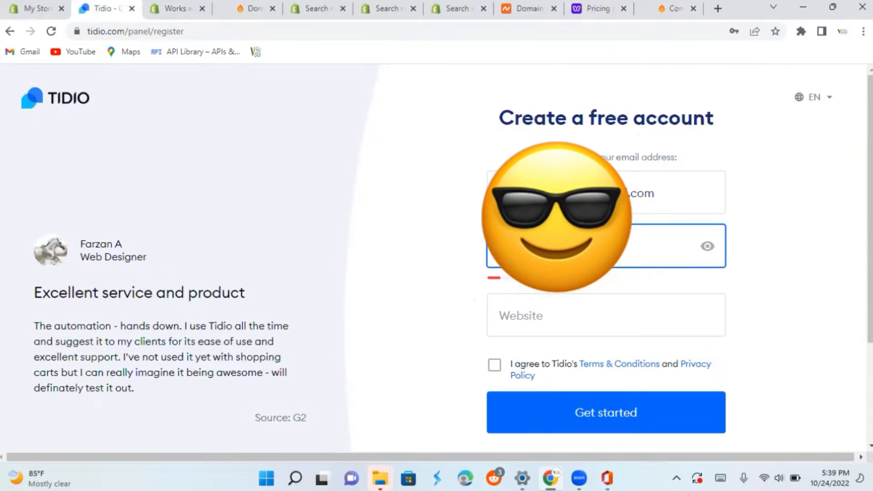
type("**")
Enter bossmanlinks.com as the website, agree to Tidio's Terms & Conditions and Privacy Policy, and submit the registration
left_click(548, 319)
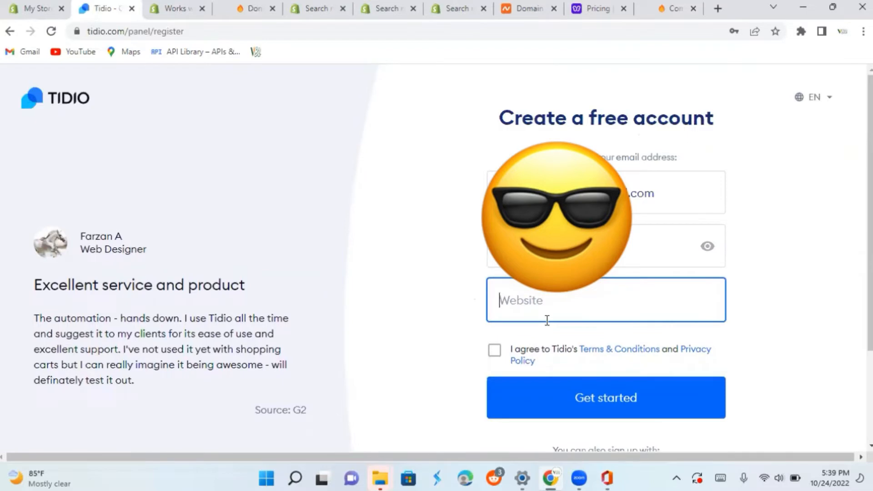
type("bossmanl")
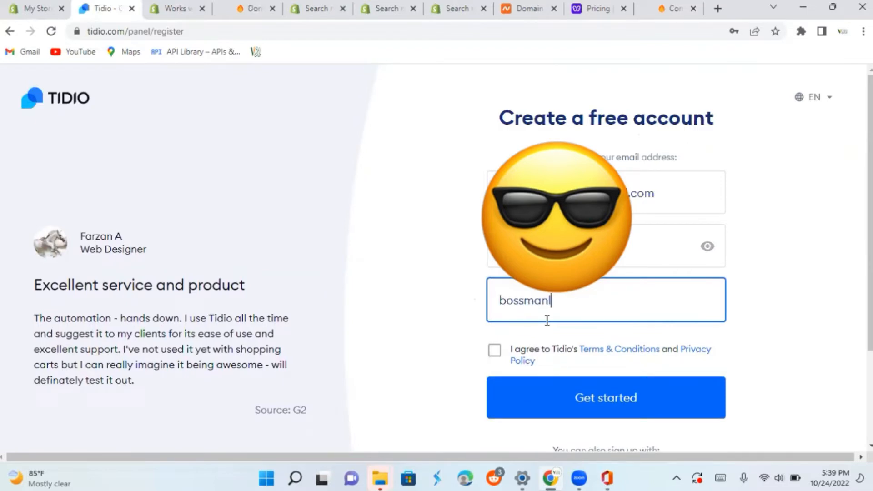
type("inks.com")
left_click(546, 405)
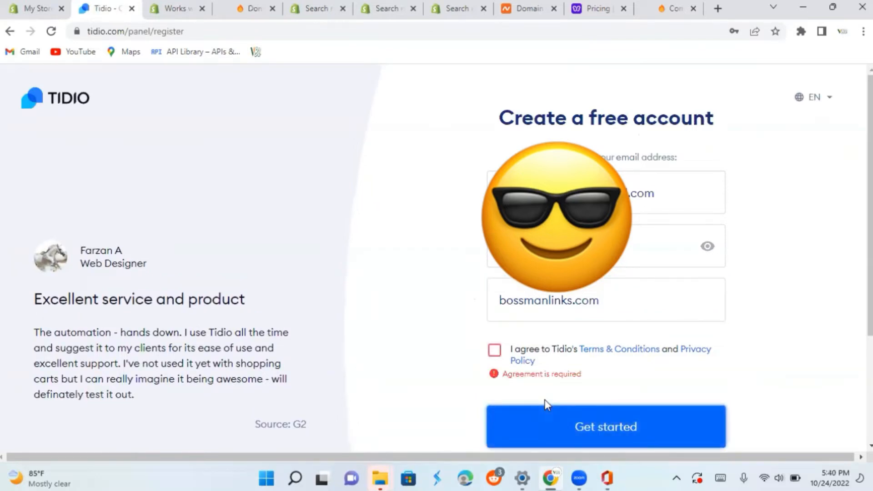
left_click(495, 351)
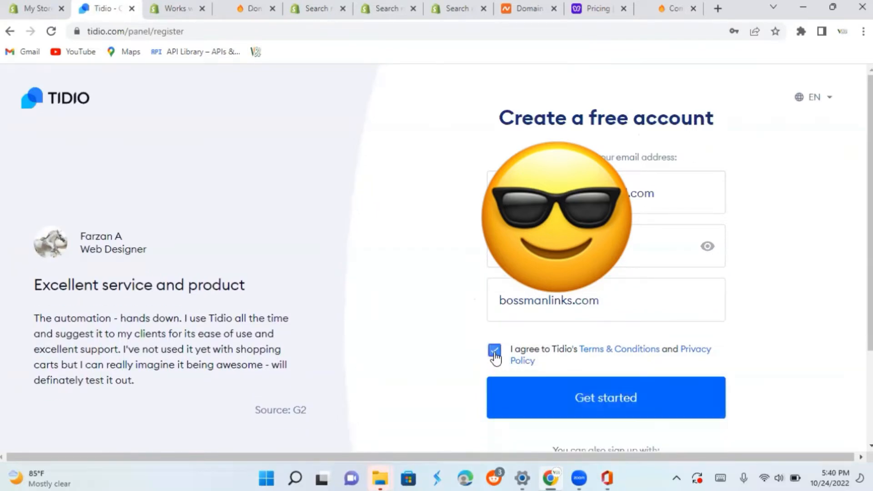
left_click(537, 416)
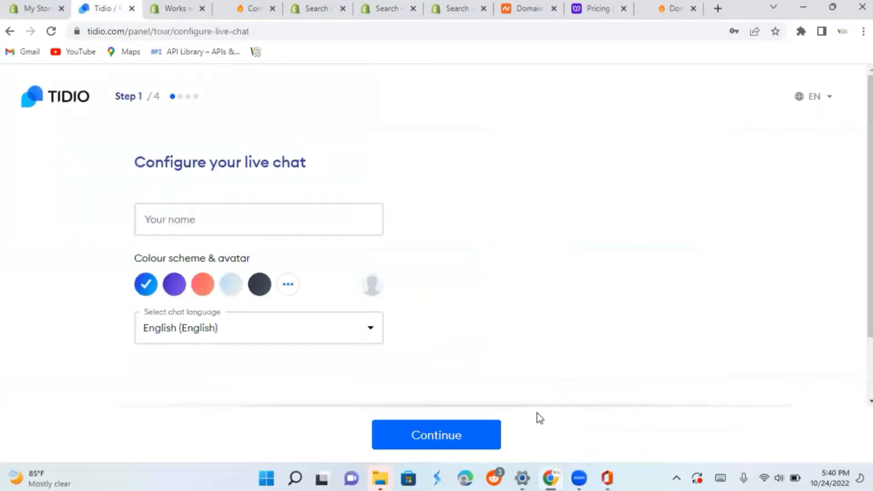
Configure the live chat with the name Boss Hair and the purple-to-pink gradient colour scheme, and continue to the account information
type("Boss")
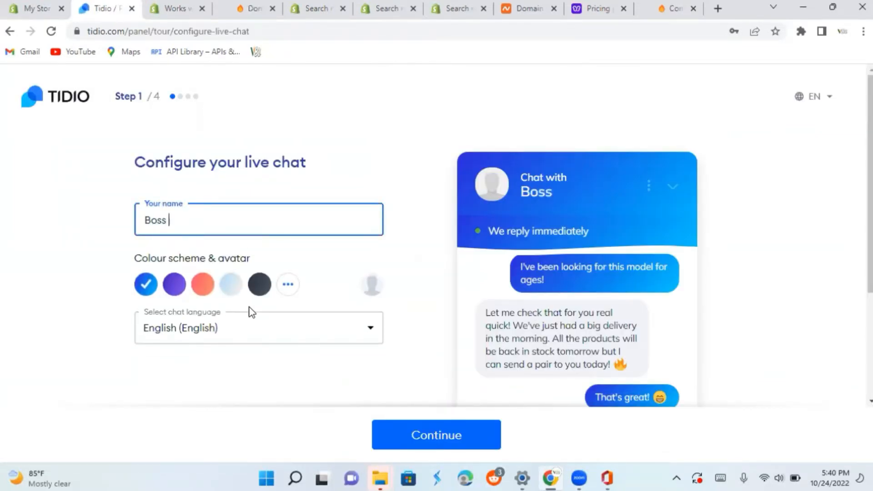
type(" Hair")
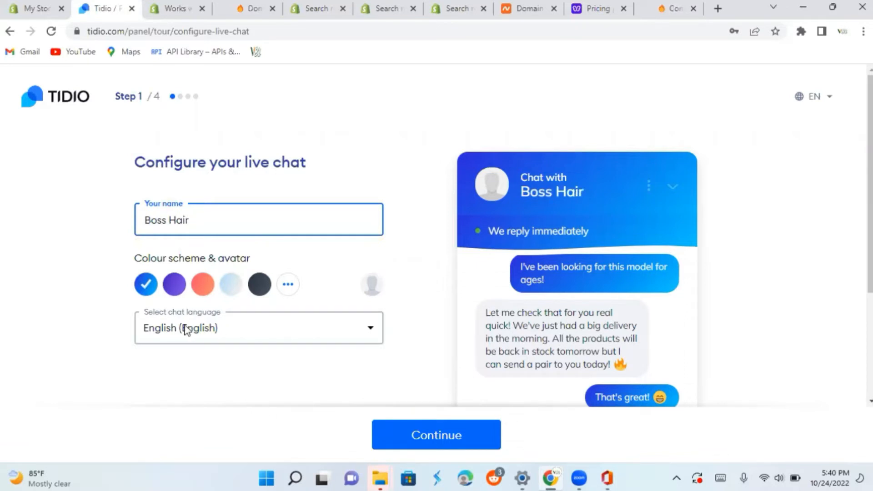
left_click(191, 289)
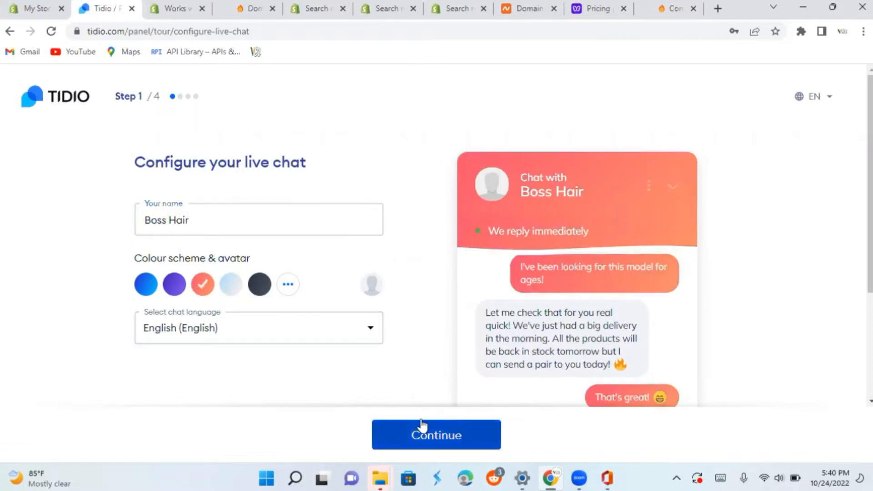
left_click(291, 290)
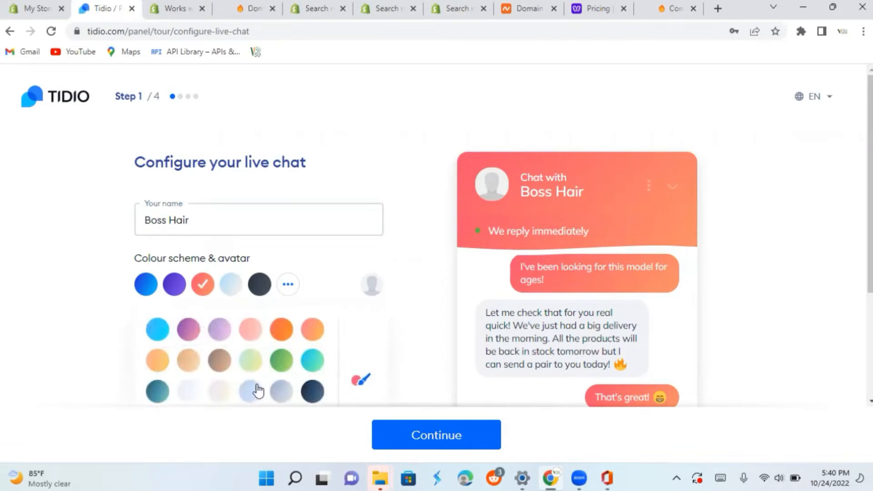
left_click(187, 333)
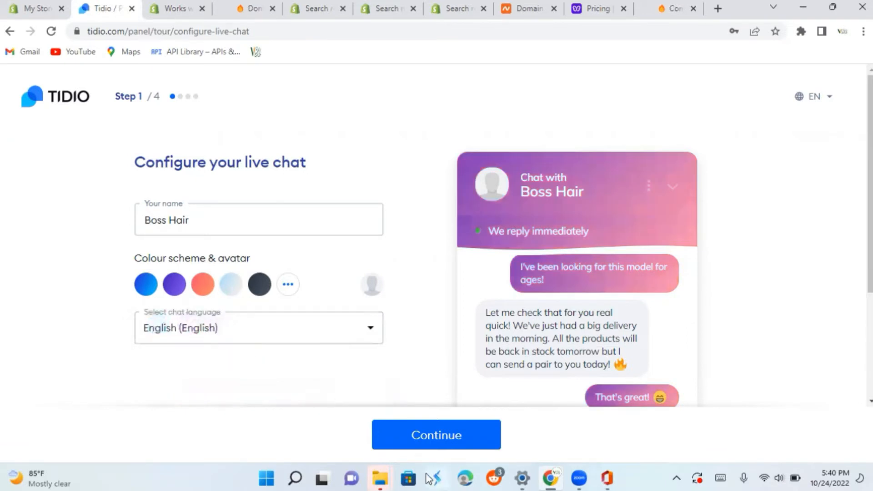
left_click(432, 447)
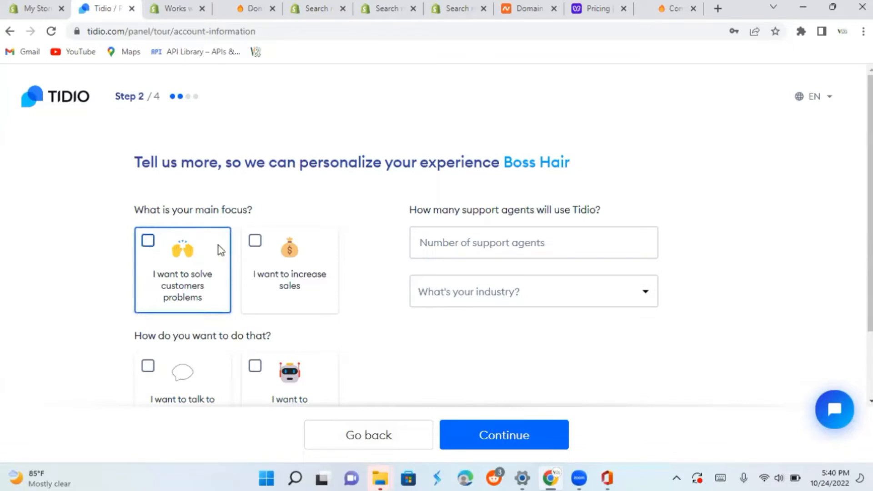
Choose increasing sales as the main focus, enter 1 support agent, and set the industry to Online Store
left_click(258, 246)
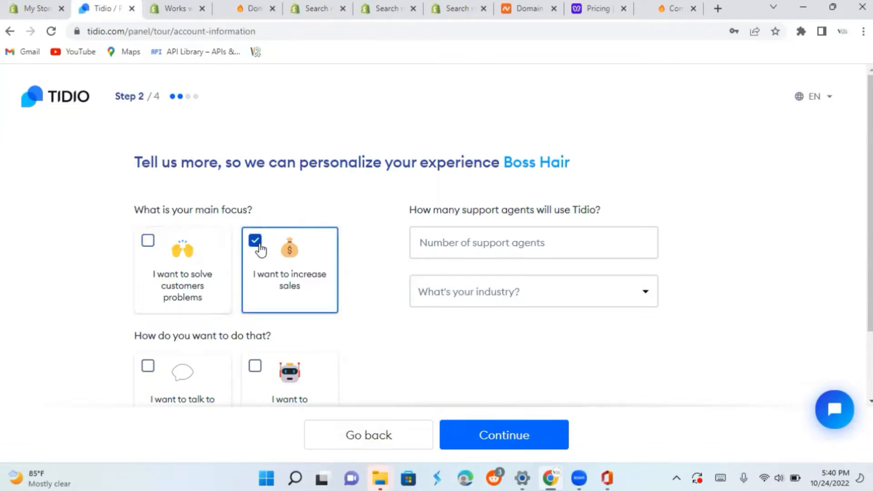
left_click(540, 443)
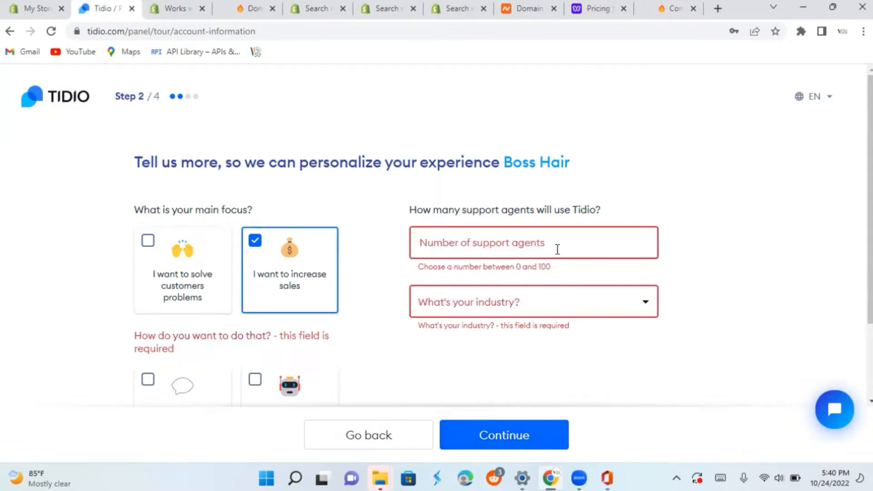
left_click(579, 242)
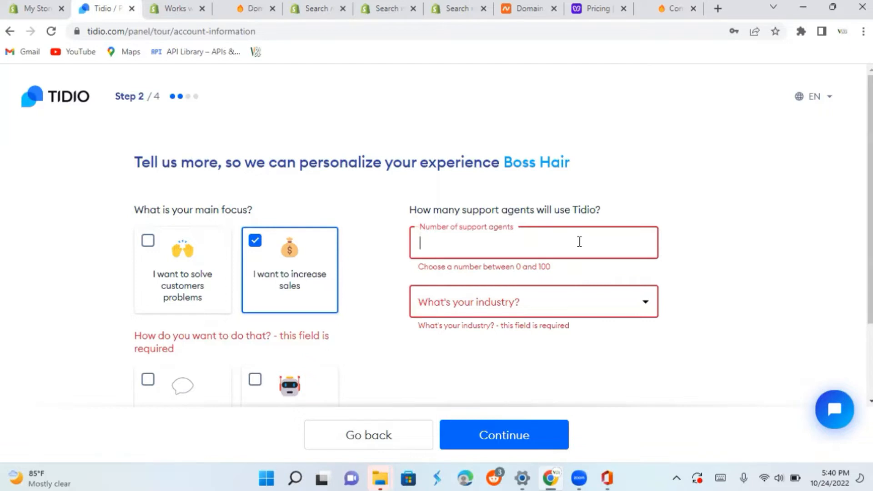
type("1")
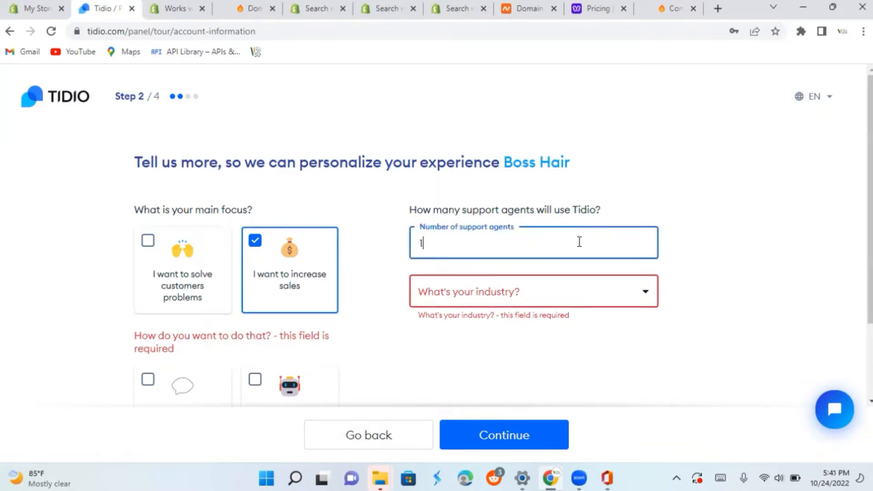
left_click(572, 295)
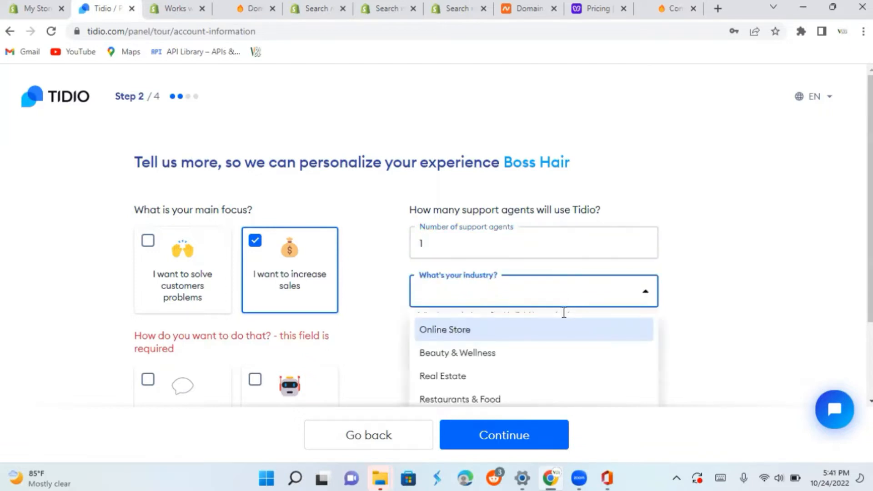
left_click(561, 329)
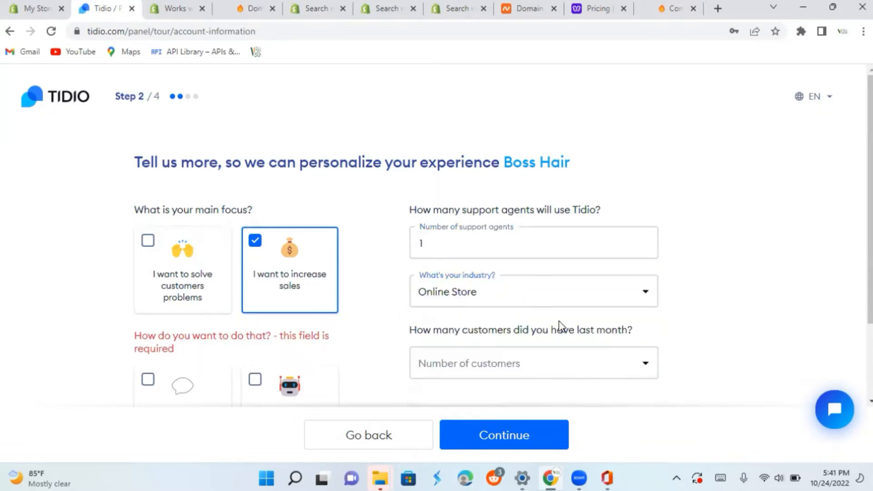
left_click(533, 434)
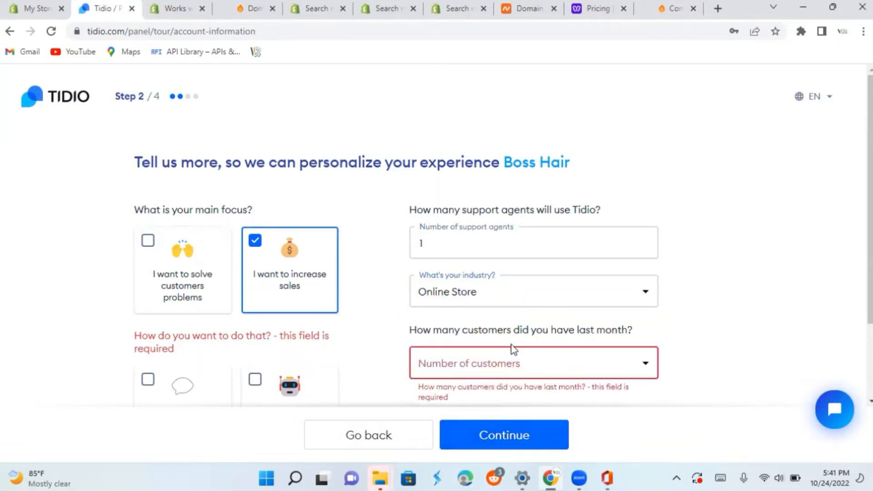
Set the number of customers last month to 1-5
left_click(516, 359)
left_click(518, 366)
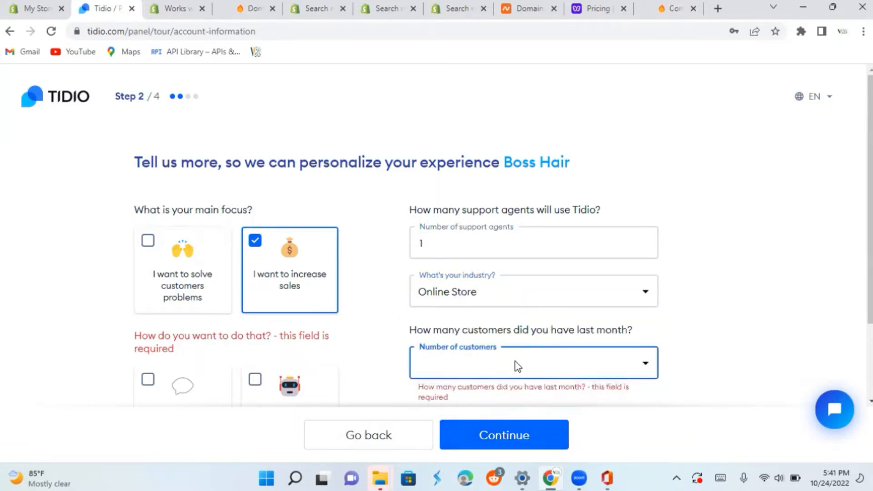
left_click(518, 366)
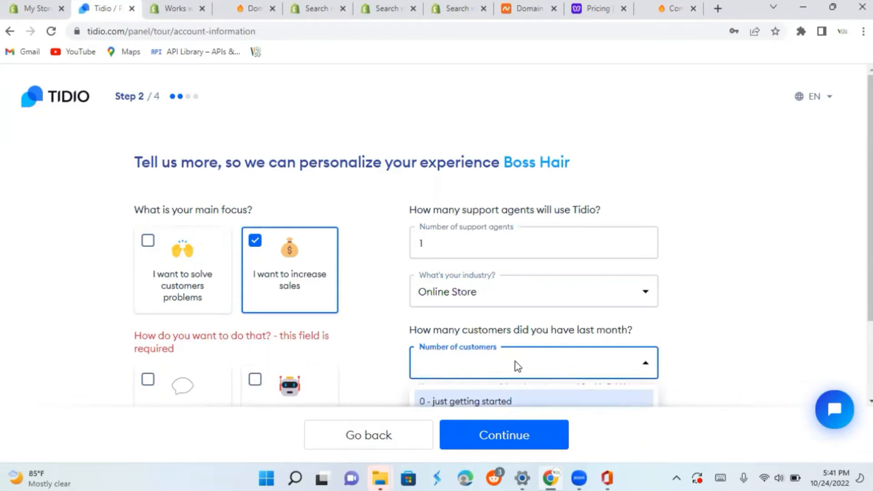
left_click(557, 365)
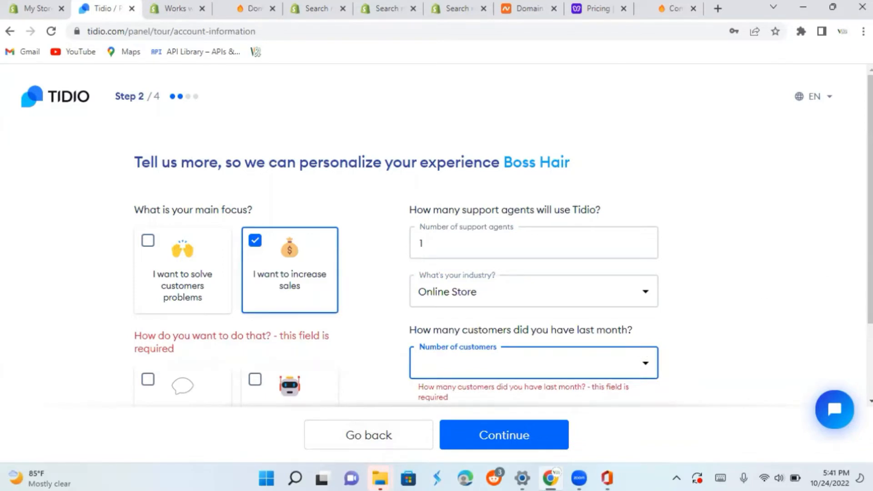
scroll(437, 236, "down", 3)
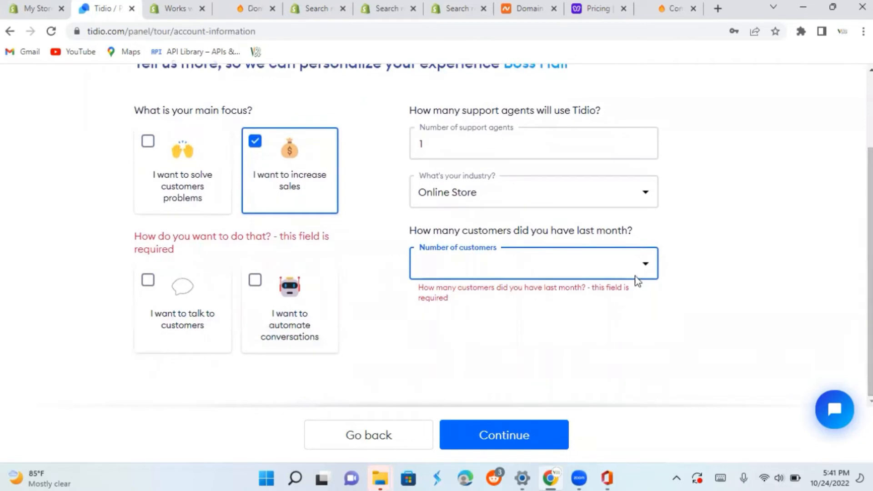
left_click(643, 268)
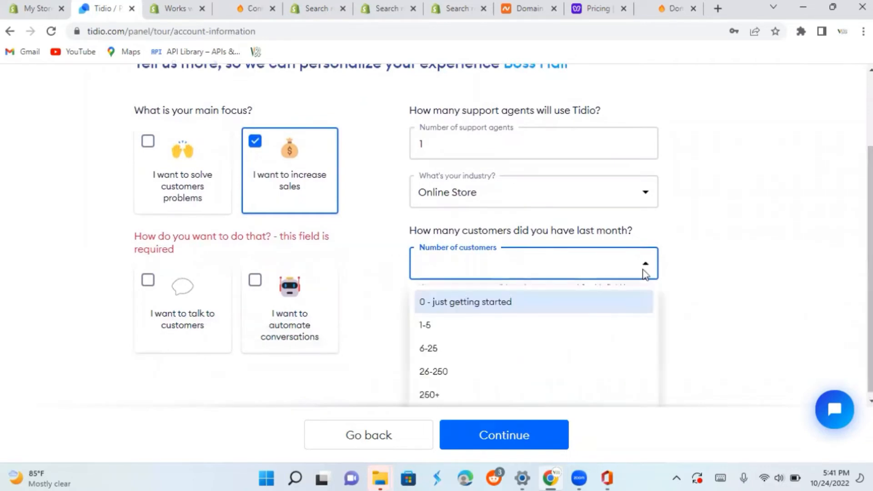
left_click(557, 323)
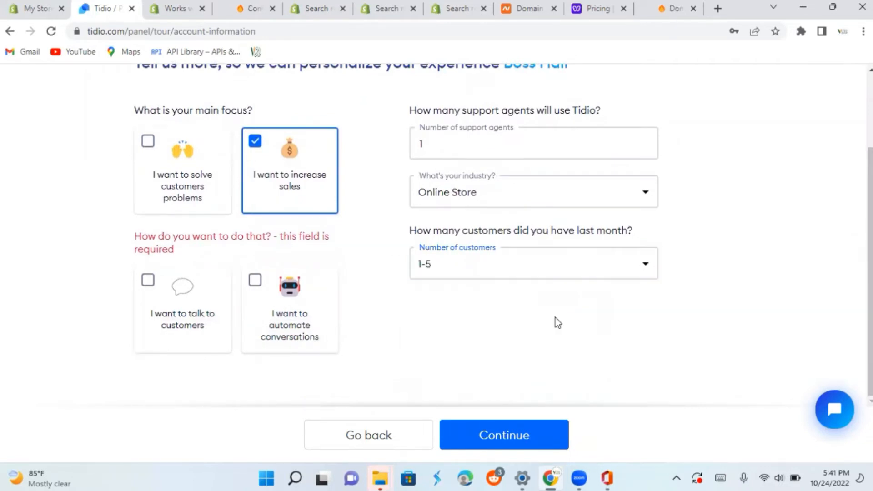
left_click(527, 441)
Choose "I want to talk to customers" as the way to do that, and submit the account information
scroll(503, 227, "up", 2)
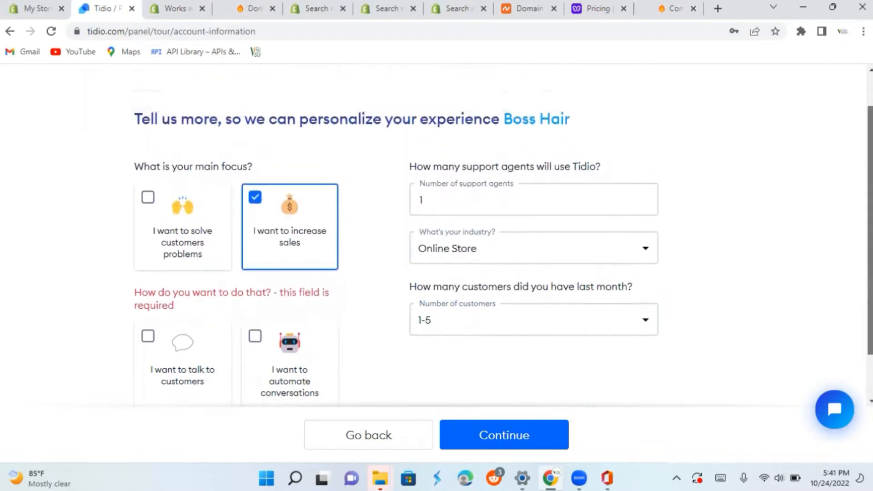
scroll(308, 345, "down", 2)
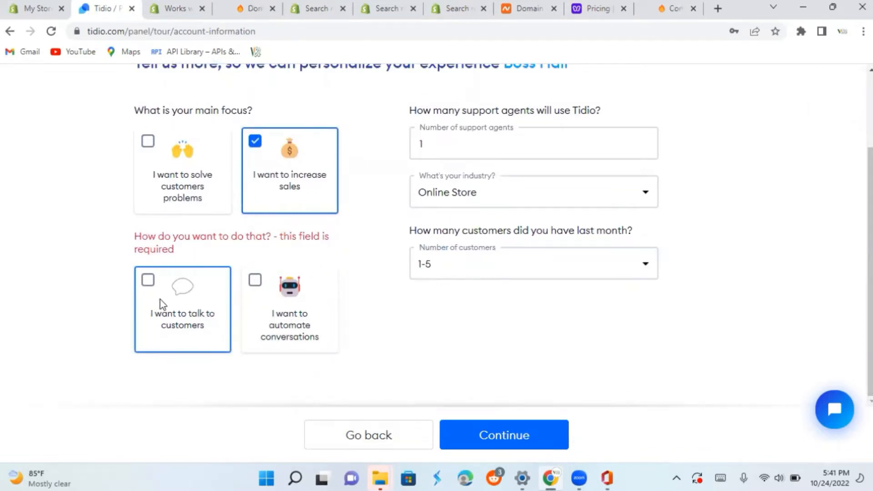
left_click(160, 299)
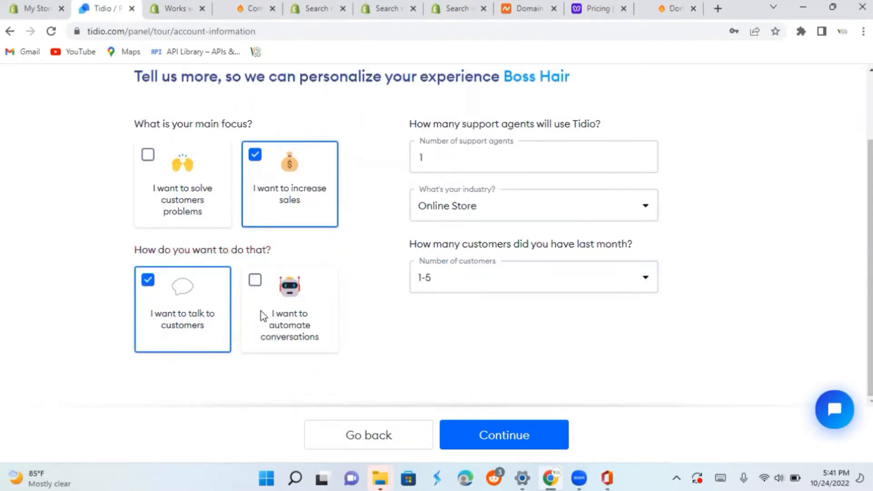
left_click(491, 448)
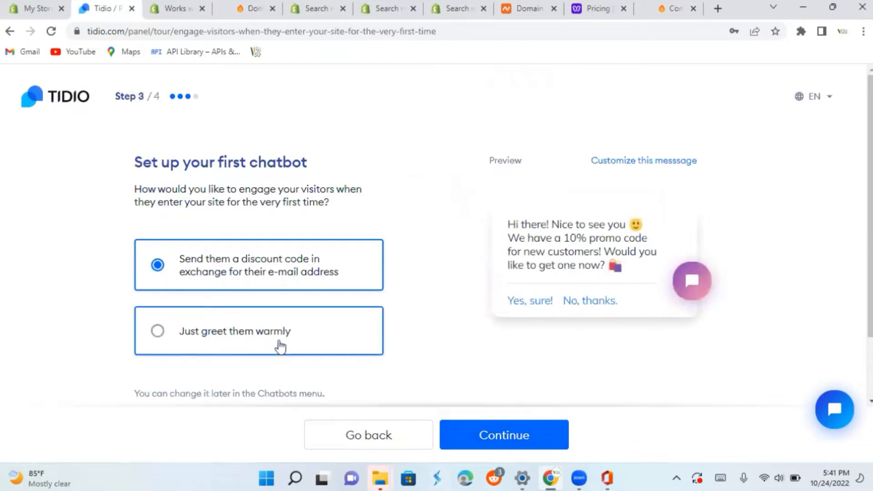
Accept the discount-code chatbot for first-time visitors and finish the setup tour with Shopify as the installation platform
left_click(504, 438)
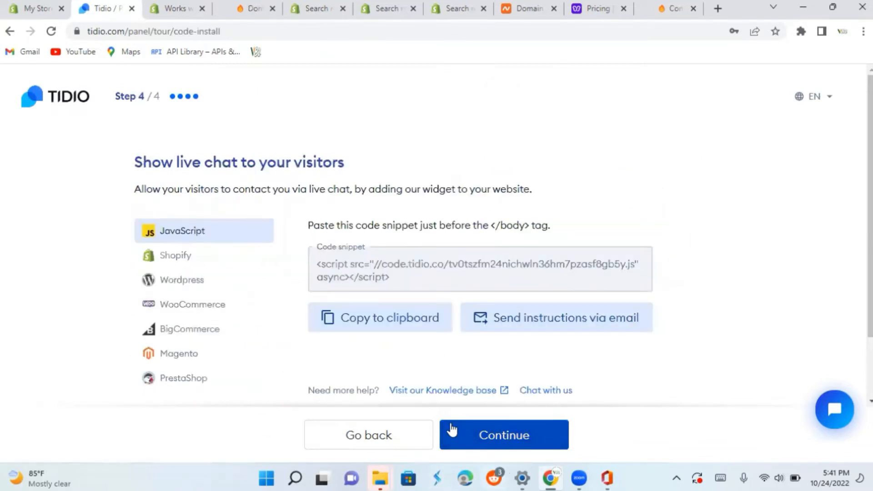
left_click(204, 261)
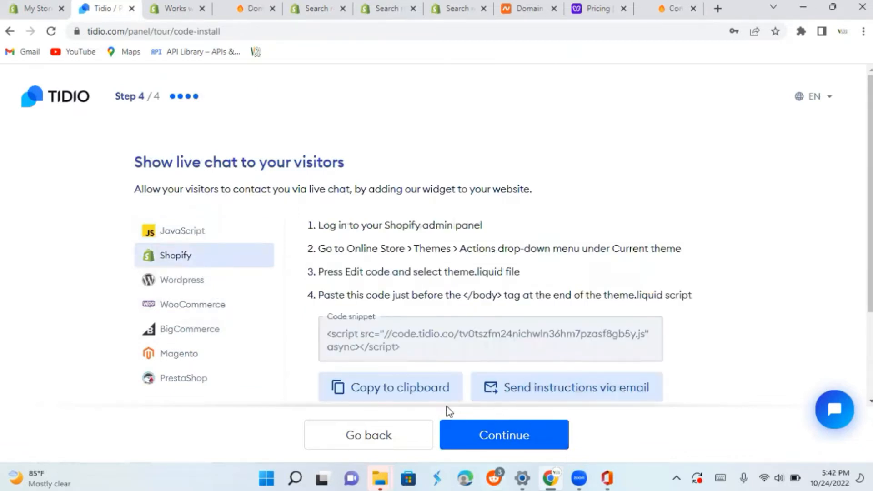
left_click(499, 440)
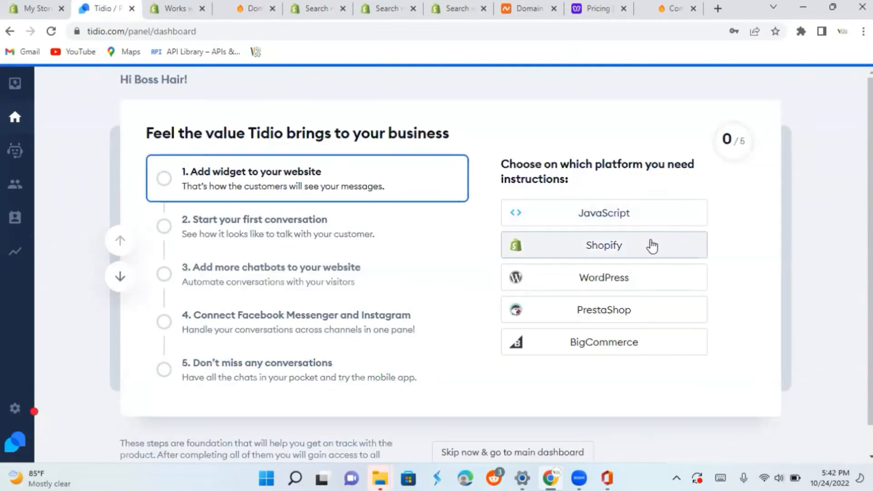
Open the Shopify instructions for adding the widget from the Tidio dashboard and look through the installation steps
left_click(654, 245)
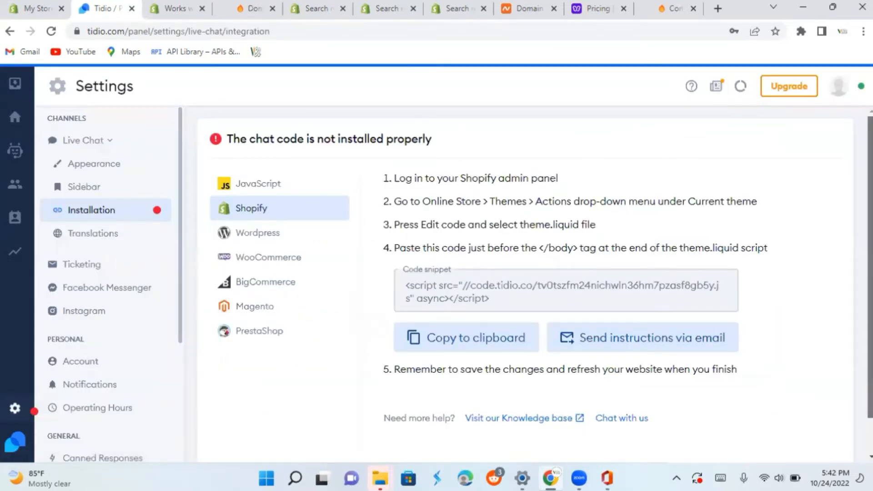
scroll(535, 283, "down", 1)
scroll(535, 283, "up", 1)
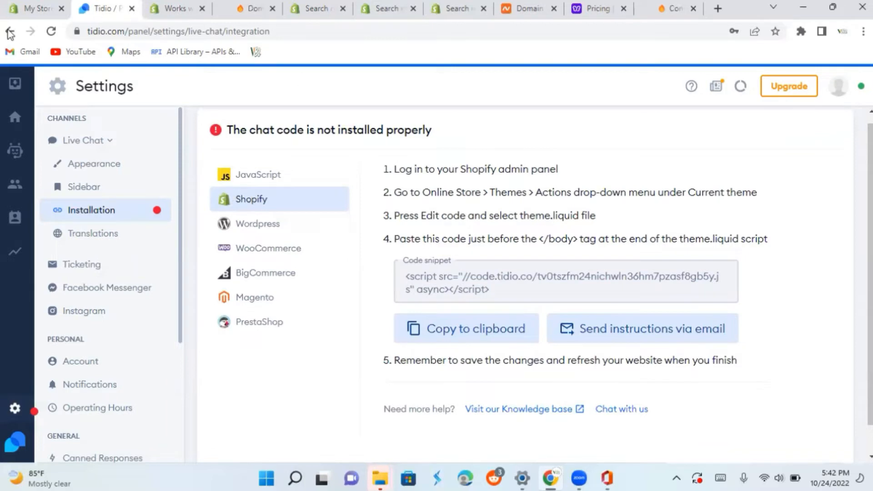
Switch to the Shopify admin, customize the current Debutify theme, enable the Tidio Chat Widget app embed and save
left_click(48, 10)
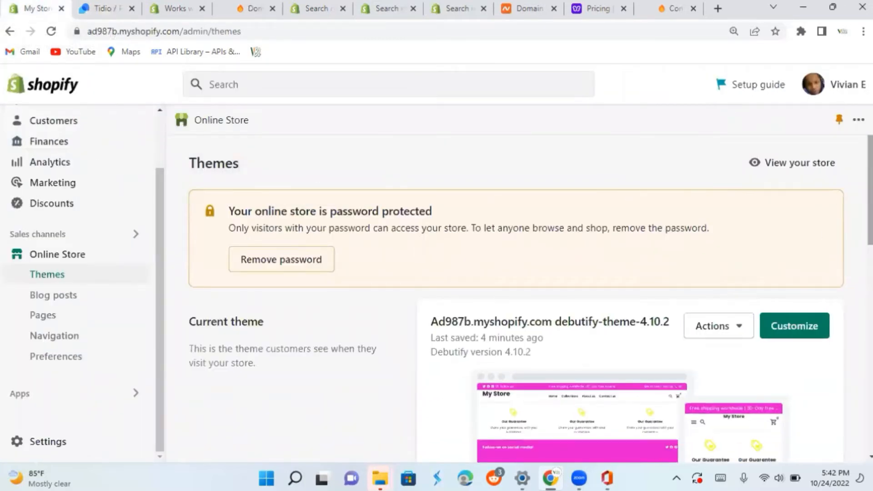
scroll(733, 216, "down", 2)
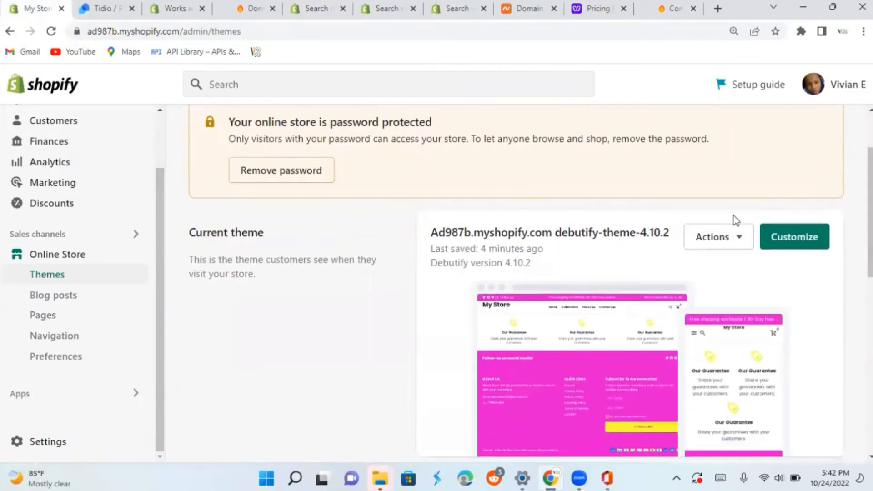
left_click(803, 238)
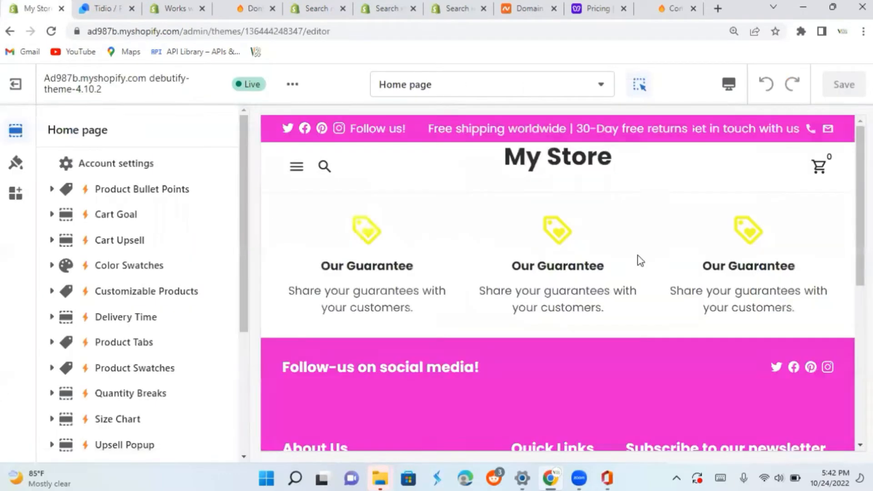
left_click(16, 200)
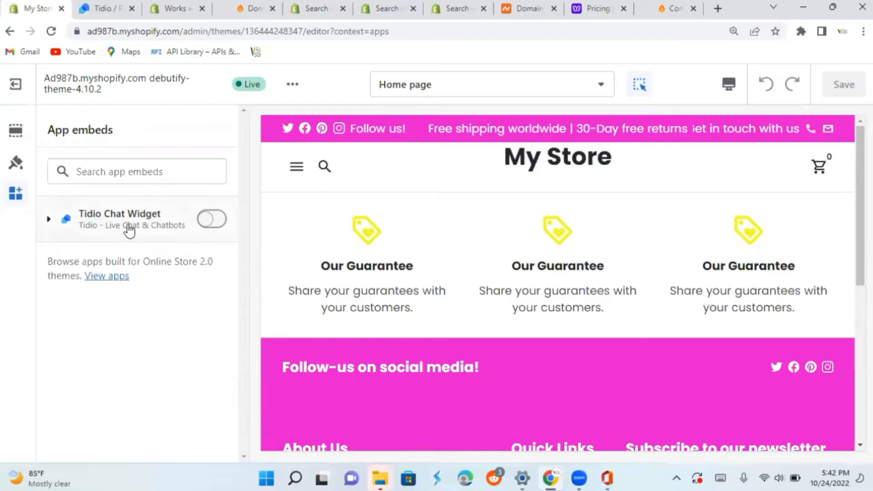
left_click(213, 221)
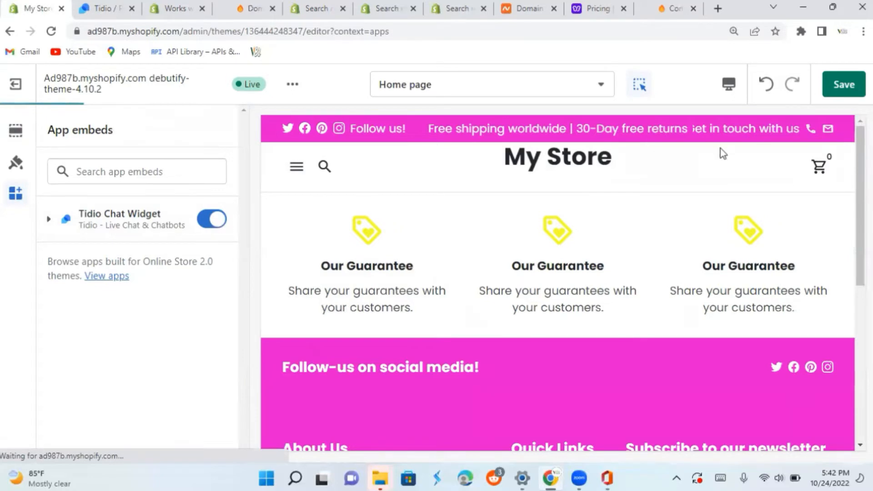
left_click(844, 82)
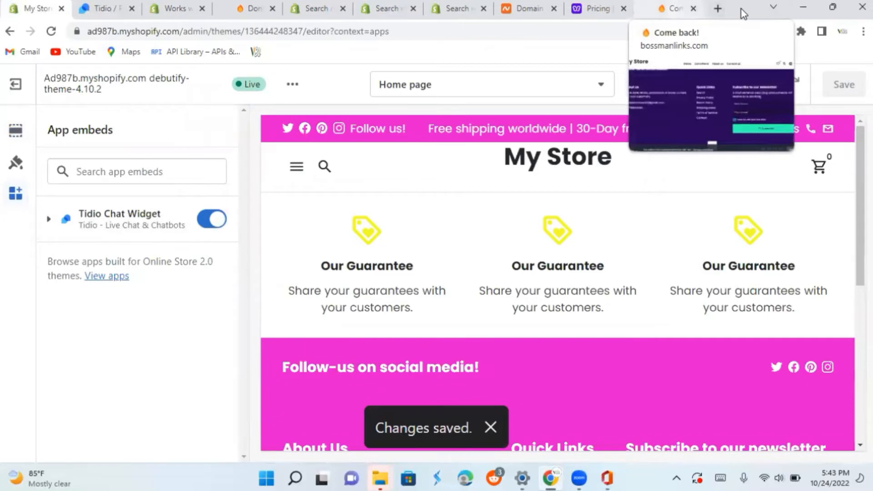
Switch to the bossmanlinks.com storefront and look through its home page from the Instagram section to the footer
left_click(673, 9)
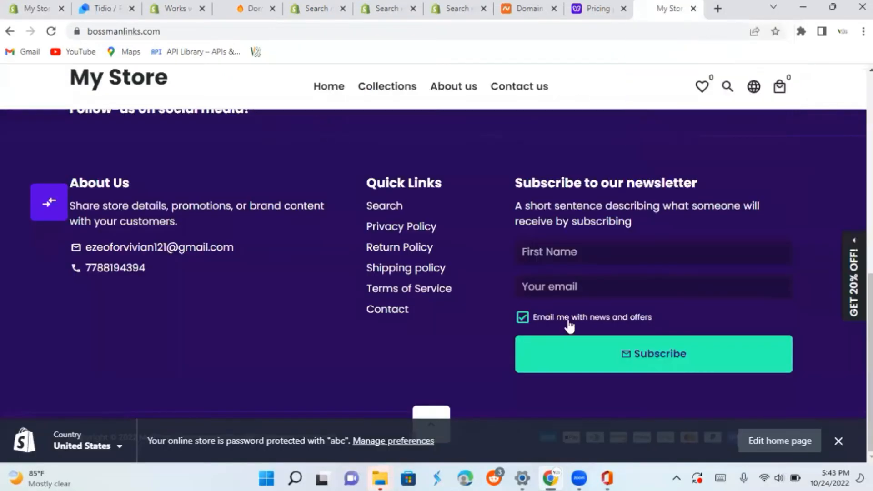
scroll(436, 285, "up", 6)
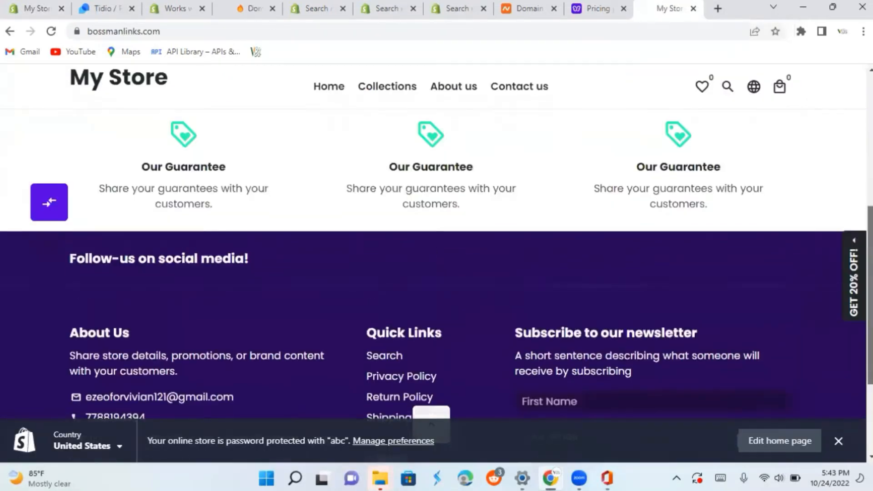
scroll(437, 285, "up", 2)
scroll(437, 286, "down", 7)
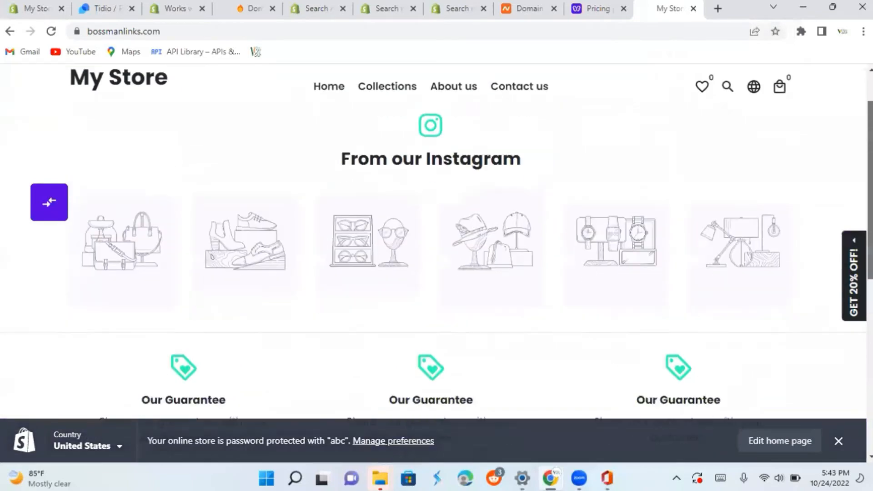
scroll(437, 285, "down", 2)
scroll(436, 286, "up", 8)
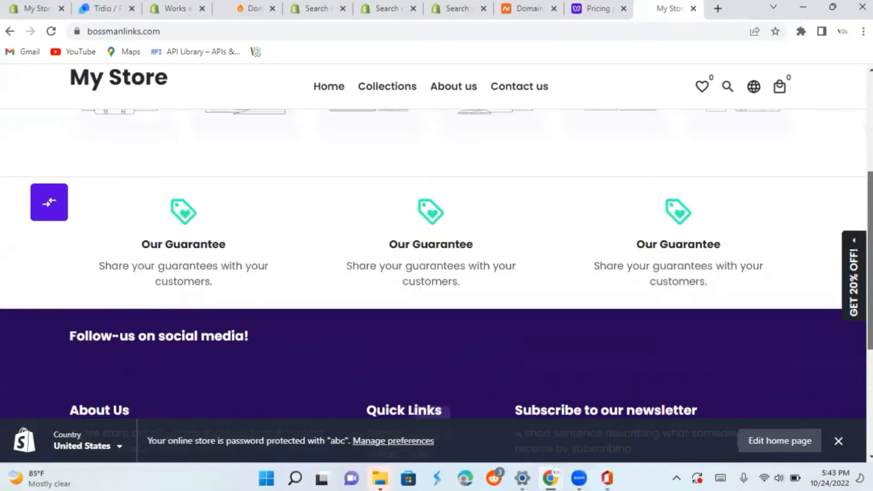
scroll(436, 285, "down", 4)
scroll(842, 121, "up", 3)
scroll(841, 122, "down", 4)
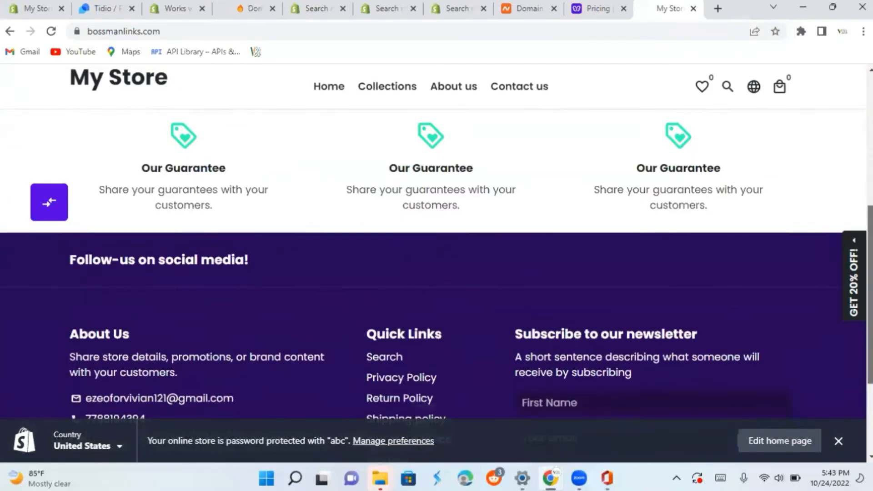
scroll(841, 122, "up", 6)
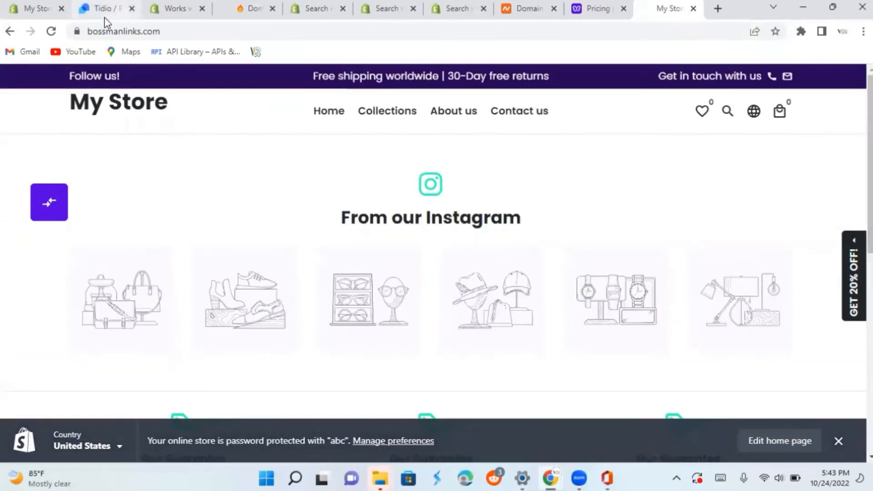
Reload the storefront, hide the store preview bar and check the home page for the Tidio chat widget
left_click(50, 32)
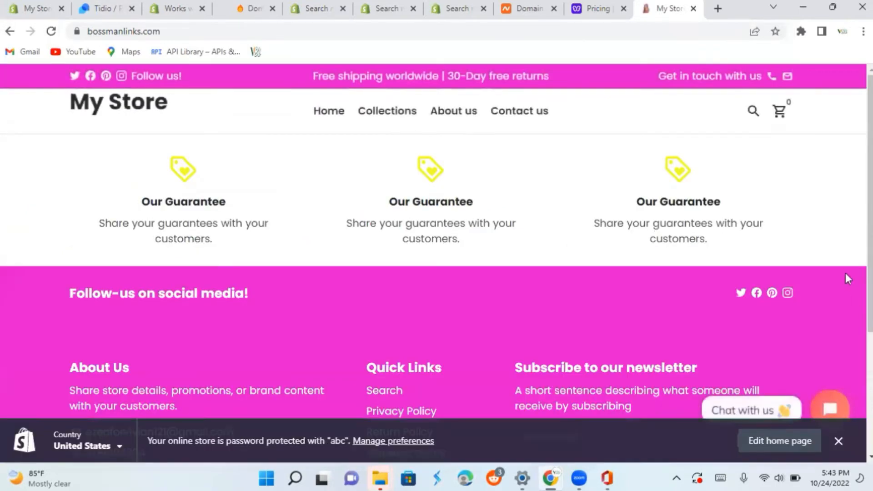
left_click_drag(836, 264, 836, 411)
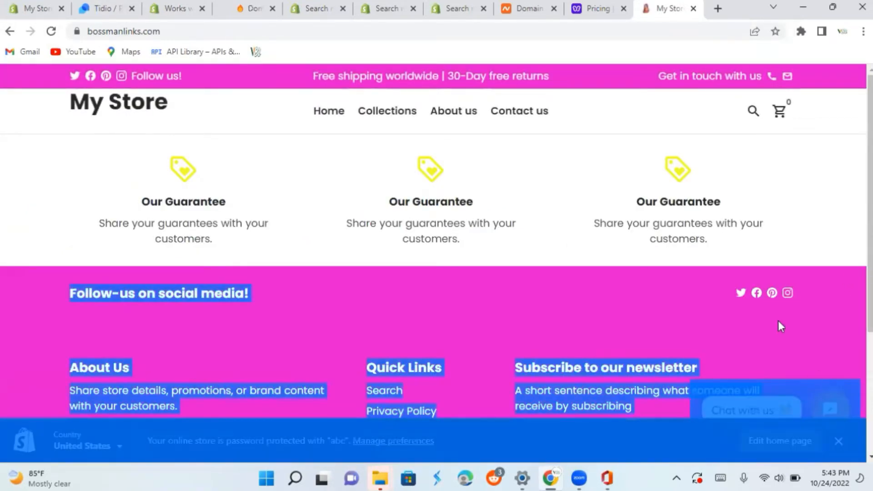
left_click(800, 331)
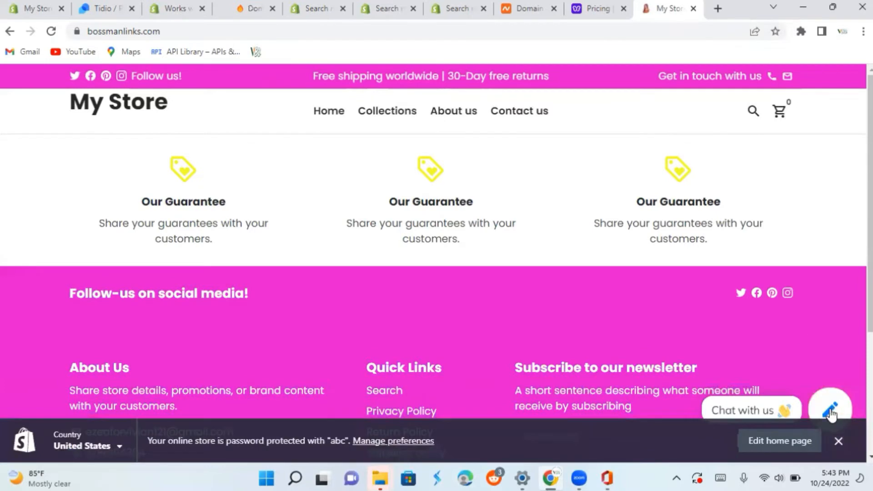
left_click(838, 441)
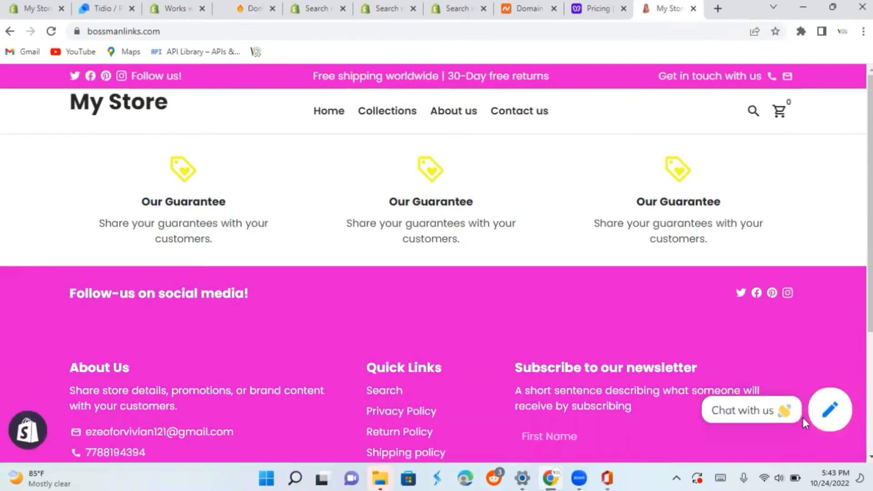
scroll(437, 273, "down", 1)
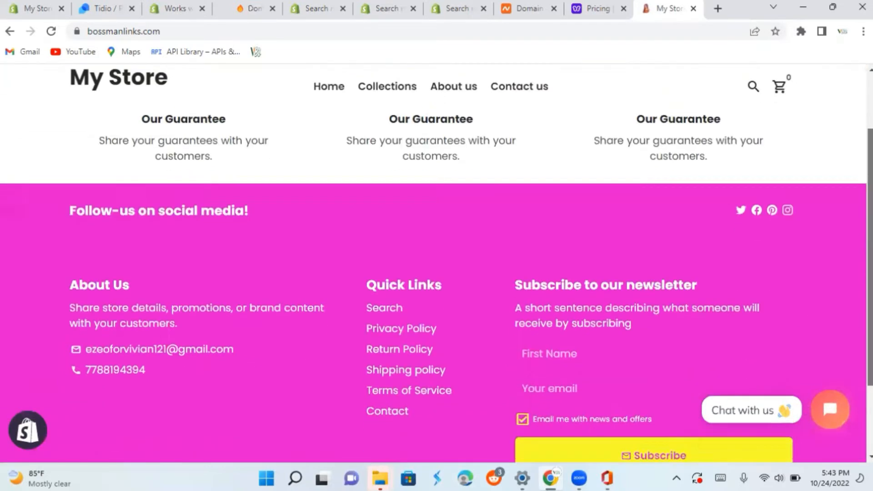
scroll(436, 273, "up", 1)
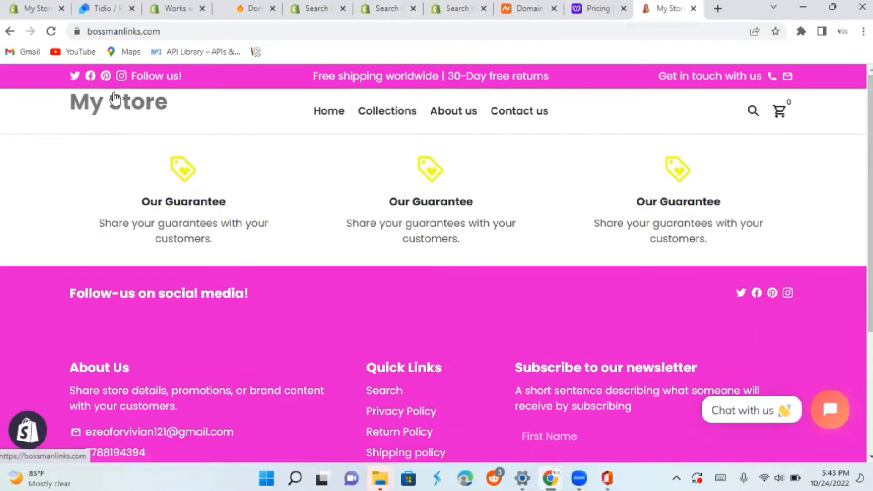
left_click(139, 105)
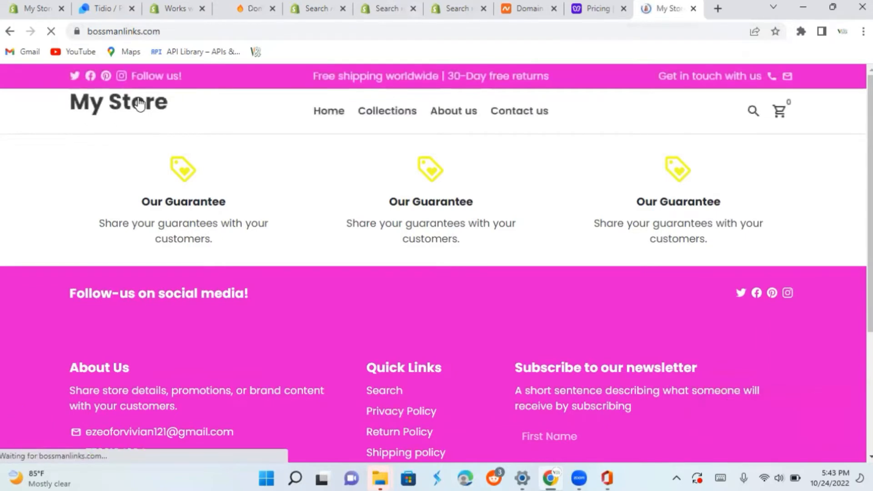
Return to the Shopify admin, exit the theme editor, and save Boss Hair as the store name in the store details settings
left_click(42, 9)
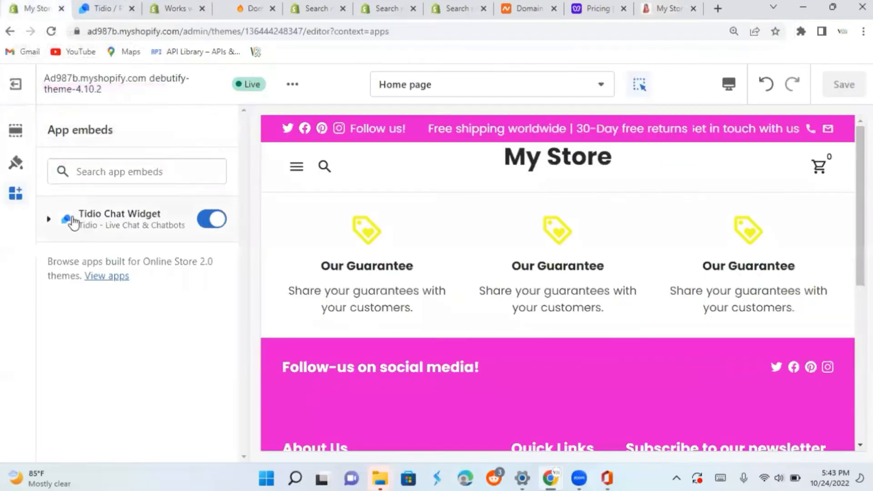
left_click(16, 91)
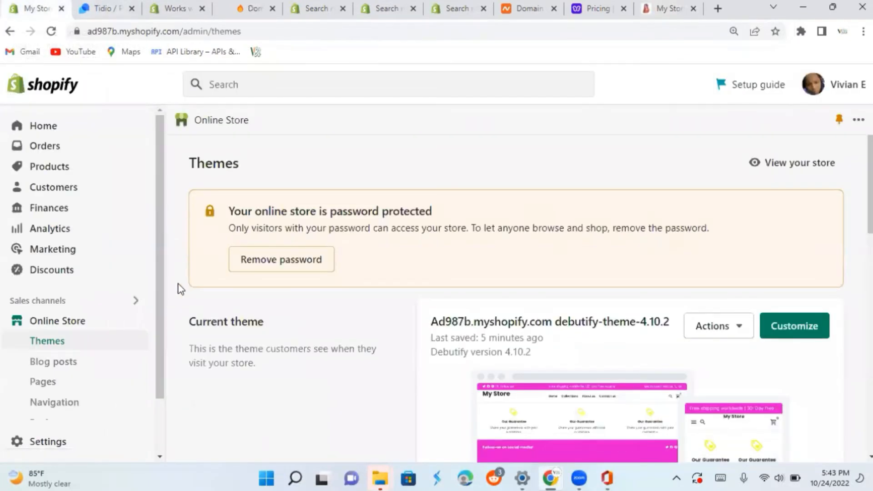
left_click_drag(163, 292, 163, 334)
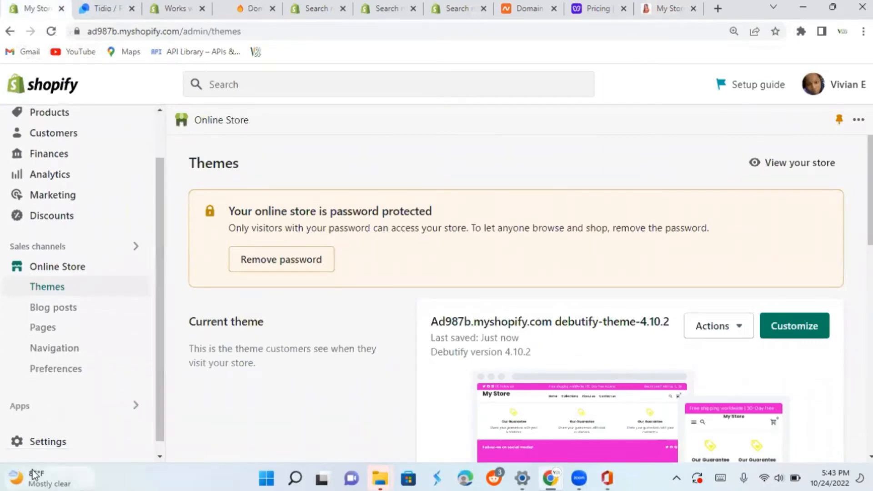
left_click(30, 445)
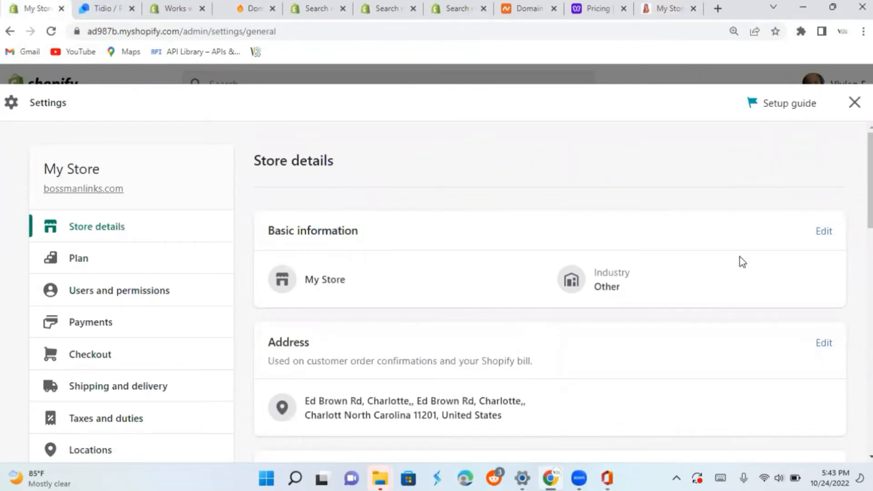
left_click(823, 232)
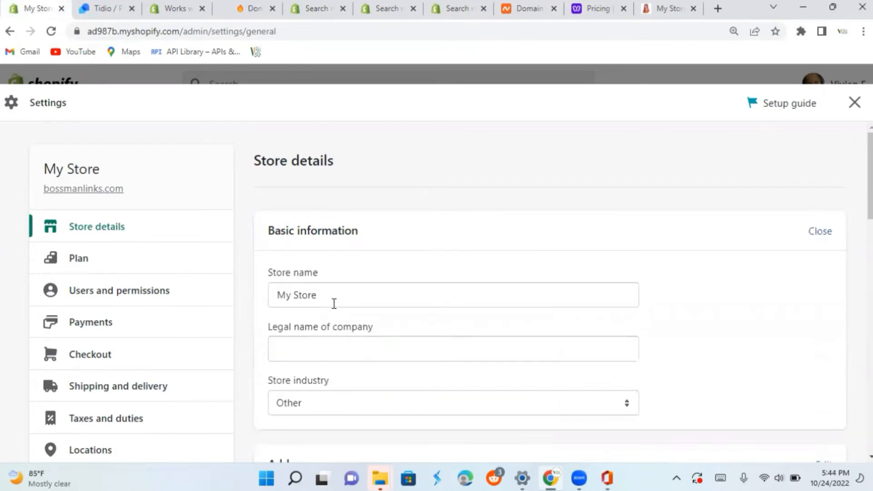
left_click(334, 304)
key("BackSpace")
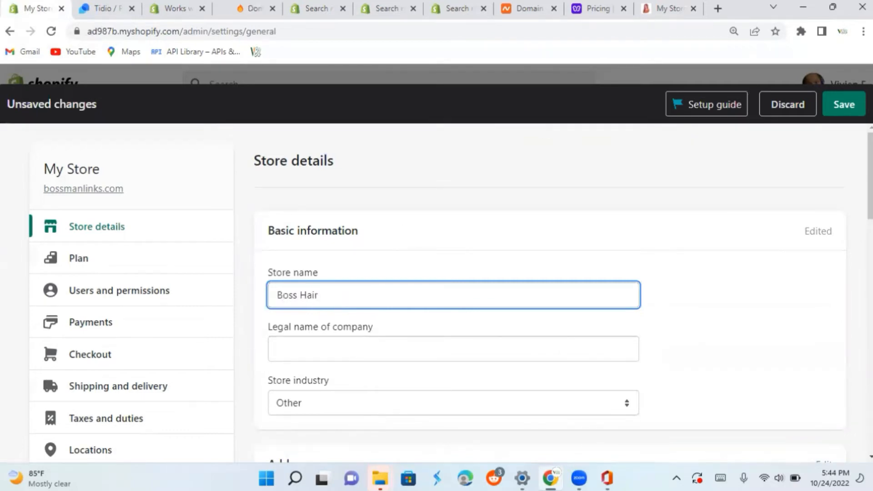
left_click(844, 105)
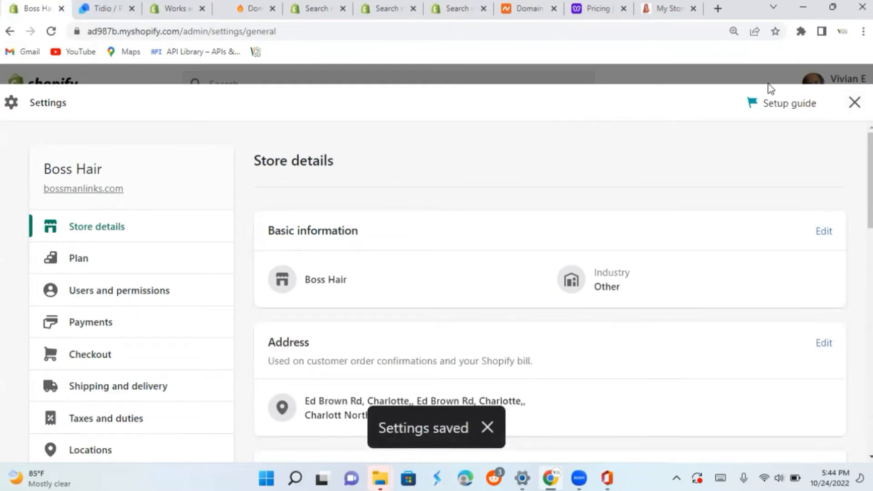
left_click(854, 104)
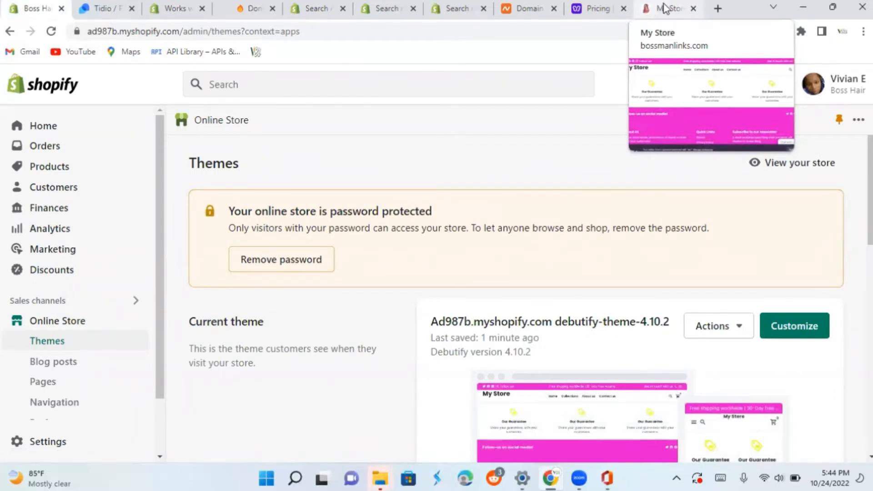
Switch back to the storefront, reload it and check the store name in the header and the footer's copyright line
left_click(664, 7)
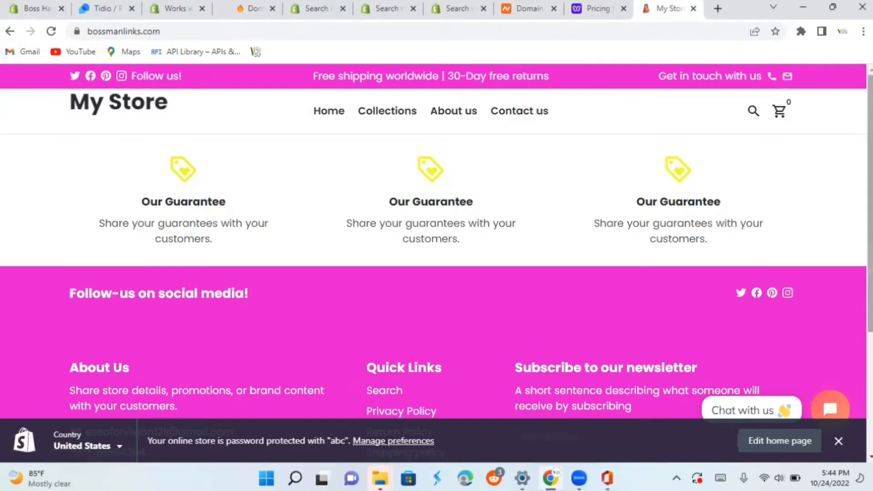
scroll(437, 272, "down", 4)
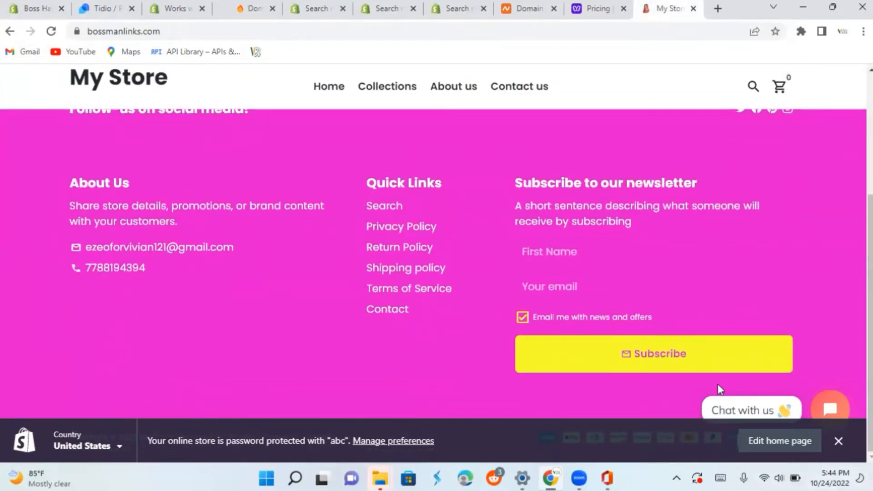
left_click(838, 441)
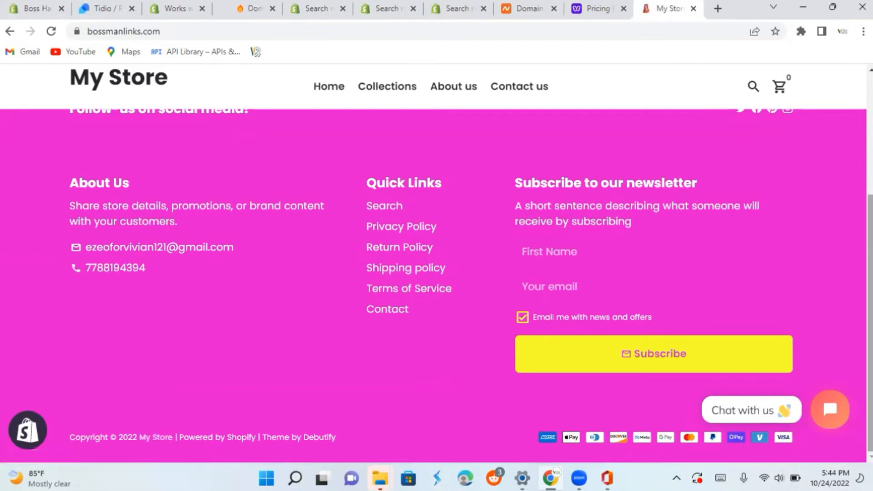
scroll(437, 286, "up", 3)
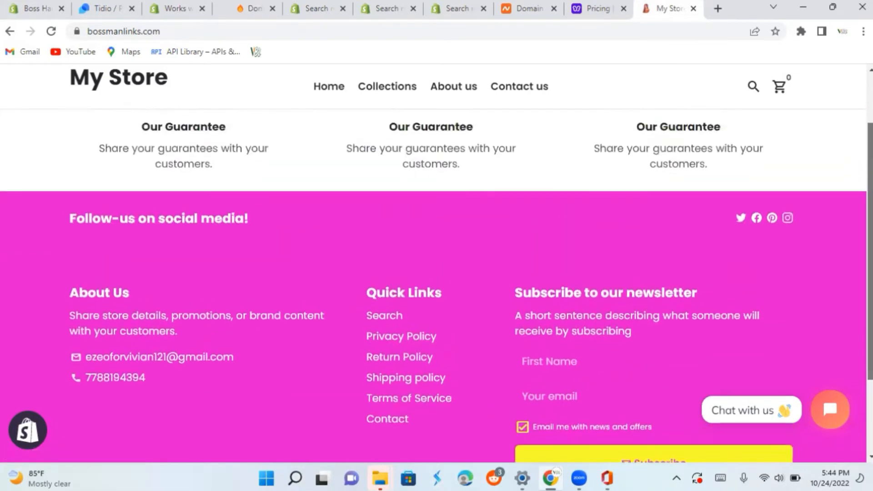
scroll(437, 287, "up", 1)
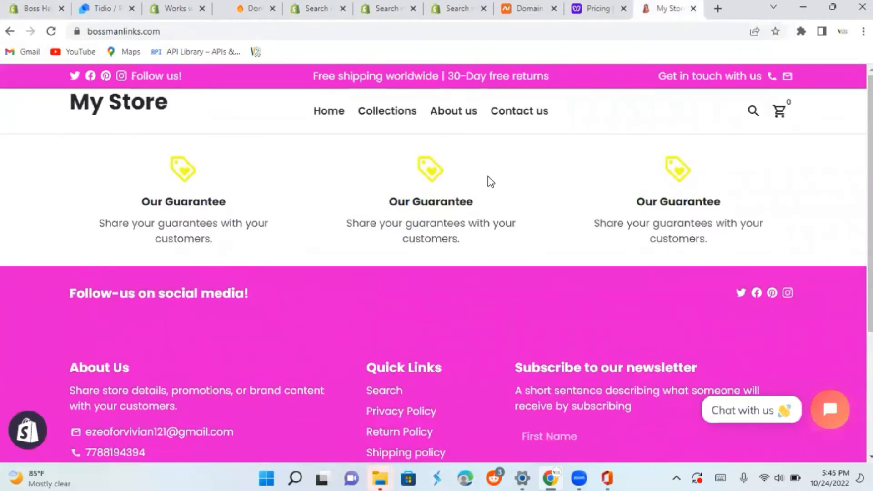
left_click(51, 32)
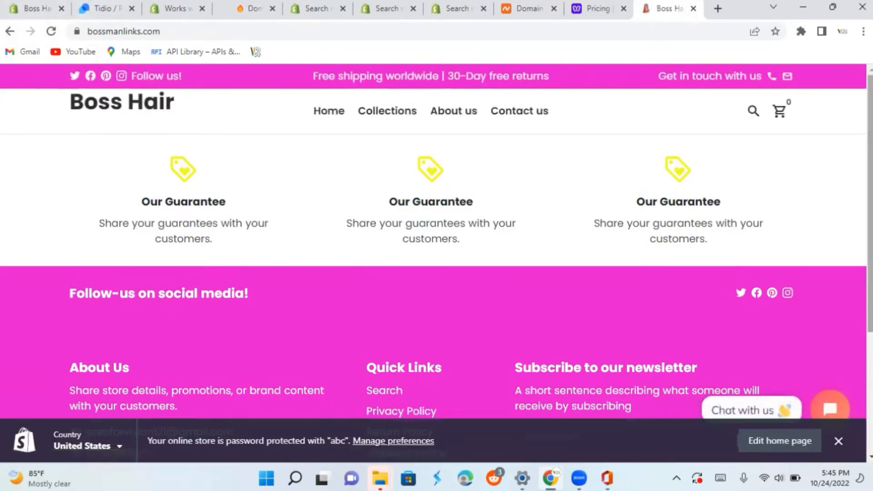
scroll(852, 225, "down", 3)
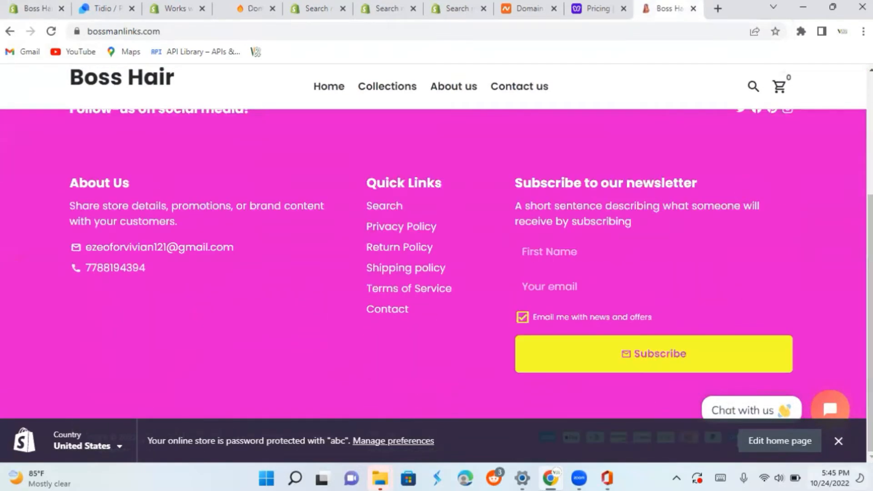
left_click(839, 442)
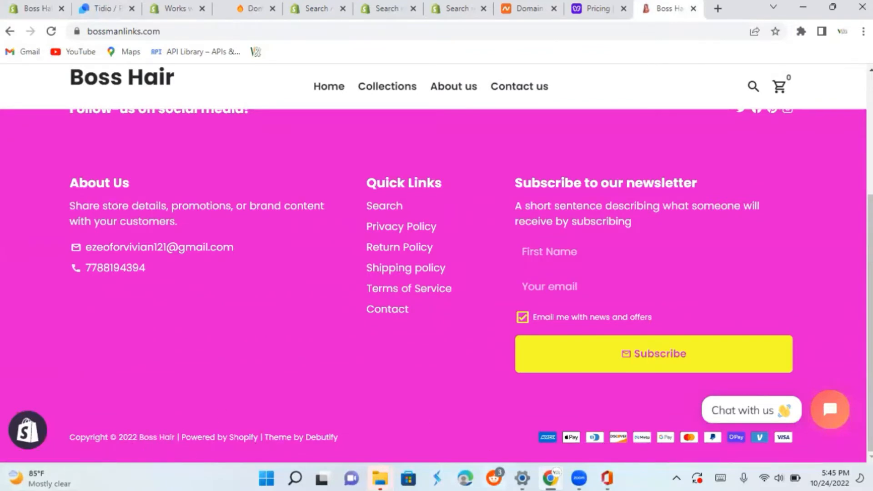
Go back to the Shopify admin, customize the current Debutify theme and look through the header section's settings down to the logo size
left_click(30, 8)
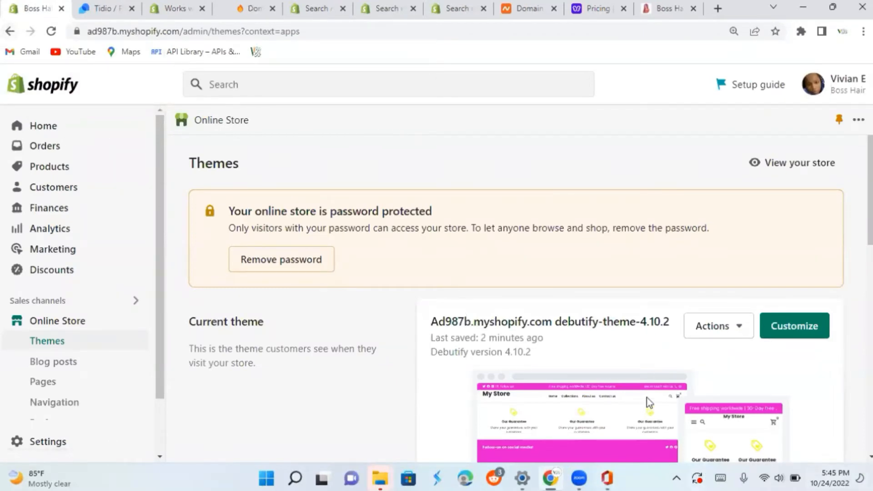
left_click(809, 326)
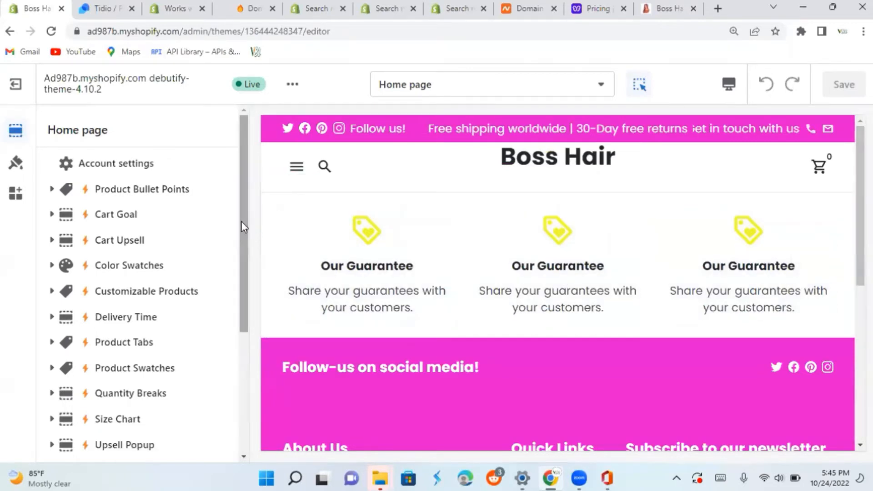
left_click_drag(242, 222, 281, 220)
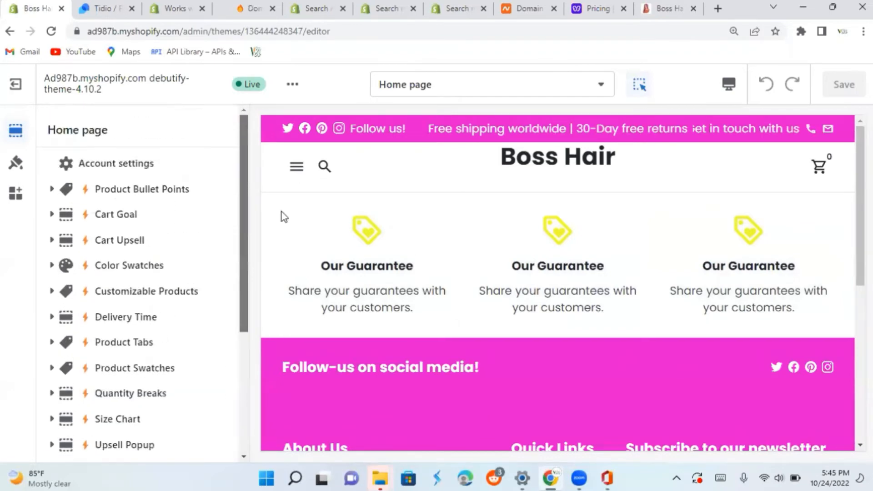
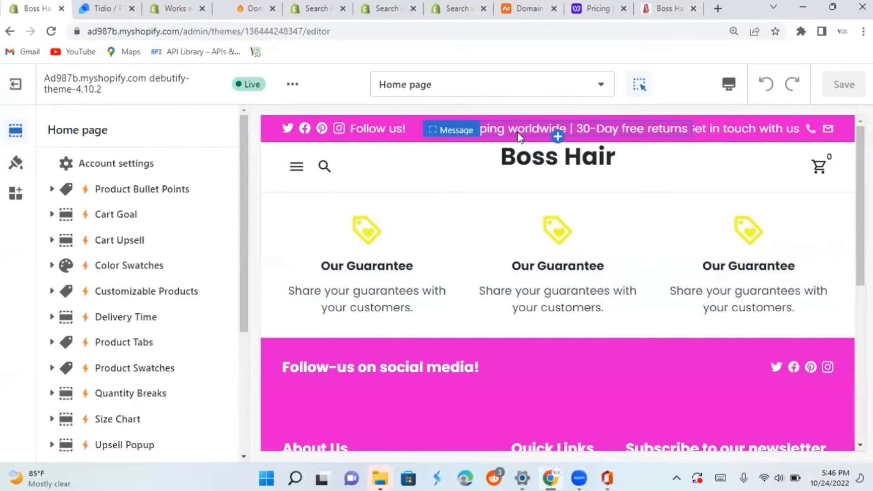
left_click(556, 132)
left_click(707, 164)
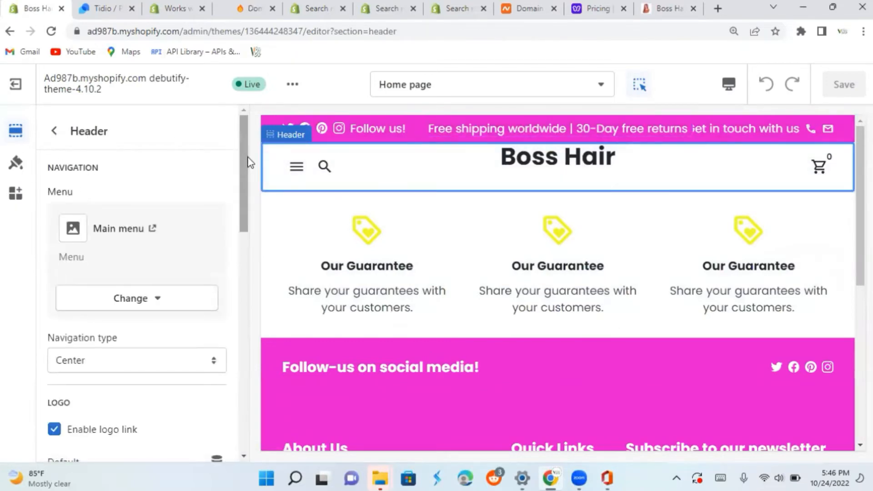
left_click_drag(245, 160, 237, 384)
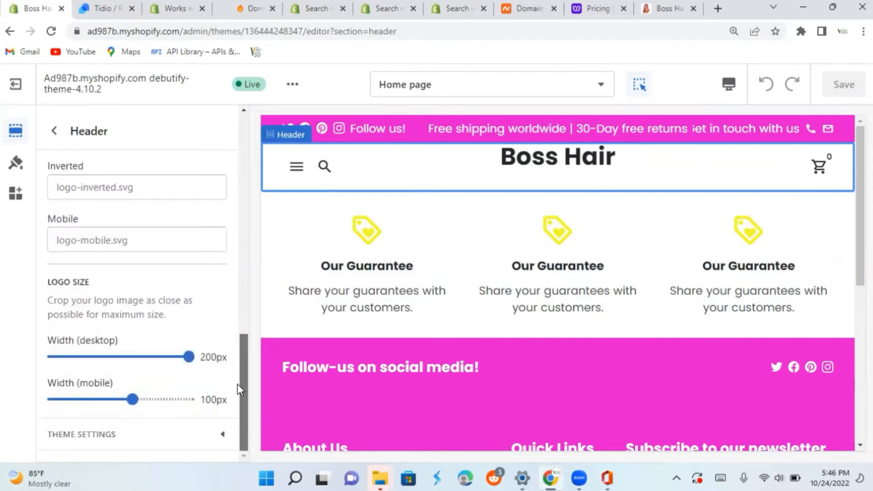
Set the header's default logo to the illustration of the woman with long pink braids from the image library
left_click_drag(235, 412, 265, 244)
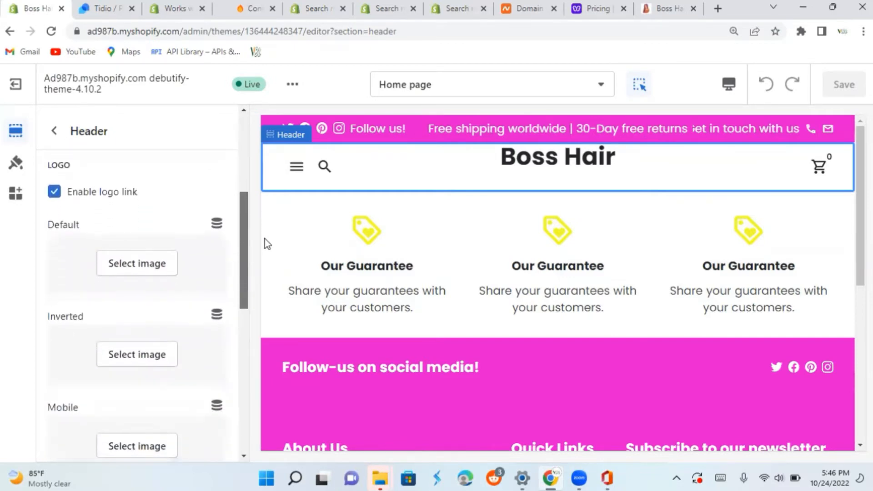
left_click(131, 269)
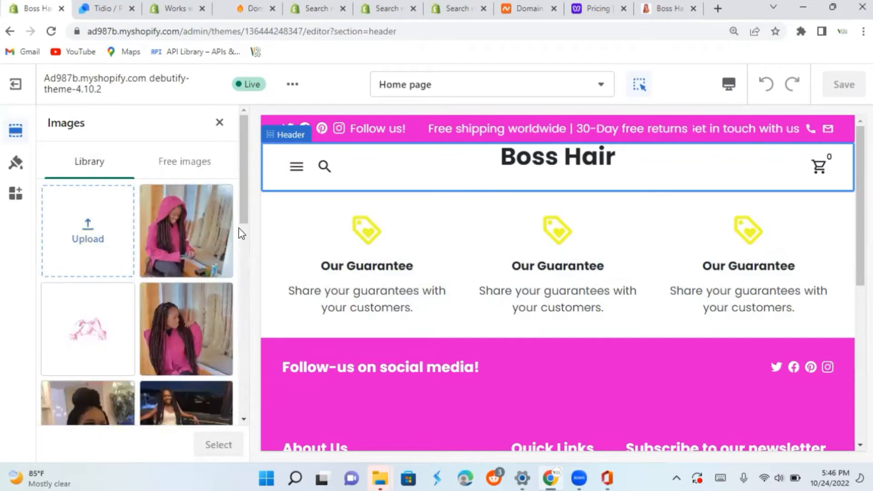
left_click_drag(244, 222, 247, 321)
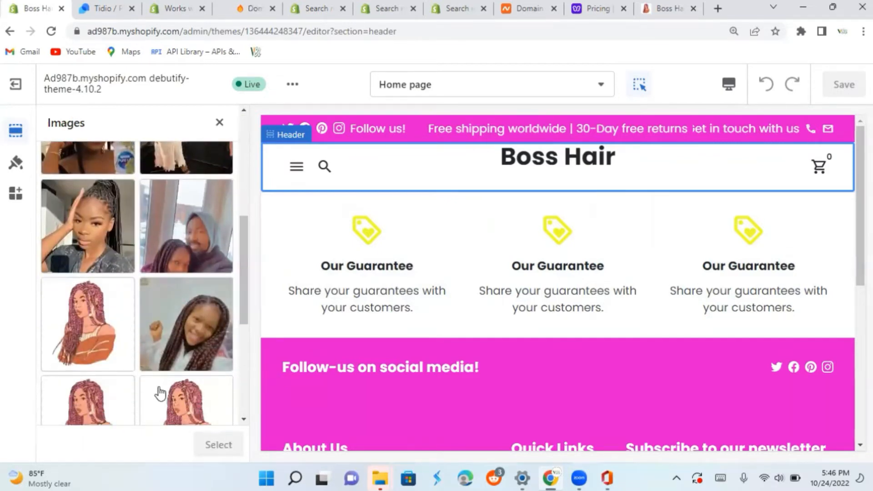
left_click(119, 403)
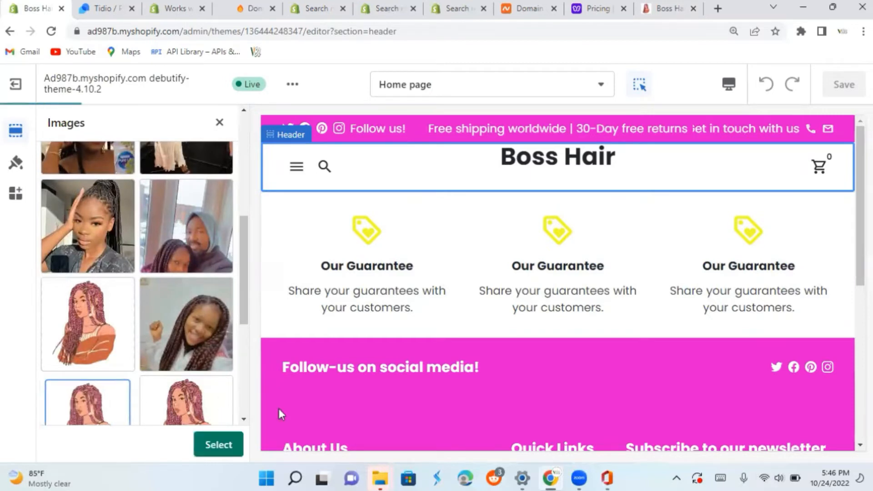
left_click(212, 449)
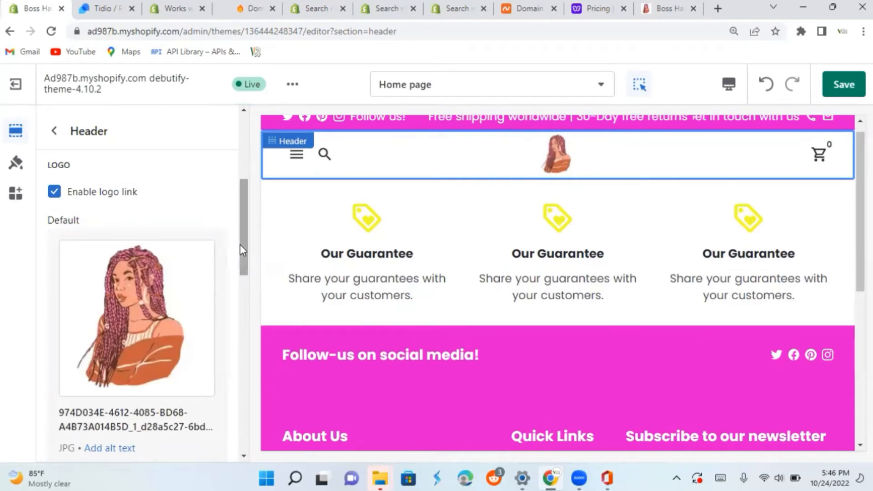
Try to choose the braided-woman illustration from the image library as the header's mobile logo
left_click_drag(244, 244, 242, 312)
left_click(150, 423)
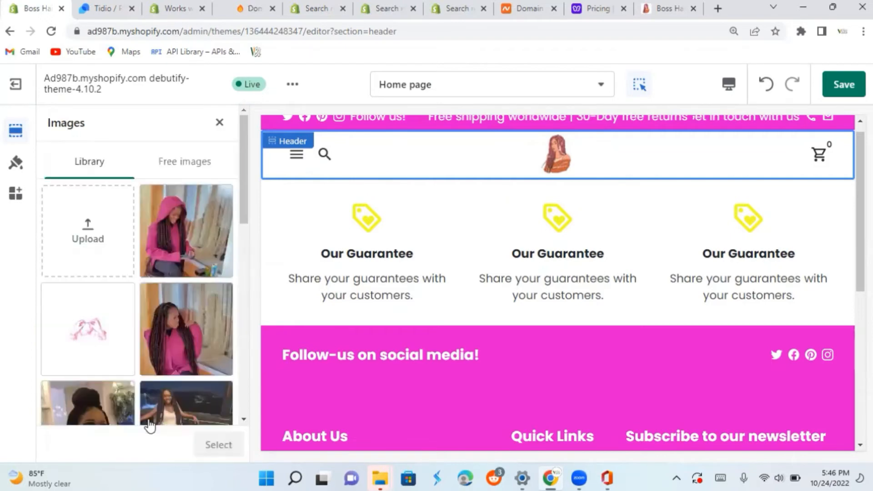
left_click_drag(247, 185, 253, 308)
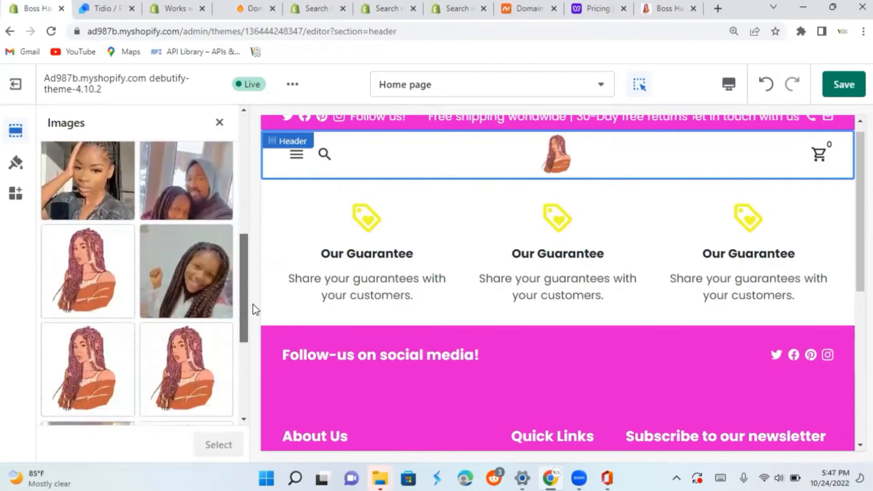
left_click(188, 363)
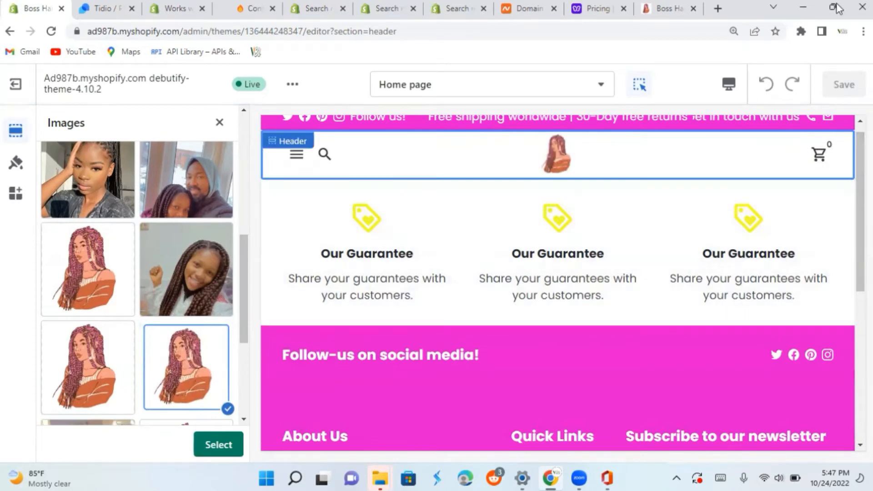
Check the header logo in the mobile preview, return to the desktop preview, and close the image library without applying the selection
left_click(731, 86)
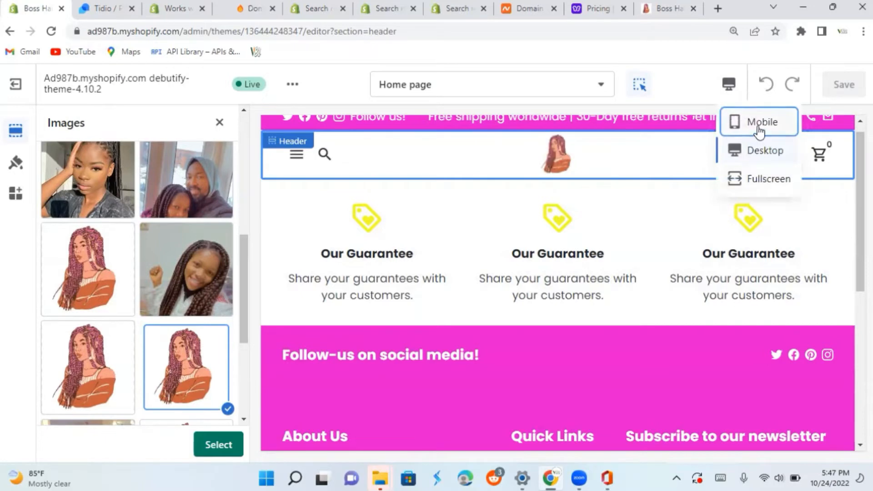
left_click(758, 129)
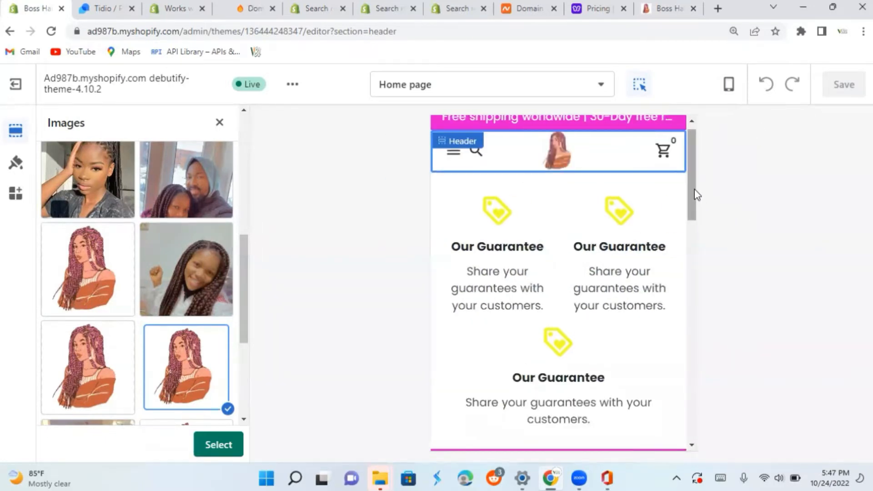
left_click_drag(694, 190, 687, 110)
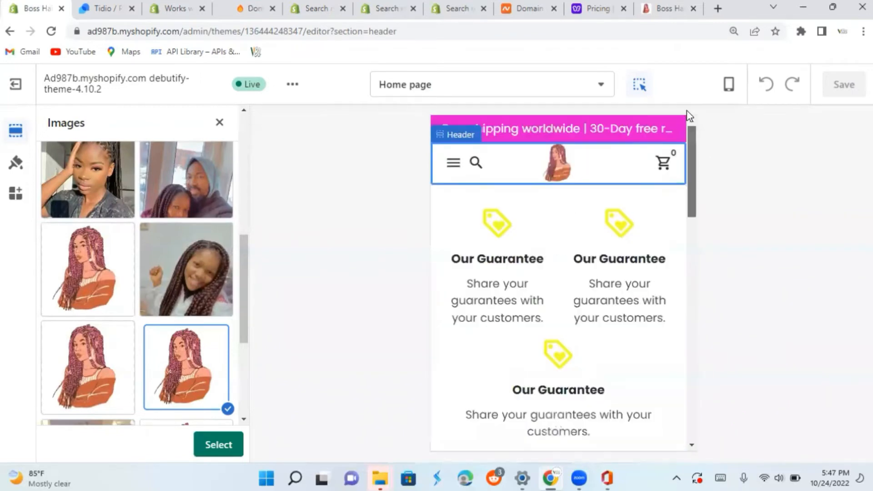
left_click(726, 87)
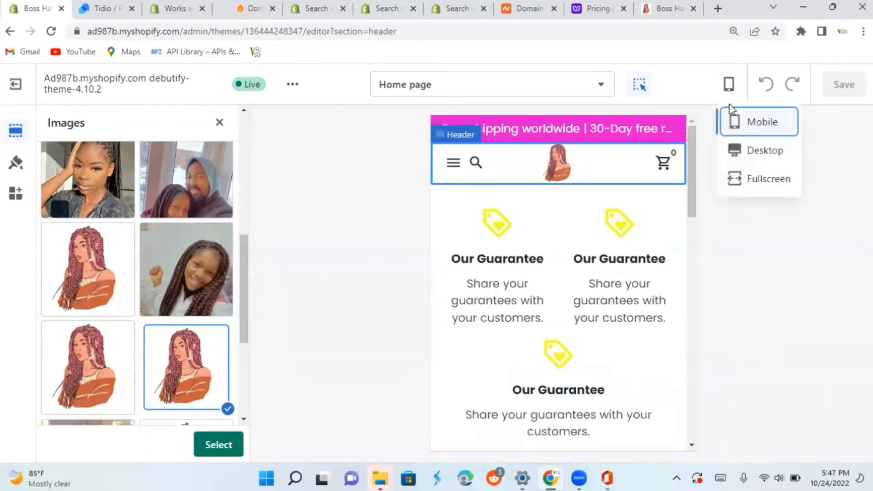
left_click(748, 157)
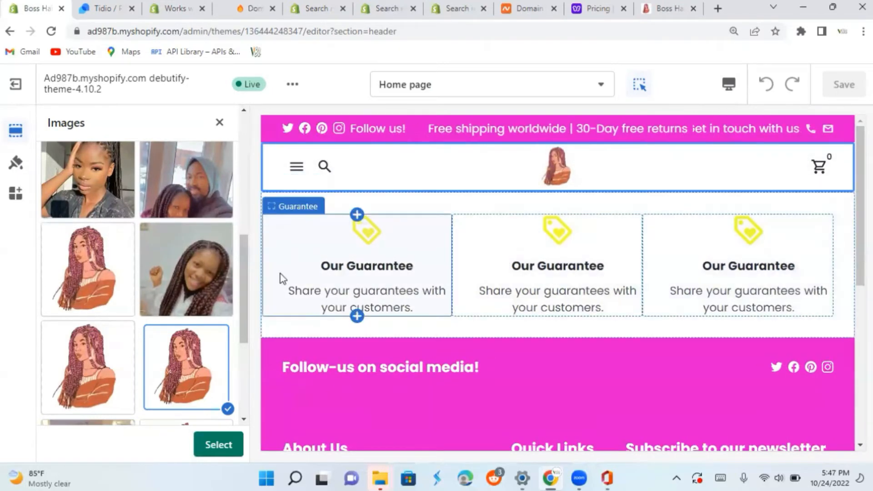
scroll(242, 296, "down", 2)
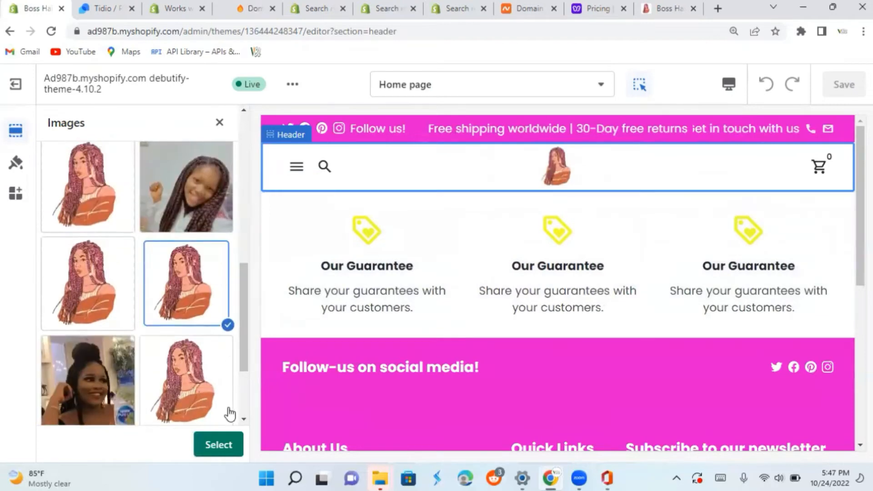
left_click(219, 122)
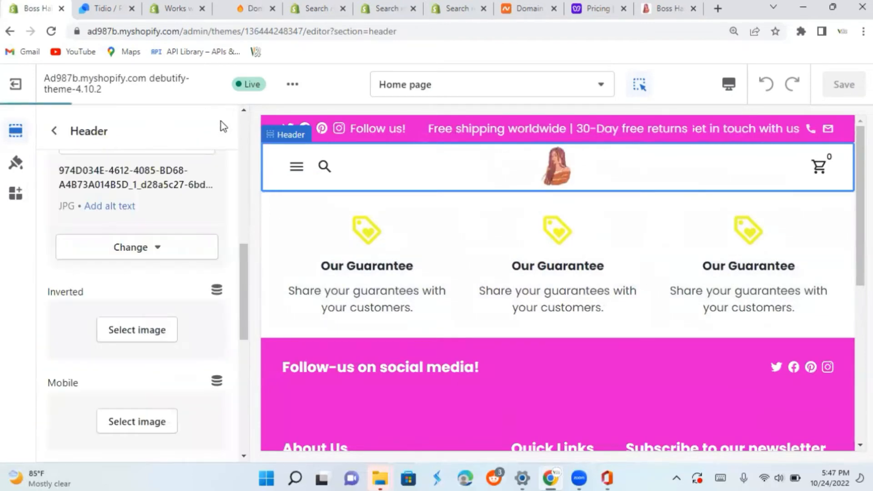
Review the header's logo size settings and the logo in the preview, and return to the home page's section list
left_click_drag(241, 318, 233, 435)
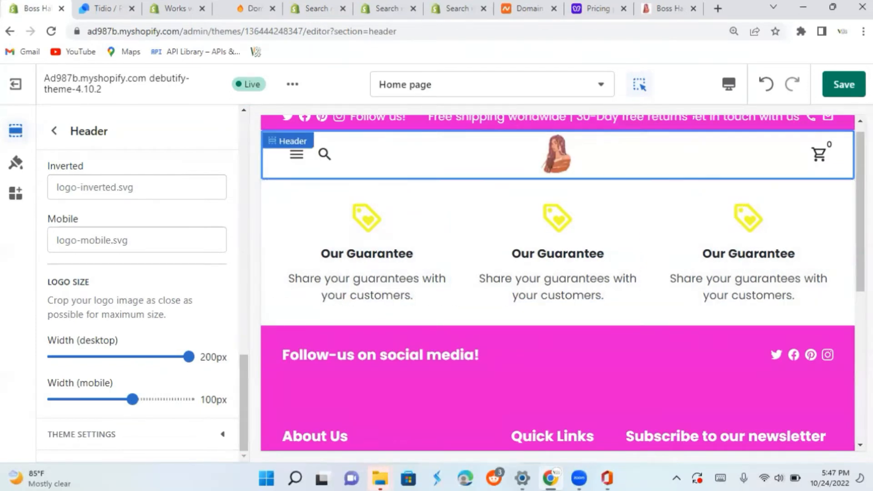
left_click_drag(860, 211, 861, 205)
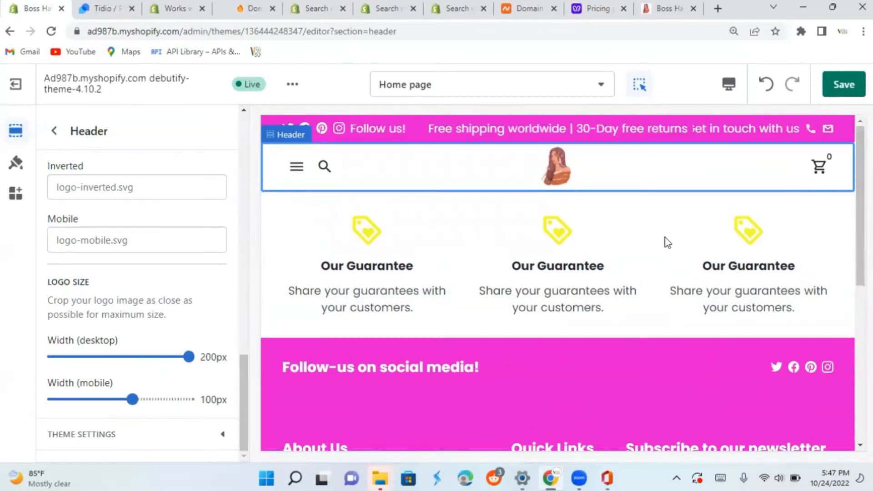
left_click(52, 134)
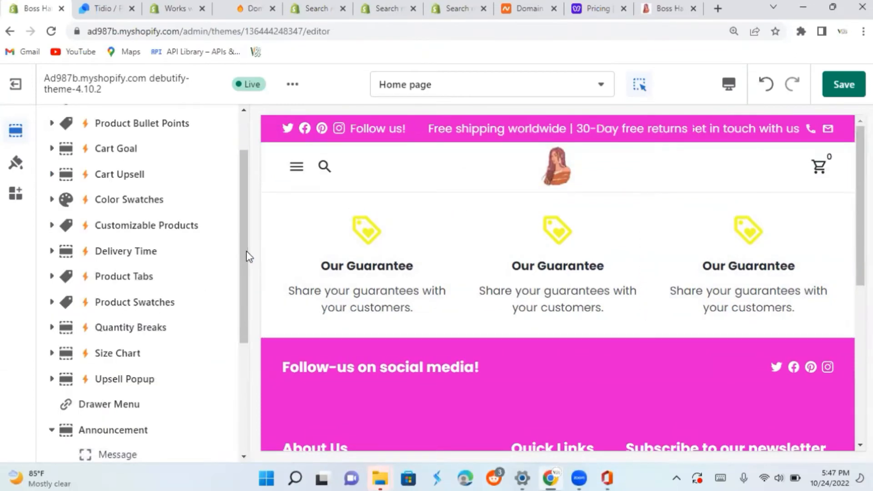
left_click_drag(247, 253, 250, 182)
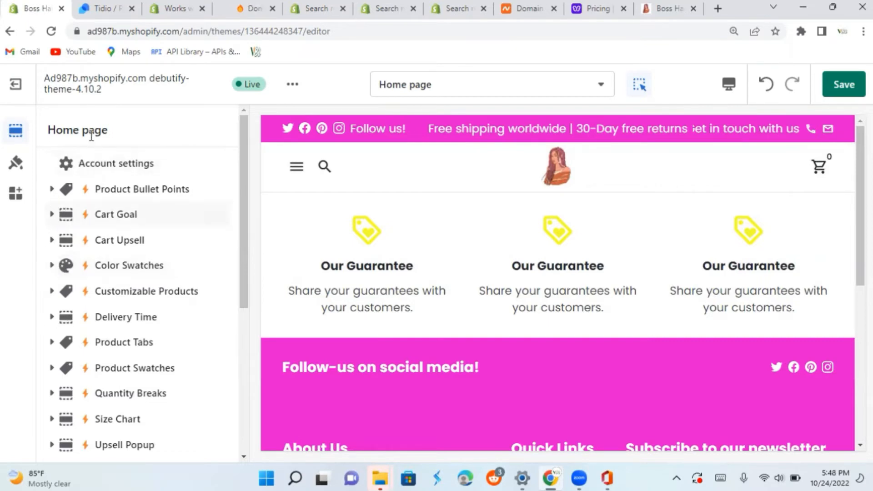
Look over the links in the Debutify account settings and return to the section list
left_click(88, 168)
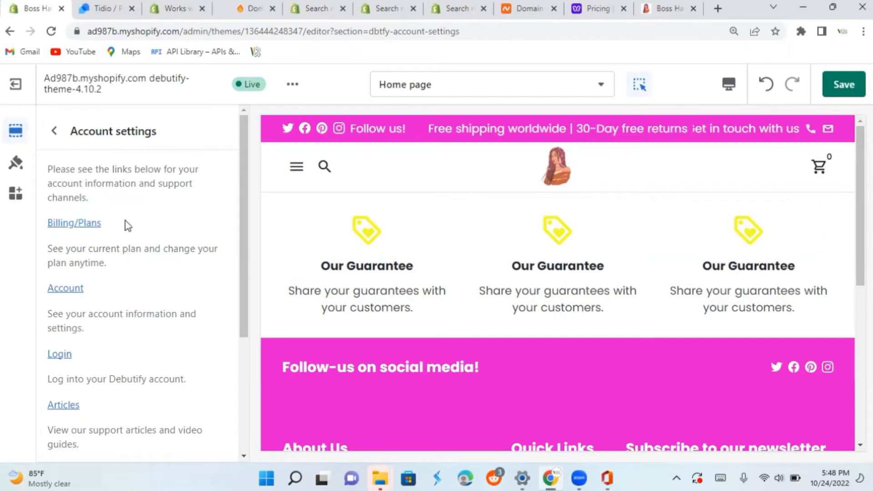
left_click_drag(244, 213, 179, 178)
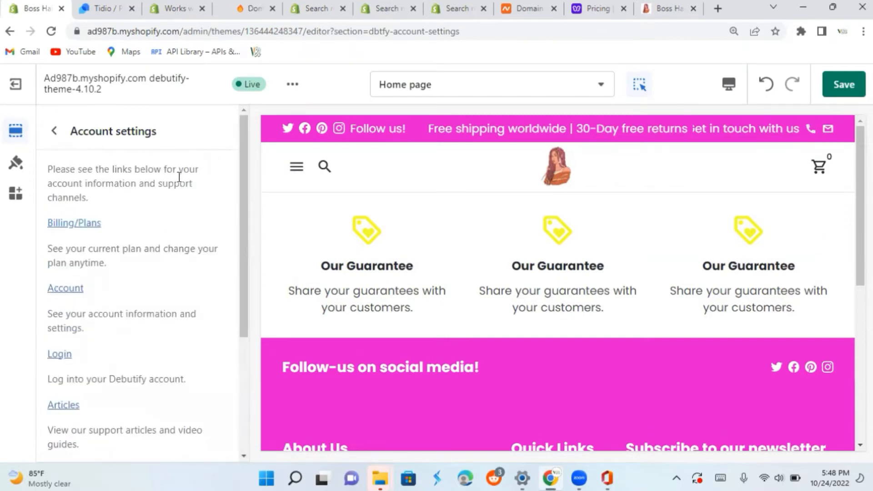
left_click(54, 131)
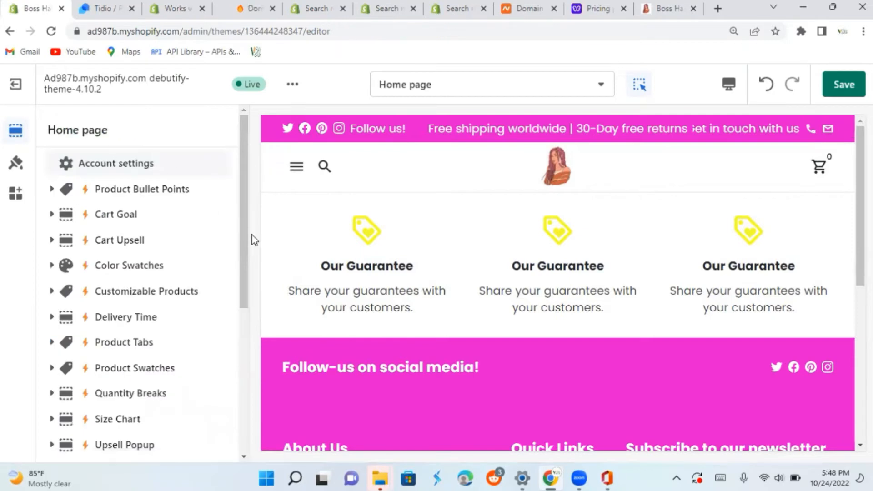
Open the Drawer Menu section and review its display options, primary and secondary menus, and the links and contact details in the preview
left_click_drag(247, 236, 244, 323)
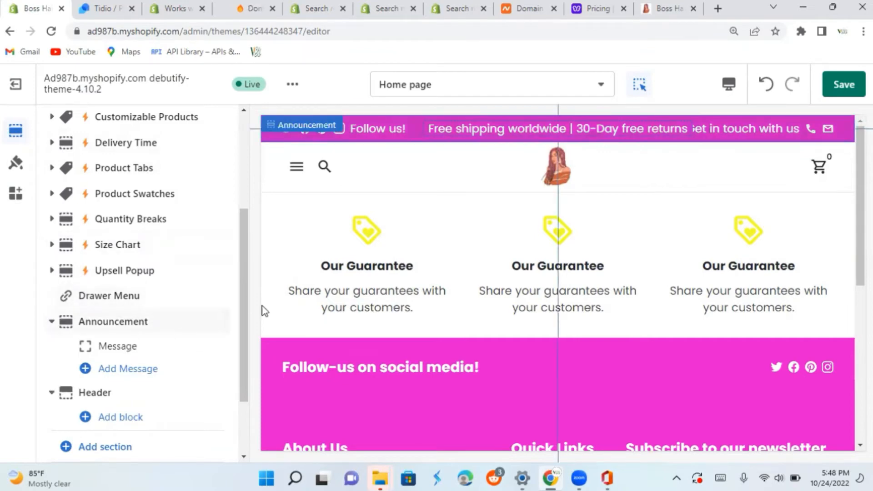
left_click_drag(244, 316, 244, 339)
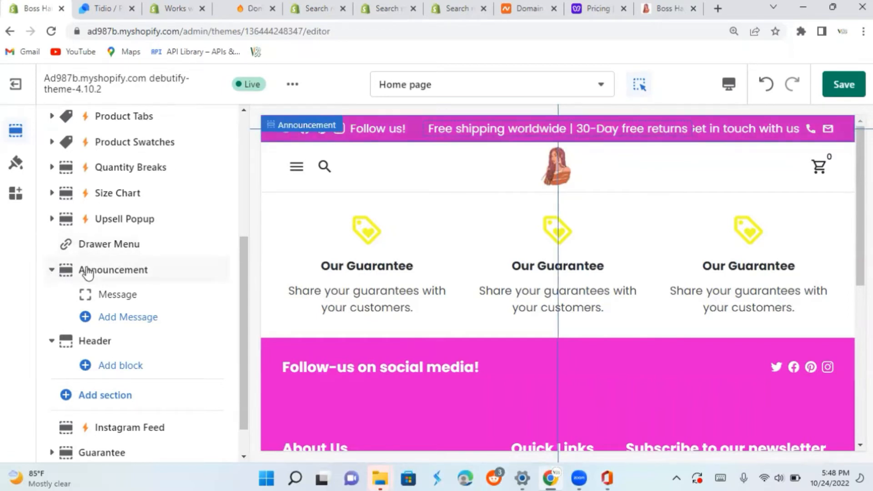
left_click(90, 246)
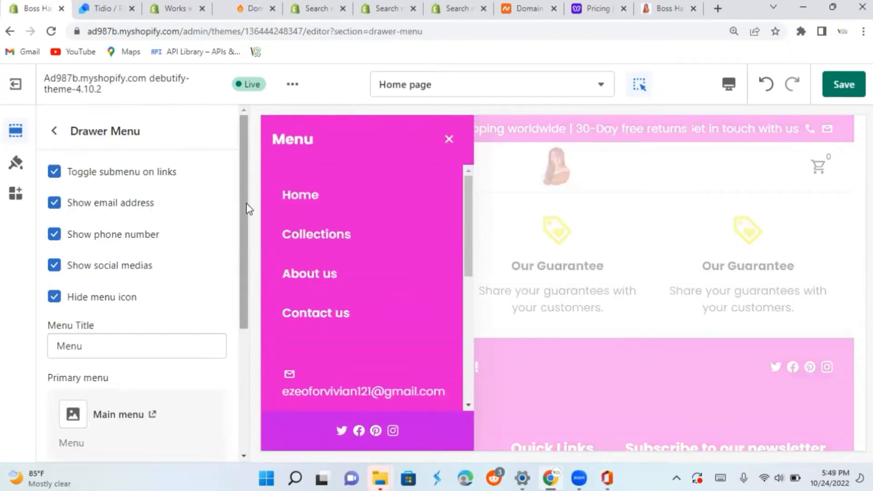
left_click_drag(242, 203, 253, 339)
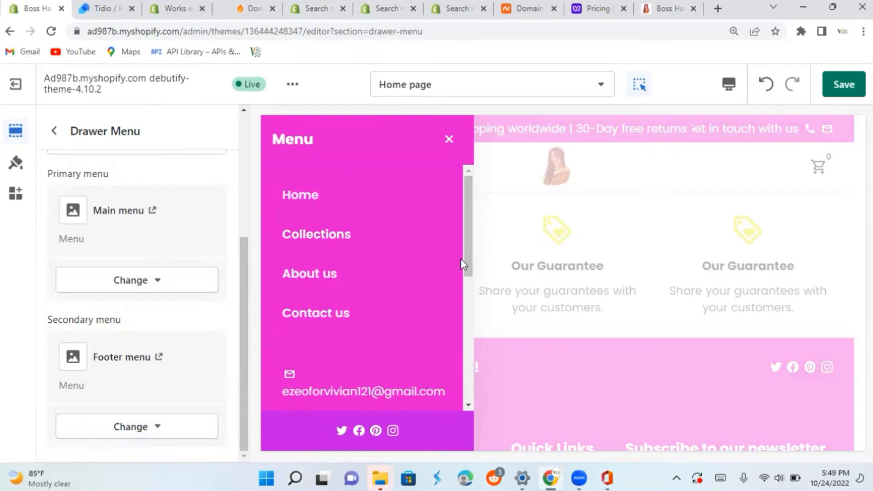
left_click_drag(465, 257, 476, 363)
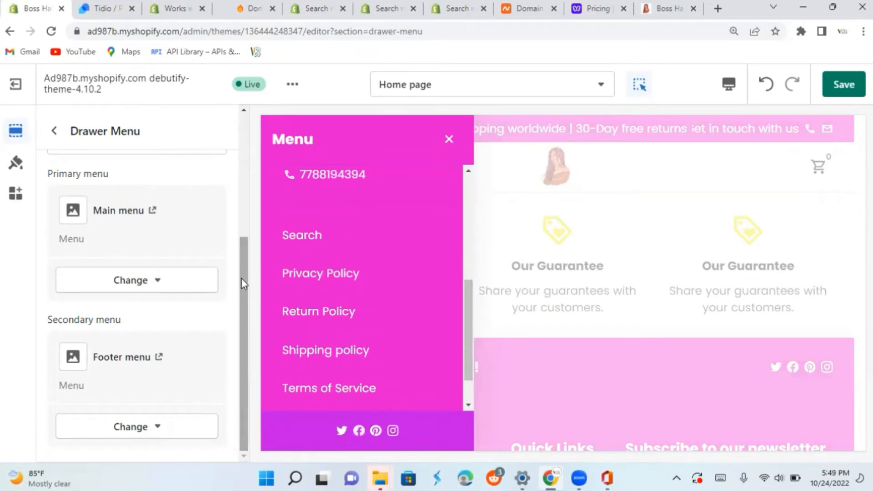
left_click_drag(242, 280, 250, 157)
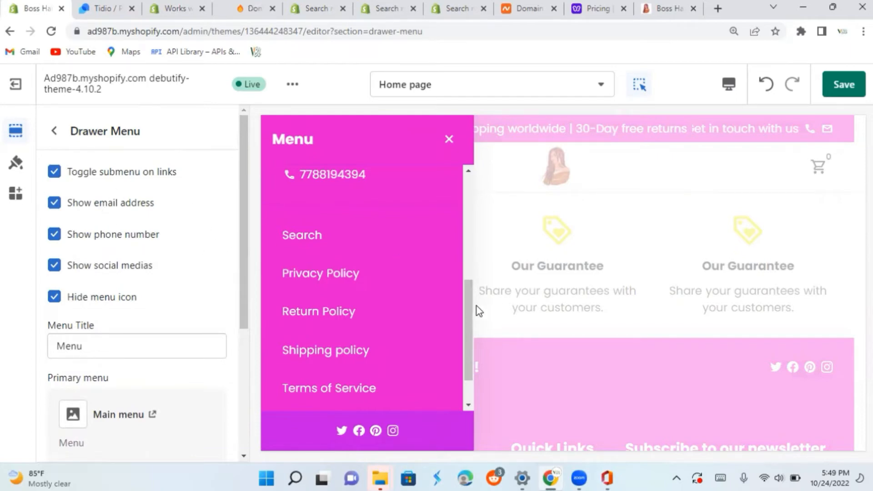
mouse_move(468, 303)
left_mouse_down()
mouse_move(468, 350)
mouse_move(463, 294)
left_mouse_up()
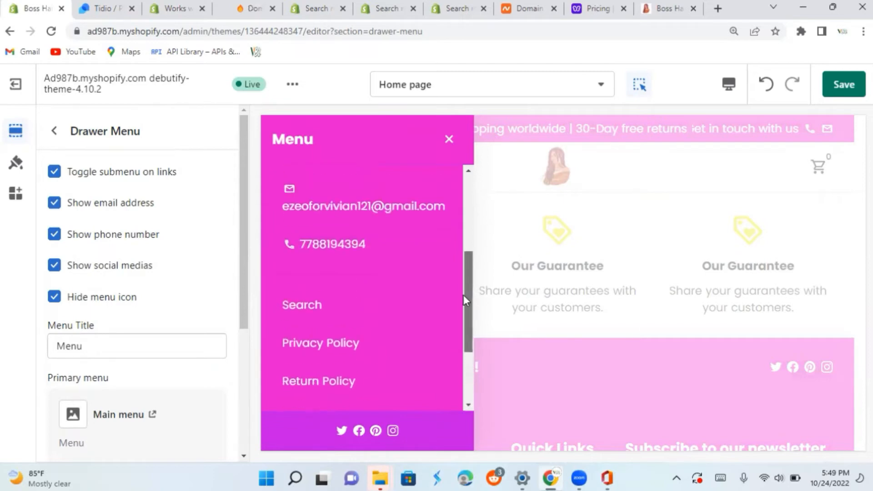
scroll(463, 294, "up", 2)
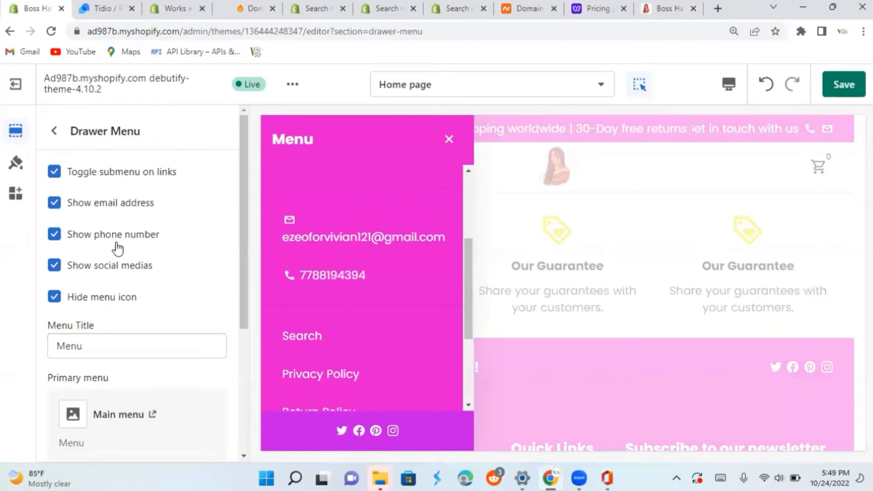
Hide the phone number and email address in the drawer menu, and return to the section list
left_click(54, 236)
left_click(56, 205)
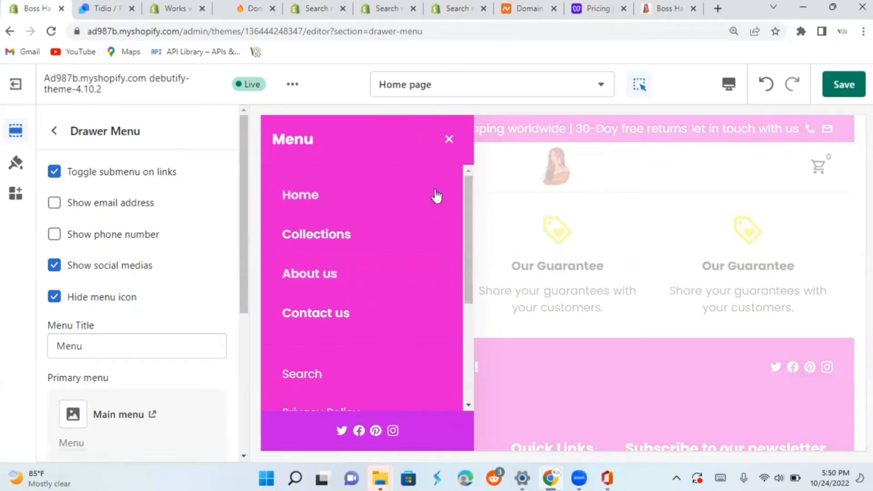
left_click_drag(467, 224, 475, 337)
scroll(389, 289, "up", 4)
left_click(55, 132)
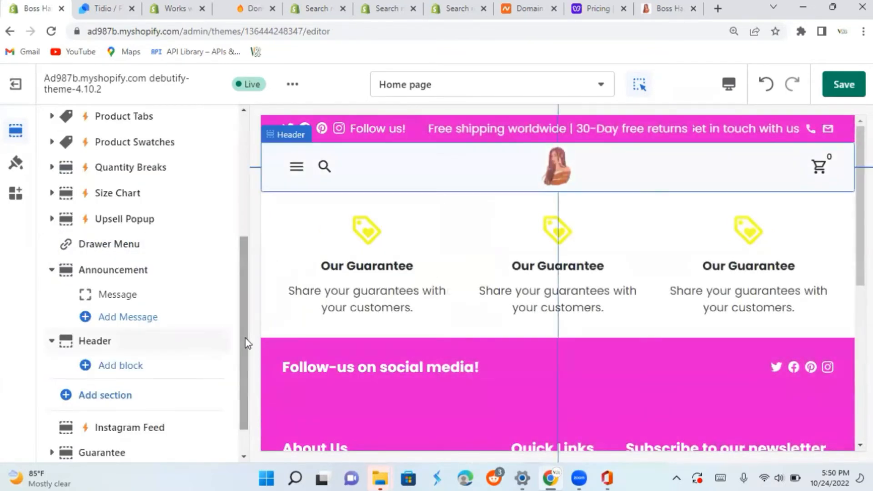
Hide the email address and phone number in the Announcement section
left_click(136, 273)
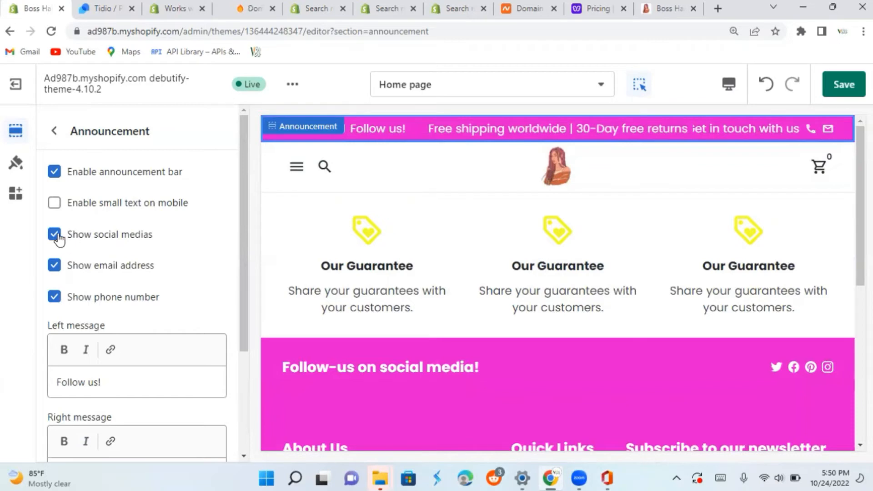
left_click(54, 266)
left_click(54, 298)
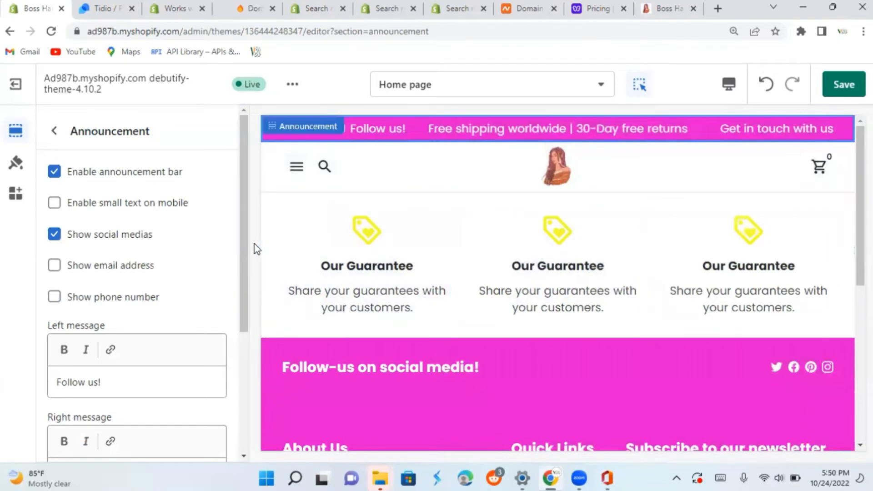
Clear the announcement bar's right message
scroll(248, 246, "down", 3)
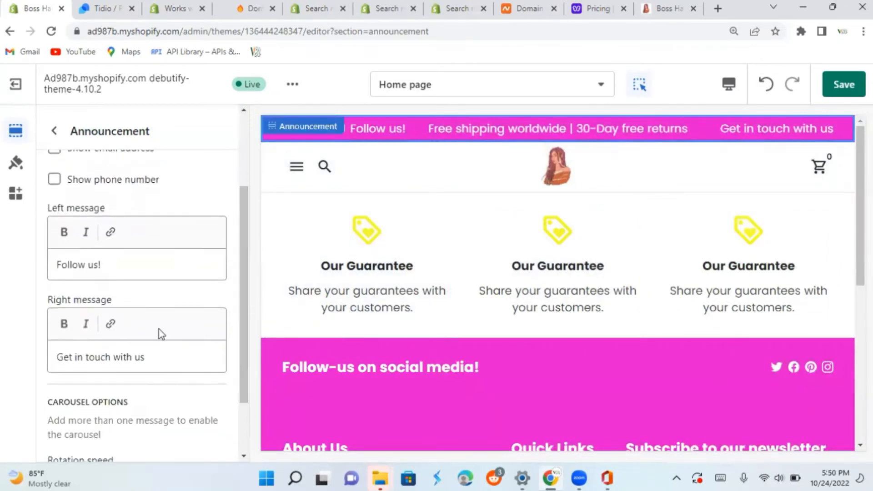
left_click(151, 359)
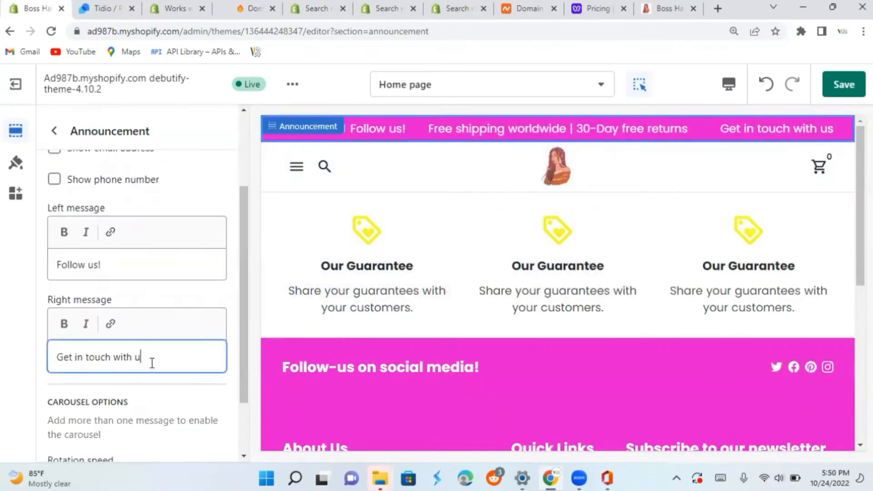
key("BackSpace")
key("BackSpace")
key("BackSpace")
key("BackSpace")
key("BackSpace")
key("BackSpace")
key("BackSpace")
key("BackSpace")
key("BackSpace")
key("BackSpace")
key("BackSpace")
key("BackSpace")
key("BackSpace")
key("BackSpace")
key("BackSpace")
key("BackSpace")
key("BackSpace")
key("BackSpace")
key("BackSpace")
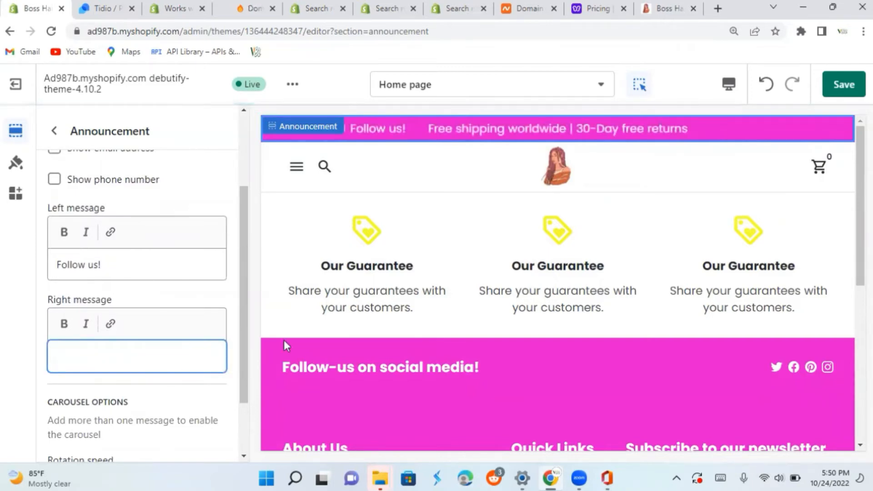
Clear the announcement bar's left message and hide its social media icons
scroll(244, 307, "up", 1)
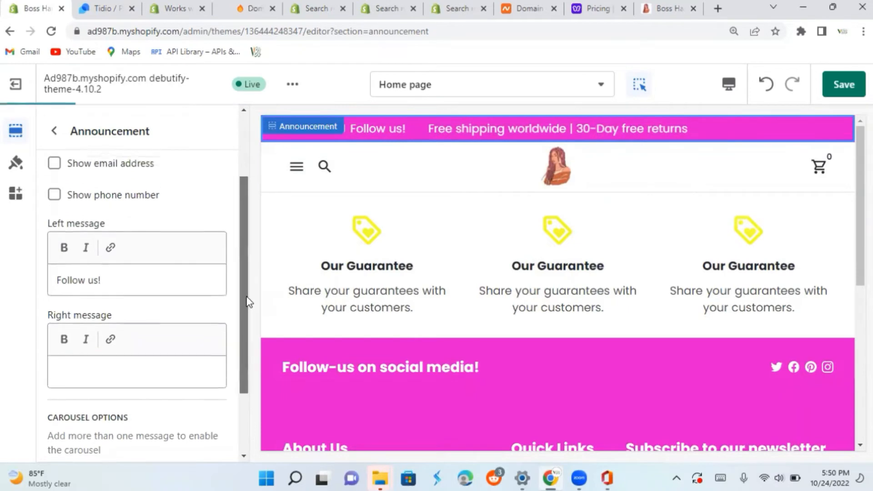
left_click(132, 311)
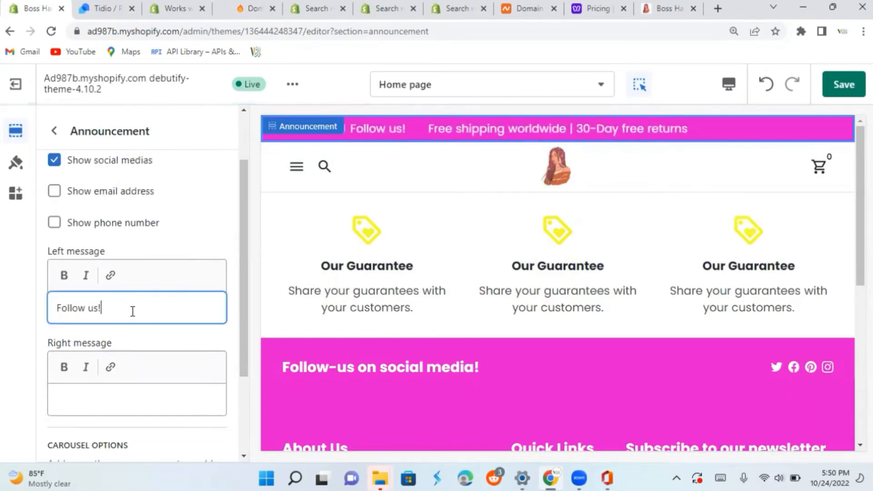
key("BackSpace")
key("BackSpace")
key("BackSpace")
key("BackSpace")
key("BackSpace")
key("BackSpace")
key("BackSpace")
key("BackSpace")
key("BackSpace")
left_click(54, 163)
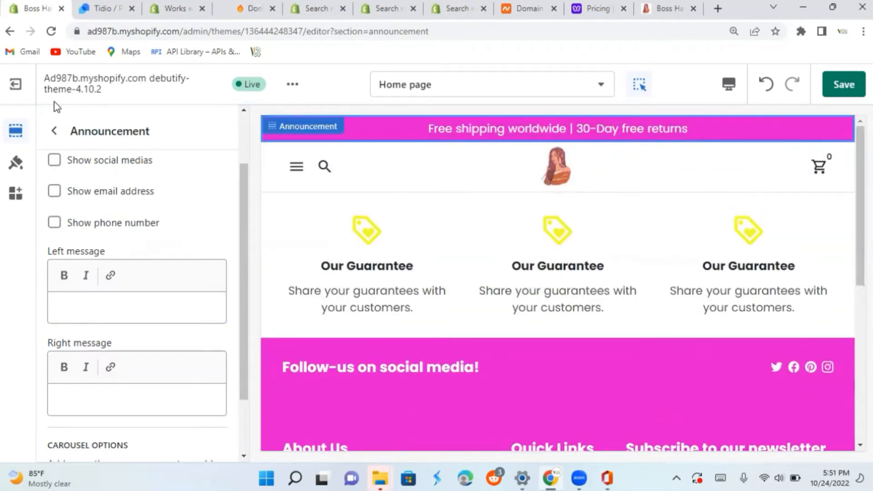
left_click(54, 131)
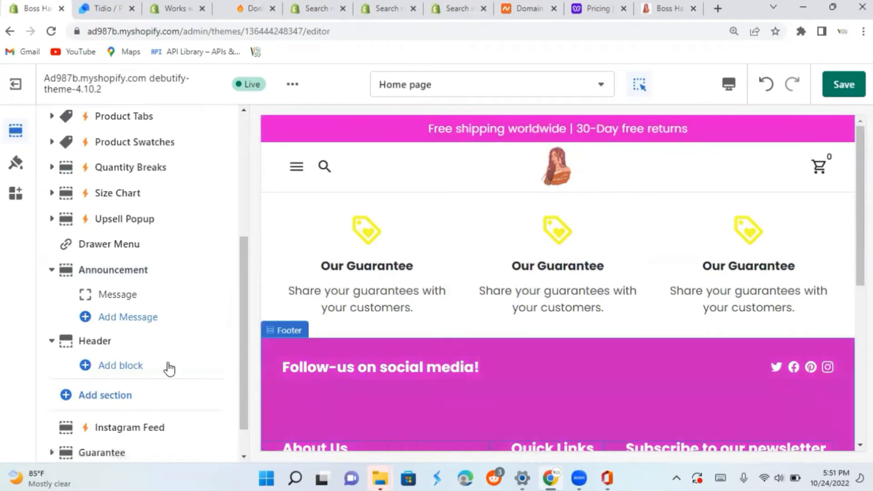
Expand the Guarantee section and open the settings of its first guarantee block
scroll(243, 360, "down", 1)
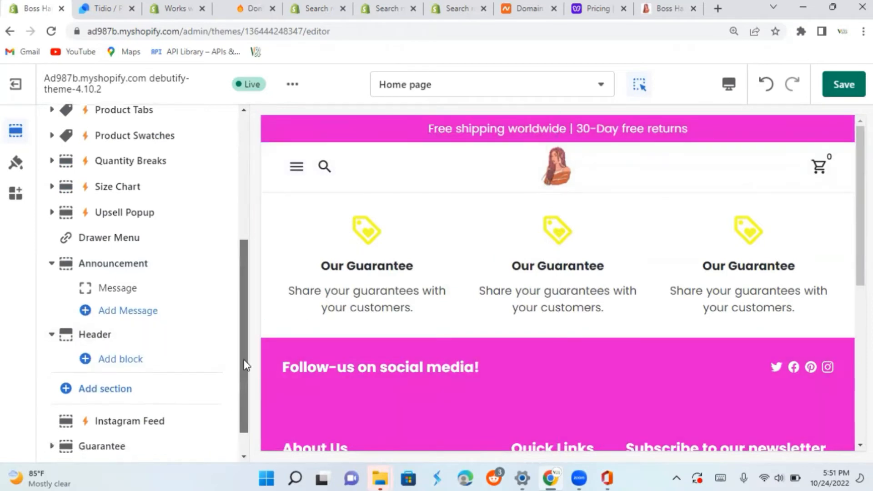
left_click_drag(244, 365, 245, 382)
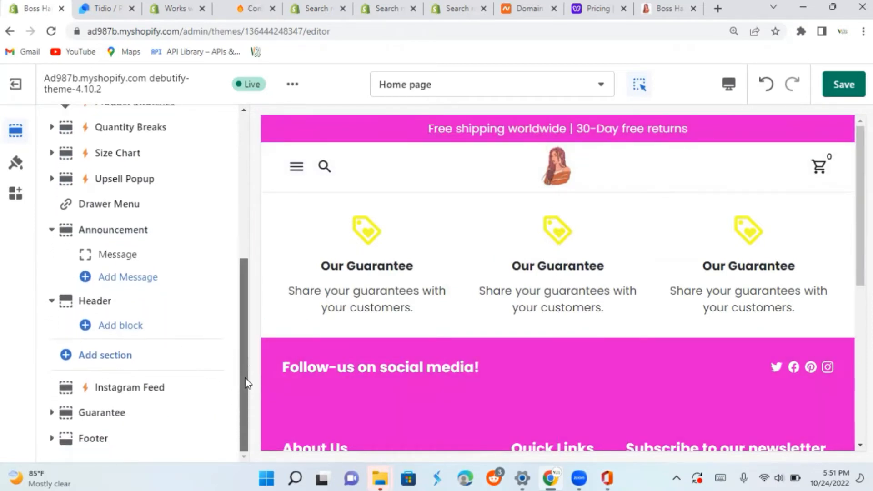
left_click(90, 415)
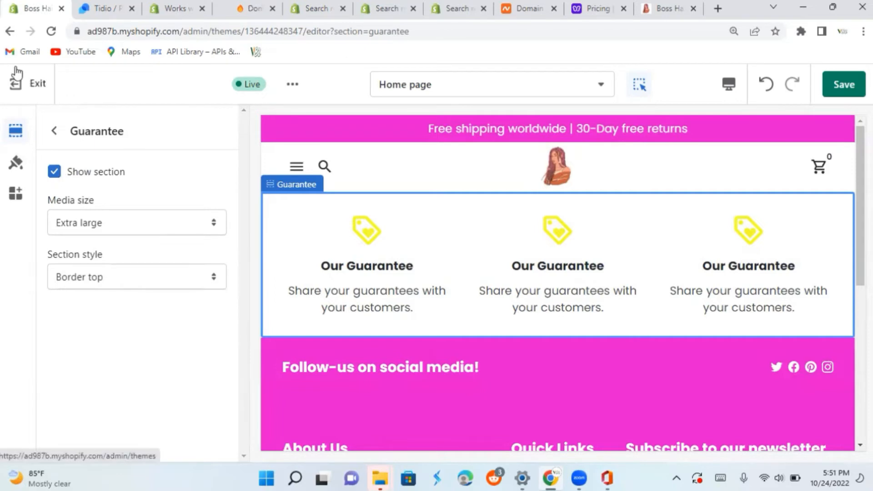
left_click(53, 132)
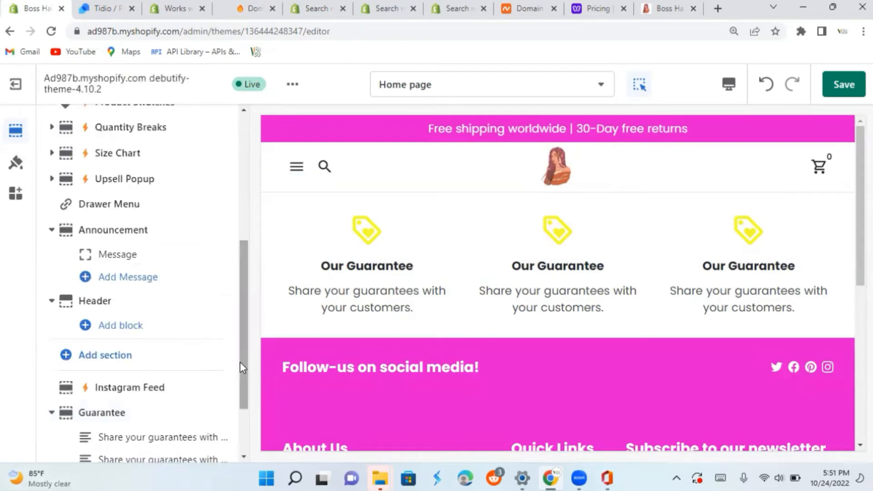
left_click_drag(240, 362, 248, 405)
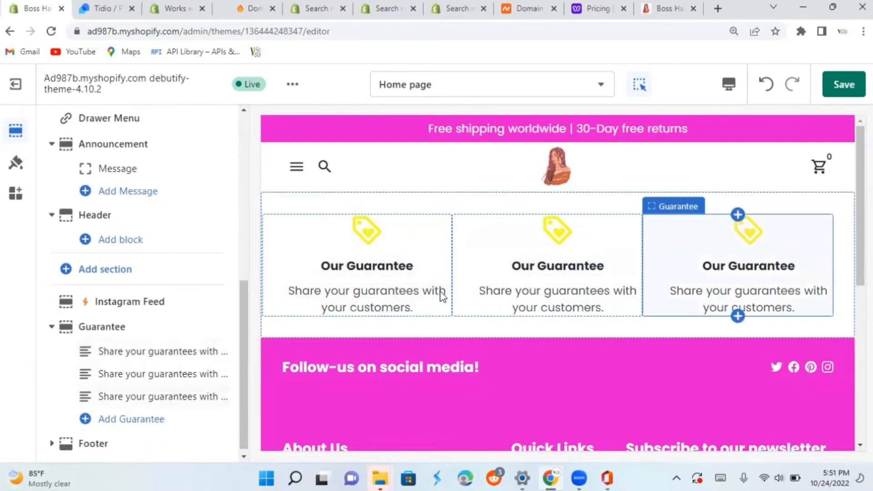
left_click_drag(115, 368, 103, 354)
left_click(103, 353)
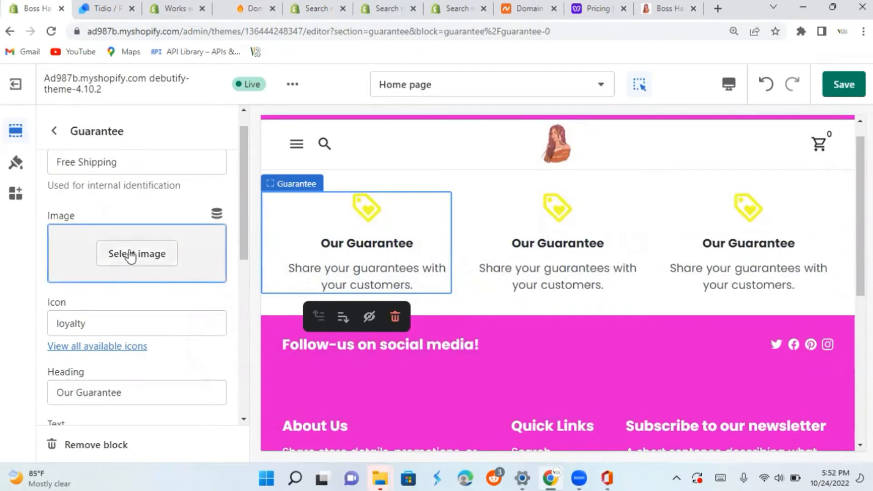
left_click(128, 254)
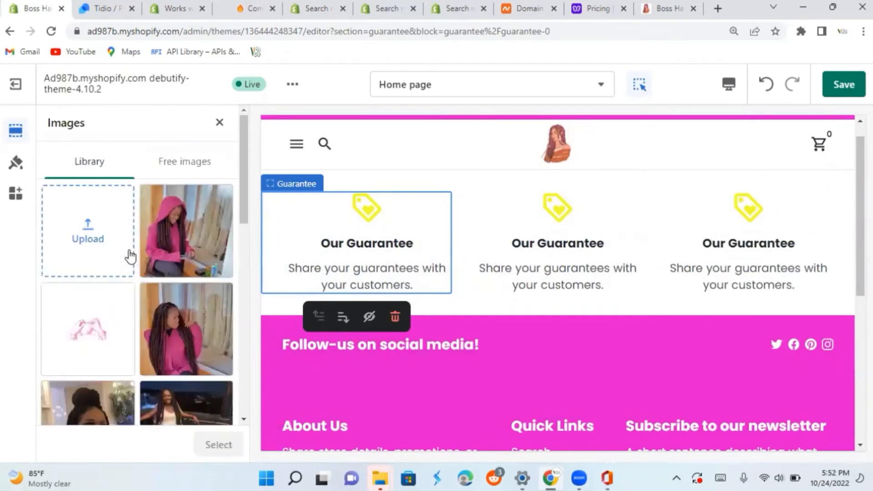
left_click(75, 347)
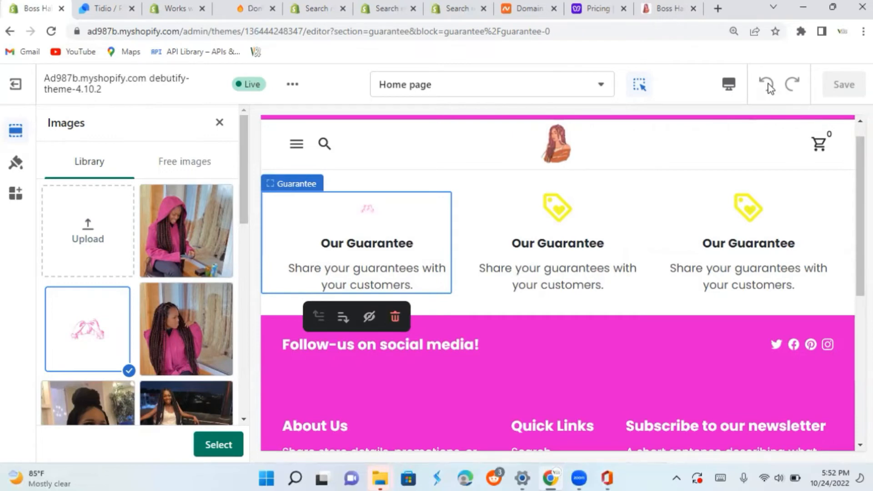
left_click(130, 371)
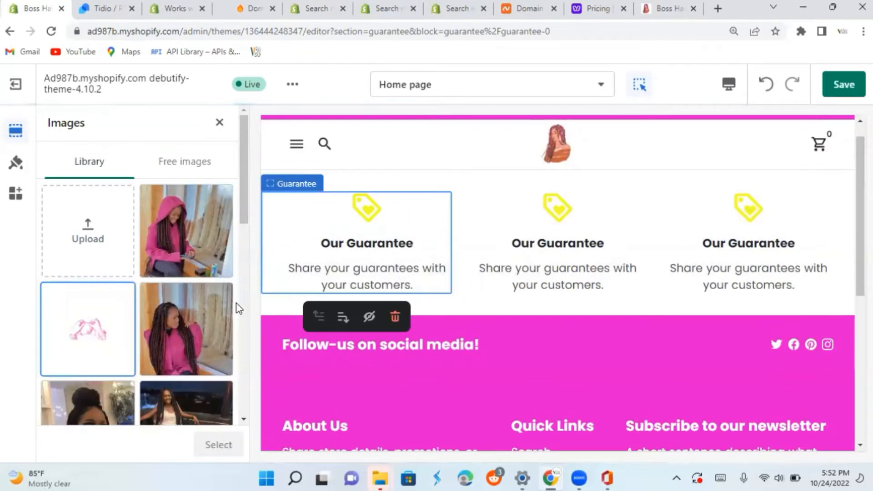
left_click(220, 123)
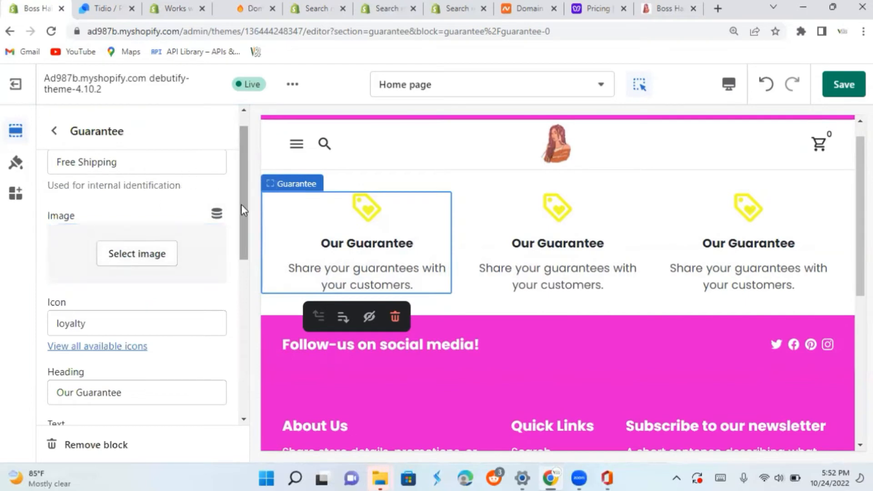
Replace the first guarantee block's text with "We provide Free shiping"
left_click_drag(242, 201, 236, 265)
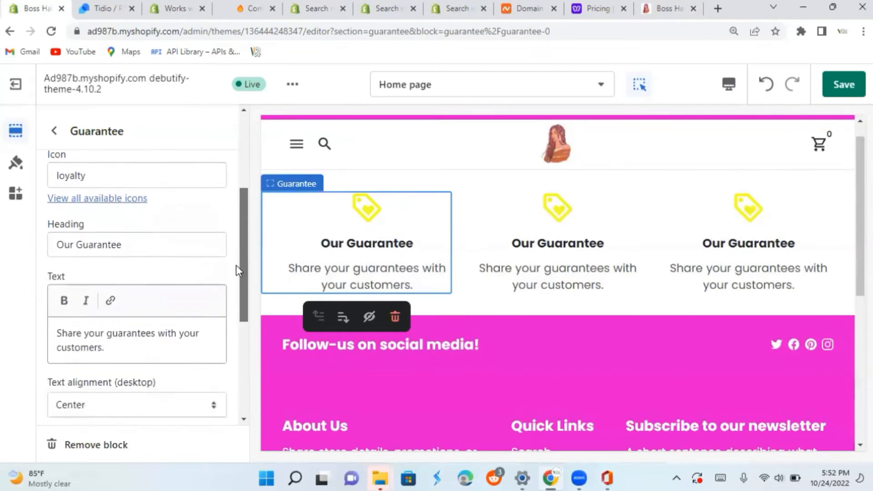
left_click(116, 355)
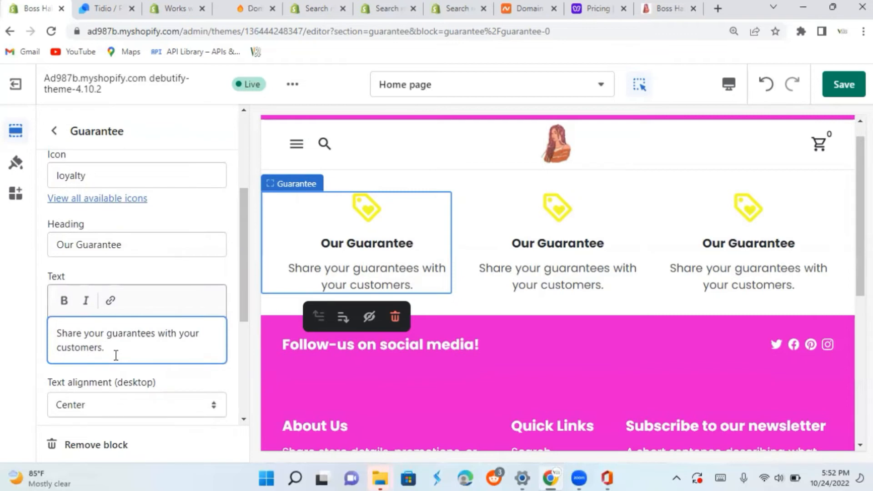
key("BackSpace")
key("BackSpace")
key("BackSpace")
key("BackSpace")
key("BackSpace")
key("BackSpace")
key("BackSpace")
key("BackSpace")
key("BackSpace")
key("BackSpace")
key("BackSpace")
key("BackSpace")
key("BackSpace")
key("BackSpace")
key("BackSpace")
key("BackSpace")
key("BackSpace")
key("BackSpace")
key("BackSpace")
key("BackSpace")
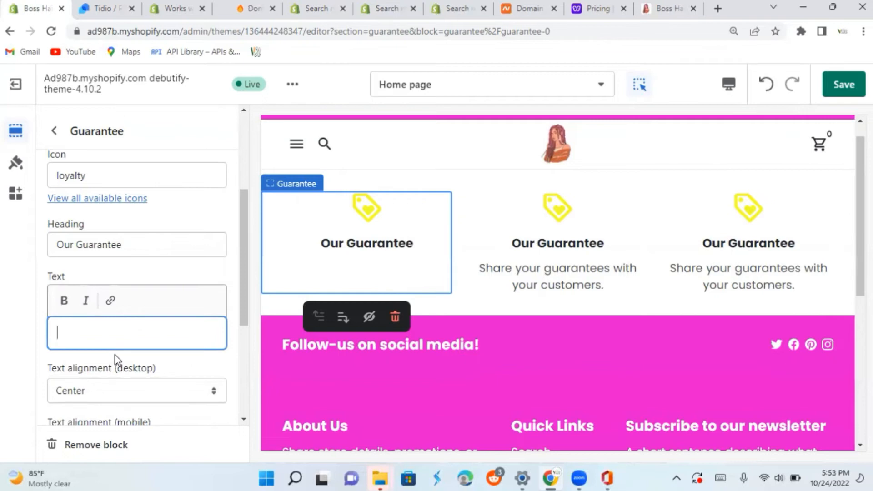
type("We prov")
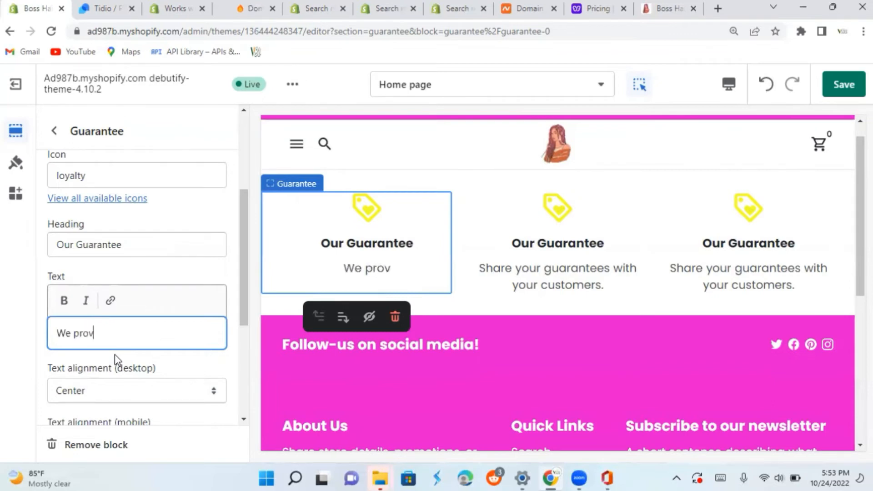
type("ide")
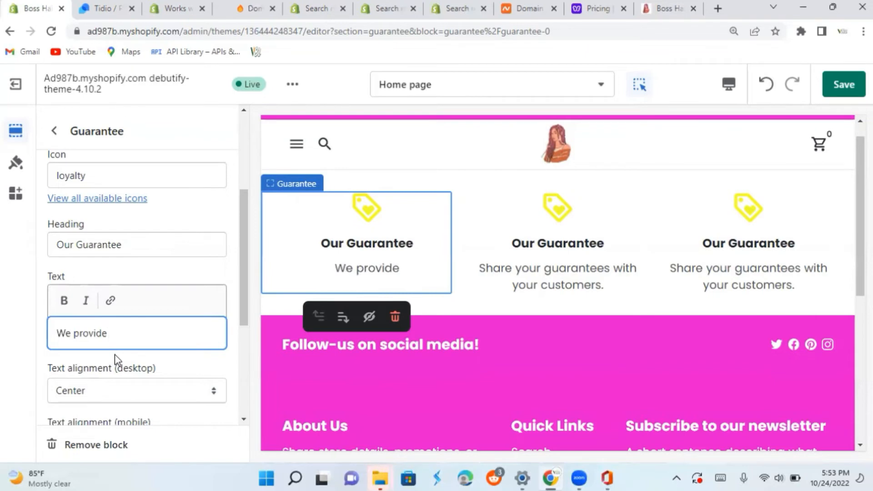
type(" Free s")
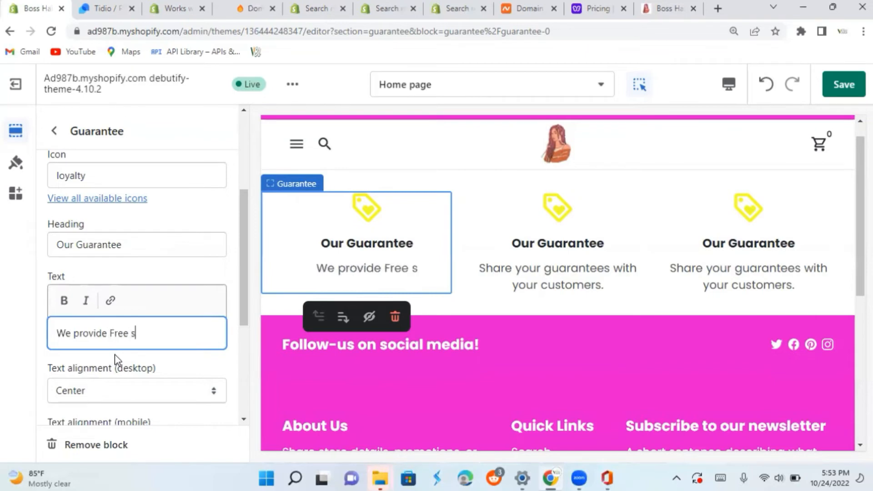
type("hipi")
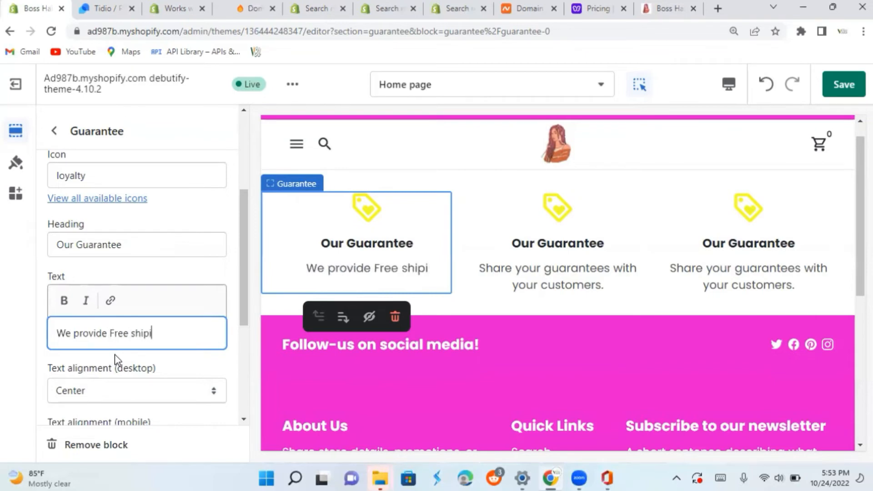
type("ng")
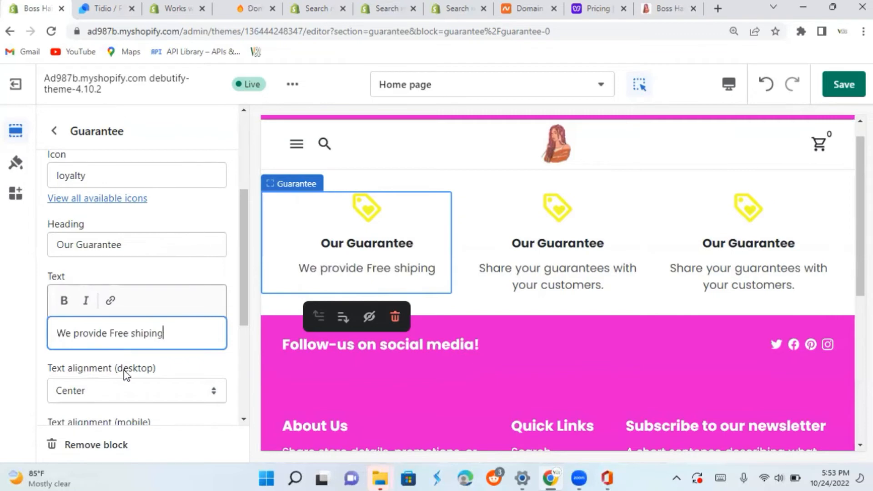
Change the first guarantee block's heading to "Free Shipping"
left_click(130, 247)
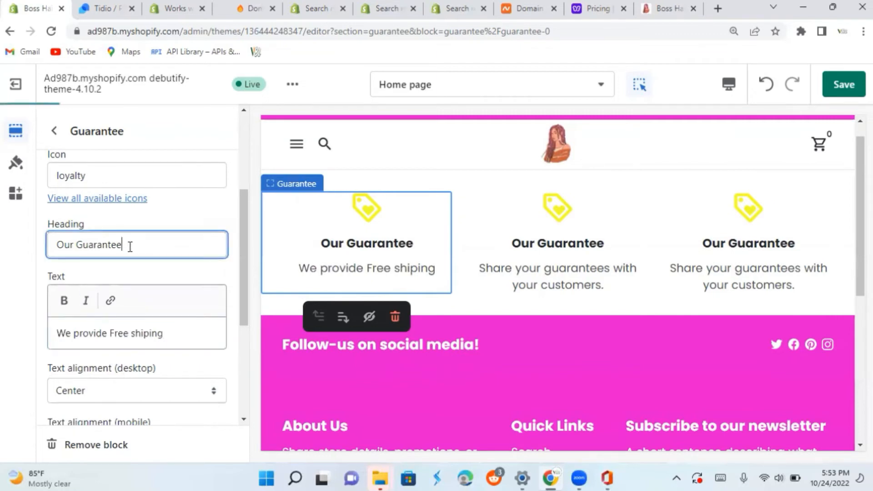
key("BackSpace")
key("BackSpace")
key("BackSpace")
key("BackSpace")
key("BackSpace")
key("BackSpace")
key("BackSpace")
key("BackSpace")
key("BackSpace")
key("BackSpace")
key("BackSpace")
key("BackSpace")
key("BackSpace")
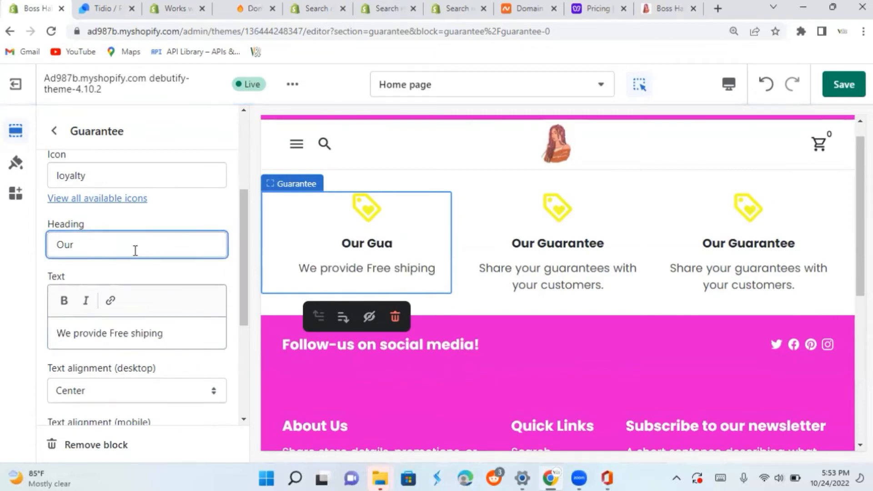
type("F")
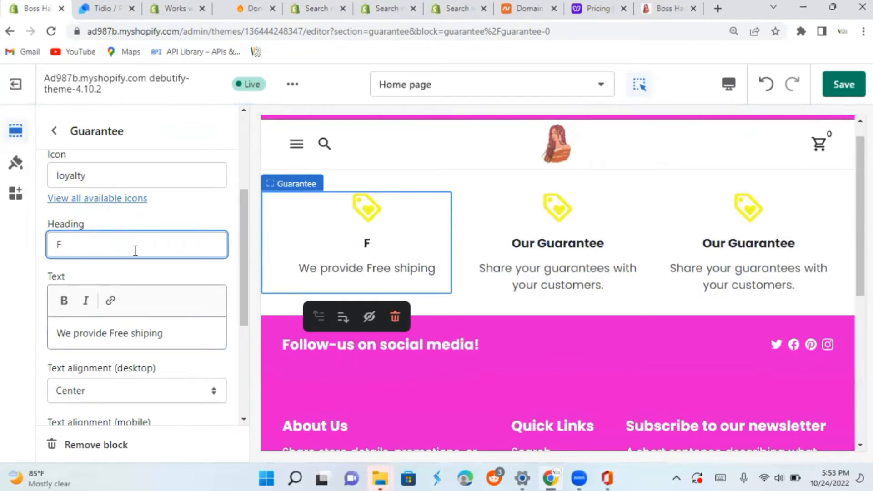
type("ree Shipp")
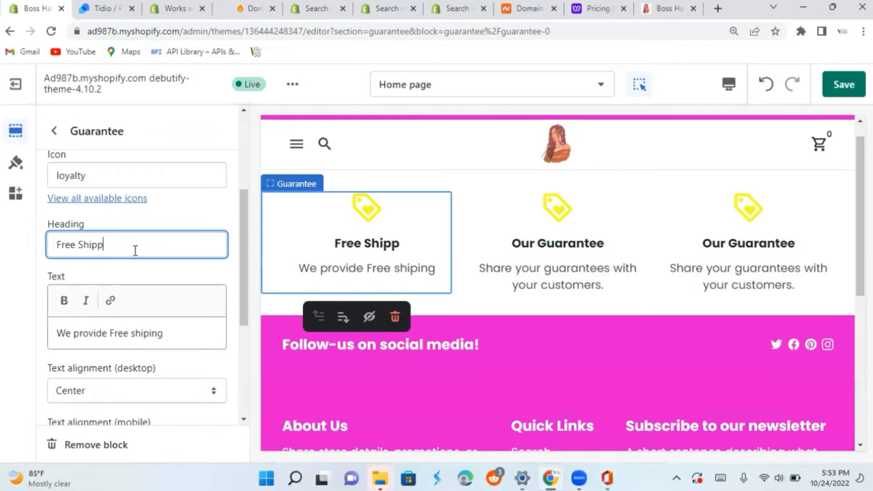
type("ing")
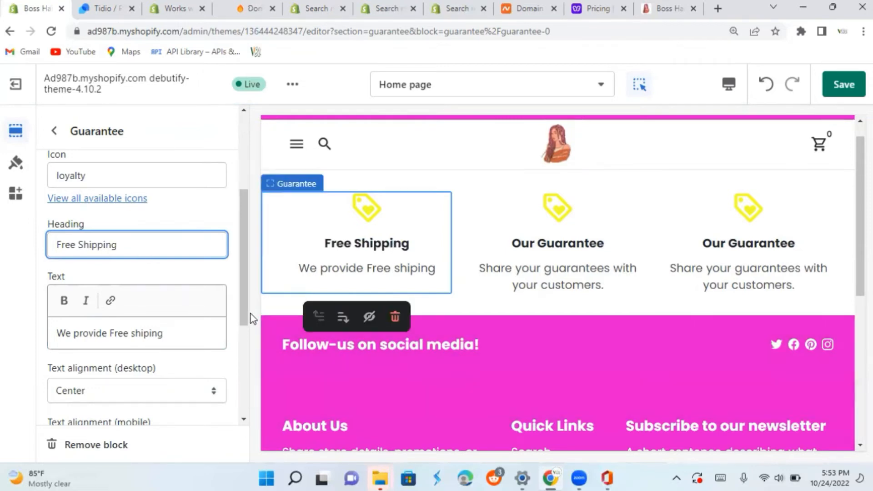
left_click_drag(243, 308, 276, 398)
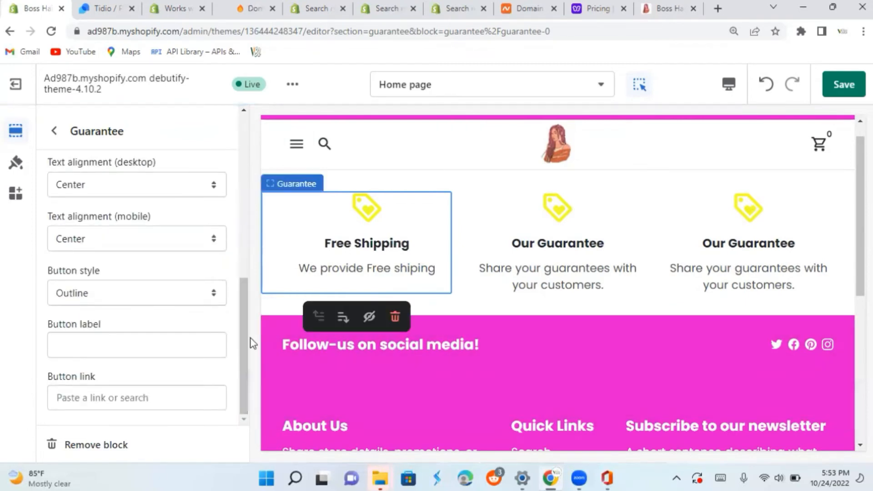
Try removing the Free Shipping guarantee block and undo the removal
left_click(219, 245)
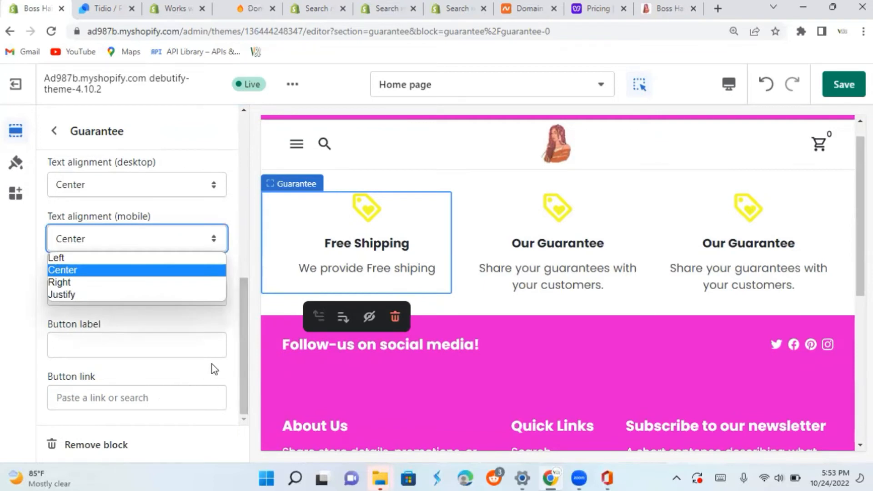
left_click(247, 337)
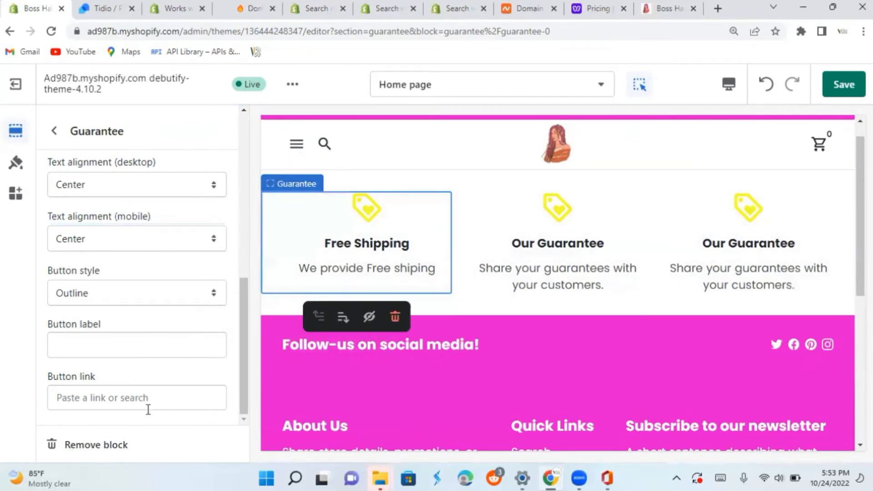
left_click(50, 444)
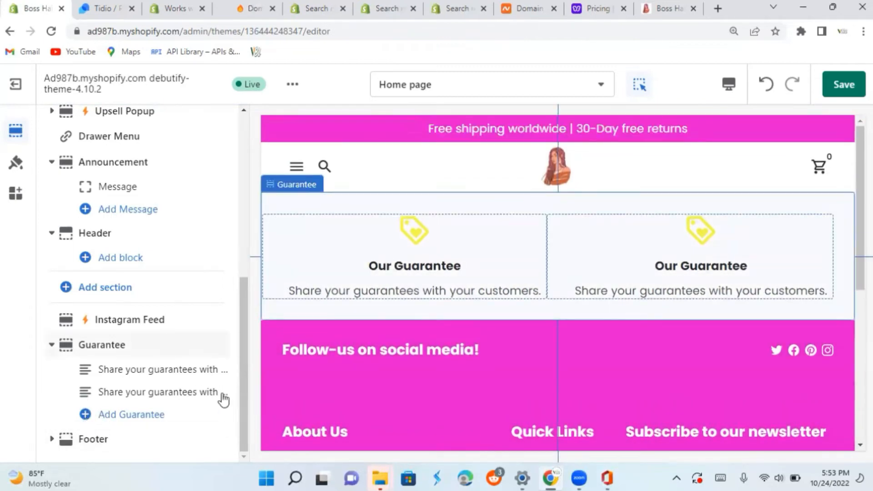
left_click(766, 86)
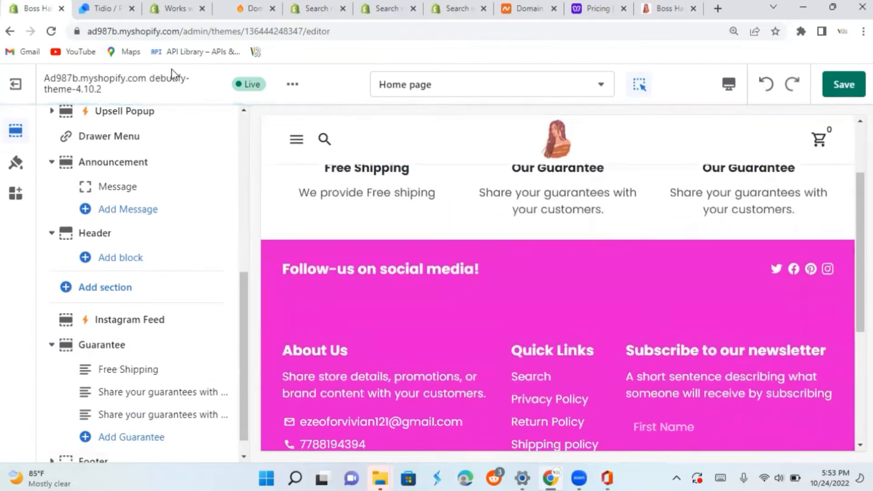
Open the Footer section's settings and review the whole footer in the preview, down to the copyright line and payment icons
left_click_drag(245, 337, 243, 353)
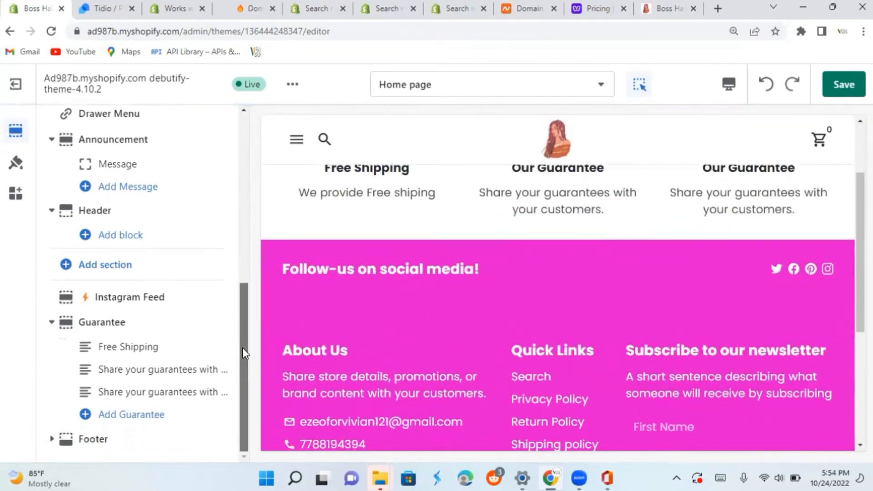
left_click(92, 441)
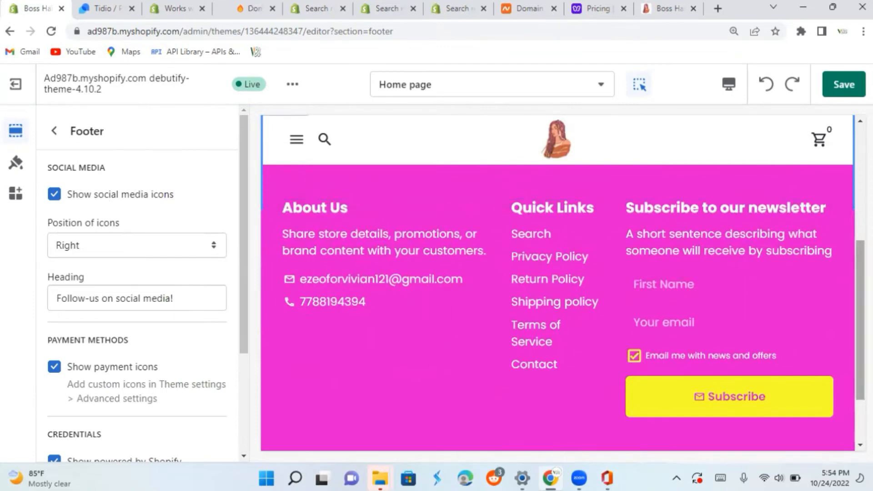
left_click_drag(860, 320, 860, 360)
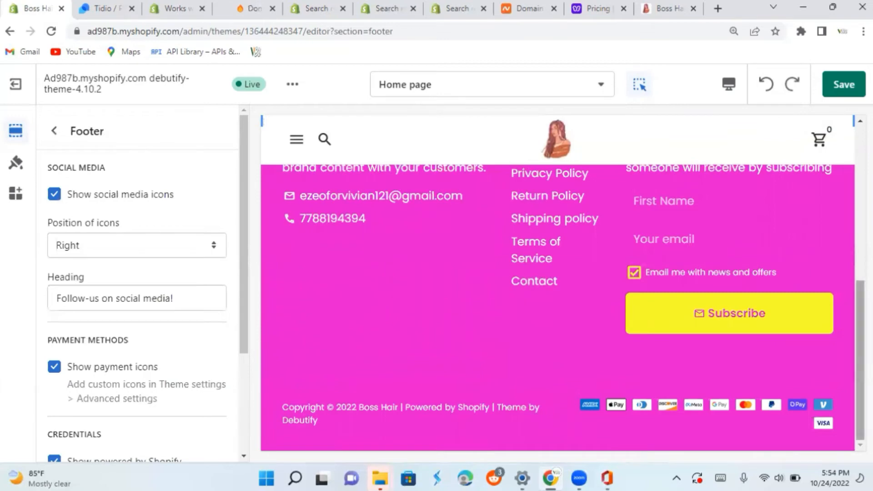
left_click_drag(860, 291, 845, 213)
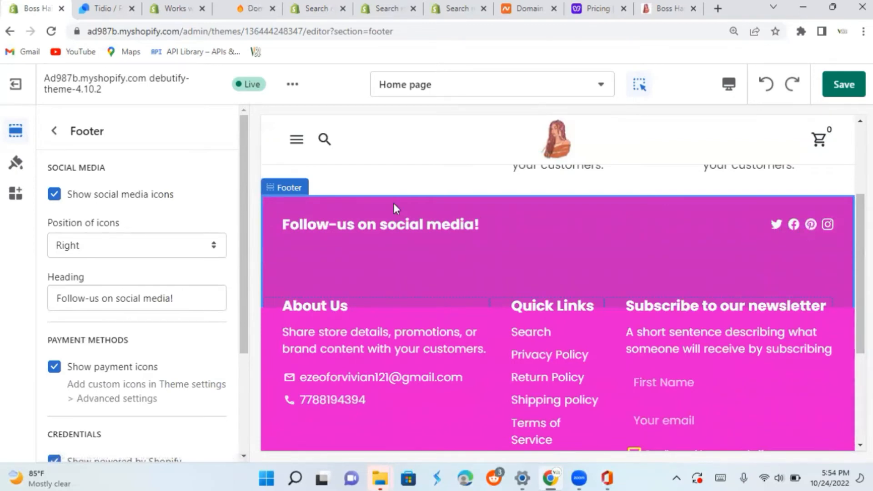
left_click(54, 194)
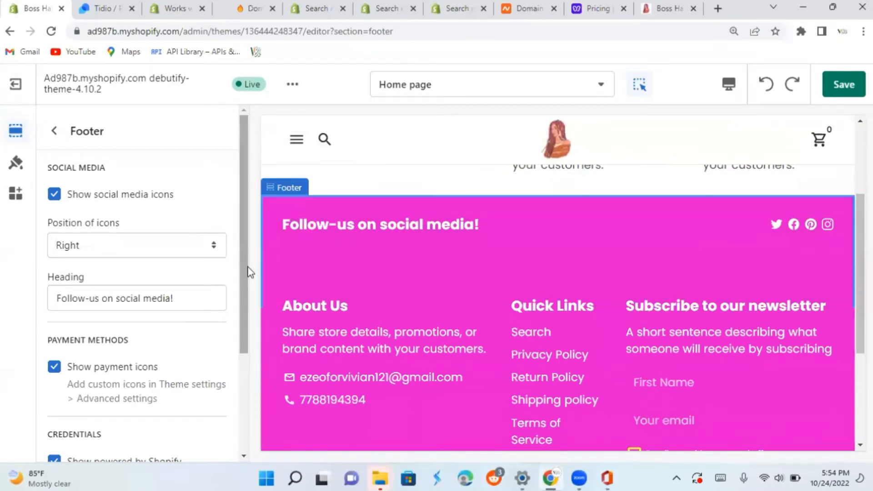
Hide the "powered by Shopify" and "theme by Debutify" credentials in the footer and return to the section list
left_click_drag(241, 275, 234, 317)
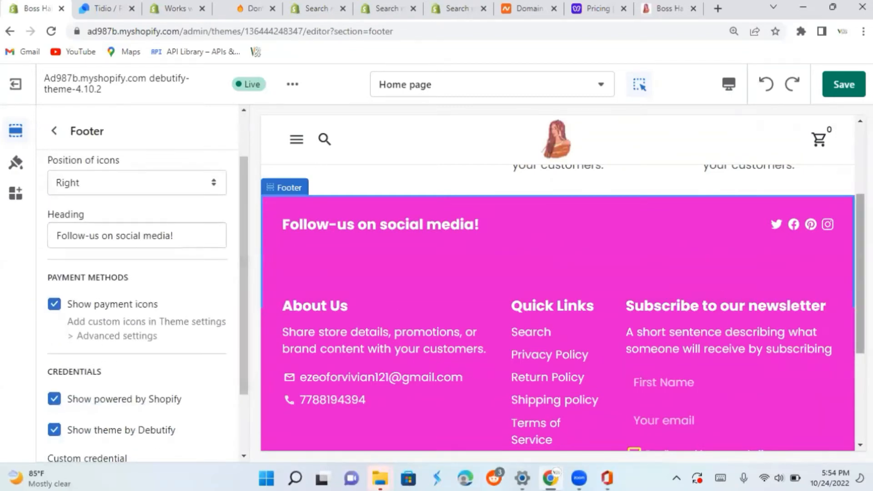
scroll(828, 374, "down", 2)
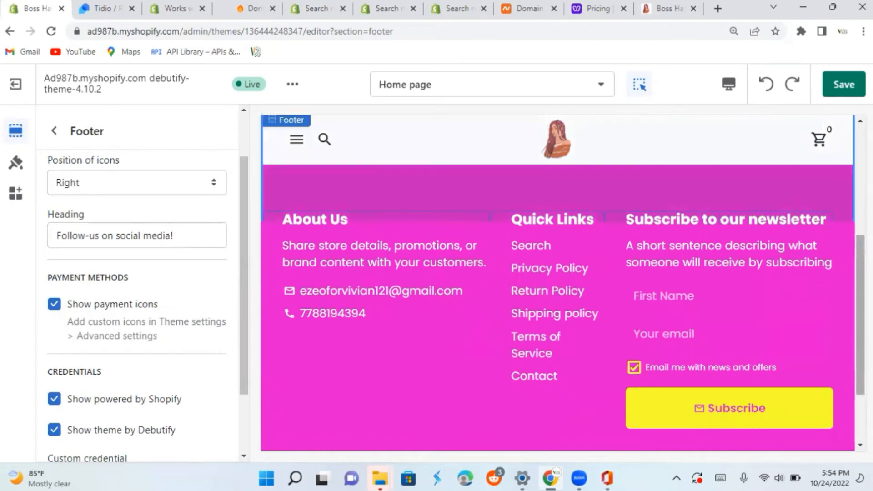
left_click_drag(860, 364, 646, 460)
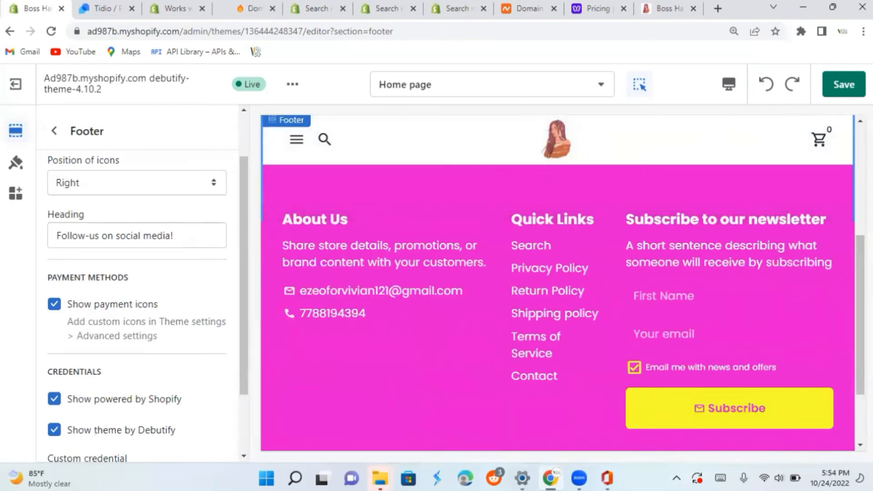
scroll(683, 432, "down", 2)
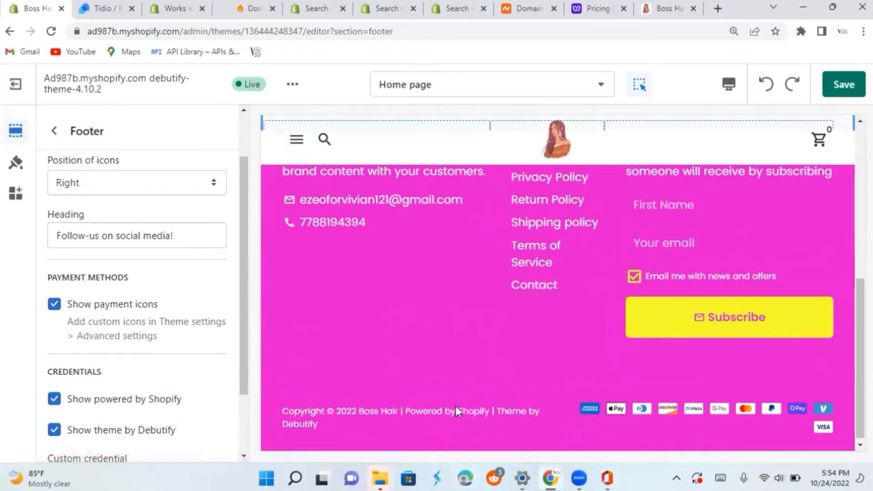
left_click(54, 398)
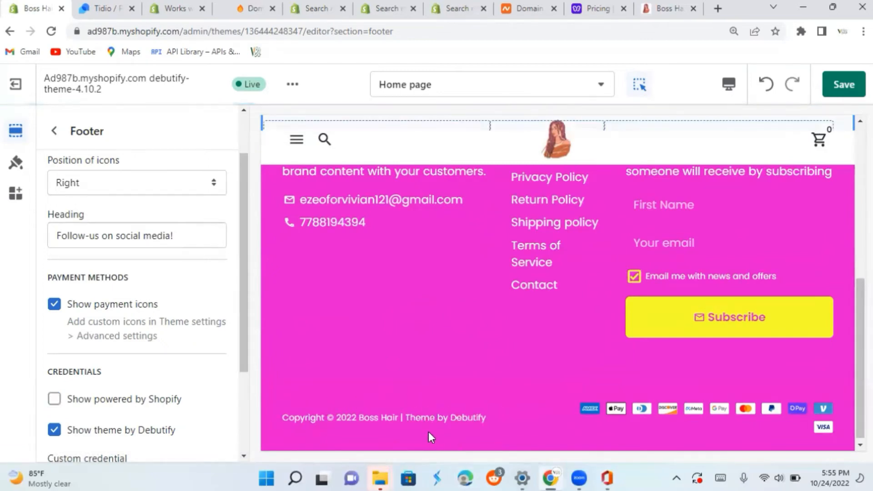
left_click(55, 431)
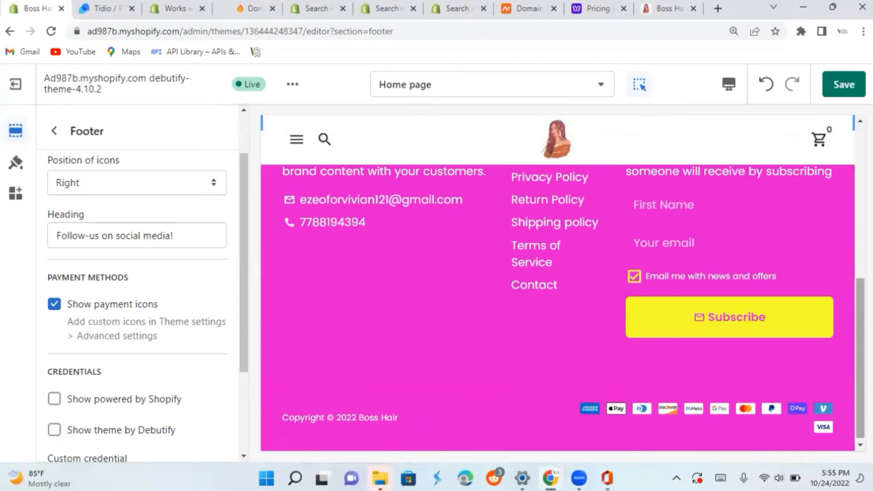
scroll(852, 275, "up", 8)
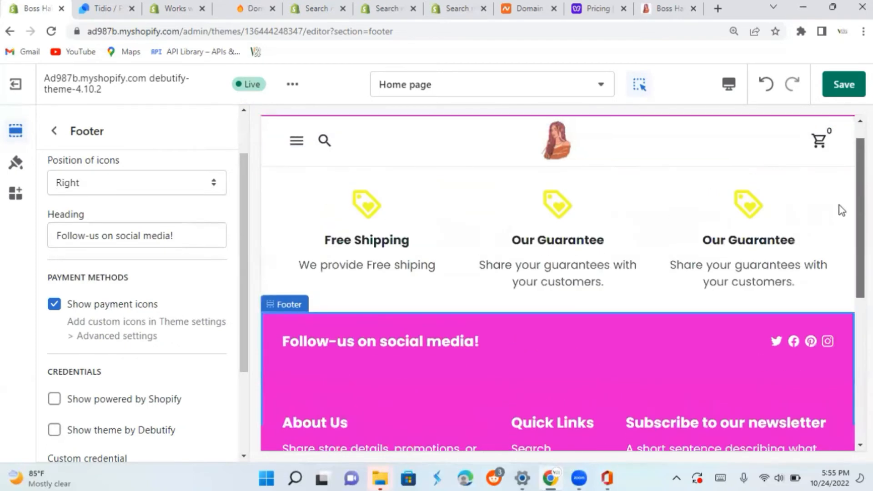
scroll(842, 211, "up", 1)
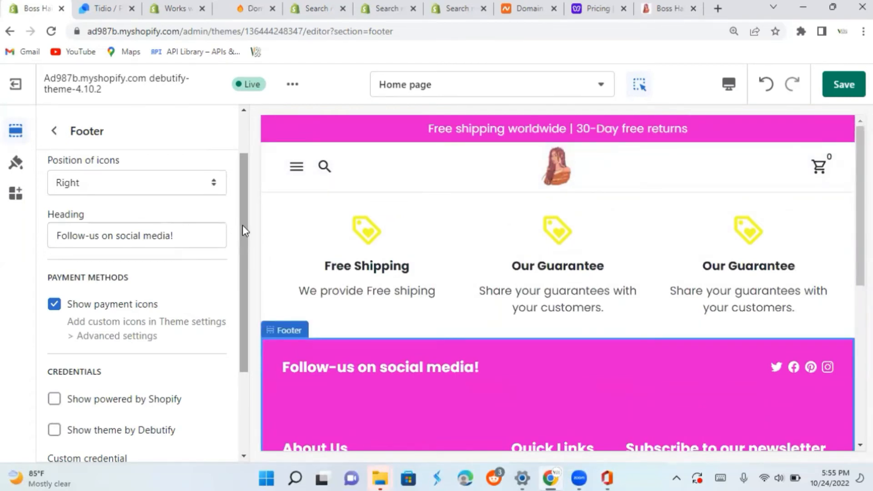
left_click_drag(242, 225, 239, 399)
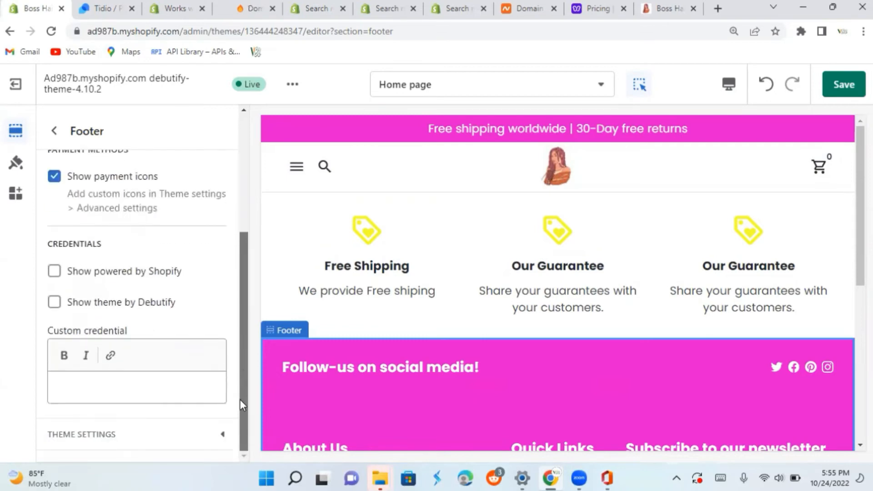
left_click(53, 131)
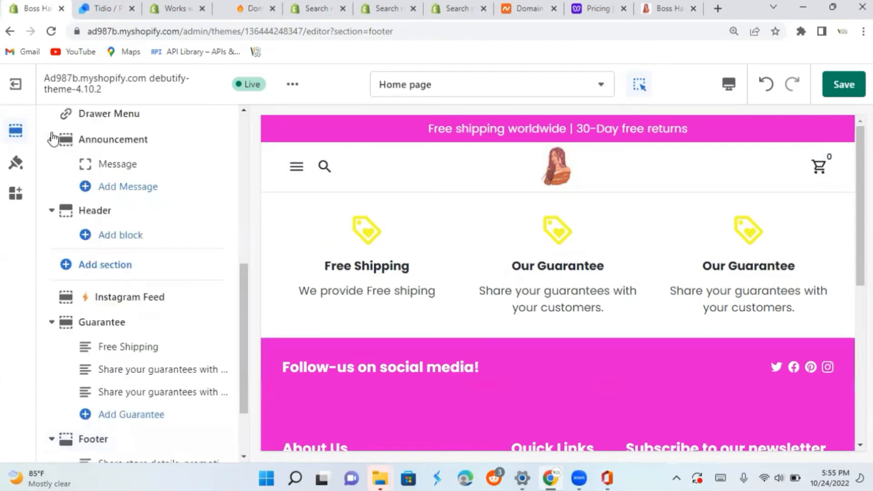
Search the available theme sections for "slid" and add a Slideshow section to the home page below the header
mouse_move(244, 314)
left_mouse_down()
mouse_move(248, 370)
mouse_move(251, 329)
left_mouse_up()
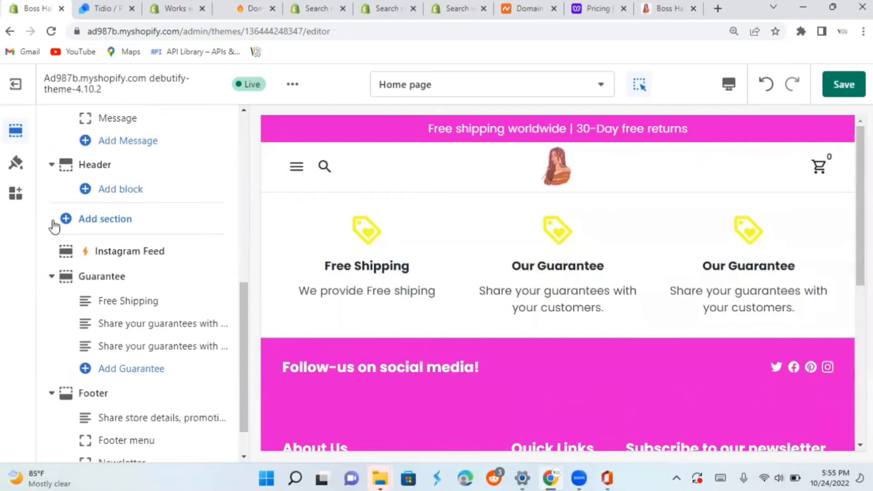
left_click(67, 219)
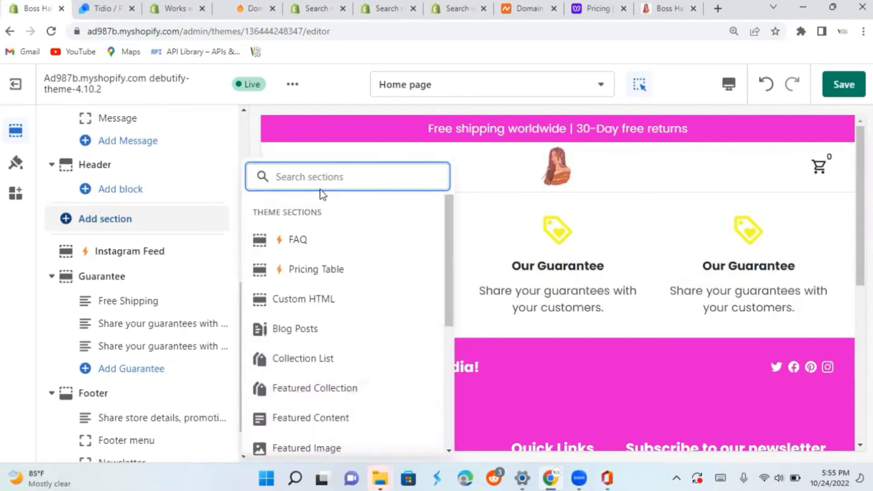
type("s")
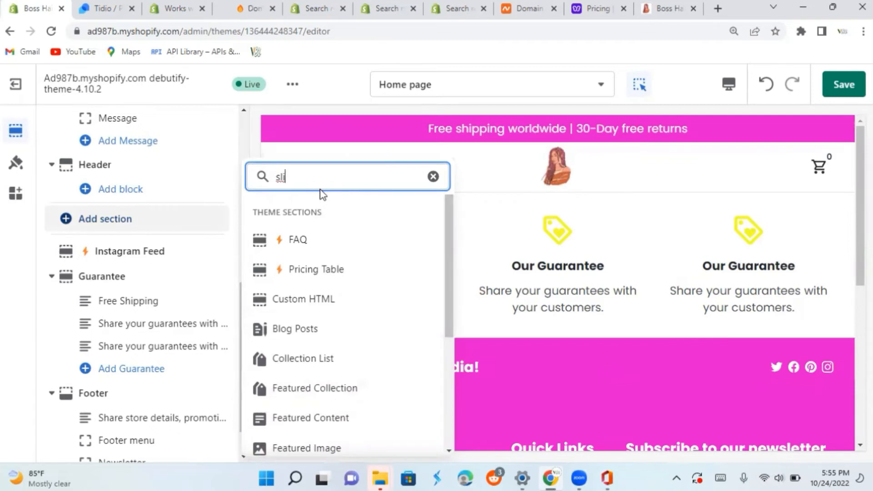
type("li")
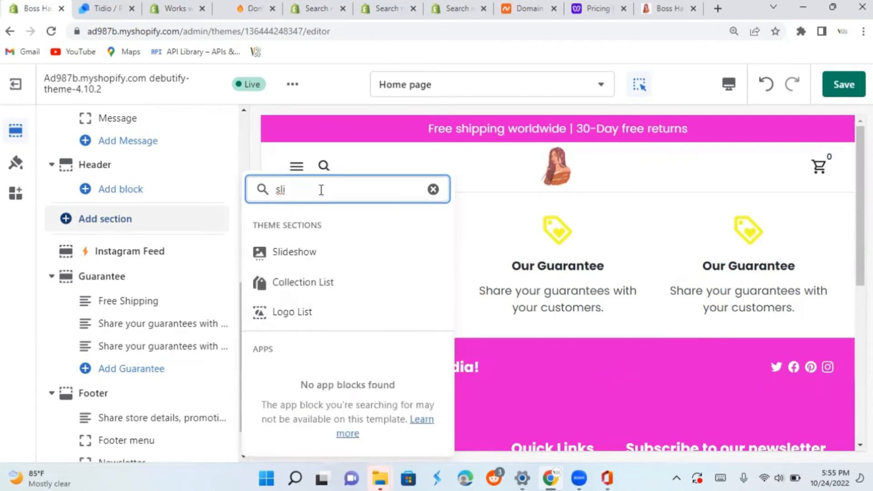
type("d")
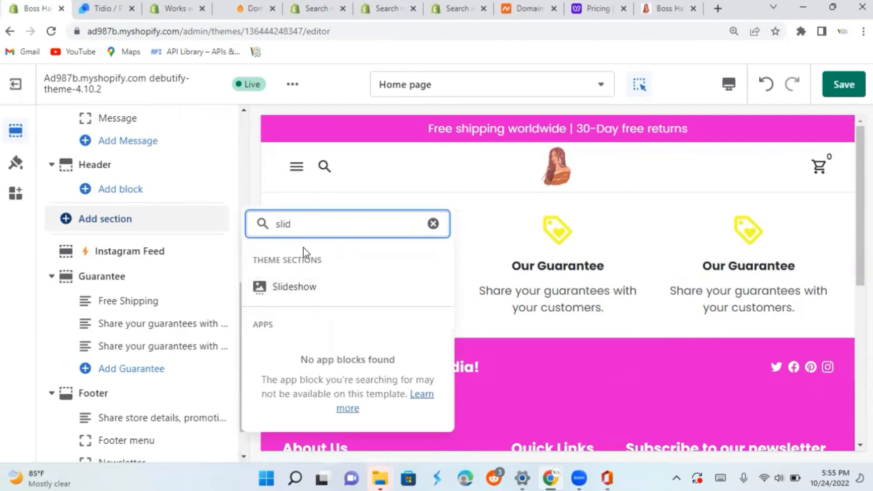
left_click(304, 286)
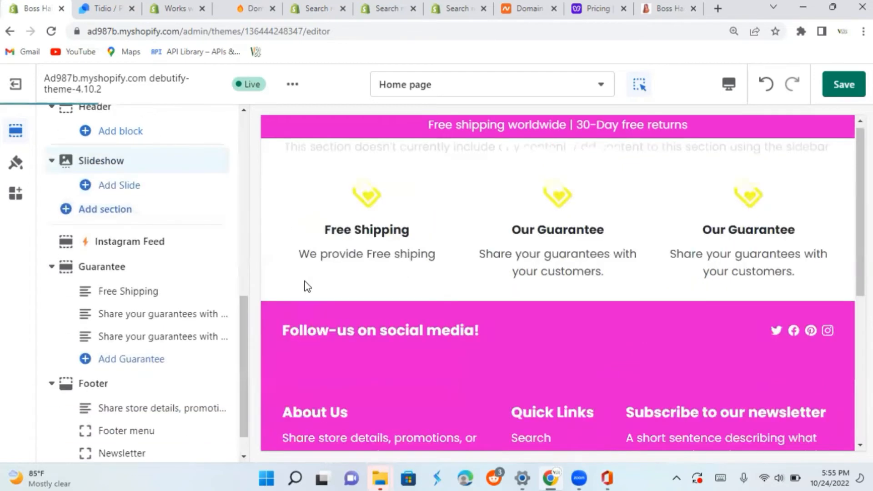
Add three slides to the Slideshow section
scroll(304, 280, "down", 1)
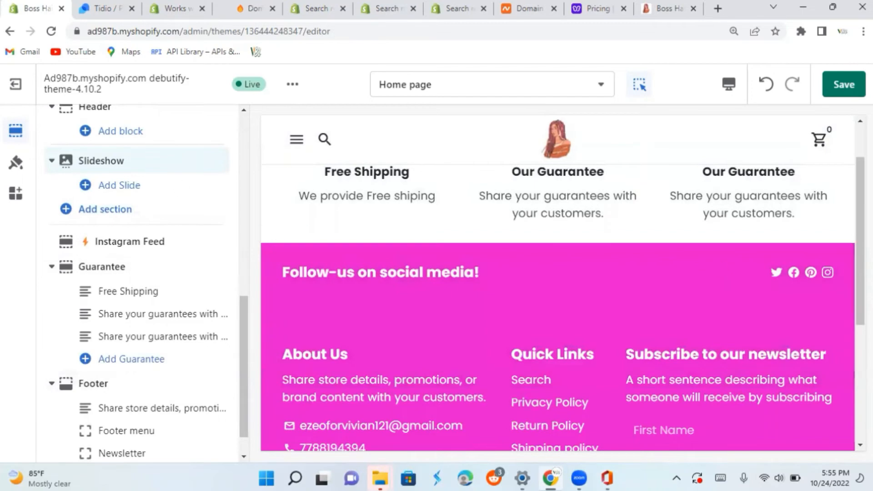
scroll(847, 237, "up", 1)
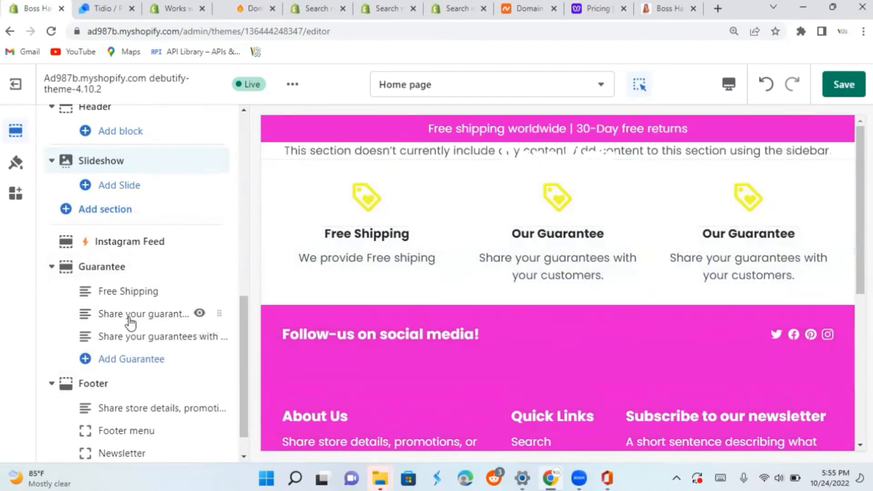
left_click(113, 186)
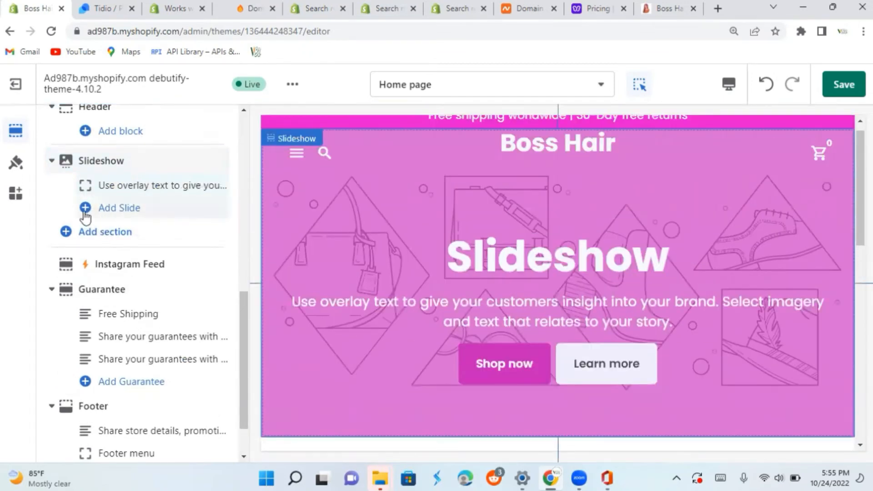
left_click(85, 212)
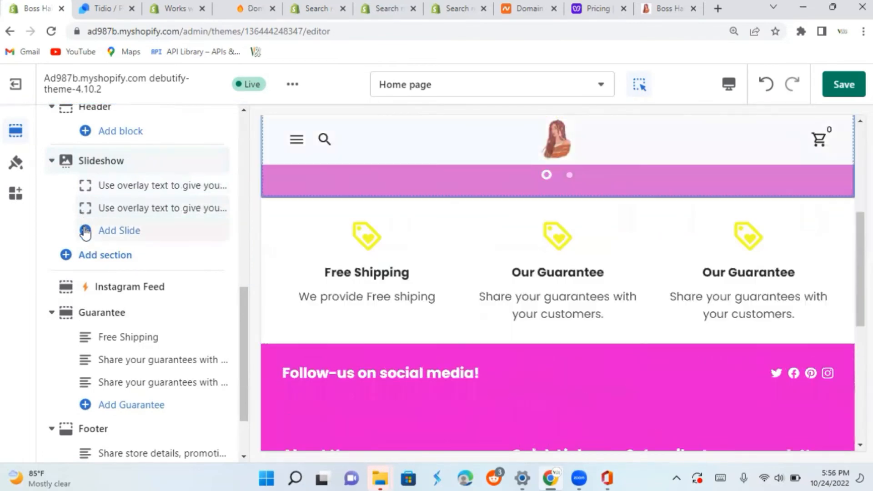
left_click(85, 231)
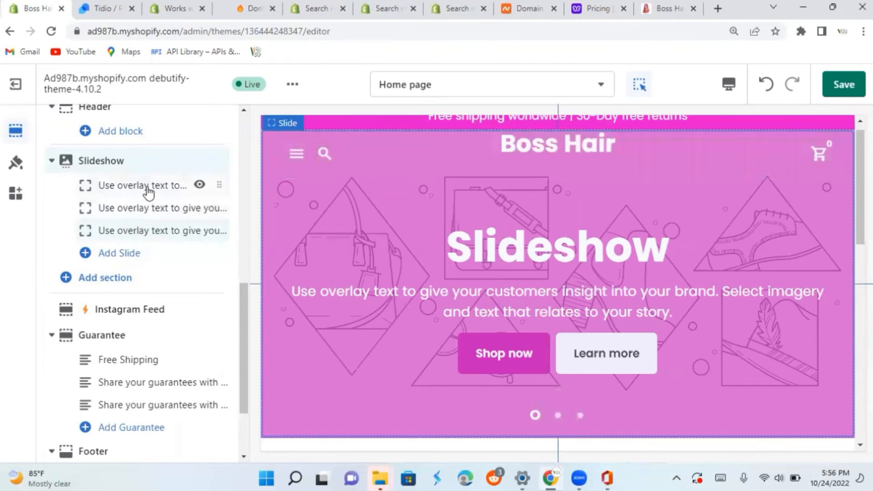
Open the first slide of the Slideshow section and set its heading to "Best braid wigs"
left_click(148, 188)
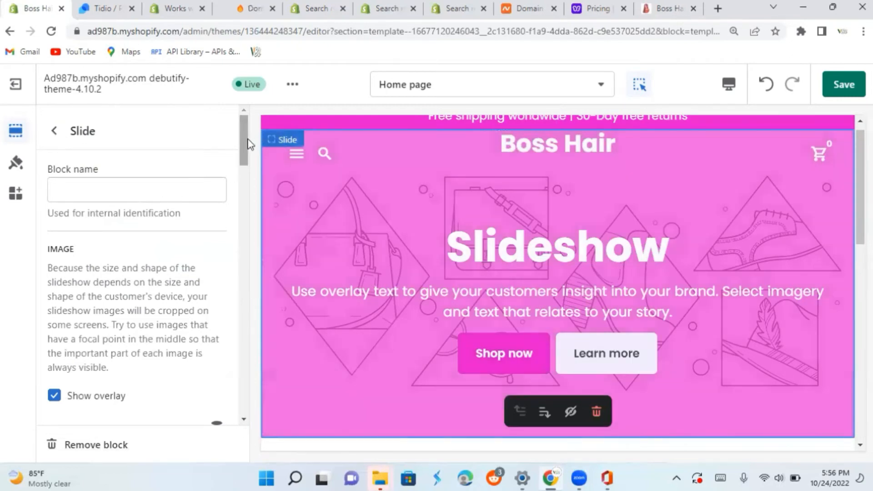
left_click_drag(245, 144, 249, 256)
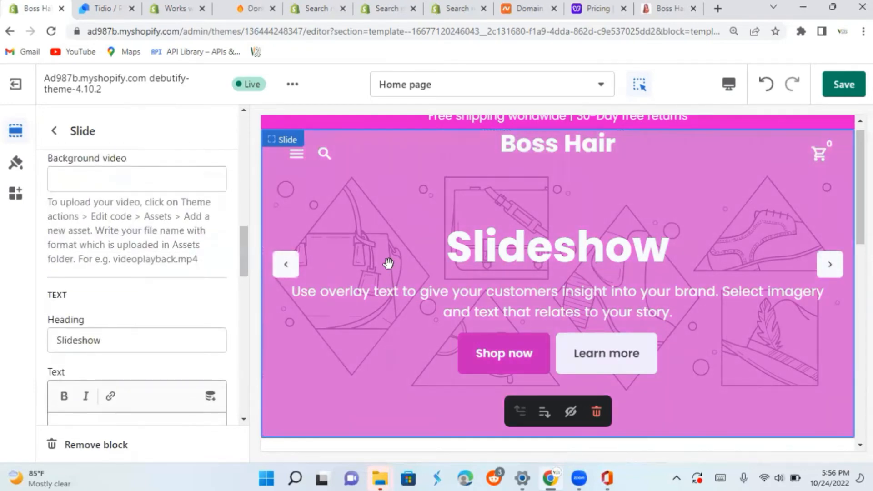
left_click(149, 338)
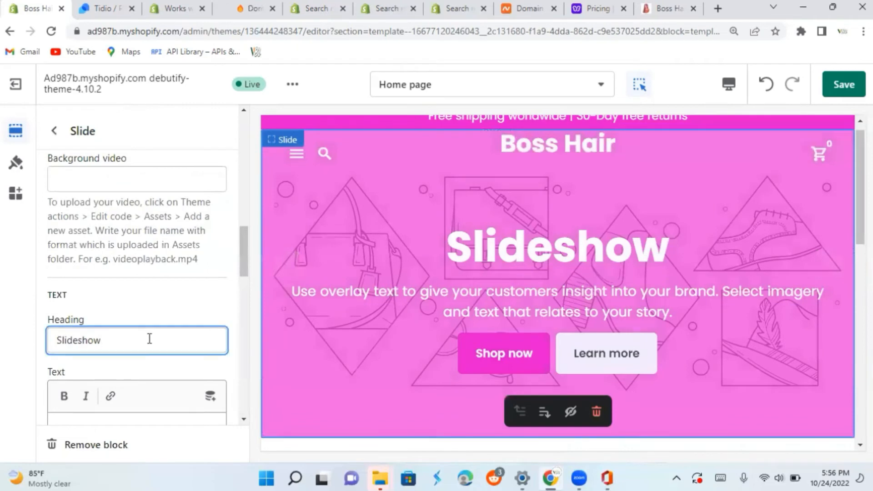
key("BackSpace")
key("BackSpace")
key("BackSpace")
key("BackSpace")
key("BackSpace")
key("BackSpace")
key("BackSpace")
key("BackSpace")
key("BackSpace")
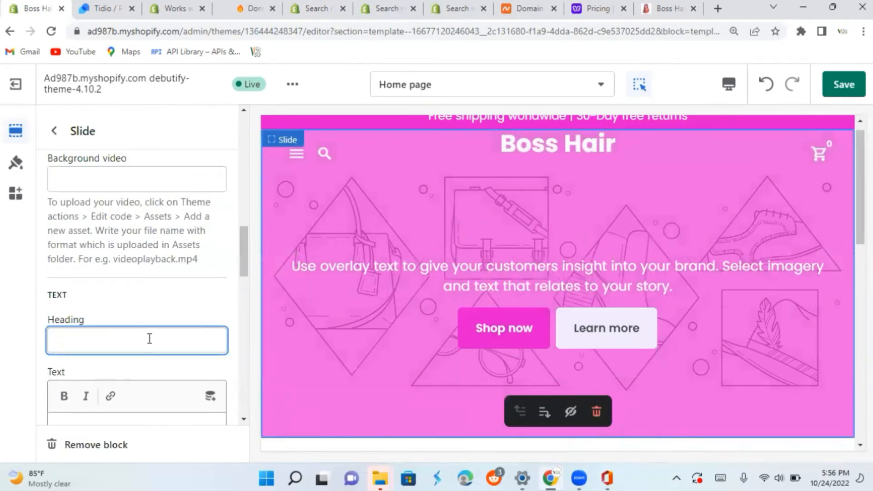
type("Bes")
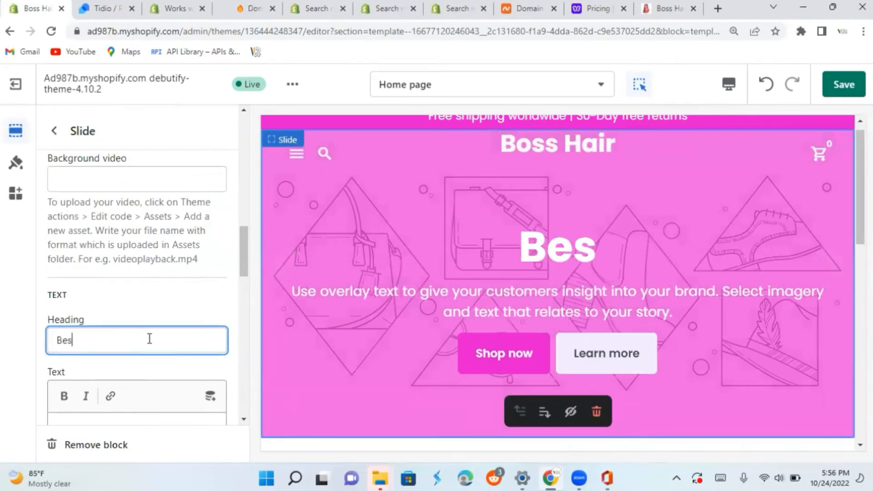
type("t bra")
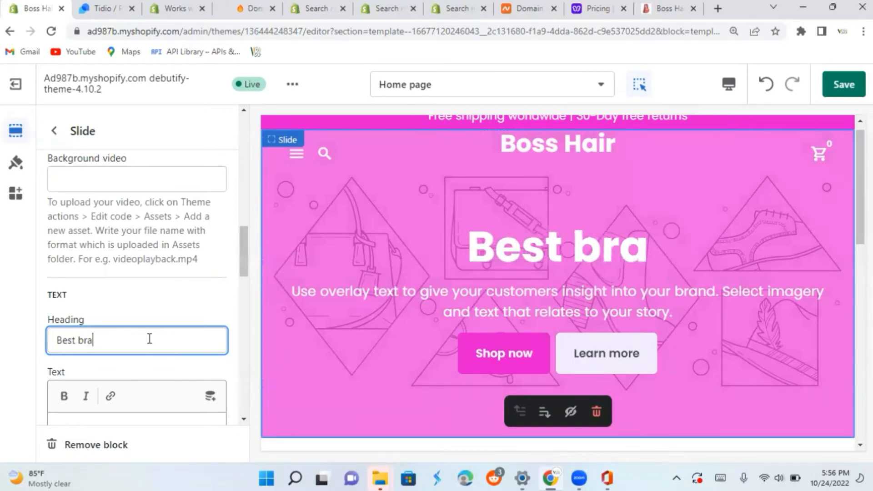
type("id ")
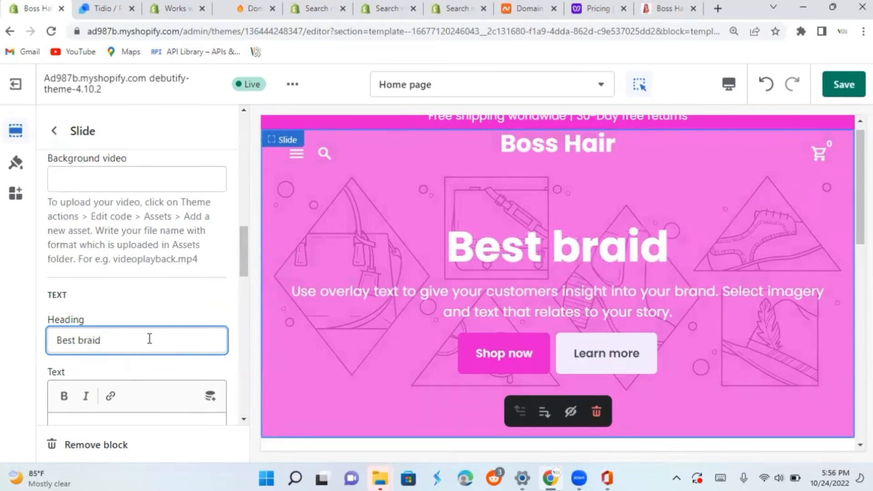
type("wigs")
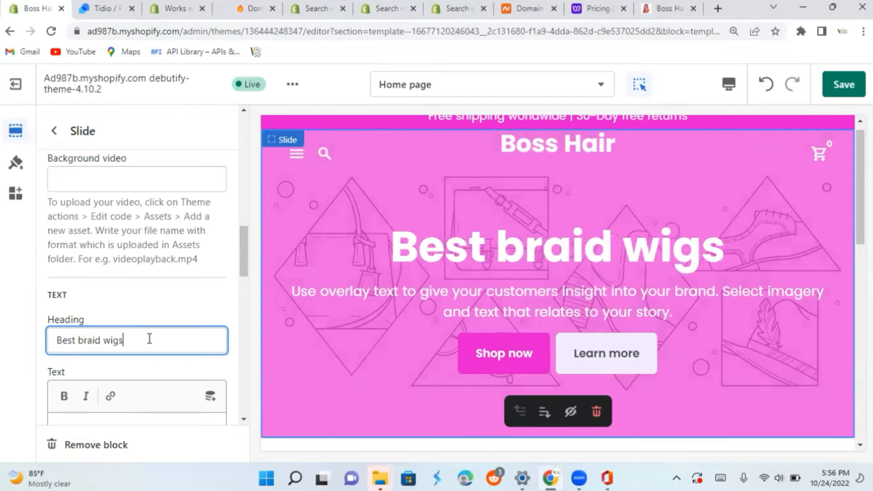
Replace the end of the first slide's text after "Select imagery" with the filler letters "aghjnkj"
left_click_drag(242, 260, 242, 282)
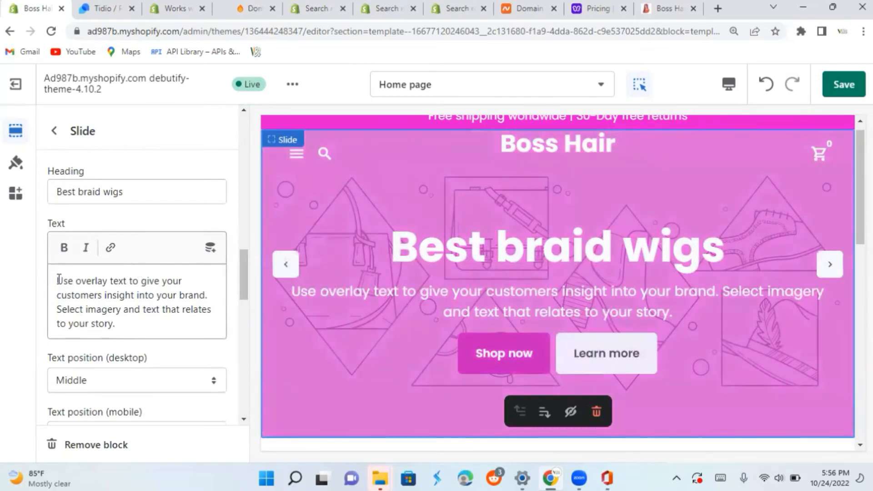
left_click(112, 325)
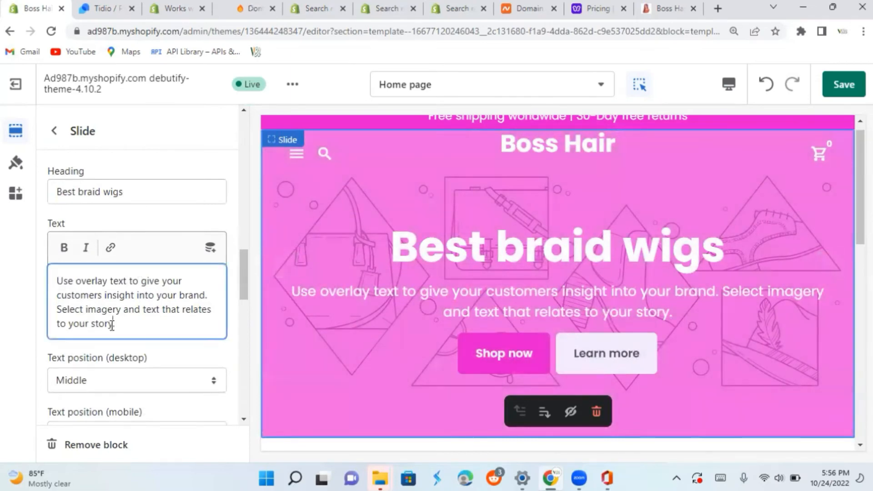
key("BackSpace")
key("BackSpace")
key("BackSpace")
key("BackSpace")
key("BackSpace")
key("BackSpace")
key("BackSpace")
key("BackSpace")
key("BackSpace")
key("BackSpace")
key("BackSpace")
key("BackSpace")
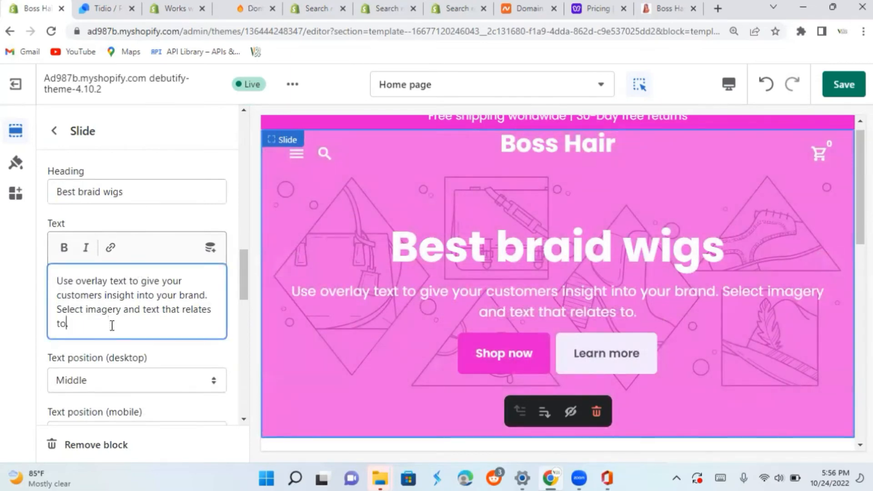
key("BackSpace")
key("BackSpace")
key("BackSpace")
key("BackSpace")
key("BackSpace")
key("BackSpace")
key("BackSpace")
key("BackSpace")
key("BackSpace")
key("BackSpace")
key("BackSpace")
key("BackSpace")
key("BackSpace")
key("BackSpace")
key("BackSpace")
key("BackSpace")
key("BackSpace")
key("BackSpace")
key("BackSpace")
key("BackSpace")
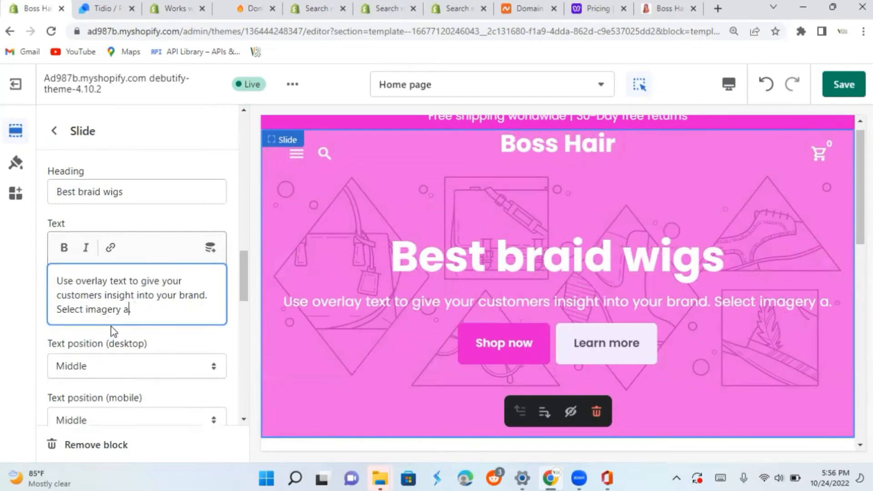
type("ghjnkj")
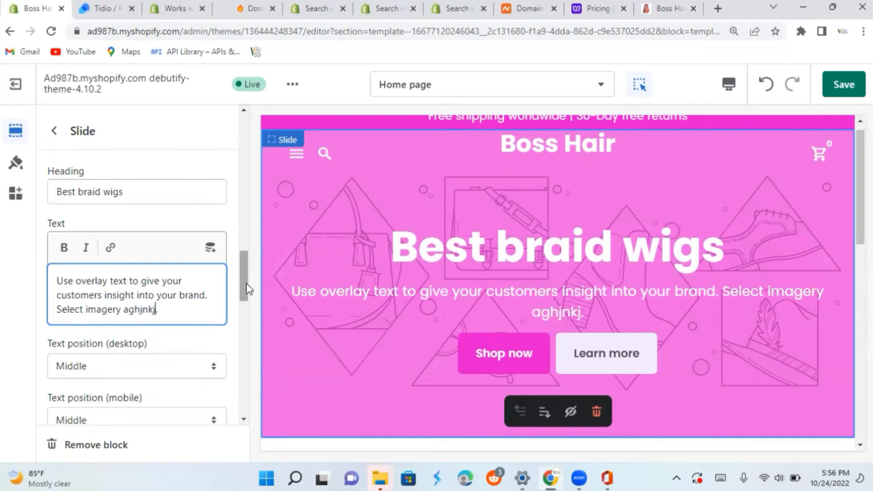
Trim the filler letters so the slide's text ends with "Select imageryj."
left_click_drag(244, 283, 243, 302)
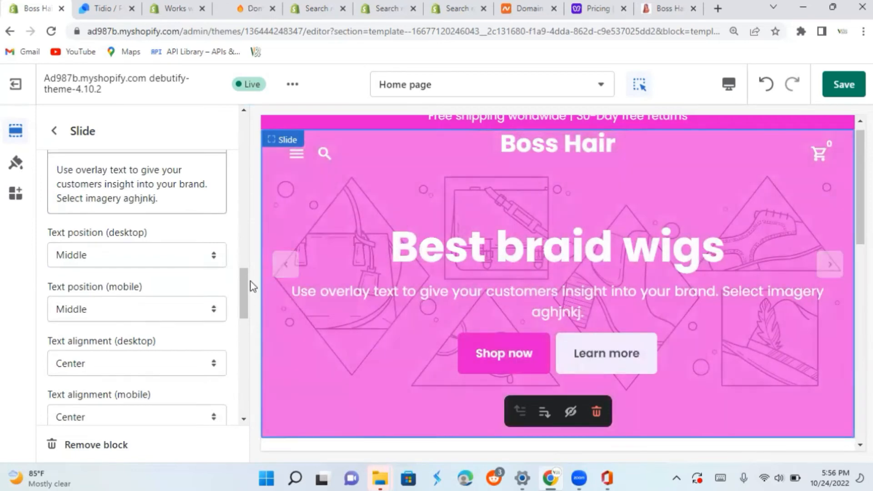
left_click(155, 200)
key("BackSpace")
key("BackSpace")
key("BackSpace")
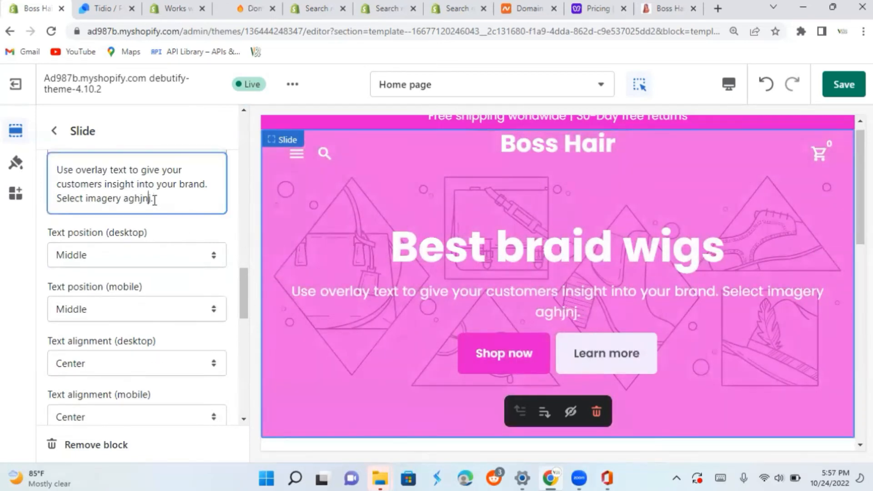
key("BackSpace")
key("BackSpace")
key("BackSpace")
key("BackSpace")
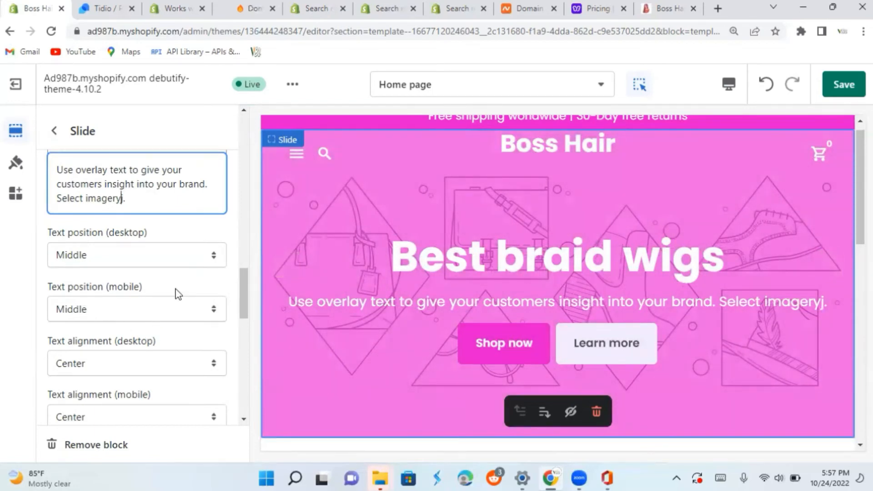
Review the slide's text position and alignment options for desktop and mobile, plus its custom font and button settings
left_click(208, 261)
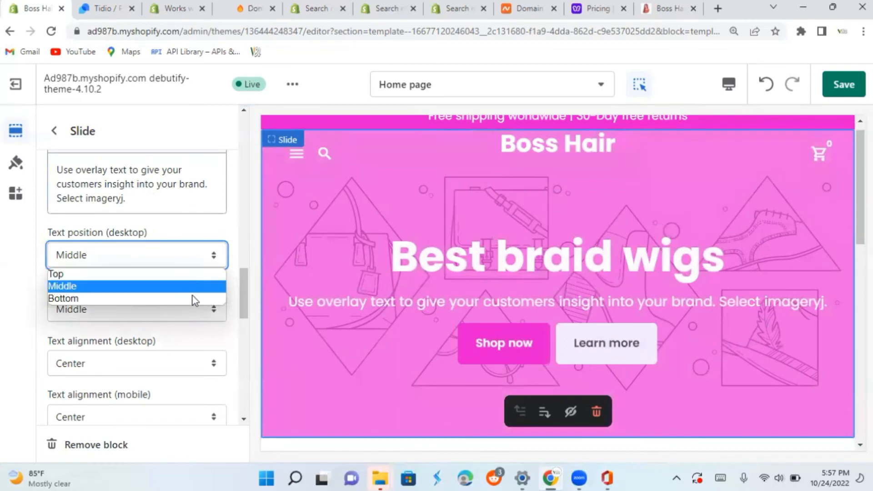
left_click(182, 357)
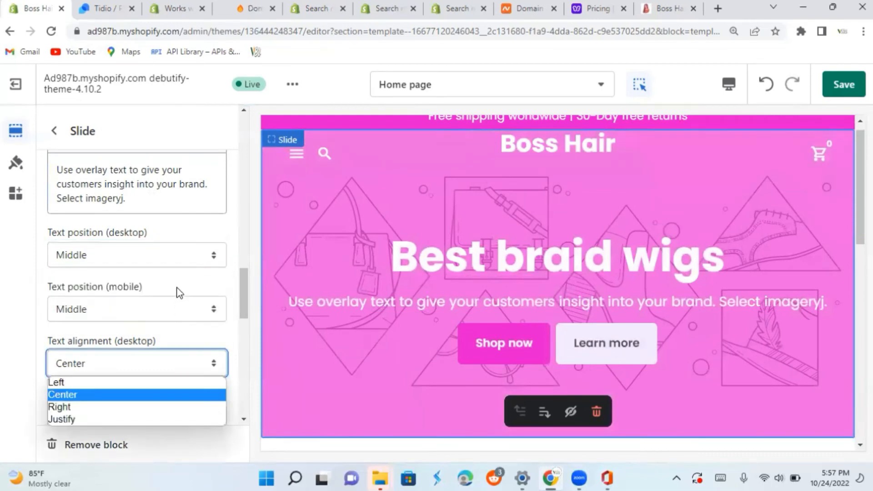
left_click(213, 309)
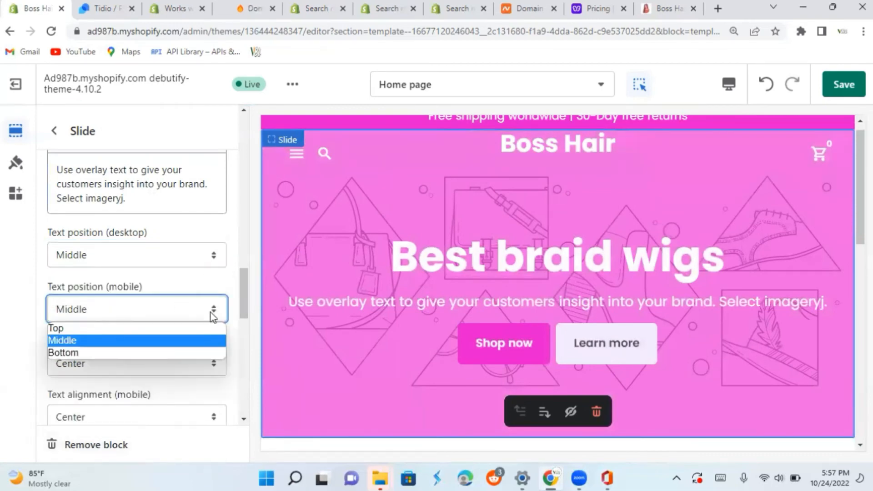
left_click(211, 274)
left_click_drag(245, 295, 247, 331)
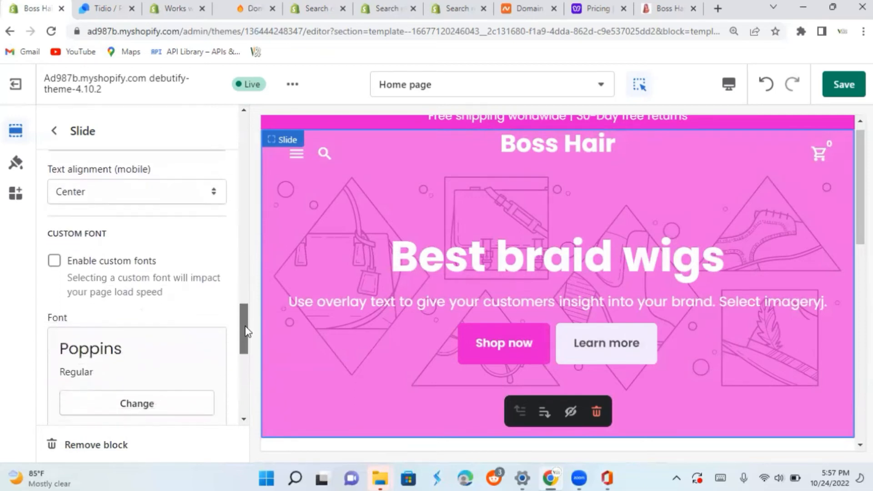
left_click_drag(246, 332, 247, 370)
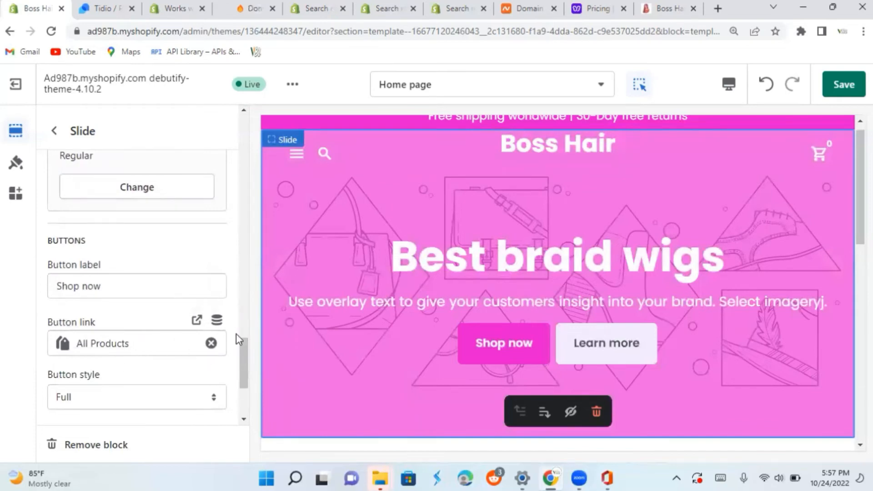
Clear the "Learn more" label of the slide's second button
left_click_drag(243, 352, 248, 388)
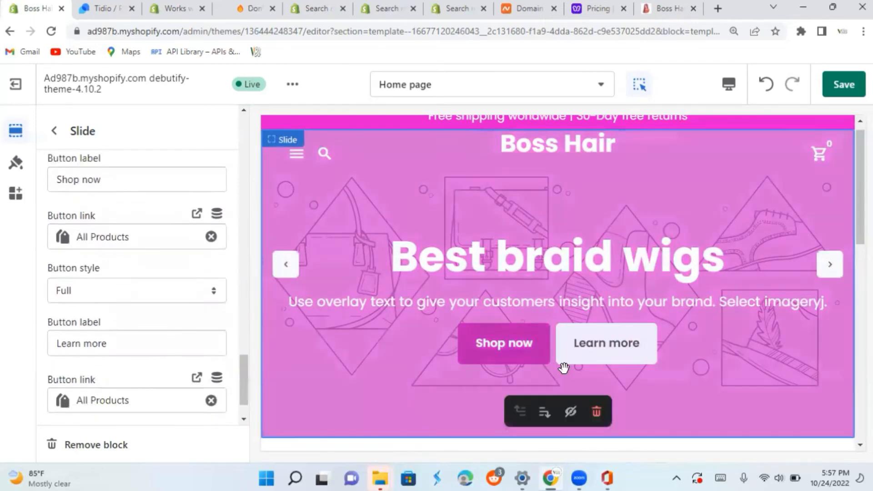
left_click(121, 343)
key("BackSpace")
key("BackSpace")
key("BackSpace")
key("BackSpace")
key("BackSpace")
key("BackSpace")
key("BackSpace")
key("BackSpace")
key("BackSpace")
key("BackSpace")
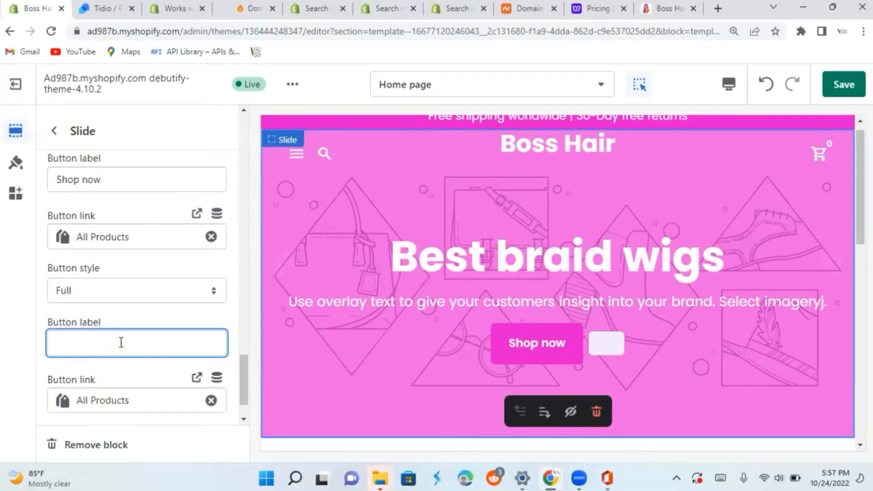
Browse the library and free images, and set the slide's mobile background to the library portrait of the woman with the high braided ponytail
left_click_drag(242, 389, 253, 205)
left_click(162, 247)
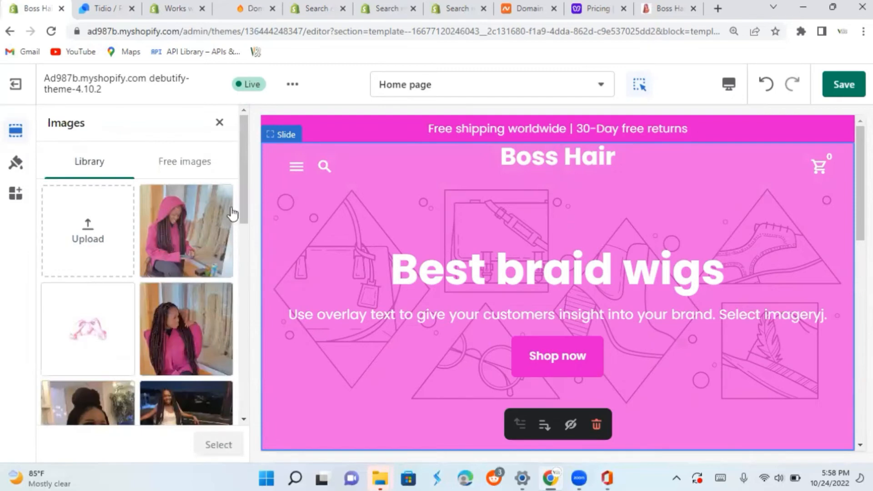
mouse_move(249, 189)
left_mouse_down()
mouse_move(246, 201)
mouse_move(245, 184)
left_mouse_up()
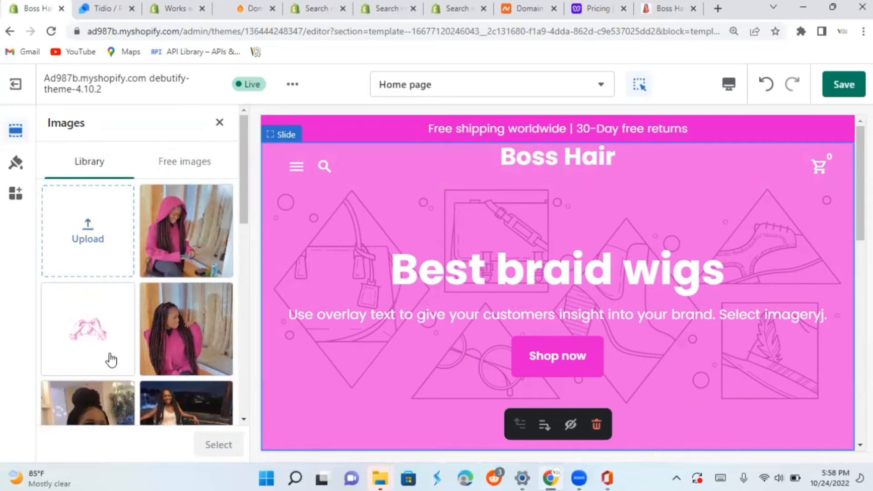
left_click(211, 165)
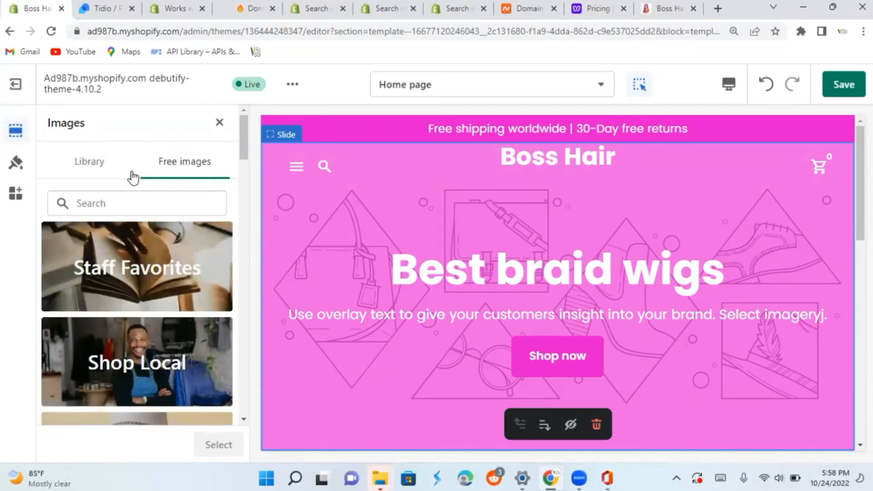
left_click_drag(243, 146, 252, 118)
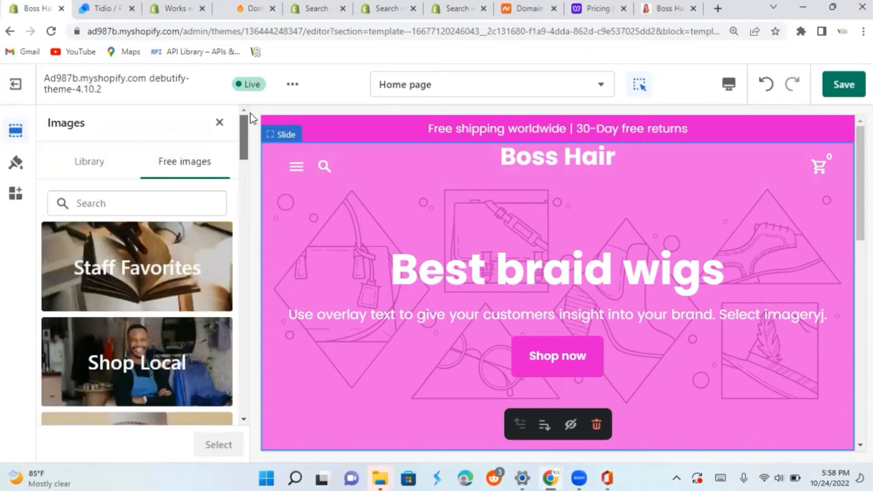
left_click(90, 164)
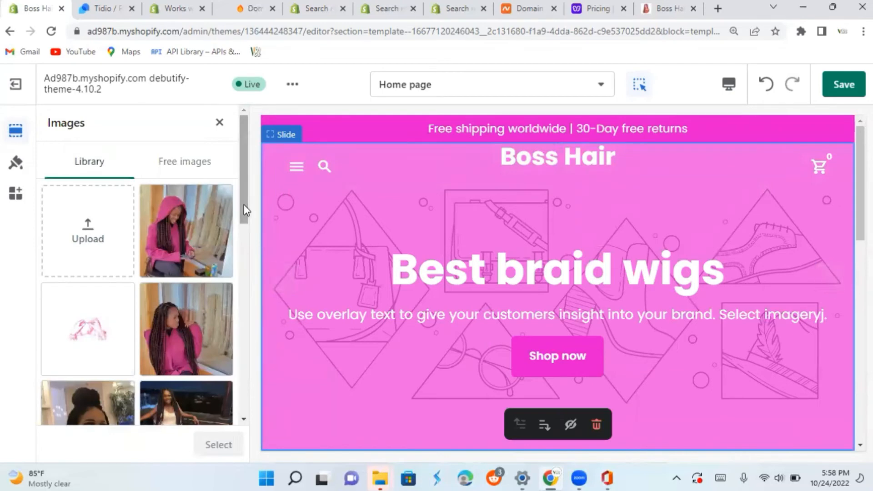
left_click_drag(244, 203, 247, 270)
left_click(86, 343)
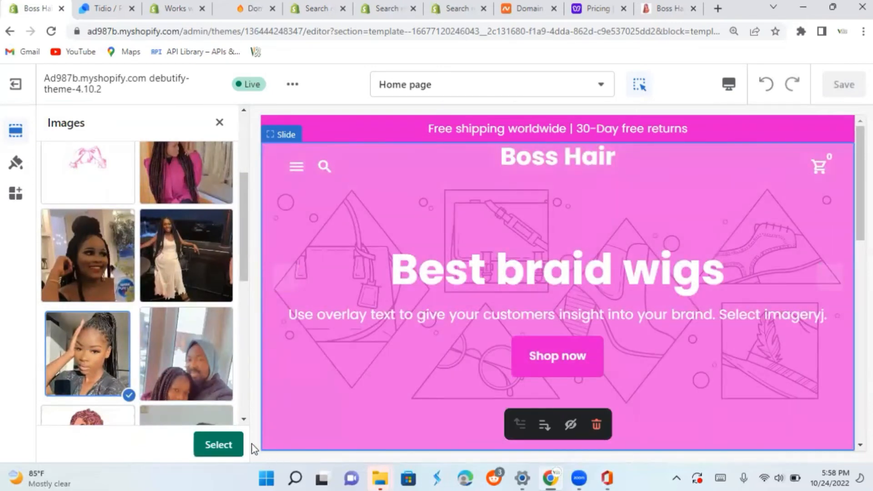
left_click(230, 444)
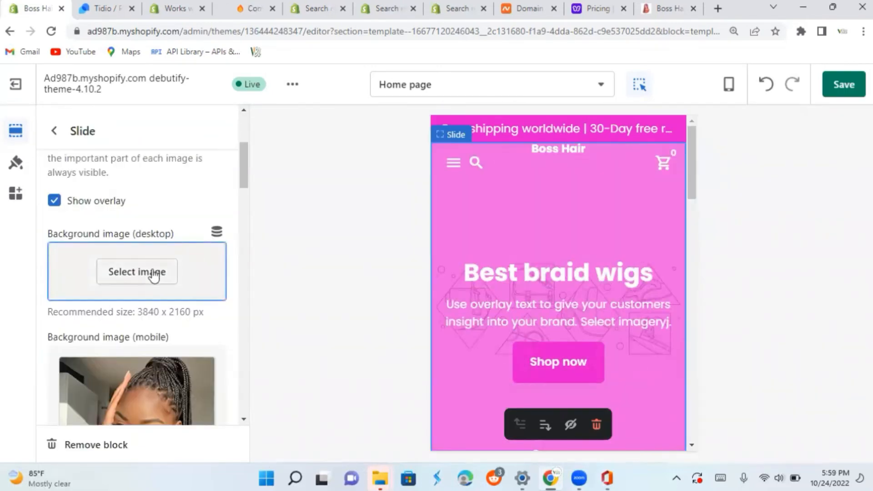
Set the slide's desktop background image to the library image "Hair banner 3"
left_click(154, 276)
scroll(136, 318, "down", 5)
left_click(86, 343)
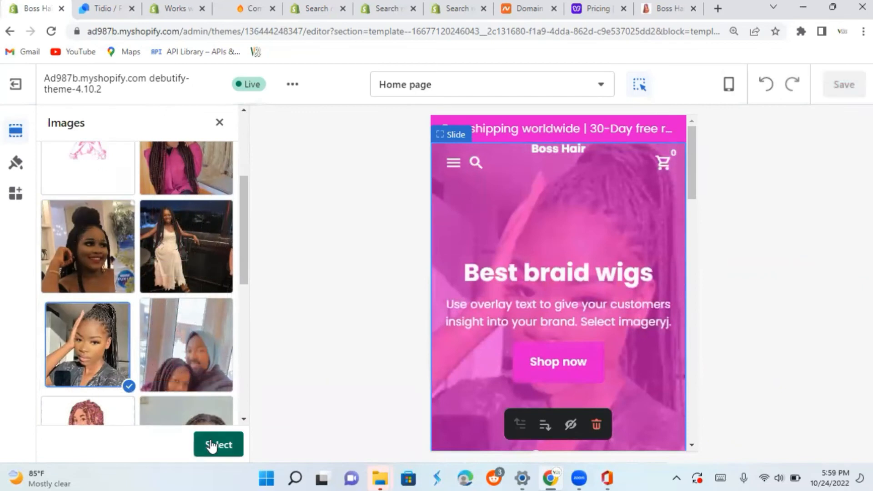
left_click(212, 445)
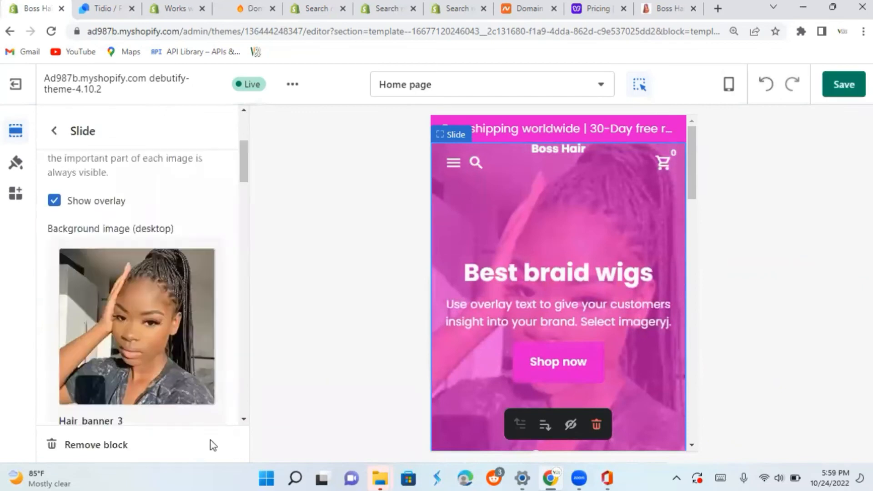
Switch the theme preview from mobile to desktop view and check the slide's background there
left_click(729, 86)
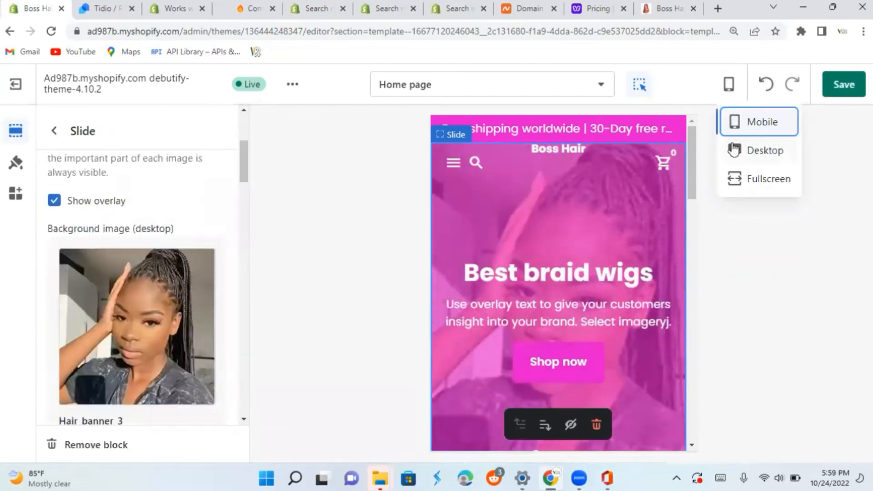
left_click(734, 150)
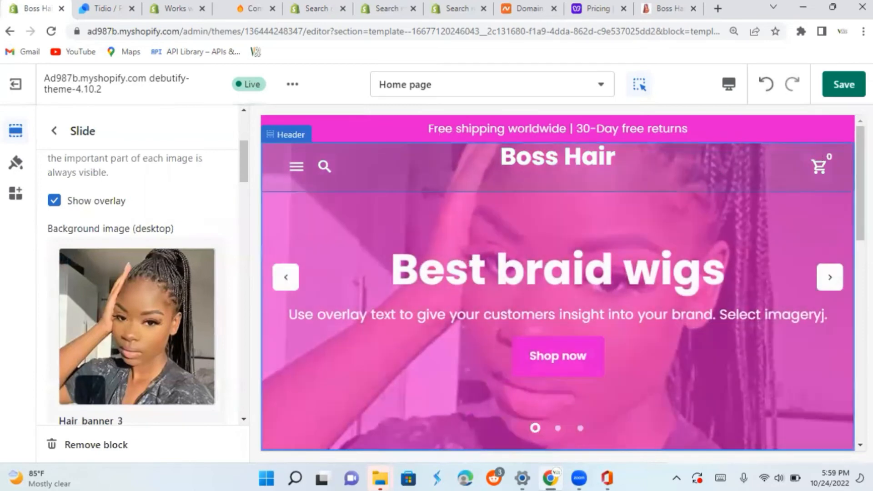
mouse_move(861, 173)
left_mouse_down()
mouse_move(860, 231)
mouse_move(860, 171)
left_mouse_up()
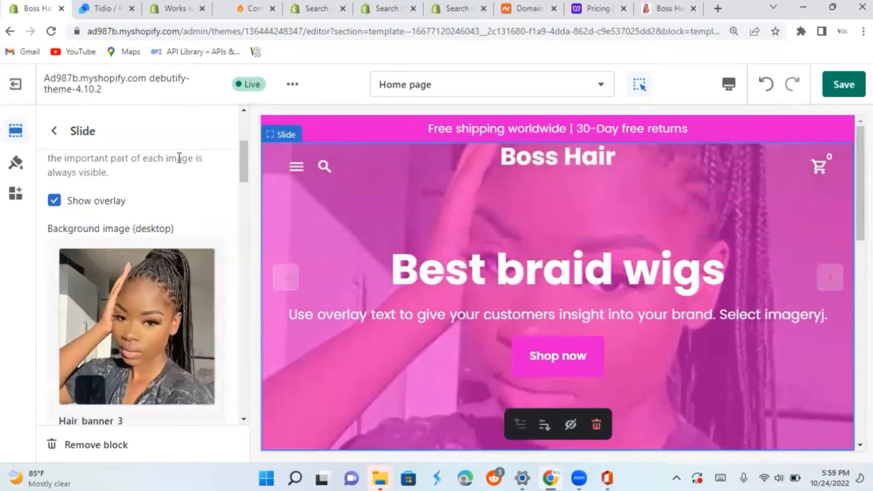
Open the slideshow's second slide and set its mobile background to the library image Hair_banner_5
left_click(54, 135)
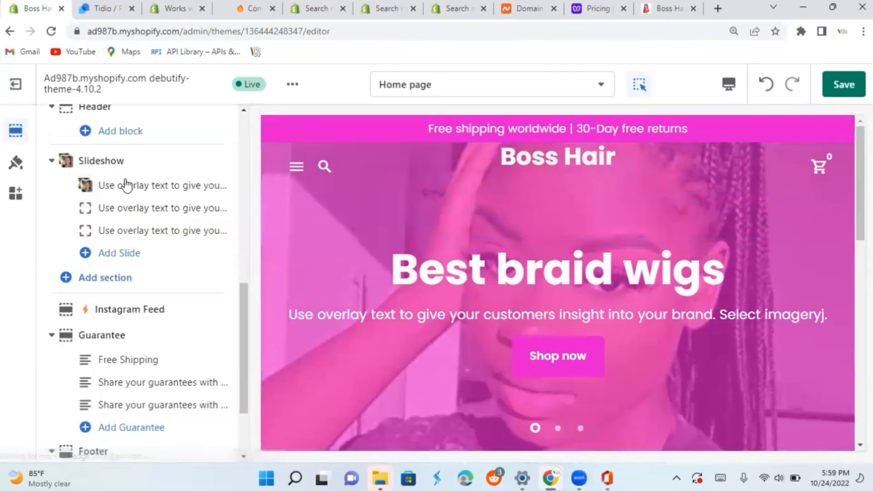
left_click(101, 210)
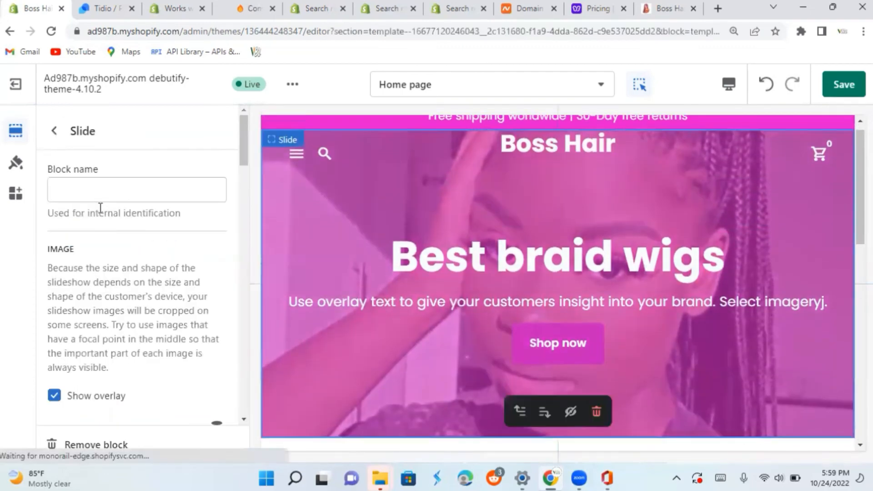
left_click_drag(256, 162, 248, 200)
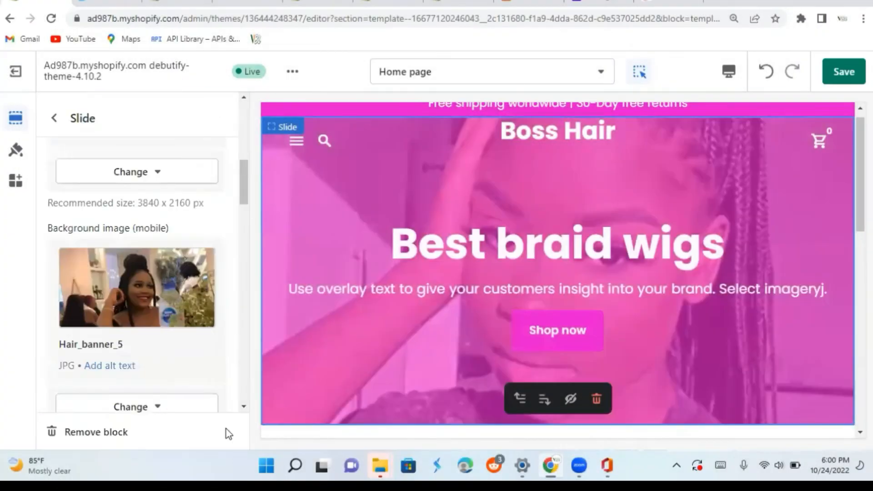
left_click_drag(244, 213, 248, 283)
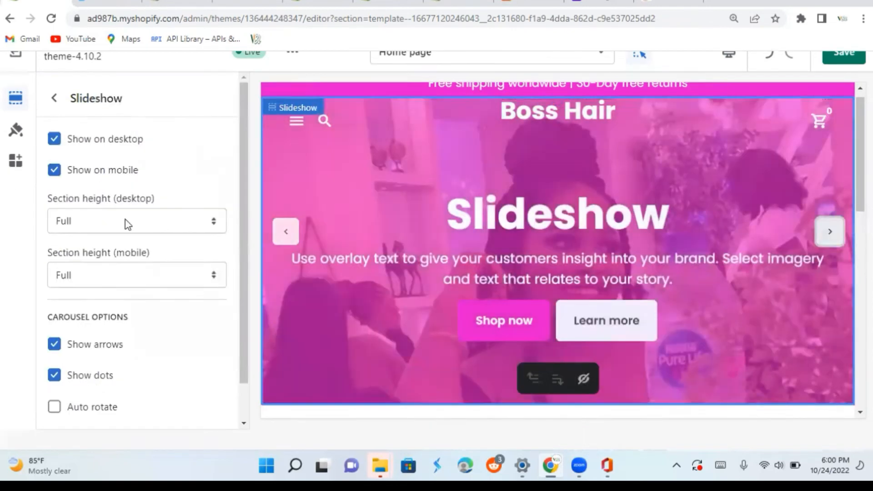
Replace the second slide's heading with "Lengthy braids", correcting the misspelled first word
scroll(241, 313, "down", 1)
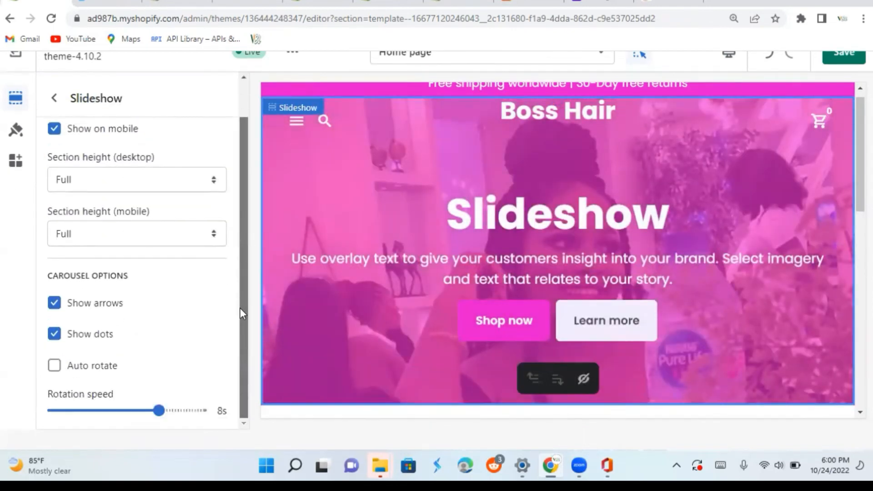
scroll(242, 313, "up", 1)
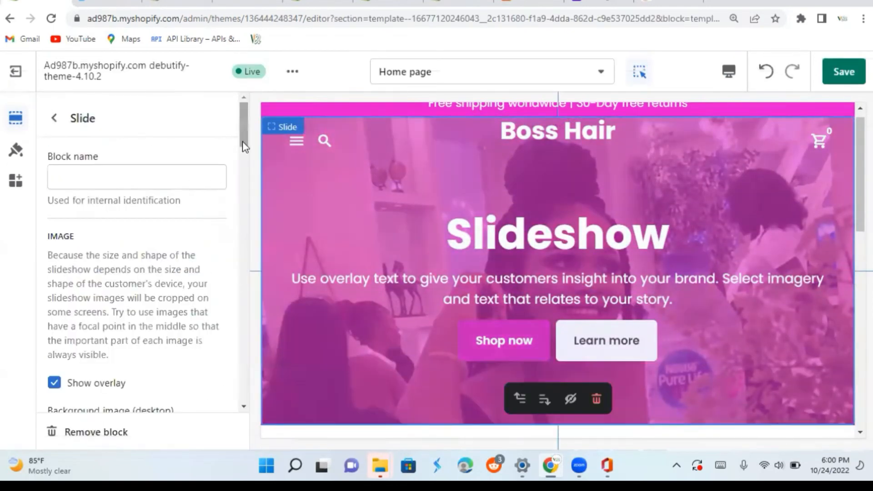
scroll(167, 309, "down", 5)
double_click(147, 330)
key("BackSpace")
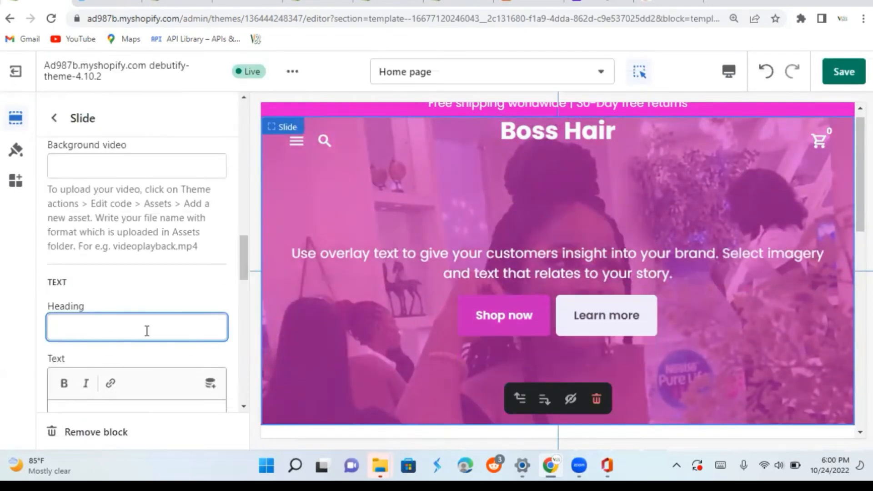
type("Lenthy braids")
right_click(73, 328)
left_click(93, 181)
Clear the "Learn more" label of the second slide's second button
left_click_drag(246, 257, 246, 378)
triple_click(136, 282)
key("BackSpace")
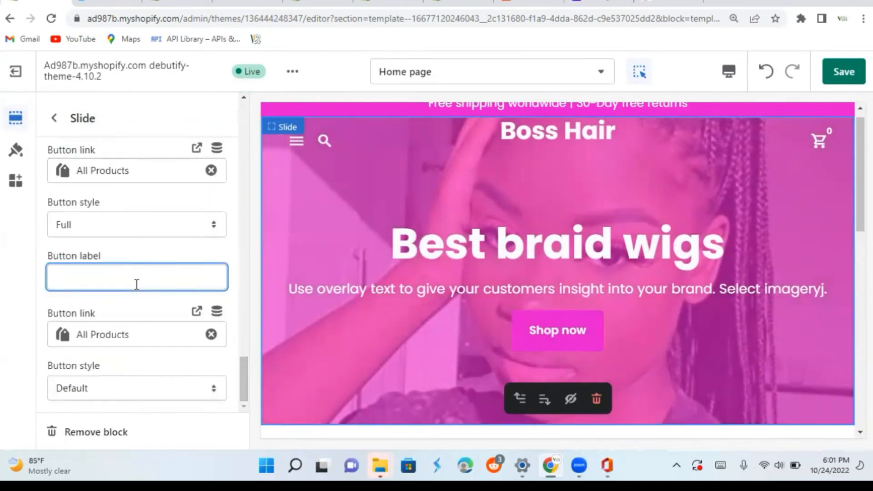
Review the image settings of the slideshow's first and second slides
left_click(101, 236)
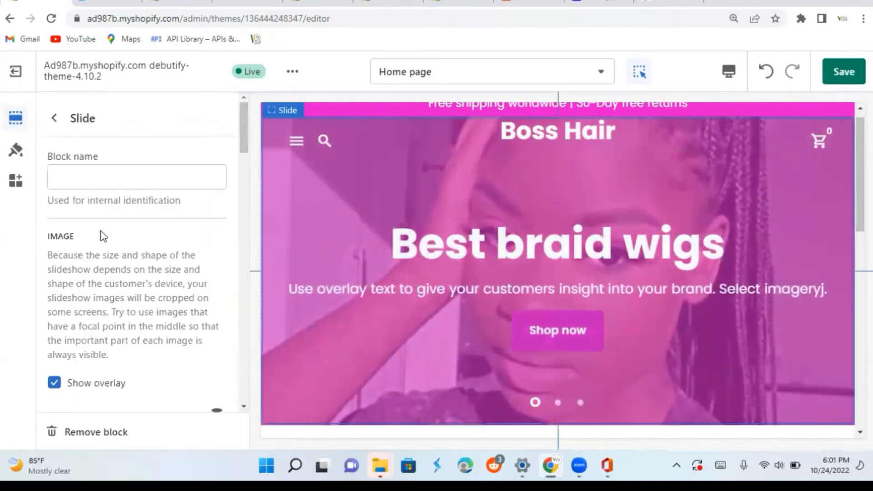
left_click_drag(246, 141, 247, 177)
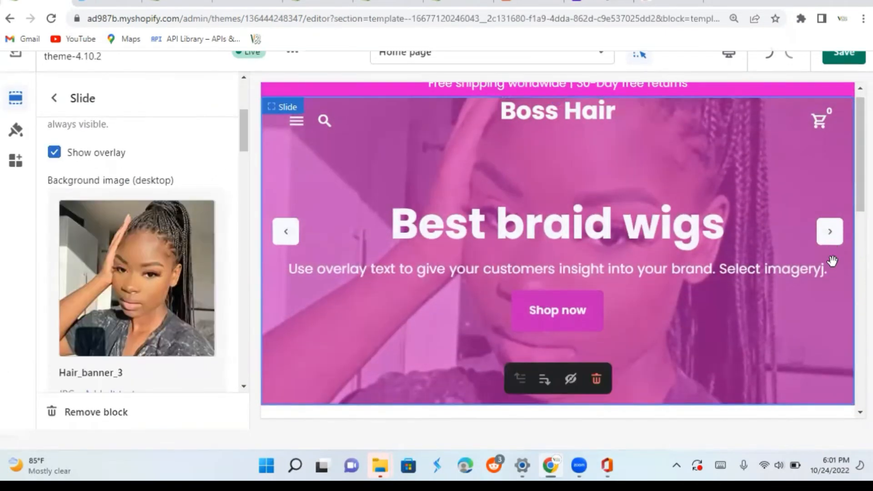
left_click(54, 99)
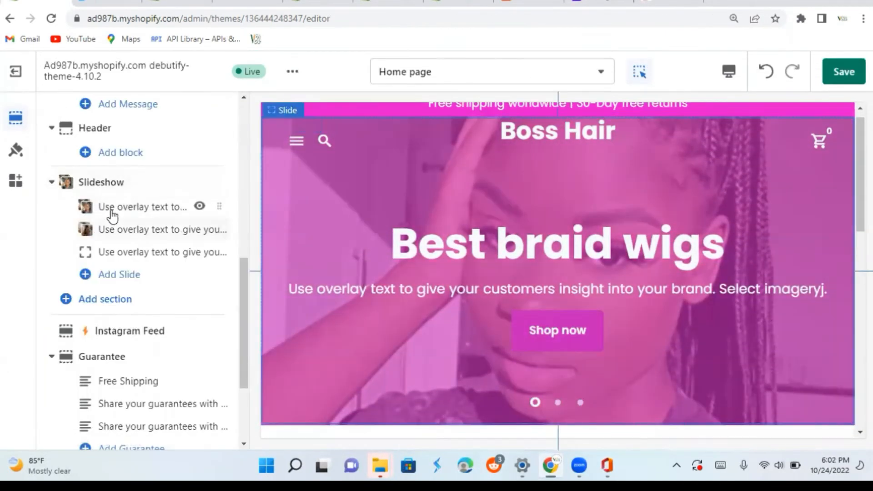
left_click(111, 227)
left_click_drag(246, 142, 247, 167)
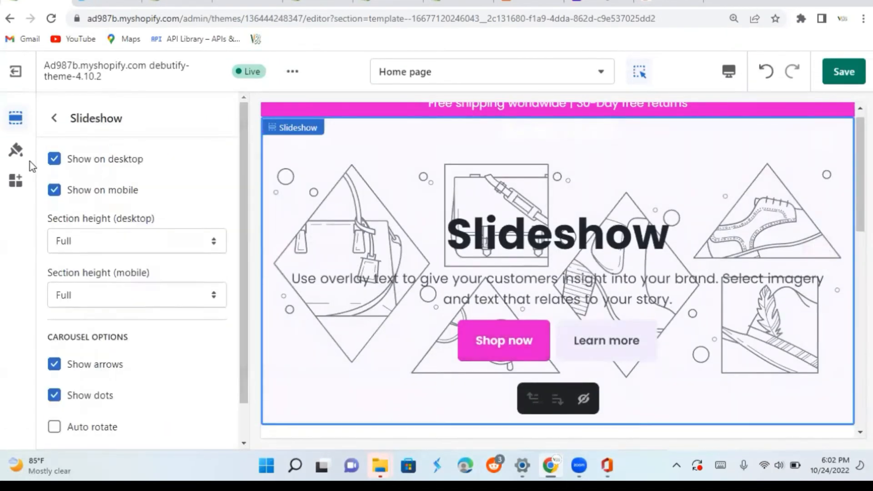
Select the third slide and replace its heading with "Beautiful wigs"
left_click(366, 280)
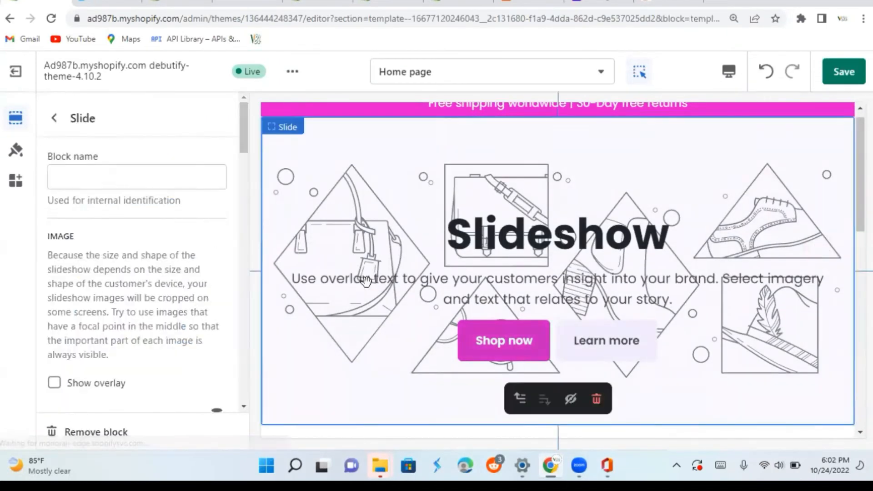
left_click_drag(244, 138, 244, 261)
double_click(111, 259)
key("BackSpace")
type("Beautiful wigf")
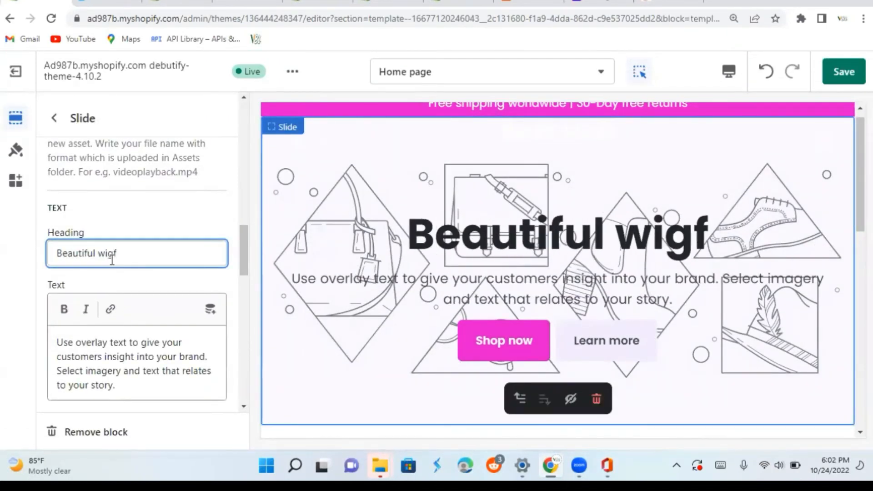
key("BackSpace")
type("s")
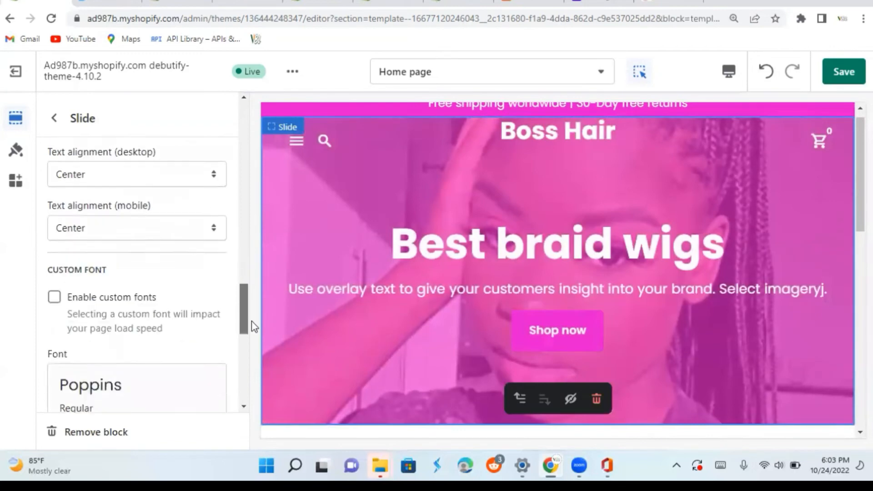
Clear the "Learn more" label of the third slide's second button
scroll(136, 272, "down", 10)
triple_click(154, 286)
key("BackSpace")
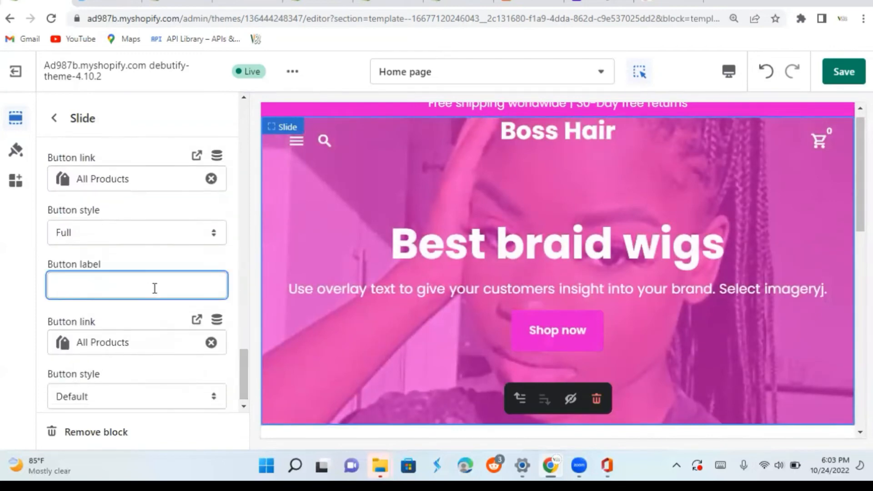
Set the third slide's desktop and mobile backgrounds to the library photo of the woman in the white dress
left_click_drag(244, 369, 244, 185)
left_click(137, 142)
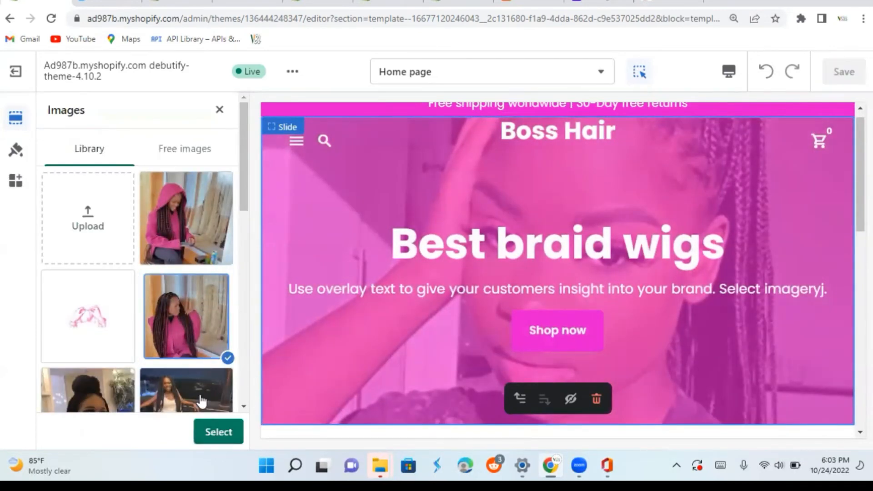
left_click(202, 402)
left_click(219, 432)
mouse_move(243, 154)
left_mouse_down()
mouse_move(255, 226)
mouse_move(247, 155)
left_mouse_up()
left_click(137, 380)
left_click(192, 387)
left_click(218, 432)
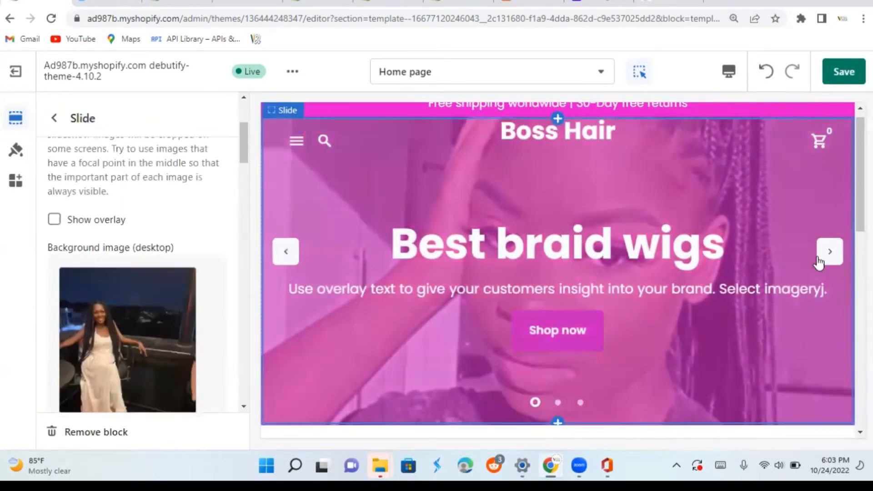
Advance the previewed slideshow to the third slide to check its text against the photo, and review the slideshow settings
left_click(830, 262)
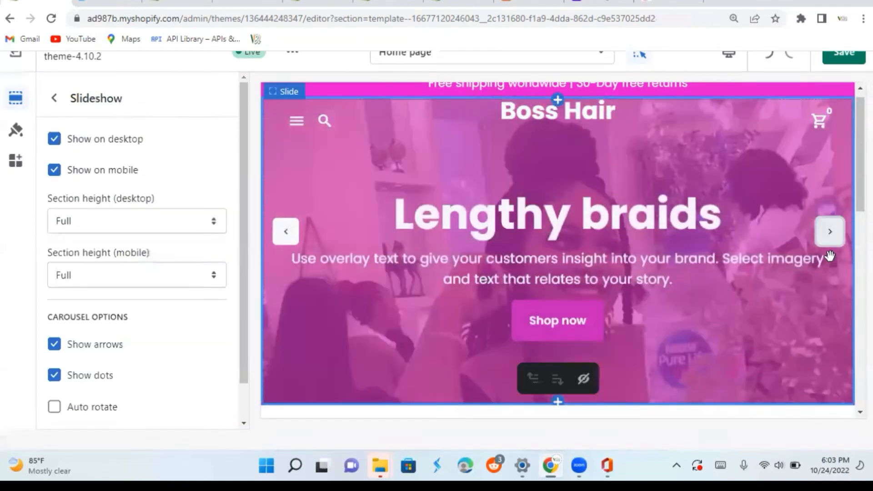
left_click(830, 235)
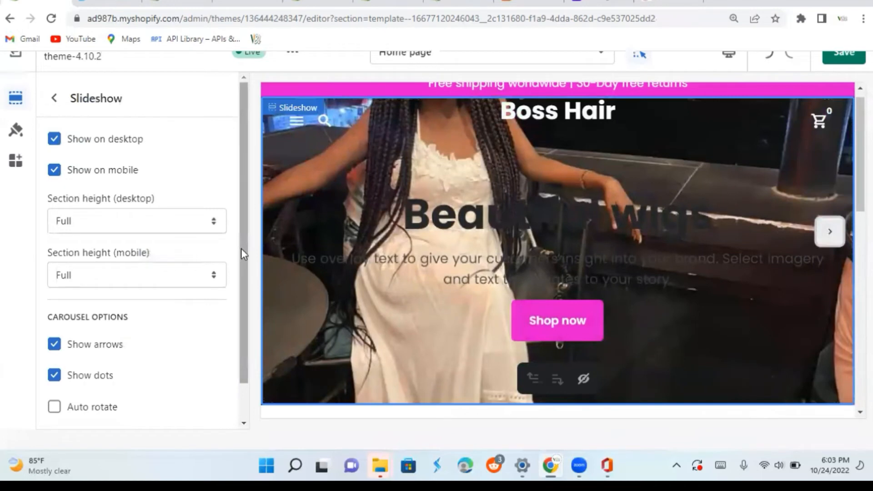
scroll(244, 275, "down", 1)
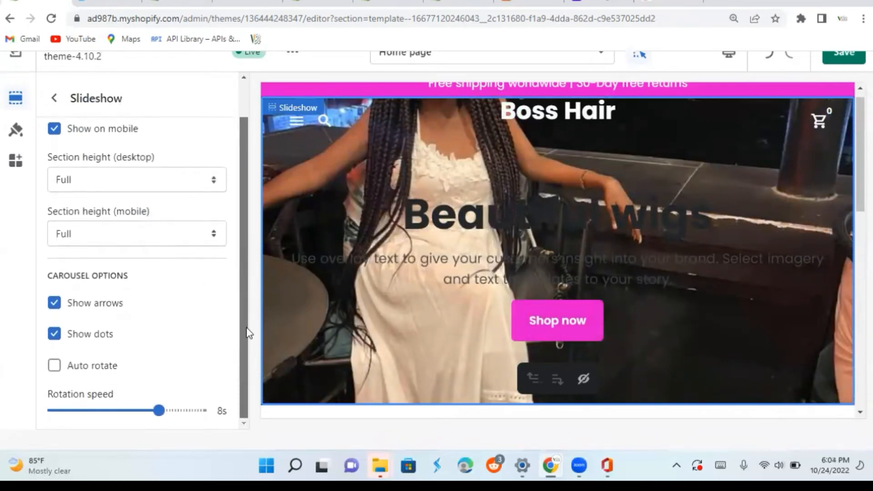
scroll(242, 208, "up", 1)
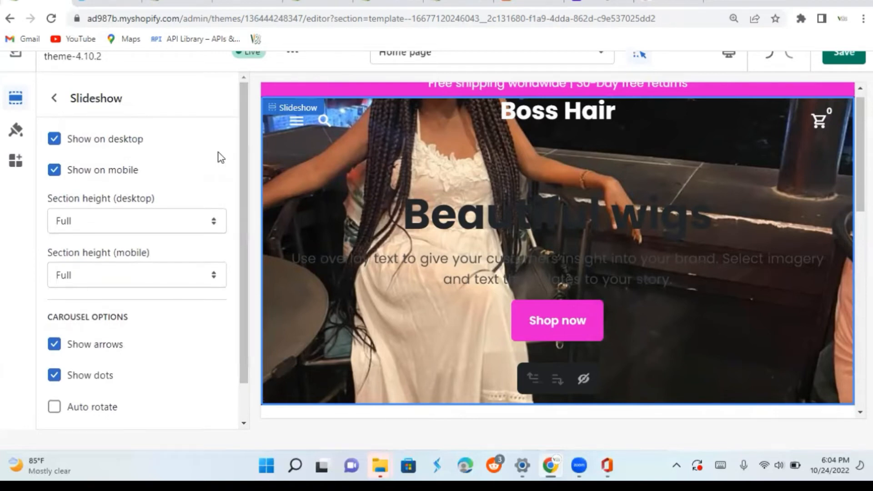
Turn on the overlay for the third slide and check that slide in the slideshow preview
left_click(55, 101)
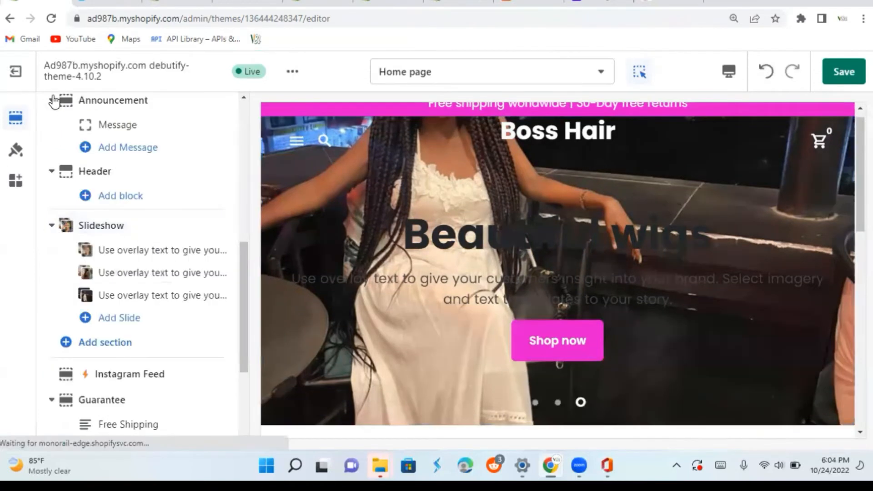
left_click(105, 297)
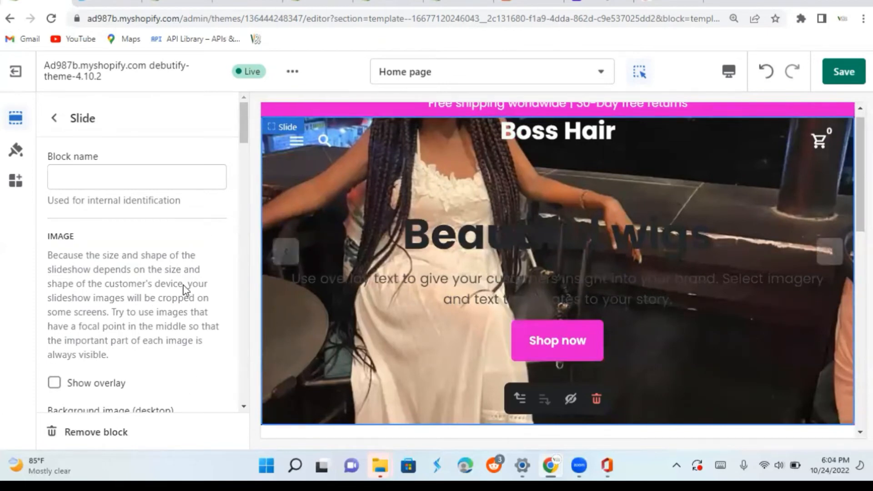
left_click(55, 387)
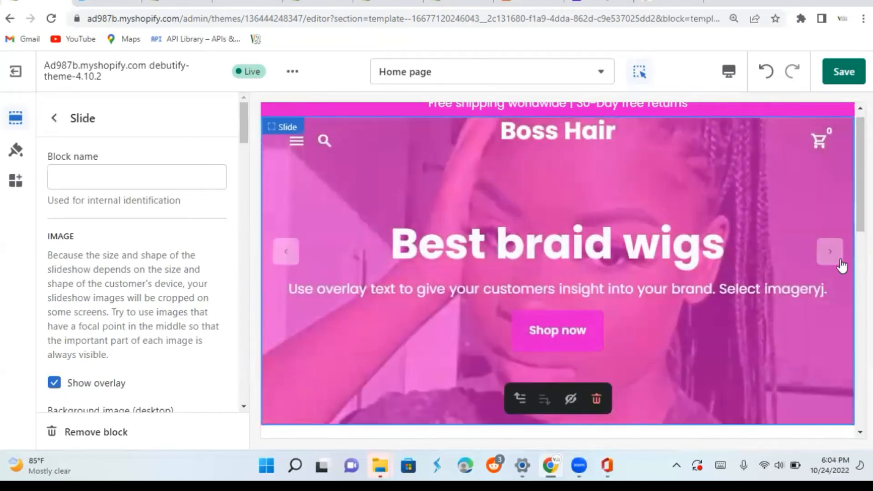
left_click(834, 260)
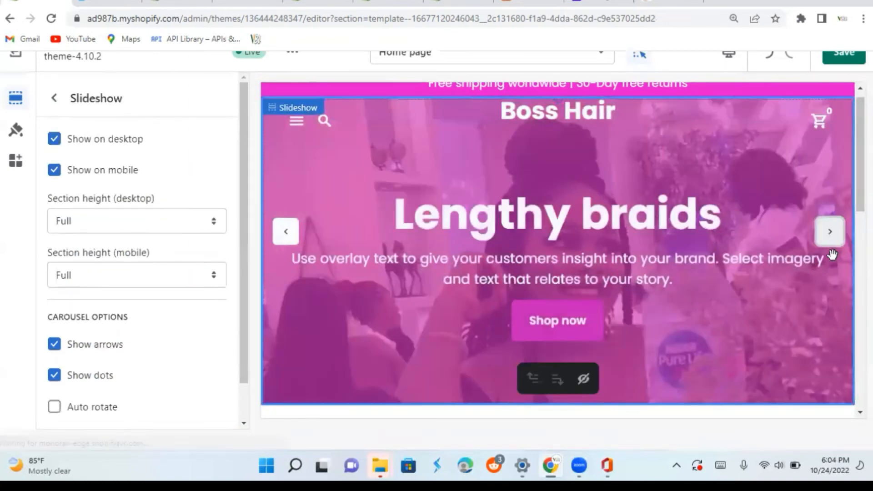
left_click(831, 243)
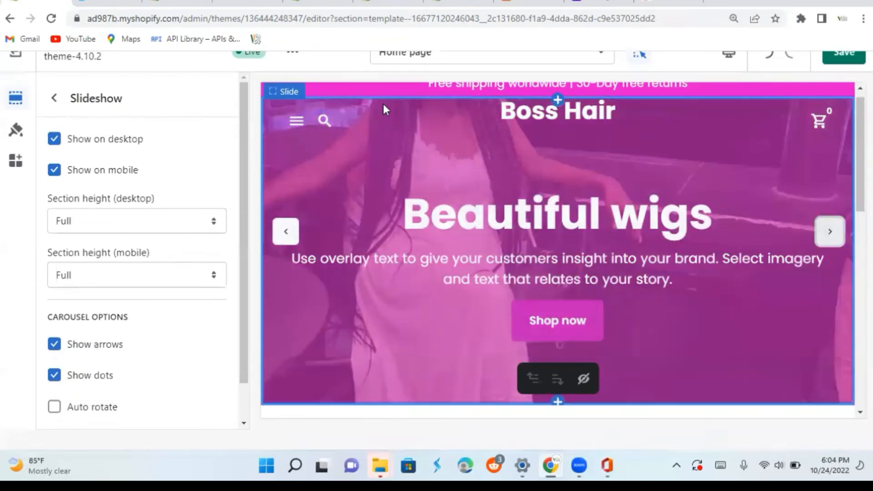
scroll(383, 104, "up", 1)
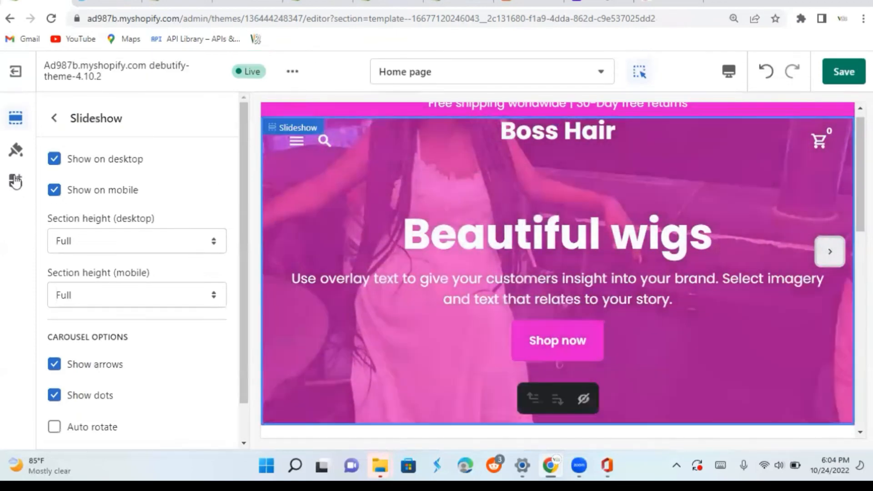
Add a Featured Collection section below the slideshow on the home page
left_click(53, 119)
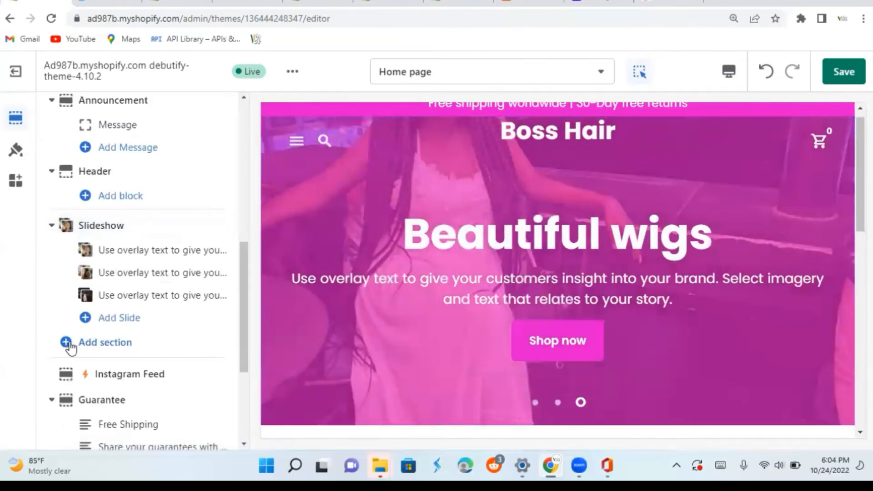
left_click(66, 344)
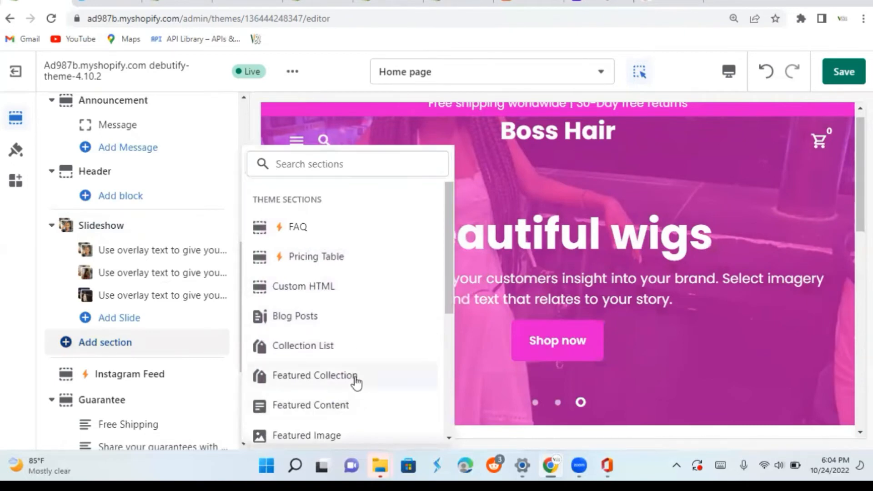
left_click(355, 380)
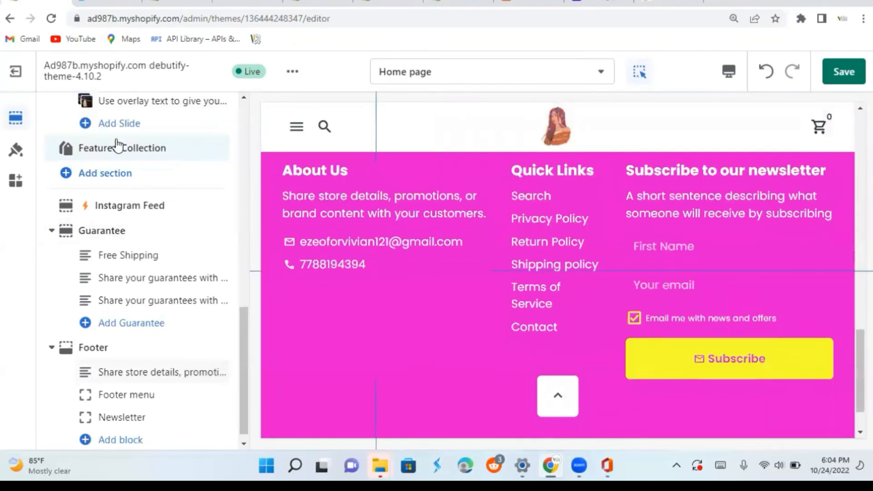
Change the Featured Collection section's heading to "Best Sellers"
left_click(118, 148)
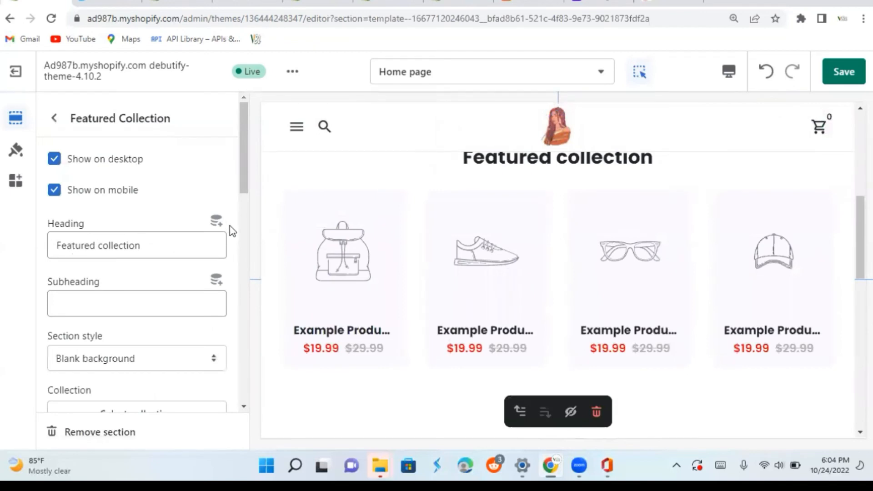
left_click(141, 245)
key("BackSpace")
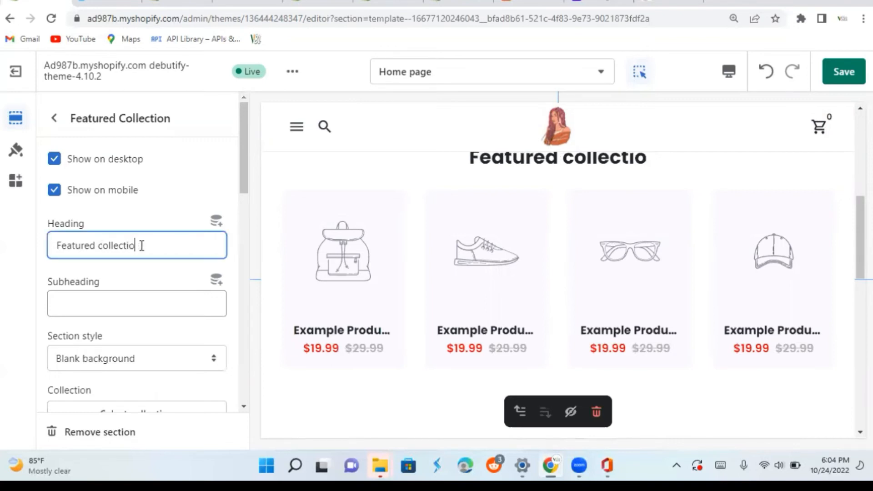
key("BackSpace")
key("BackSpace")
key("BackSpace")
key("BackSpace")
key("BackSpace")
key("BackSpace")
key("BackSpace")
key("BackSpace")
key("BackSpace")
key("BackSpace")
key("BackSpace")
key("BackSpace")
key("BackSpace")
key("BackSpace")
key("BackSpace")
key("BackSpace")
key("BackSpace")
key("BackSpace")
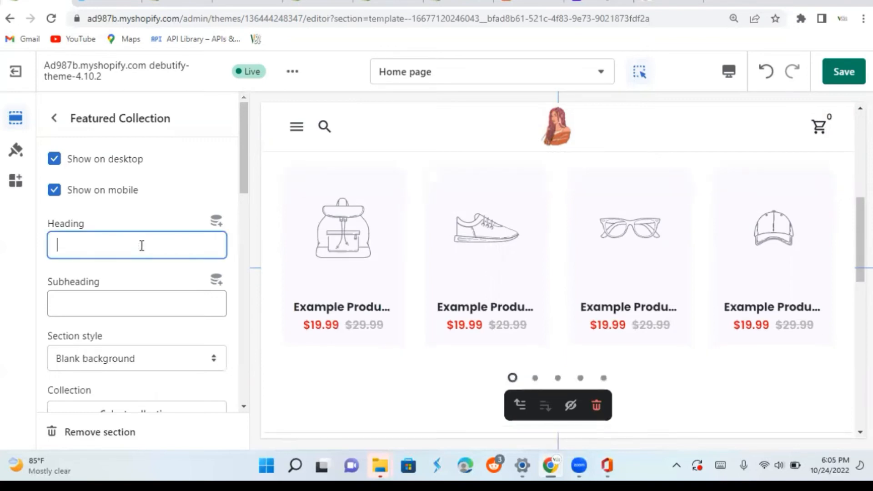
type("Best ")
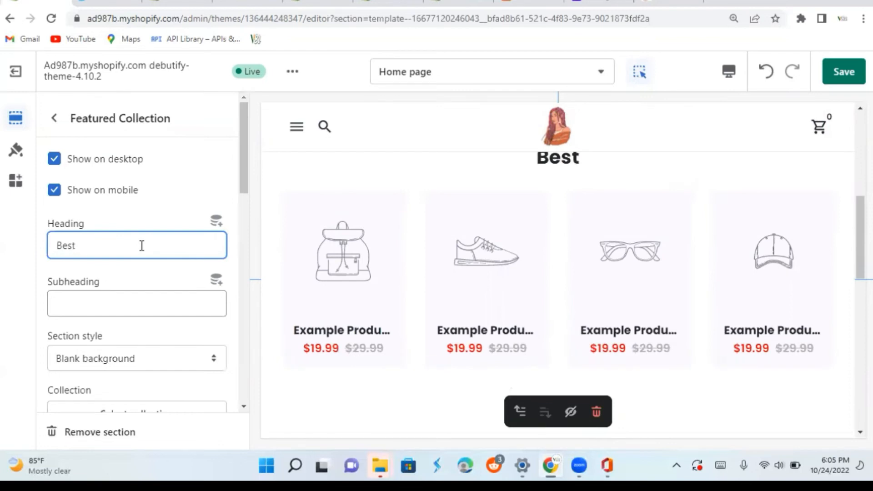
type("Selle")
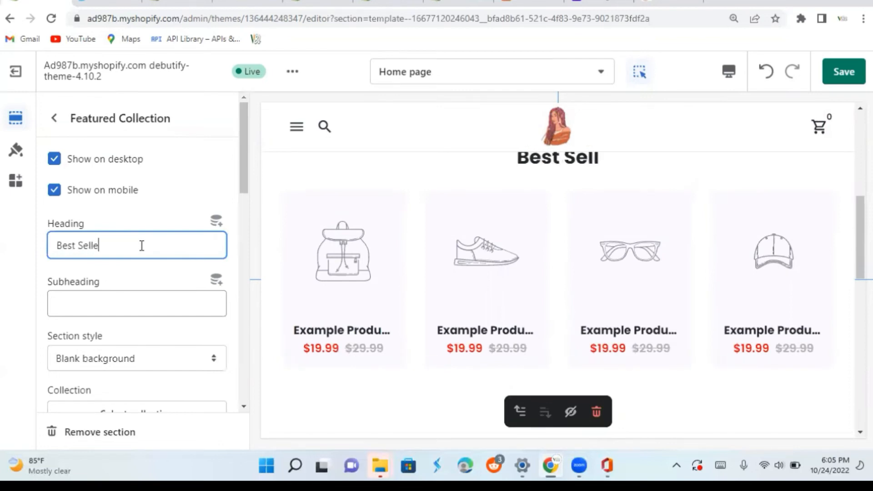
type("rs")
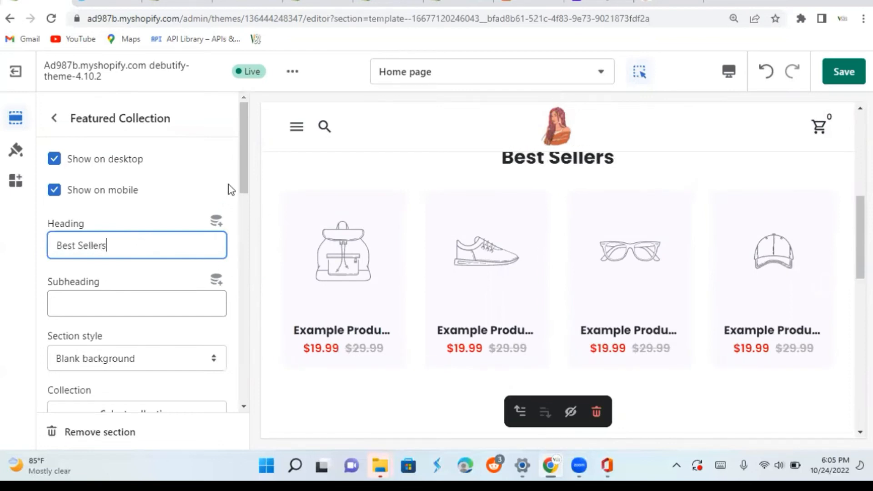
Set the Featured Collection section's style to Accent background and check it in the preview
left_click_drag(246, 177, 248, 221)
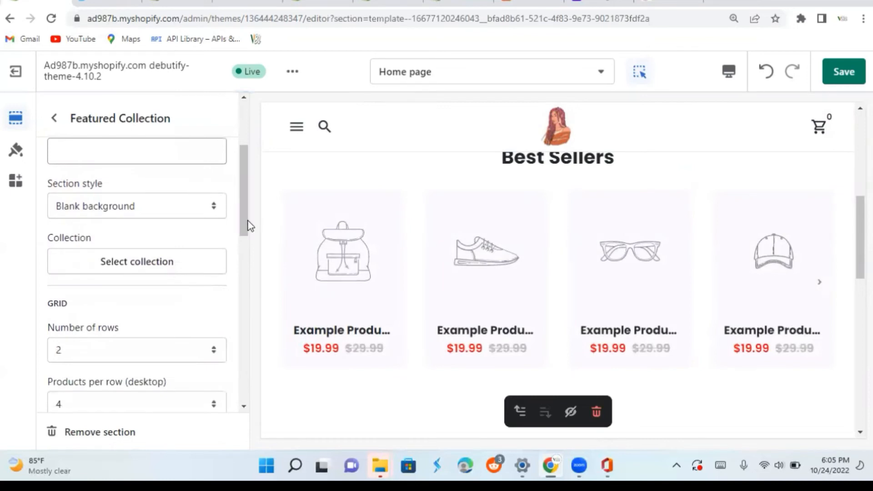
left_click(199, 210)
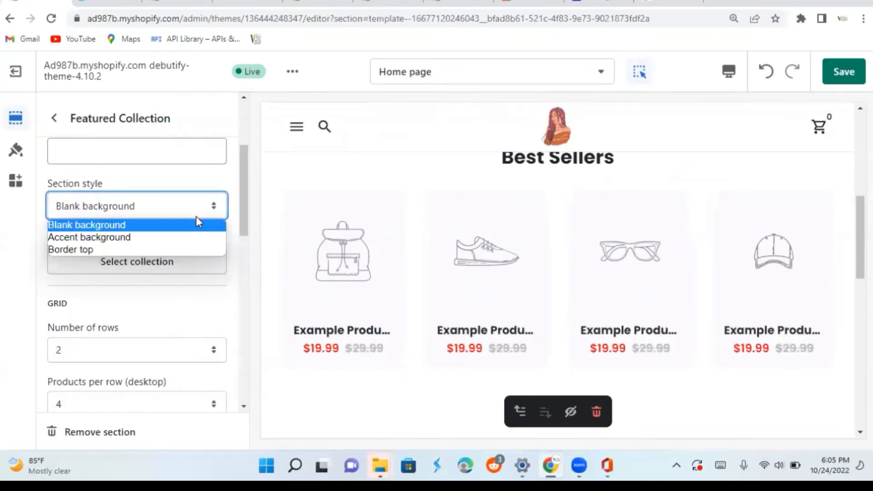
left_click(195, 241)
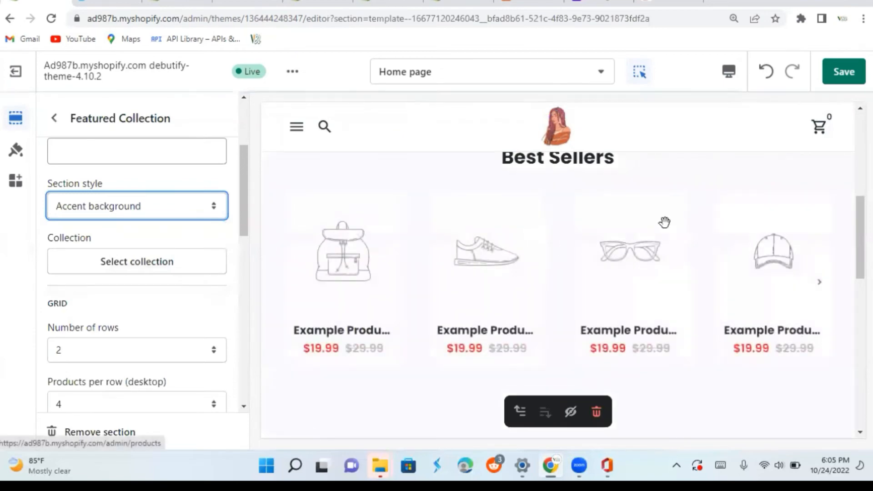
mouse_move(860, 254)
left_mouse_down()
mouse_move(860, 216)
mouse_move(860, 259)
left_mouse_up()
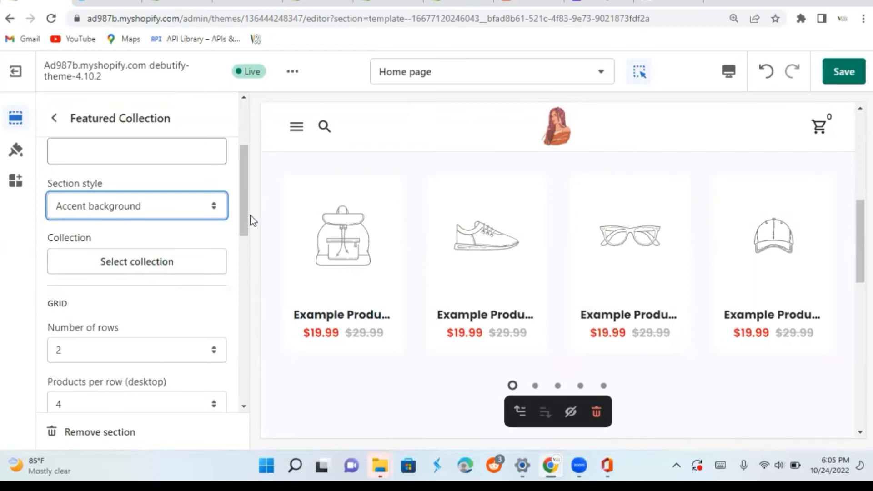
Assign the "Best braid wig" collection to the Featured Collection section
scroll(247, 232, "down", 2)
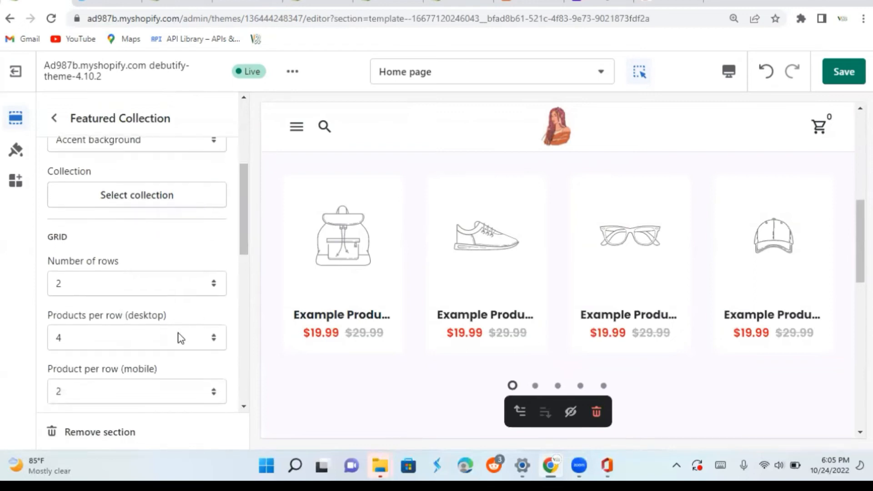
left_click(130, 199)
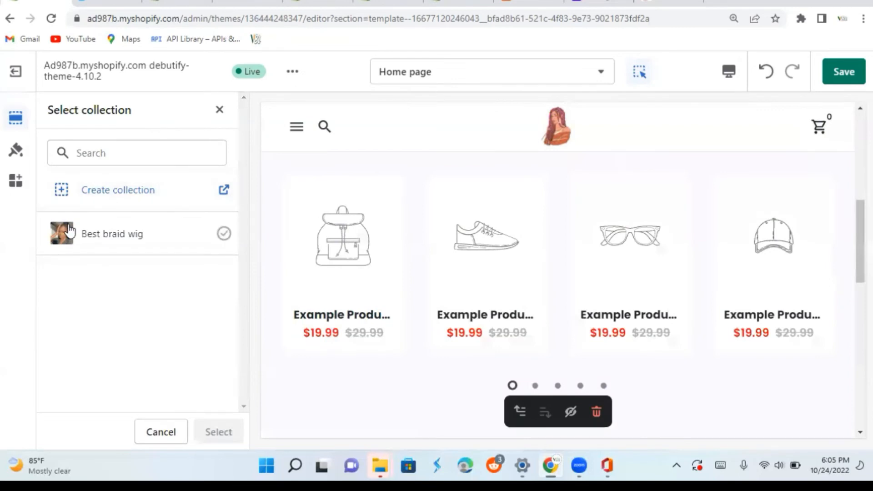
left_click(98, 241)
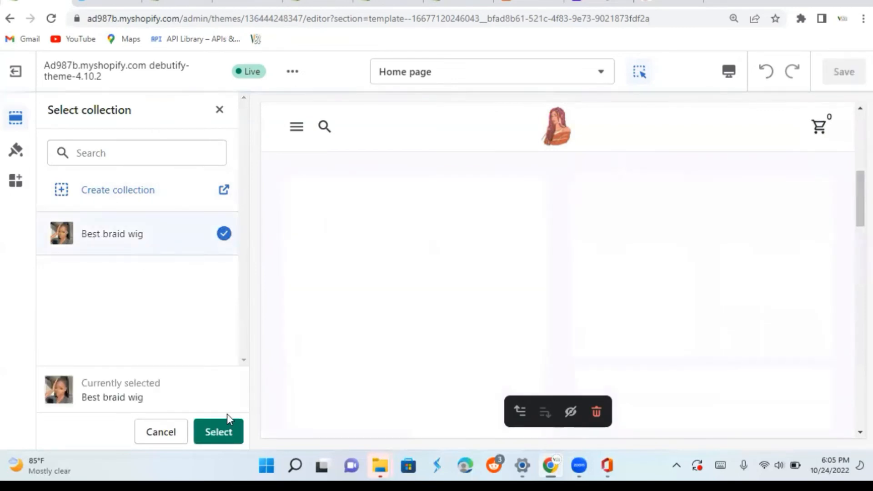
left_click(223, 435)
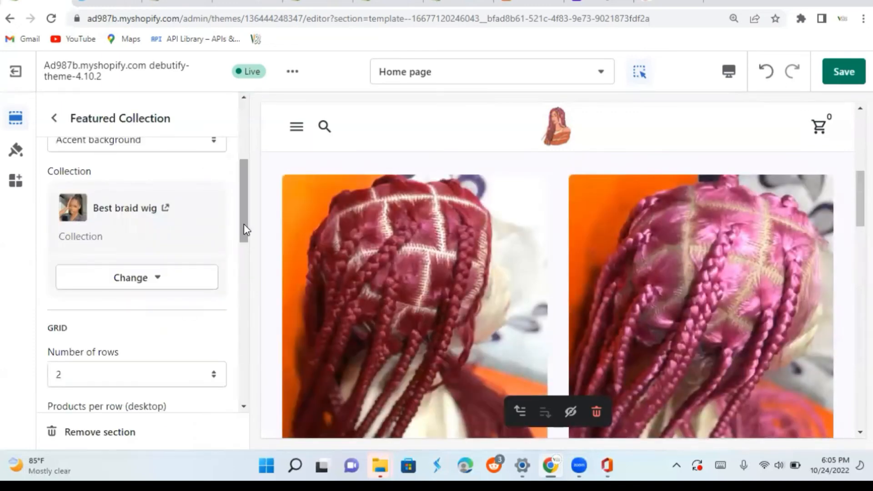
Set the Featured Collection grid to 3 products per row on desktop and return to the section list
left_click_drag(243, 224, 250, 253)
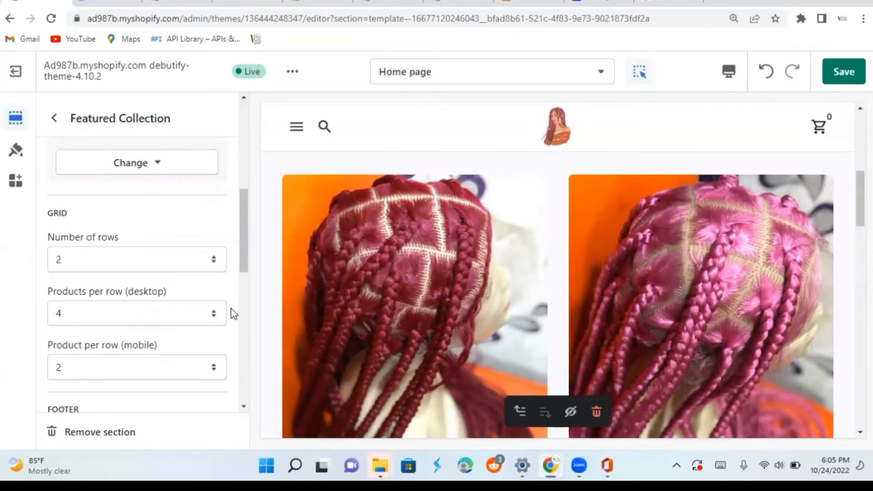
left_click(216, 320)
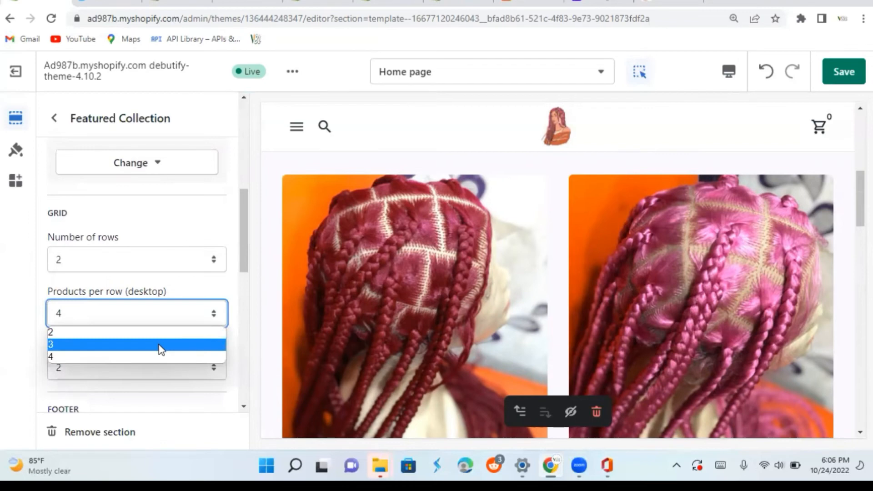
left_click(161, 344)
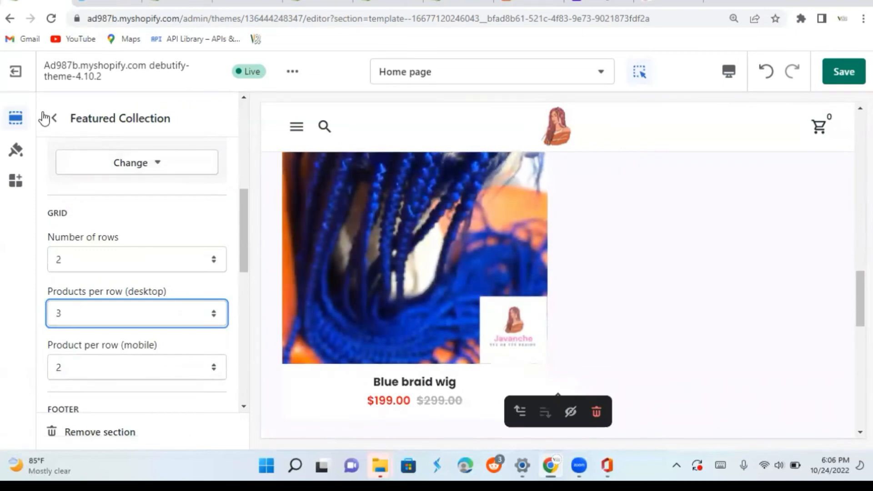
left_click(58, 120)
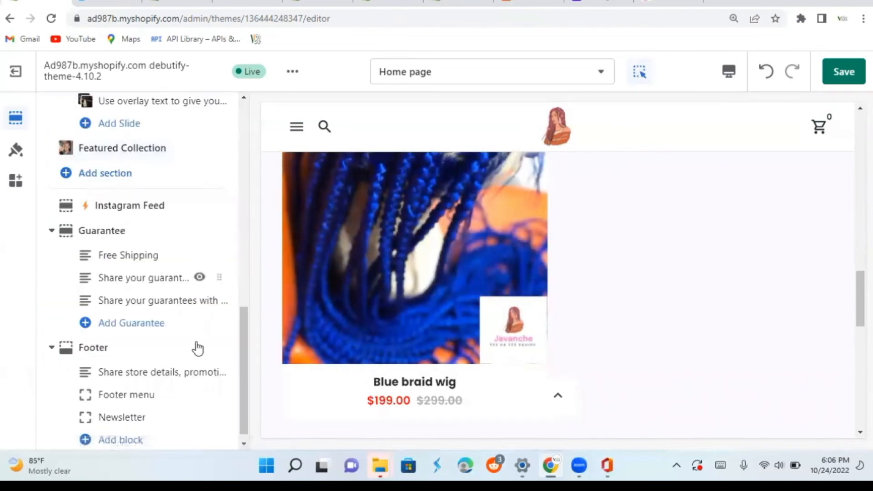
Add an Image With Text section below the Featured Collection on the home page
left_click(121, 176)
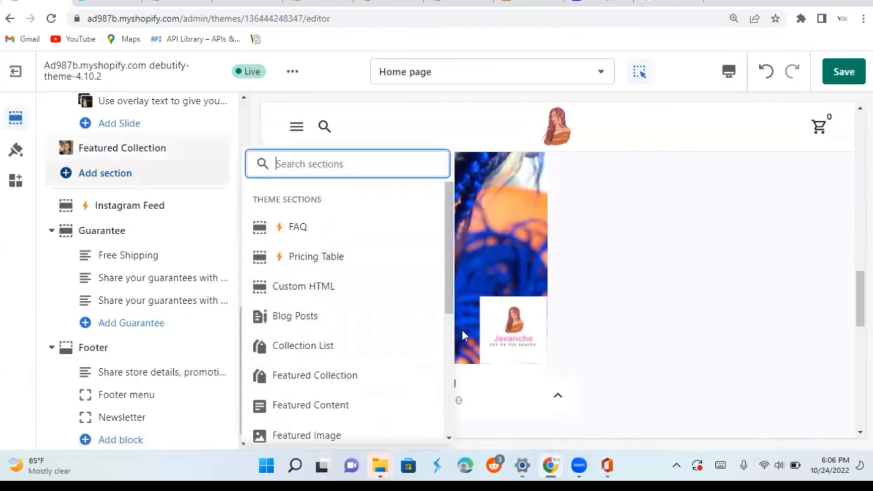
left_click_drag(447, 277, 458, 361)
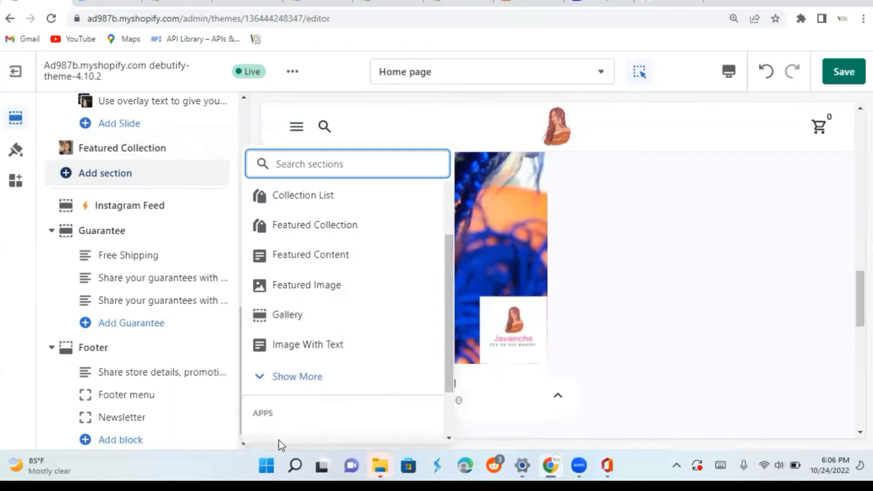
left_click(323, 346)
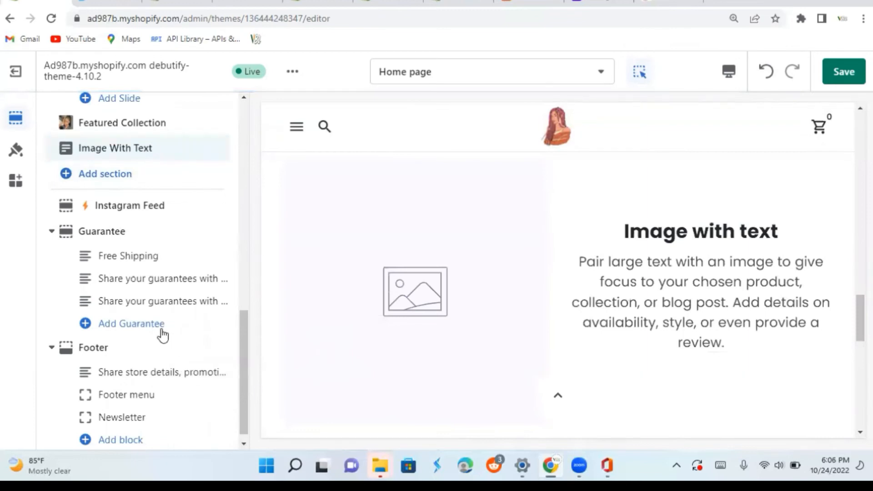
Try library photos in the Image With Text section and choose the one of the woman with a high braided ponytail
left_click(146, 150)
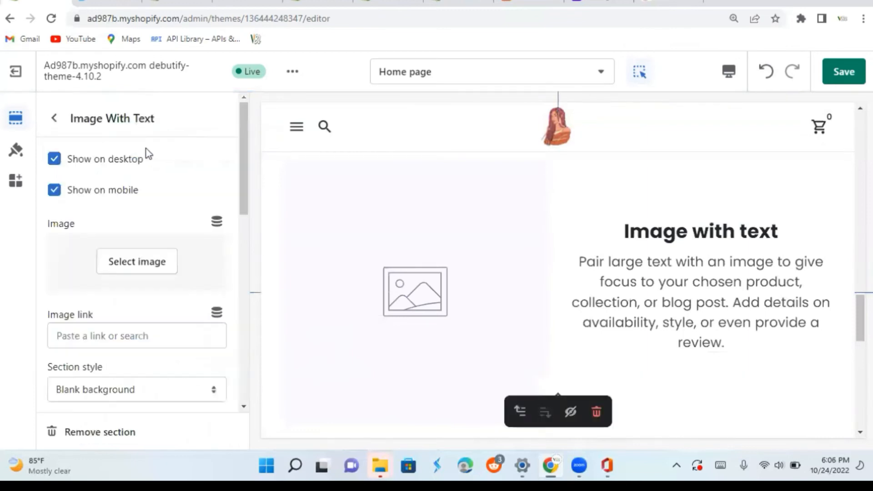
left_click(137, 266)
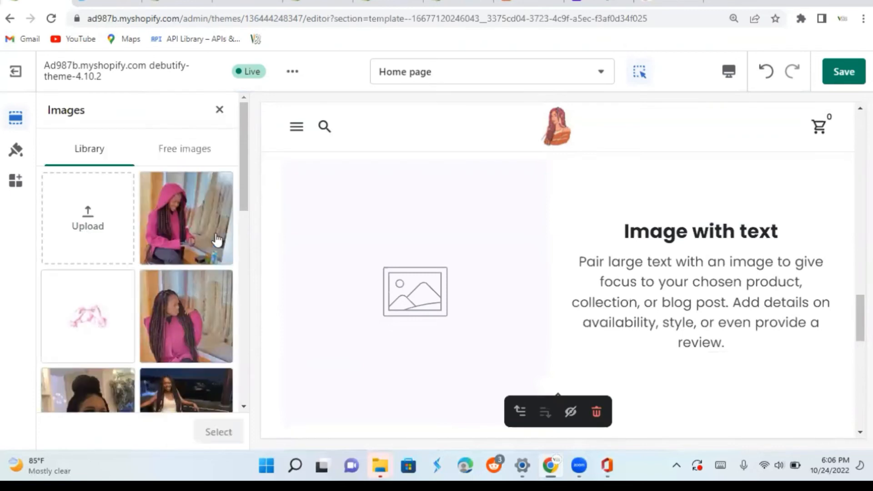
left_click_drag(242, 195, 236, 305)
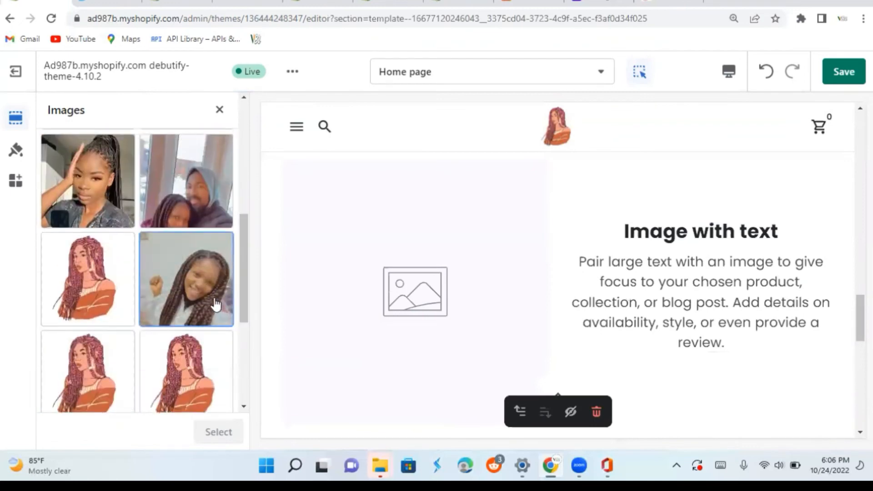
left_click(216, 304)
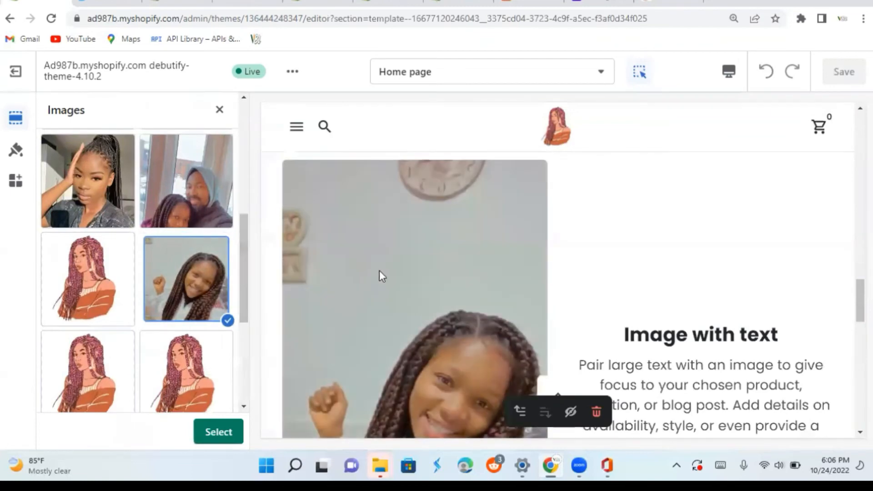
left_click(194, 220)
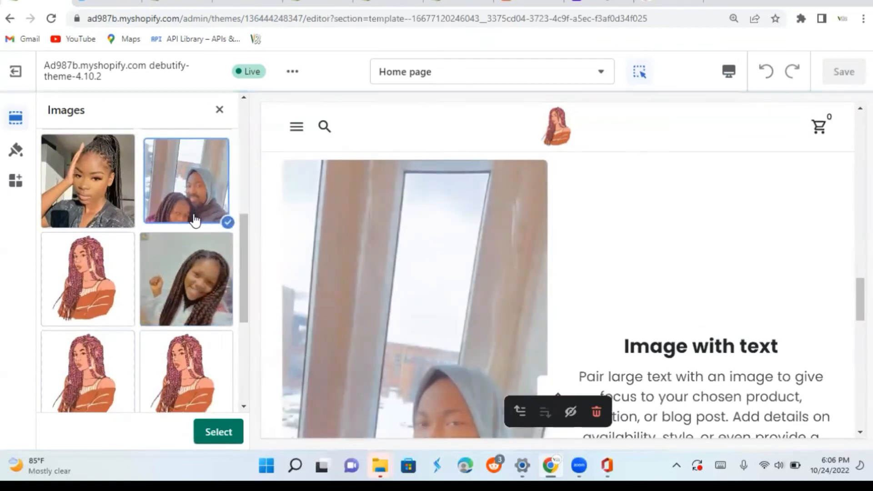
left_click(107, 202)
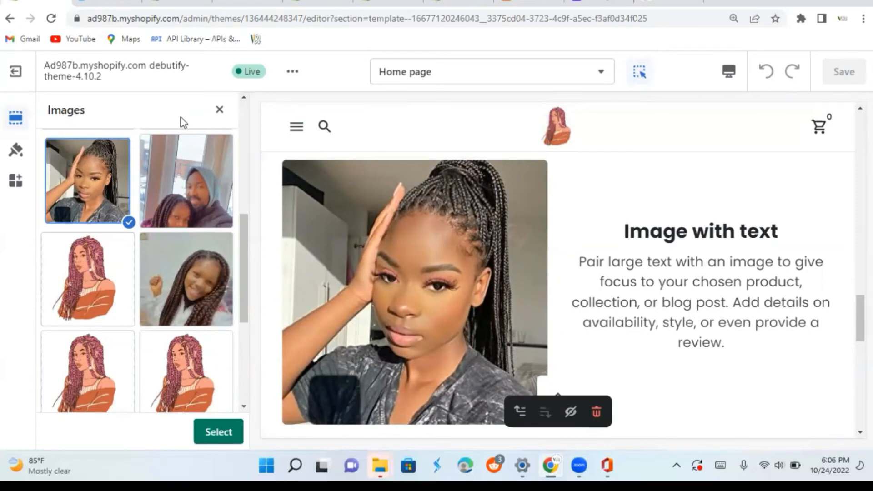
left_click(220, 438)
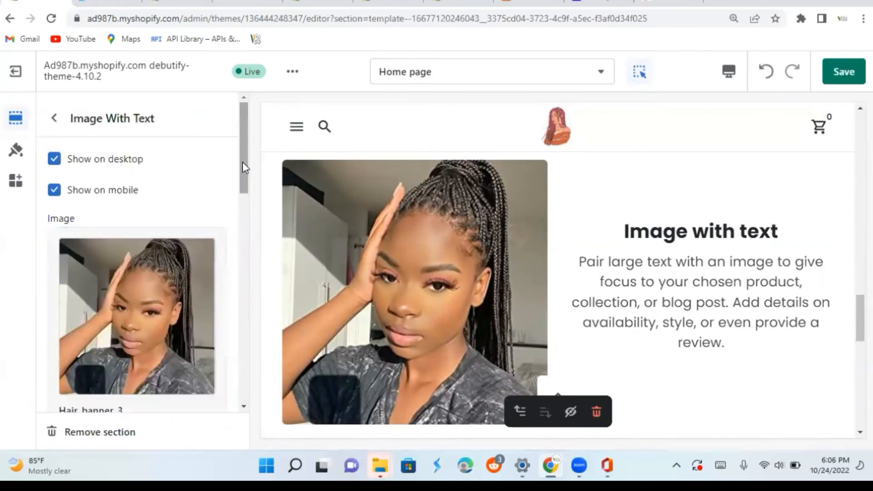
Change the Image With Text section's heading to "Hand made"
left_click_drag(244, 163, 246, 335)
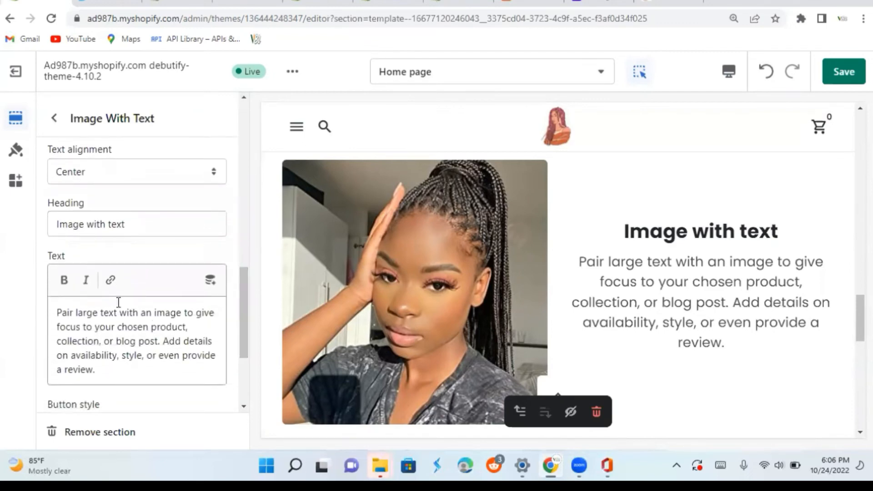
left_click(137, 228)
key("BackSpace")
key("BackSpace")
key("BackSpace")
key("BackSpace")
key("BackSpace")
key("BackSpace")
key("BackSpace")
key("BackSpace")
key("BackSpace")
key("BackSpace")
key("BackSpace")
key("BackSpace")
key("BackSpace")
key("BackSpace")
key("BackSpace")
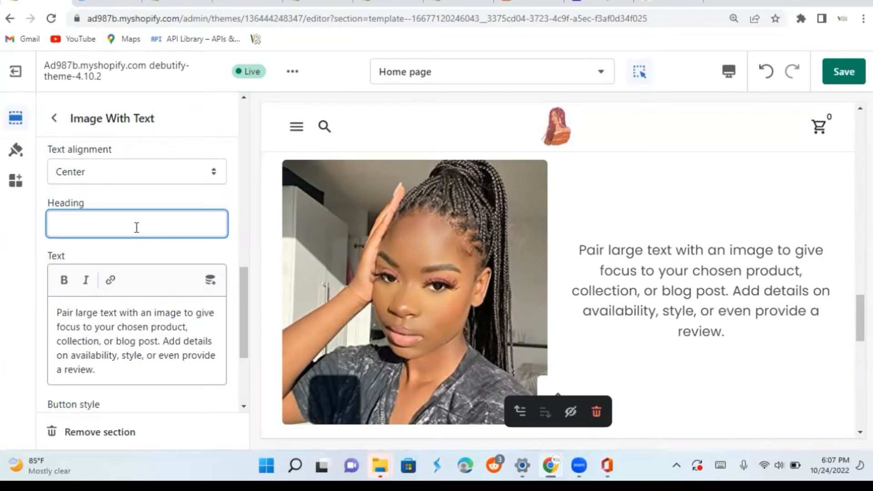
type("C")
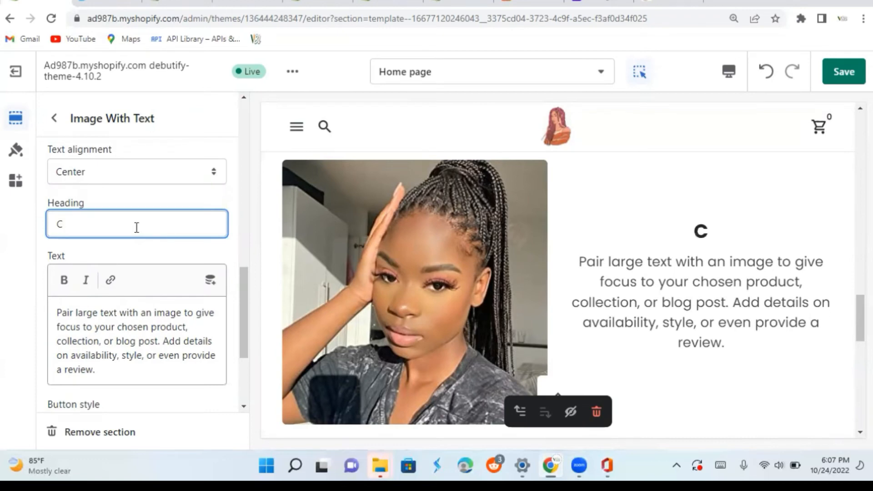
key("BackSpace")
type("H")
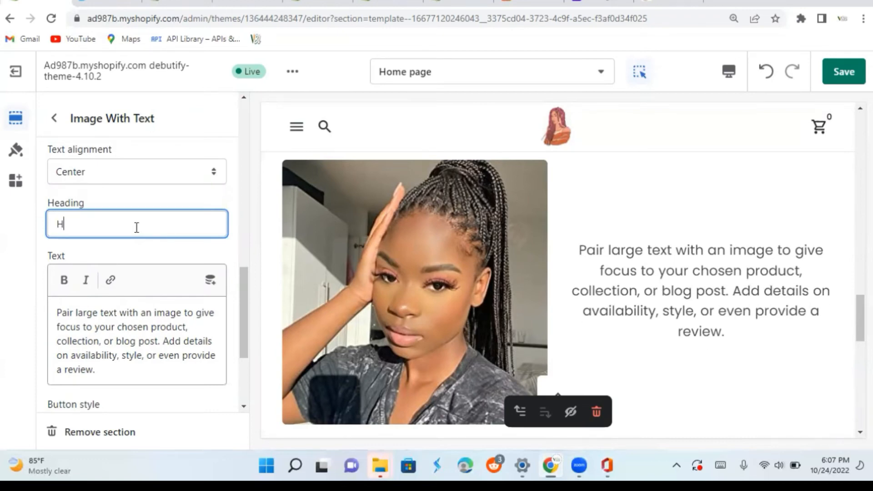
type("and made")
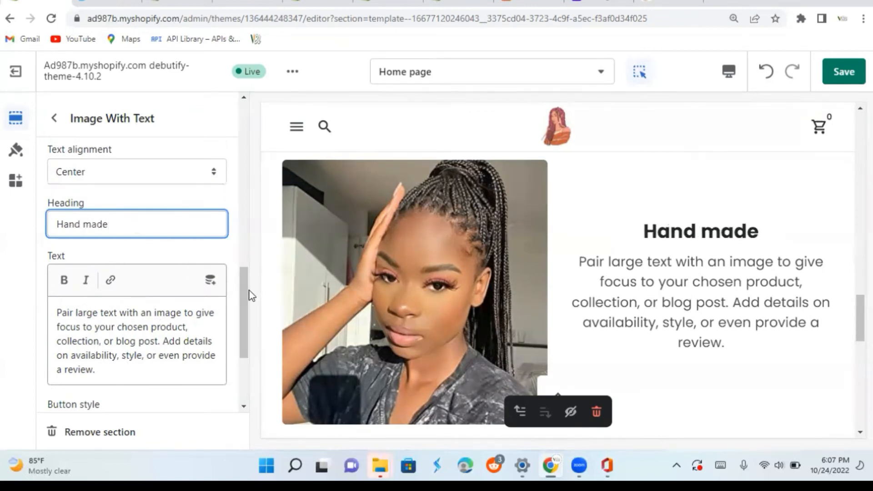
Review the Image With Text section's button settings and how the section sits in the page preview
left_click_drag(244, 292, 245, 344)
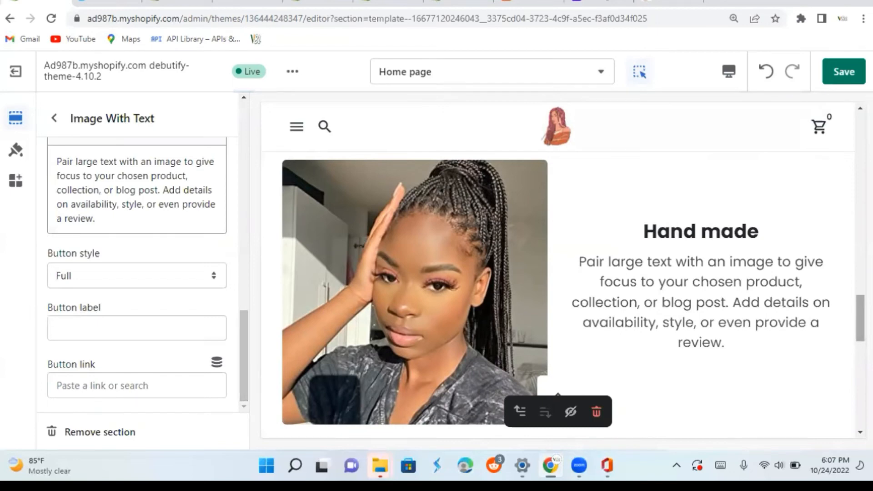
scroll(558, 395, "down", 4)
scroll(558, 395, "up", 4)
scroll(558, 395, "down", 2)
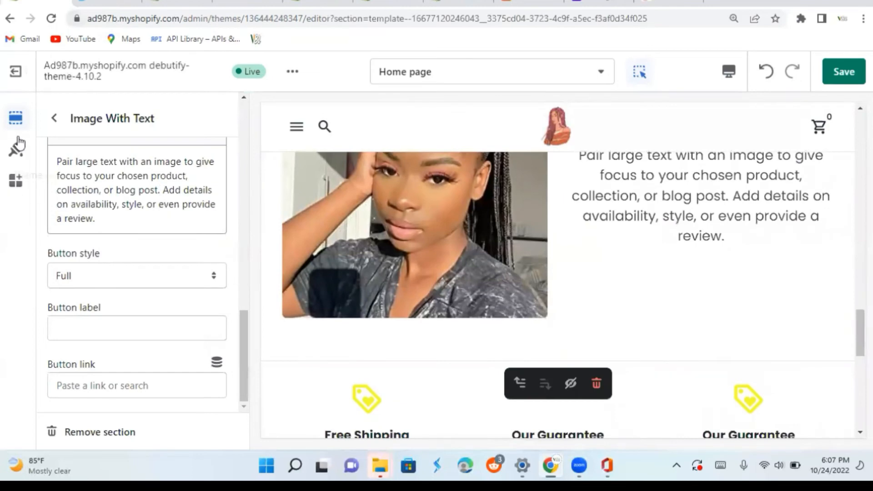
Add a Testimonials section below the Image With Text section on the home page
left_click(44, 121)
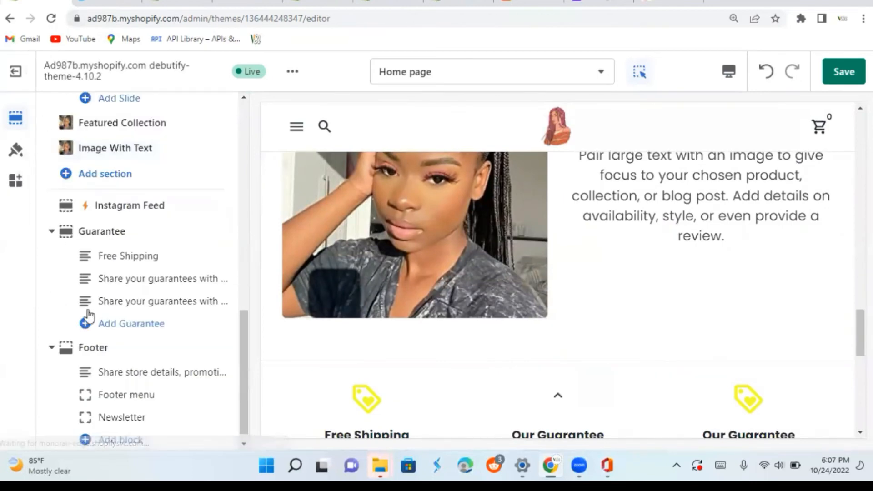
left_click(67, 176)
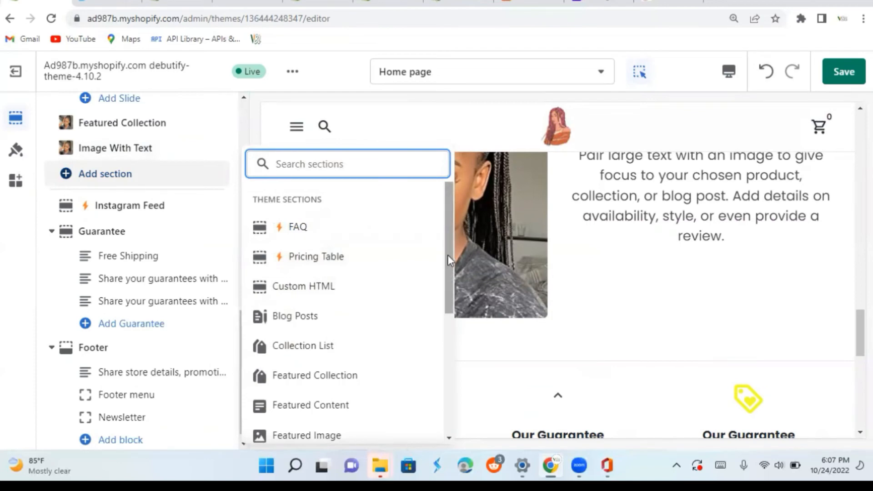
left_click_drag(448, 255, 473, 353)
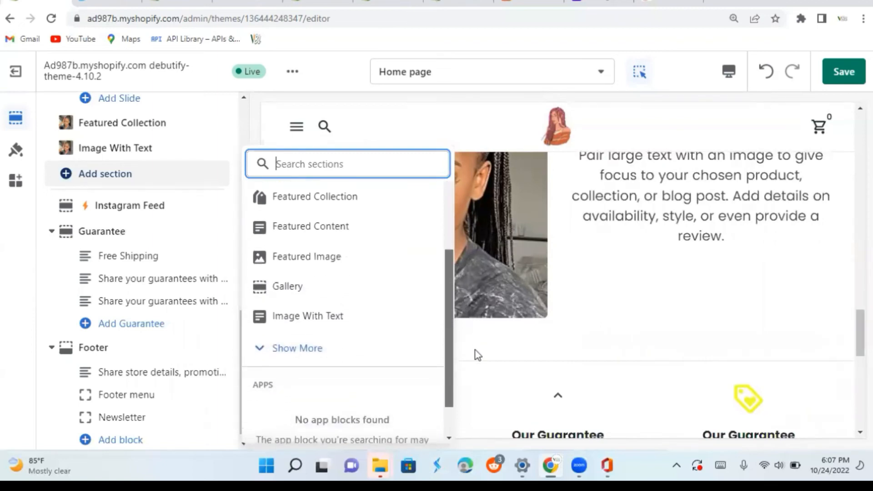
left_click(273, 350)
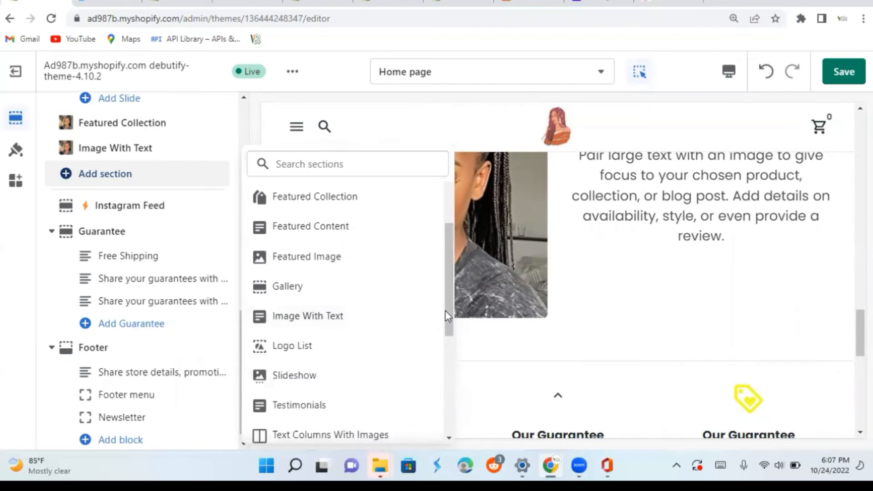
left_click_drag(449, 311, 452, 358)
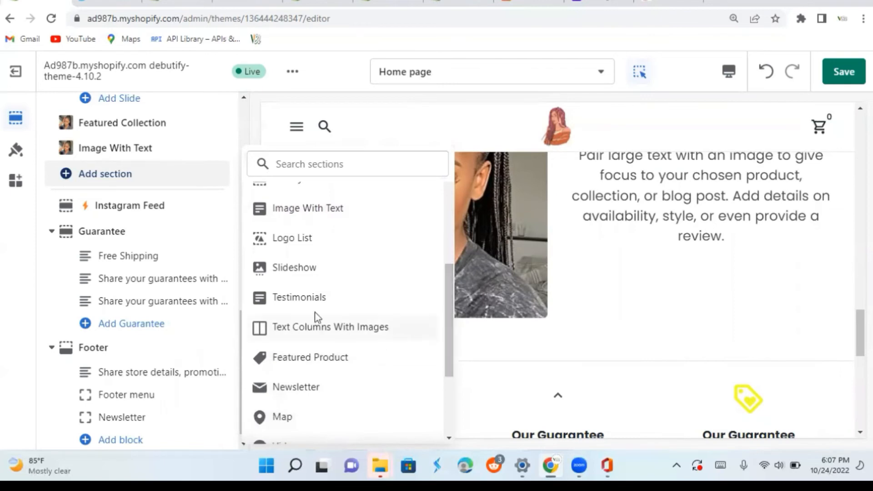
left_click(308, 300)
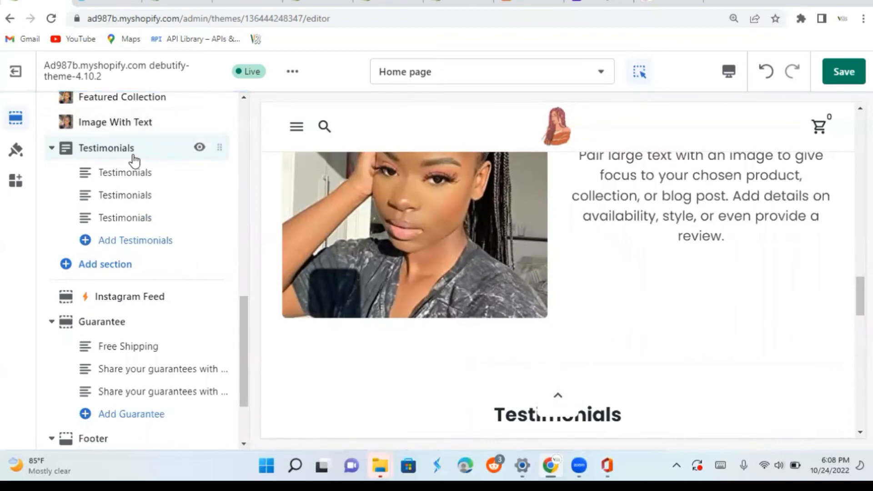
mouse_move(136, 174)
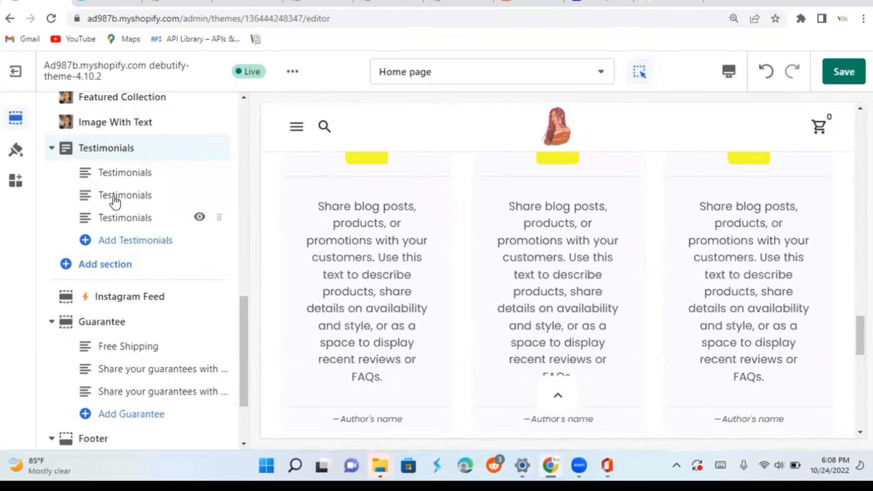
Set the first testimonial's image to the library photo of the woman in a pink sweater with long, loose braids
left_click(121, 180)
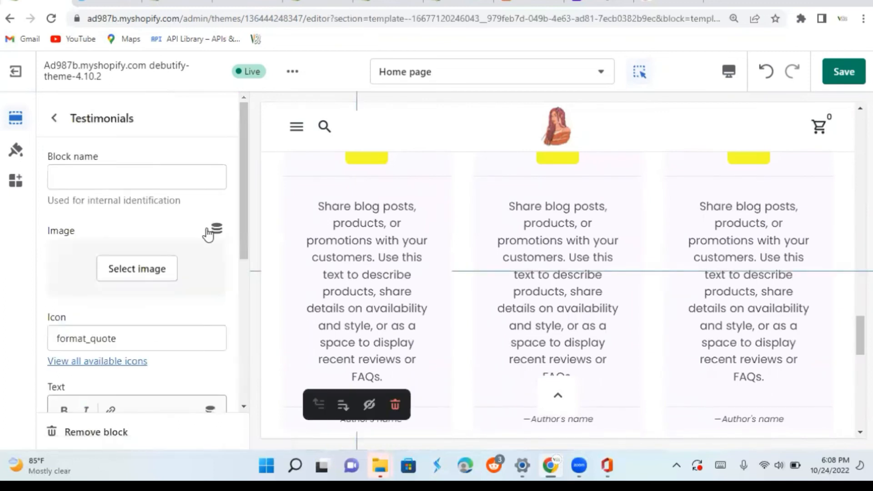
left_click(133, 272)
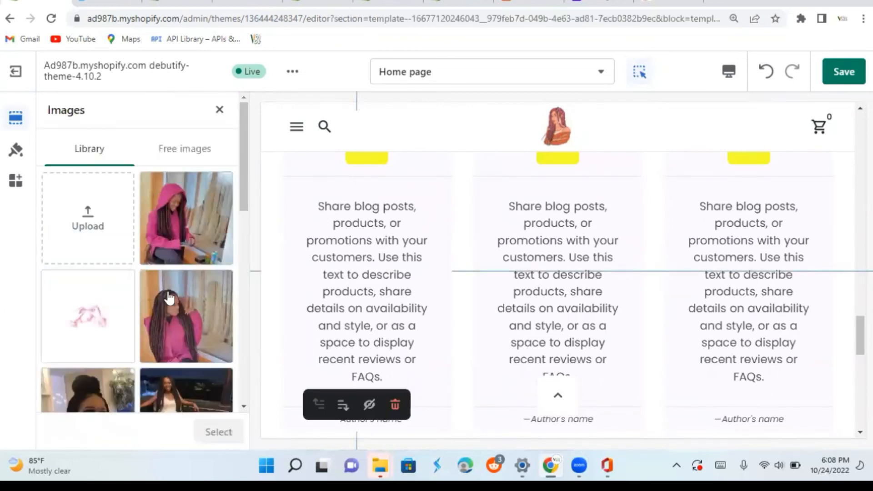
left_click(177, 320)
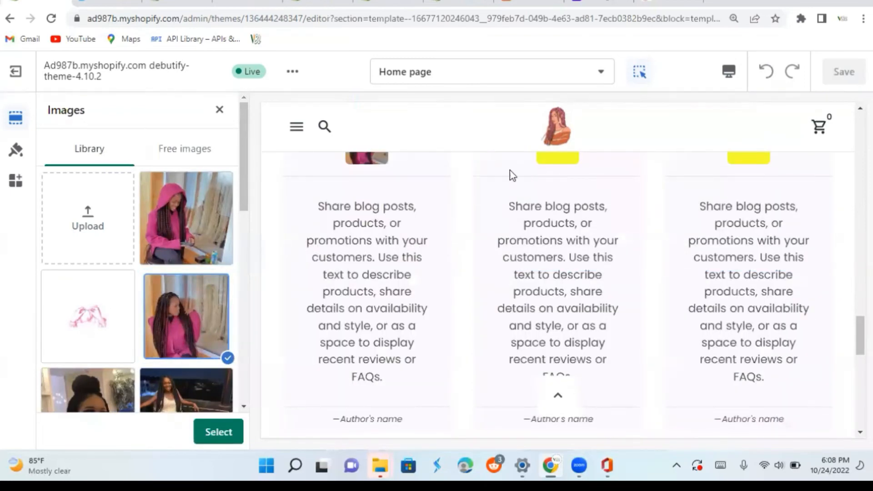
left_click(219, 432)
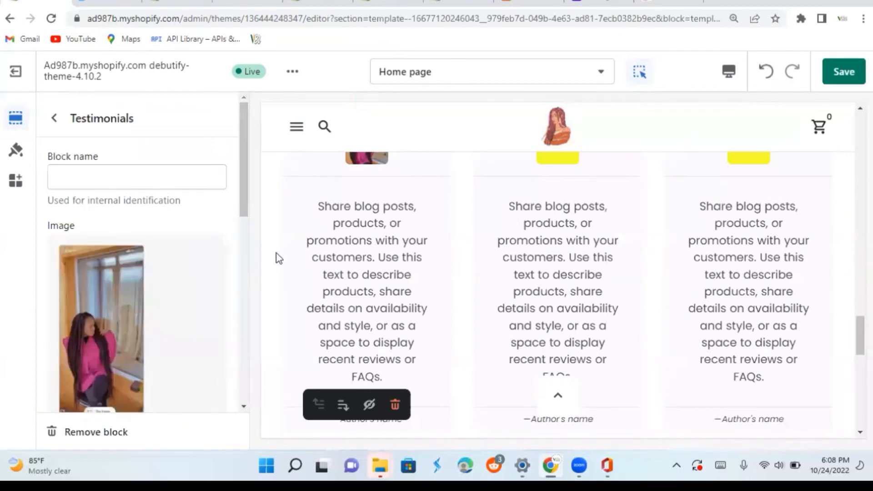
Replace the final period of the first testimonial's text with the filler text "hhzzj"
left_click_drag(244, 213, 283, 370)
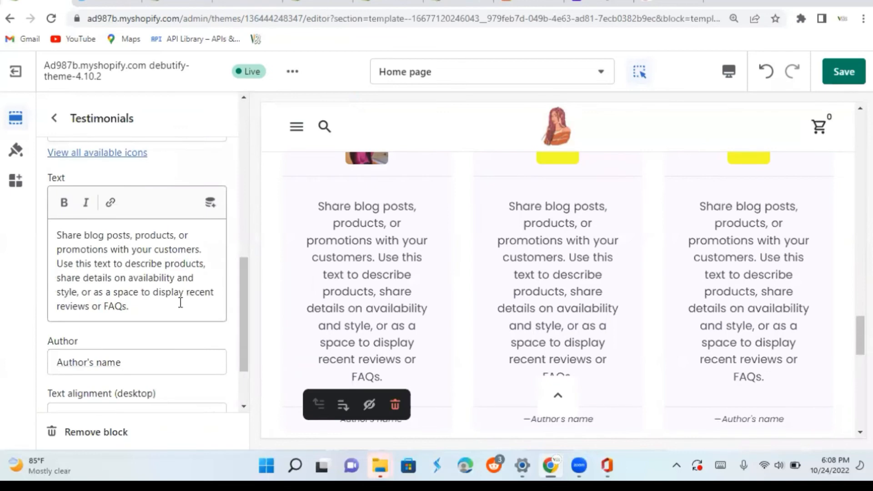
left_click(179, 303)
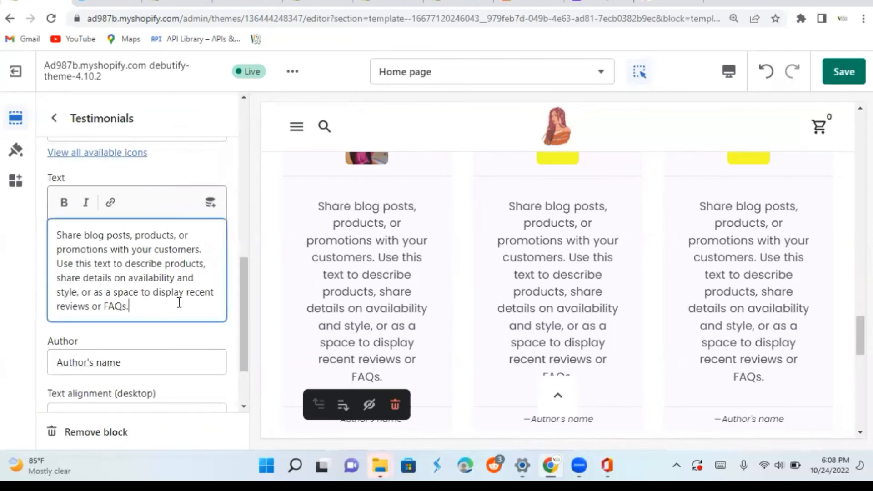
key("BackSpace")
type("hhzzj")
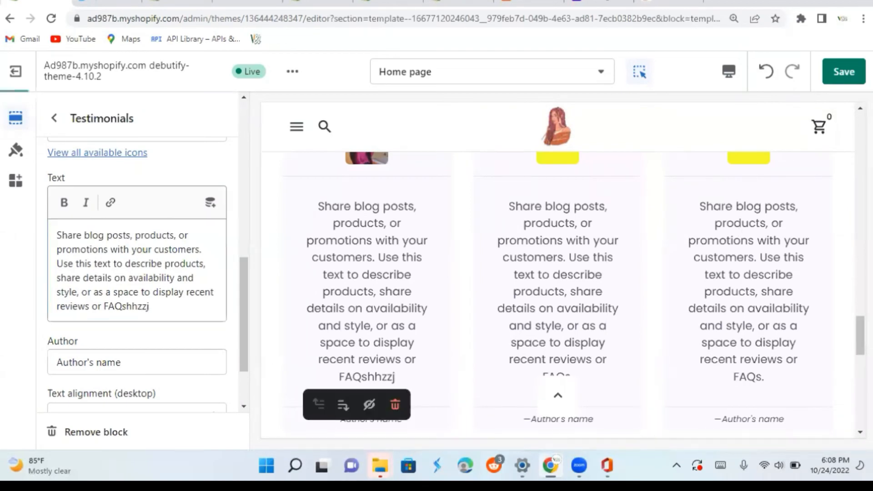
Replace the first testimonial's author placeholder with the customer's first name and return to the section list
left_click_drag(860, 340, 860, 348)
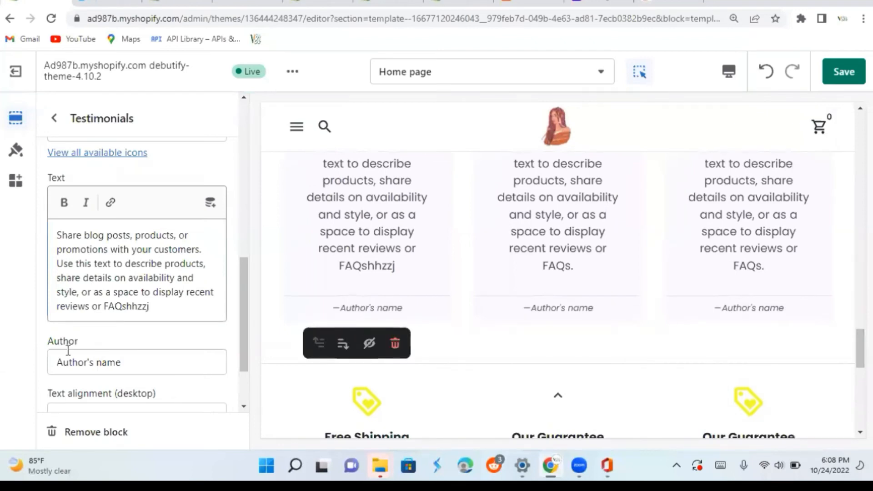
left_click(131, 363)
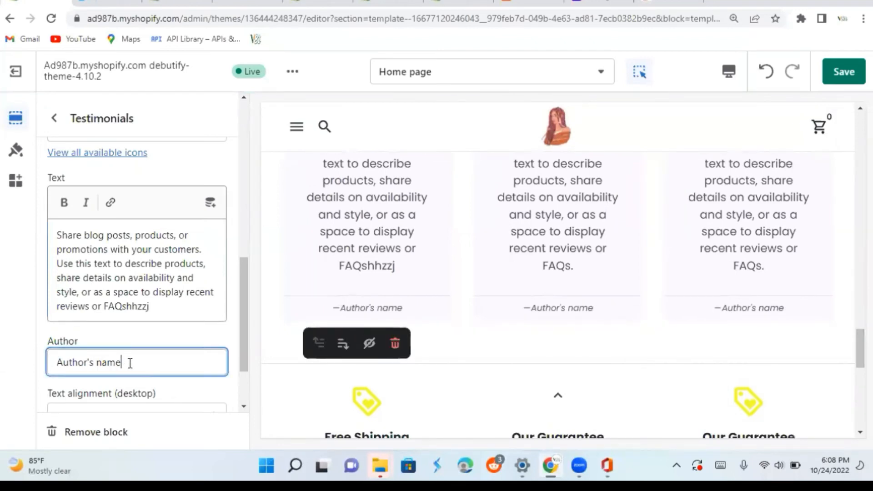
key("BackSpace")
key("BackSpace")
key("BackSpace")
key("BackSpace")
key("BackSpace")
key("BackSpace")
key("BackSpace")
key("BackSpace")
key("BackSpace")
key("BackSpace")
key("BackSpace")
key("BackSpace")
key("BackSpace")
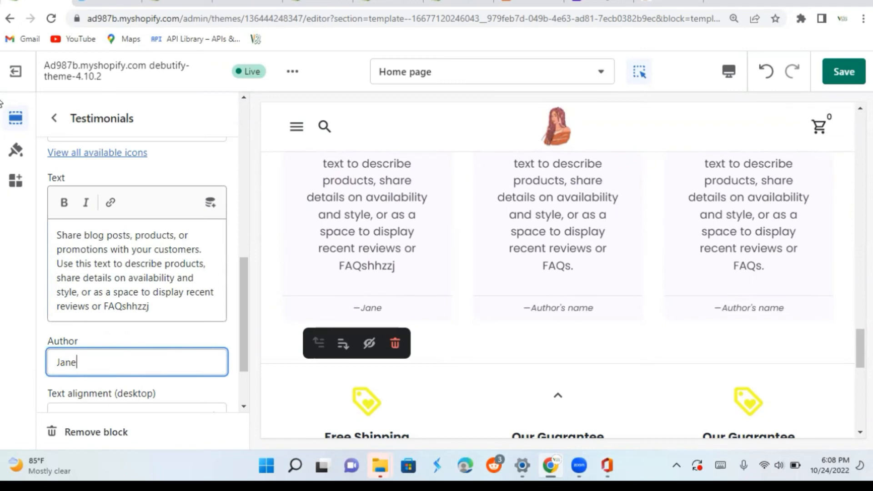
type("Jane")
left_click(53, 122)
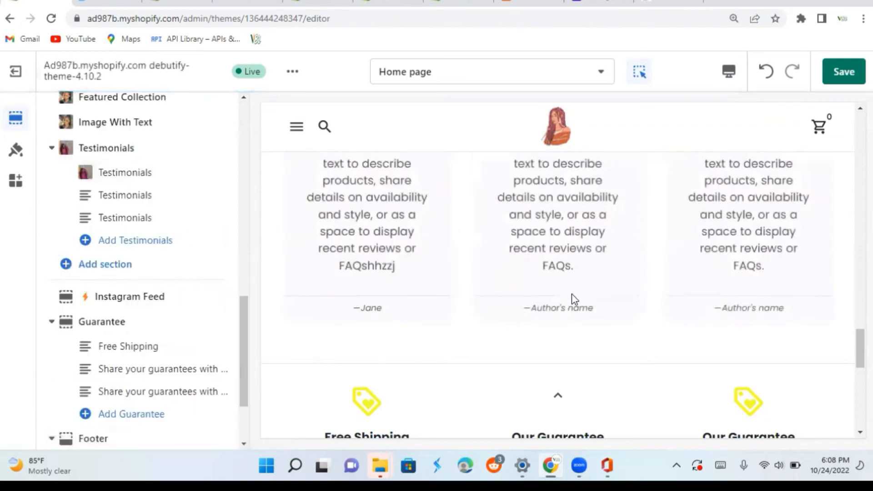
left_click_drag(860, 352, 836, 128)
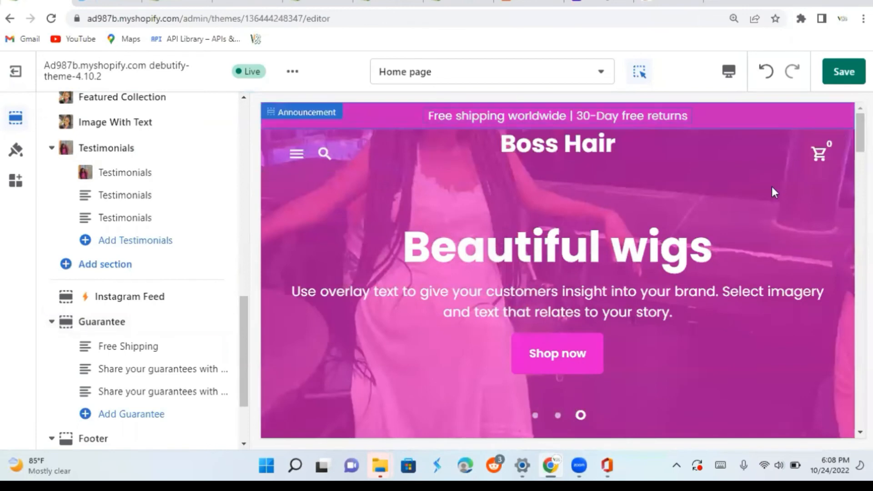
left_click(752, 206)
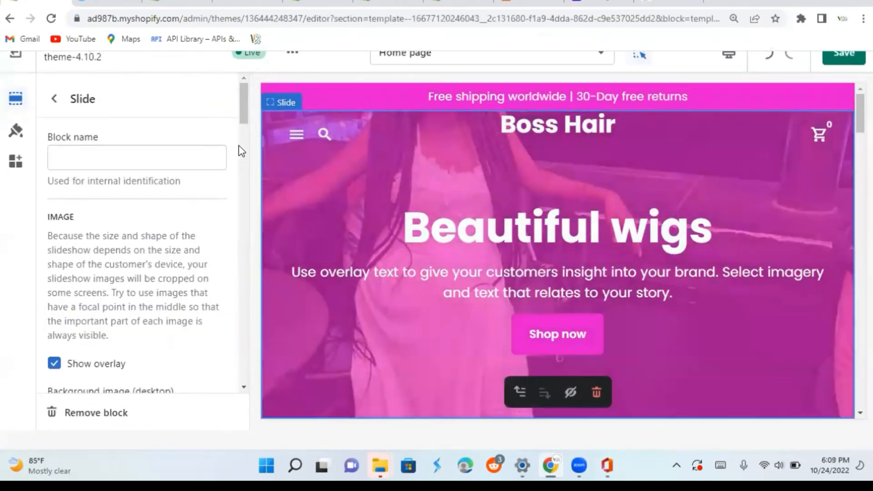
left_click_drag(244, 117, 241, 71)
left_click(54, 104)
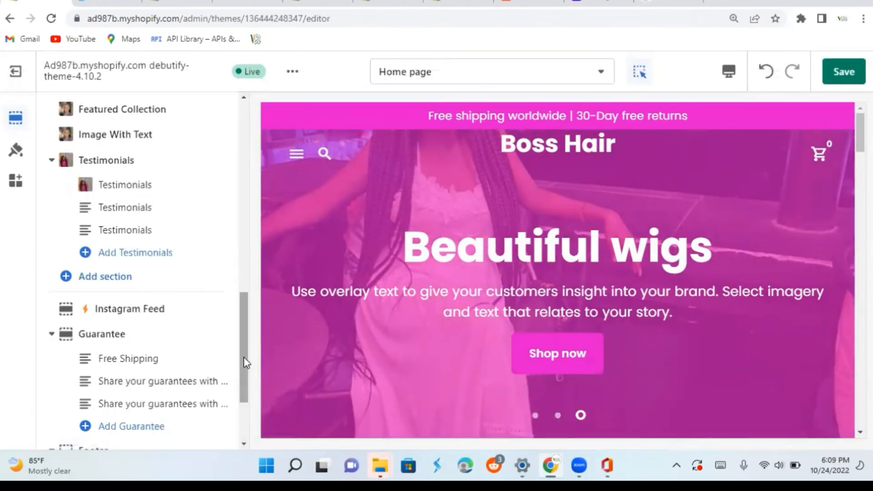
Turn off the arrows and dots in the Slideshow section's carousel options and save the theme
left_click_drag(246, 363, 245, 276)
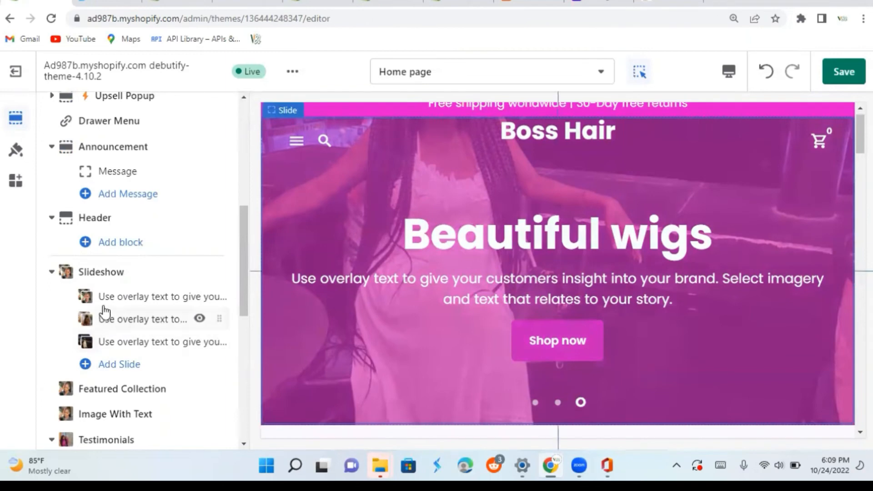
left_click(97, 272)
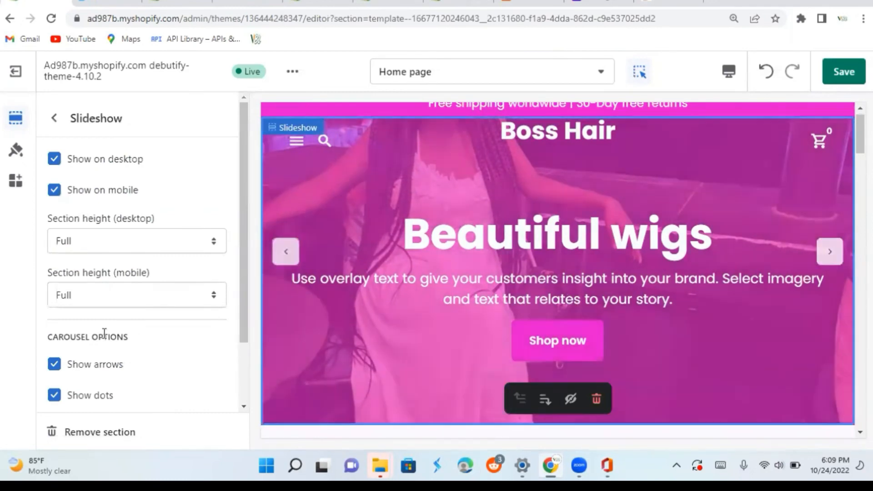
left_click(52, 366)
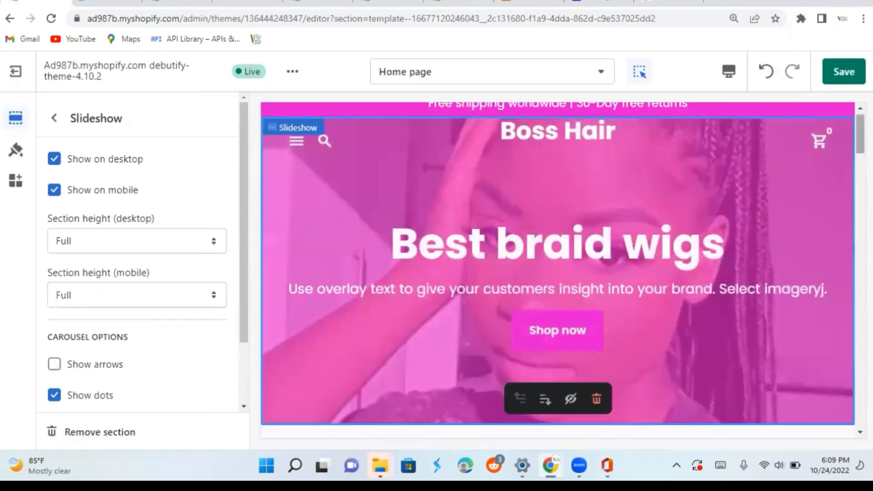
scroll(608, 266, "down", 2)
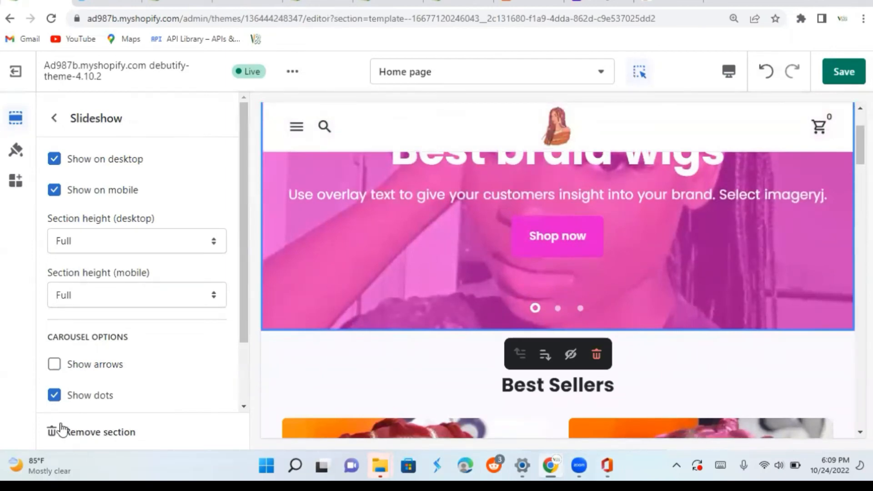
left_click(53, 397)
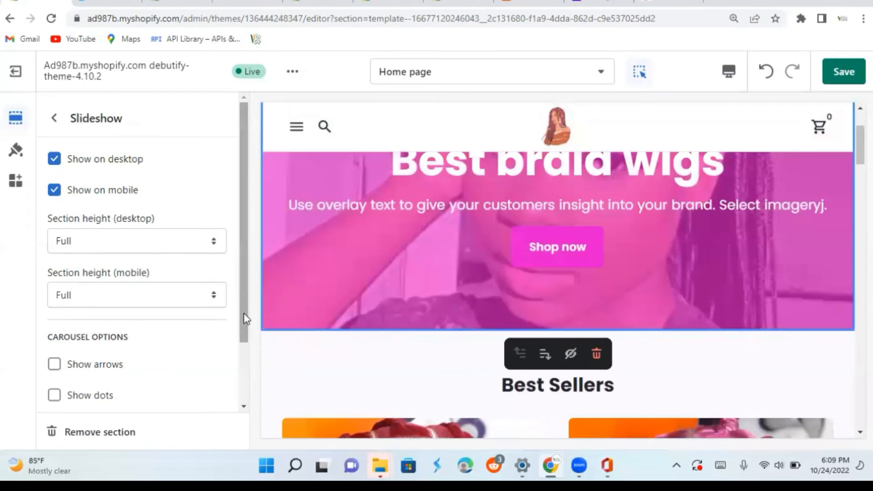
left_click_drag(244, 316, 239, 374)
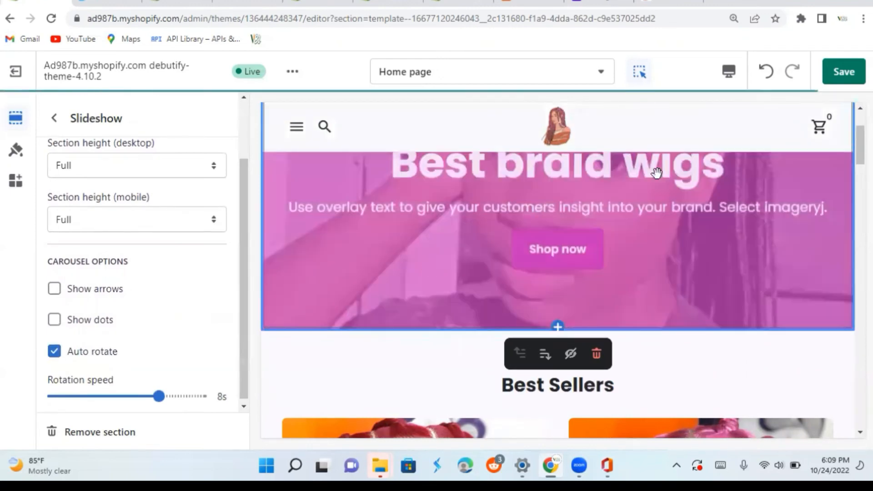
left_click(843, 81)
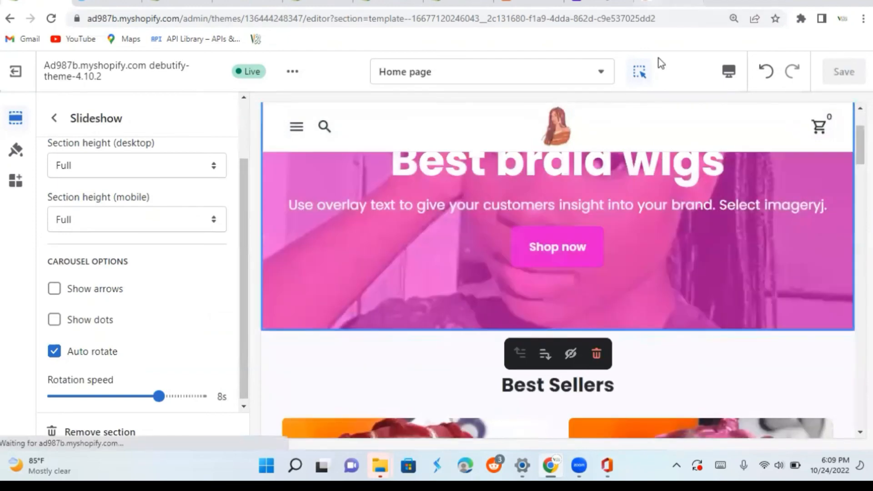
Switch to the live storefront, reload it, and examine the home page from the slideshow through the footer
left_click(669, 3)
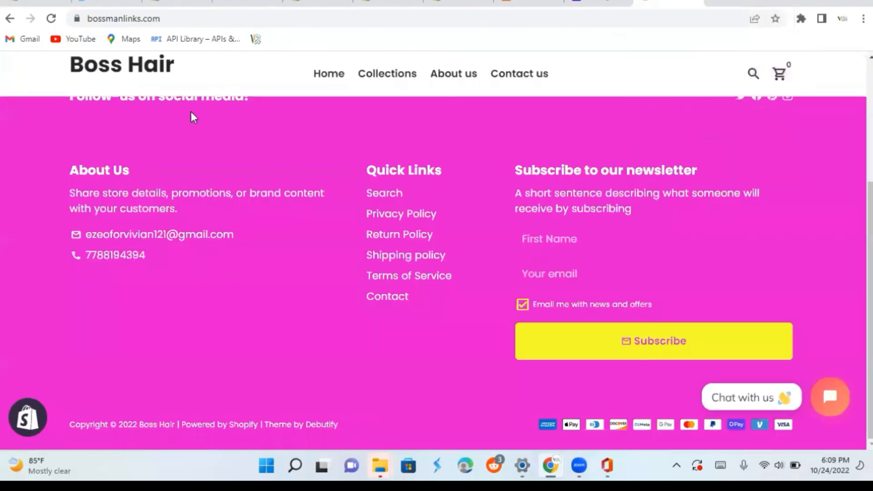
left_click(51, 18)
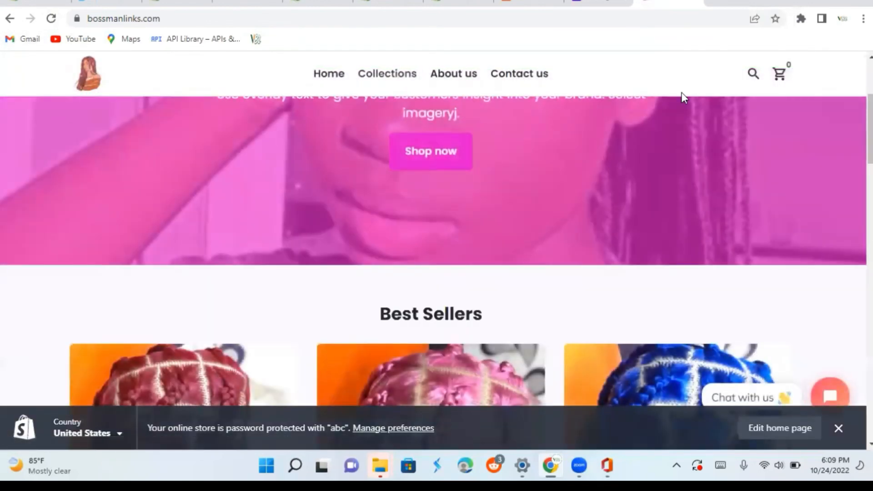
scroll(436, 250, "up", 4)
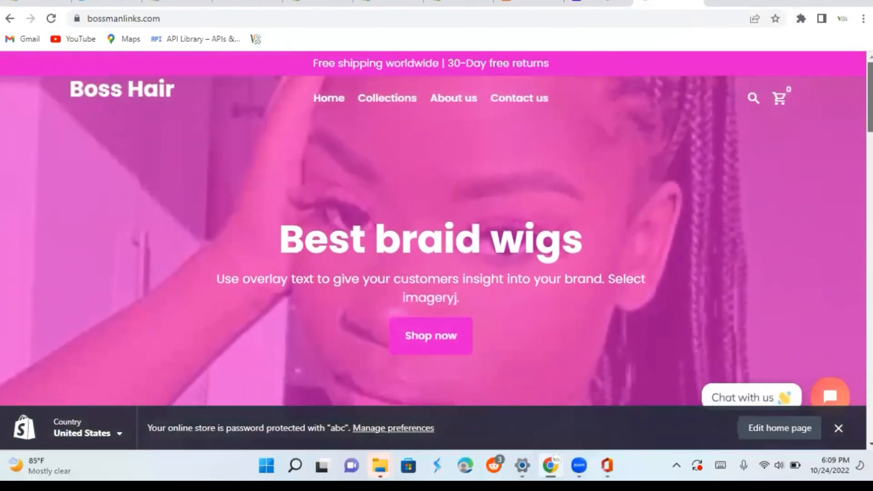
scroll(437, 250, "down", 7)
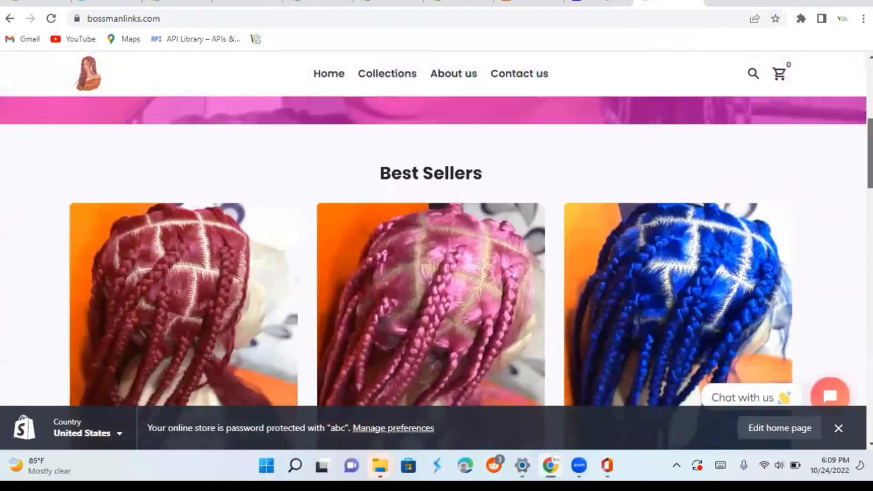
scroll(437, 250, "down", 6)
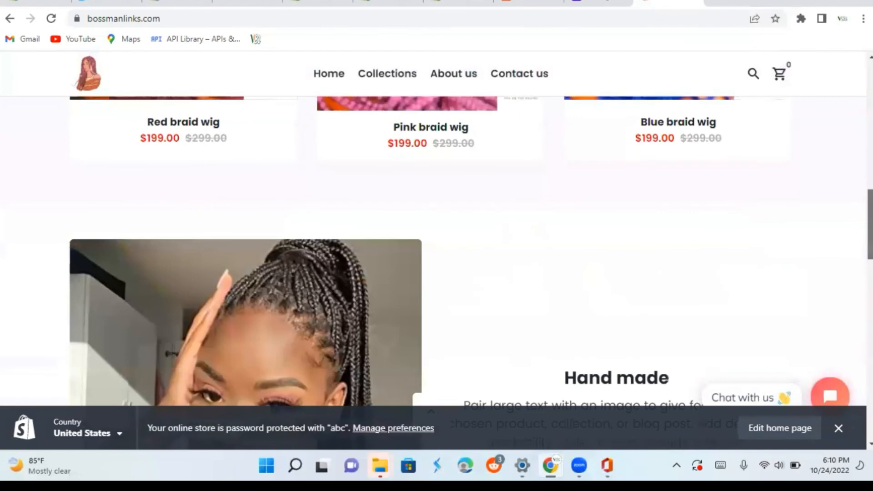
scroll(436, 250, "down", 5)
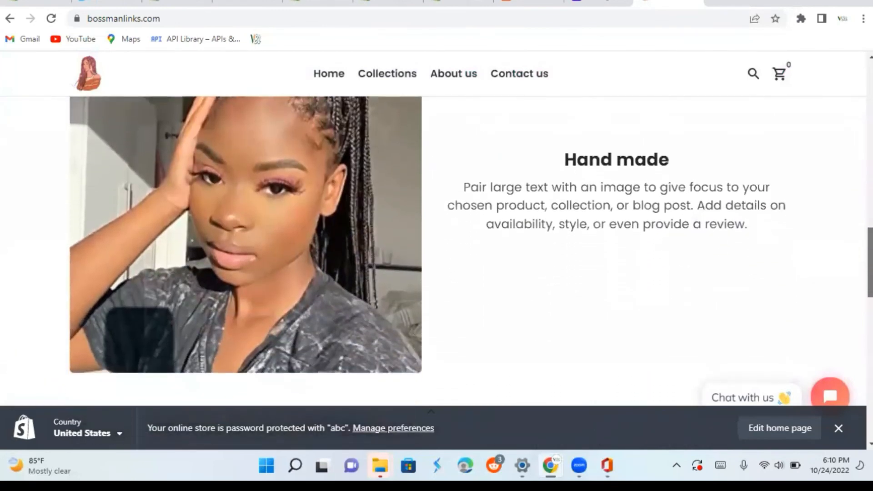
scroll(436, 250, "down", 4)
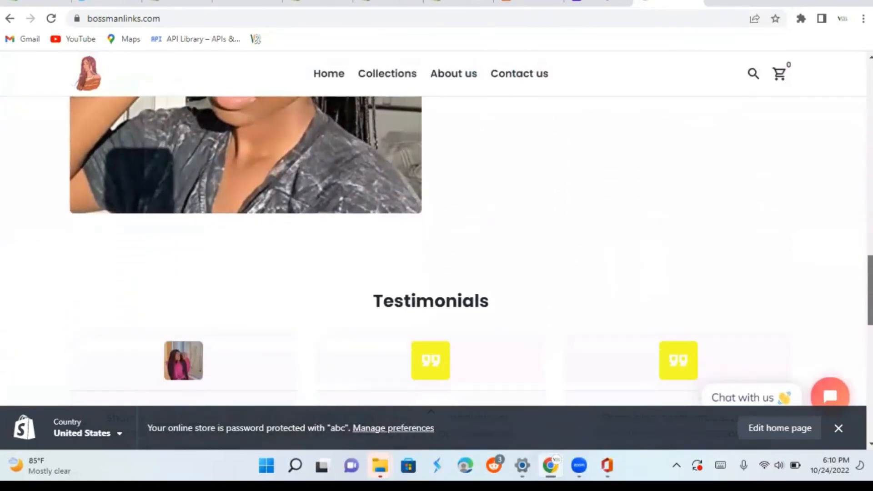
scroll(436, 251, "down", 9)
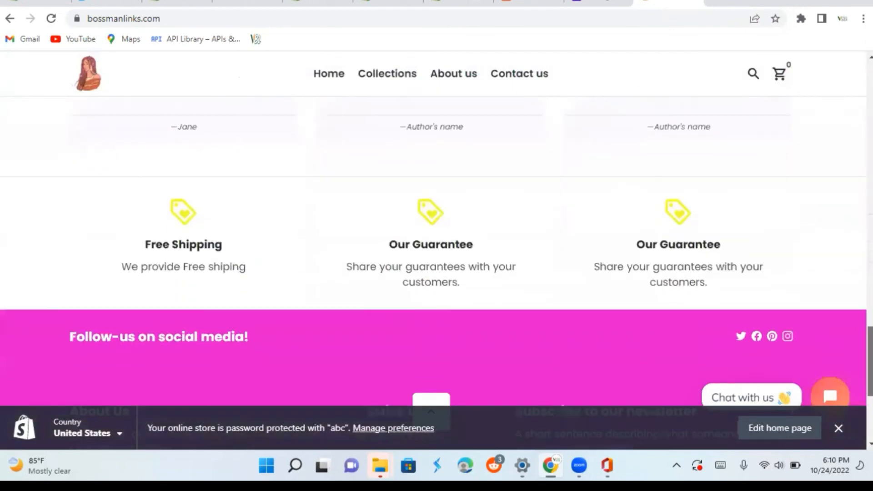
scroll(437, 250, "down", 5)
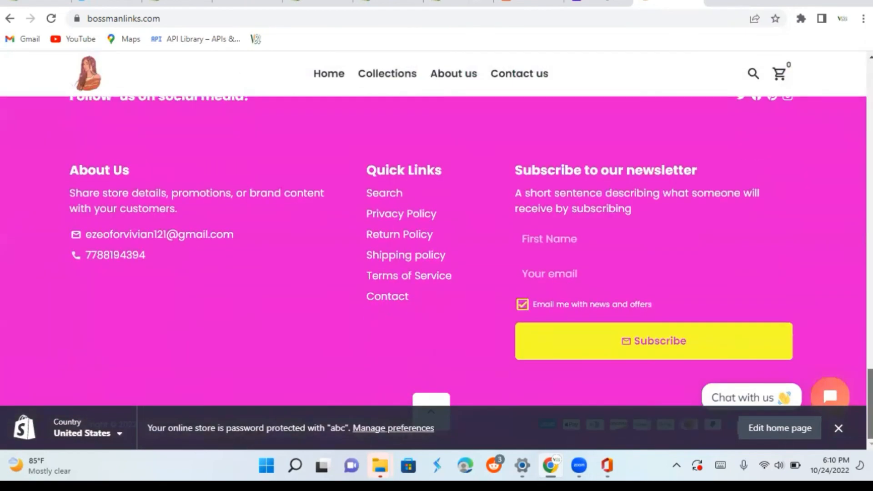
scroll(437, 250, "up", 5)
scroll(436, 250, "down", 5)
scroll(437, 250, "up", 16)
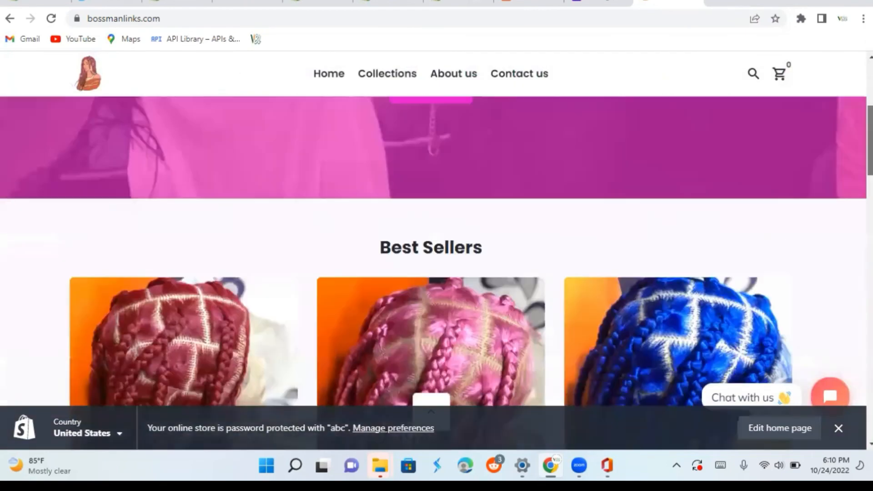
scroll(852, 113, "up", 1)
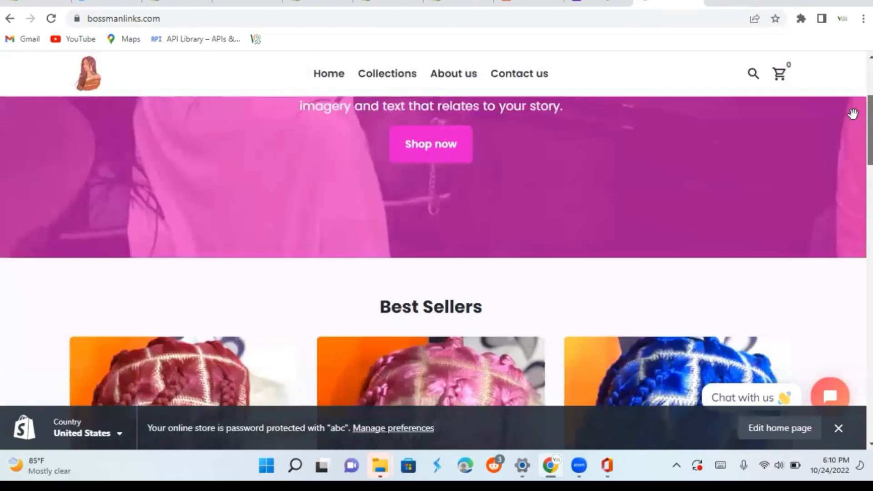
Return to the theme editor, open the contact page template, and check the settings of its Content section
left_click(40, 2)
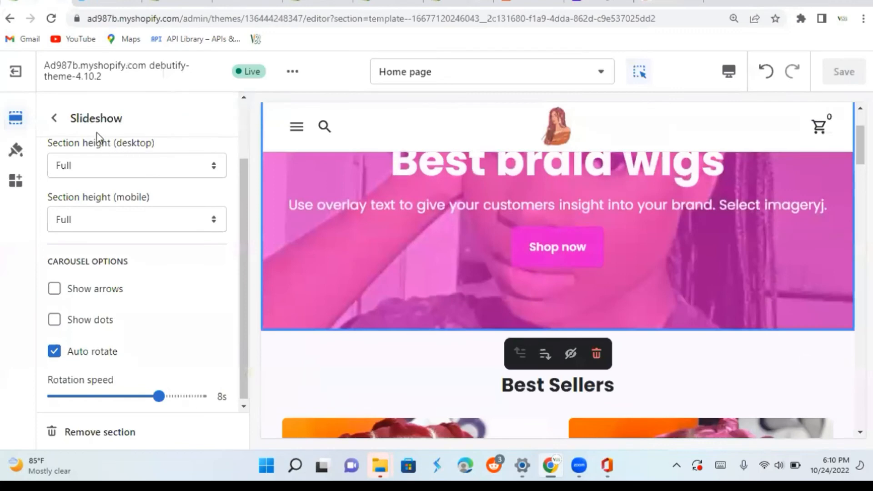
left_click(539, 77)
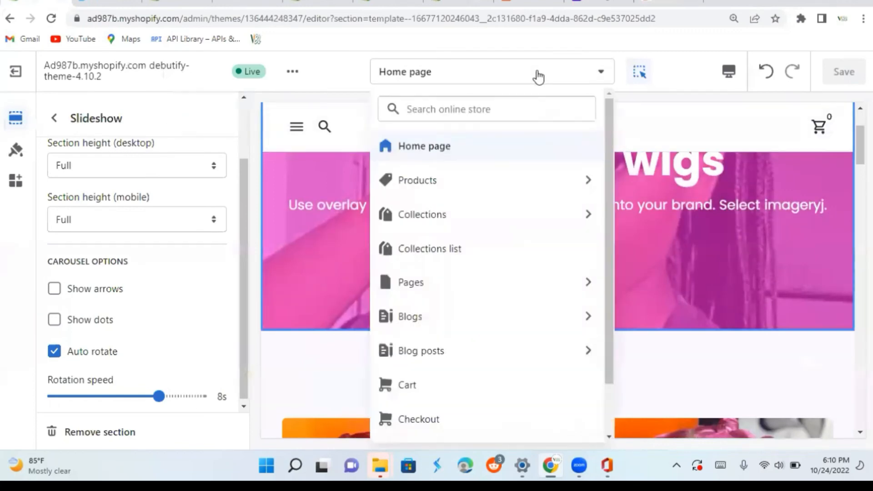
left_click(437, 284)
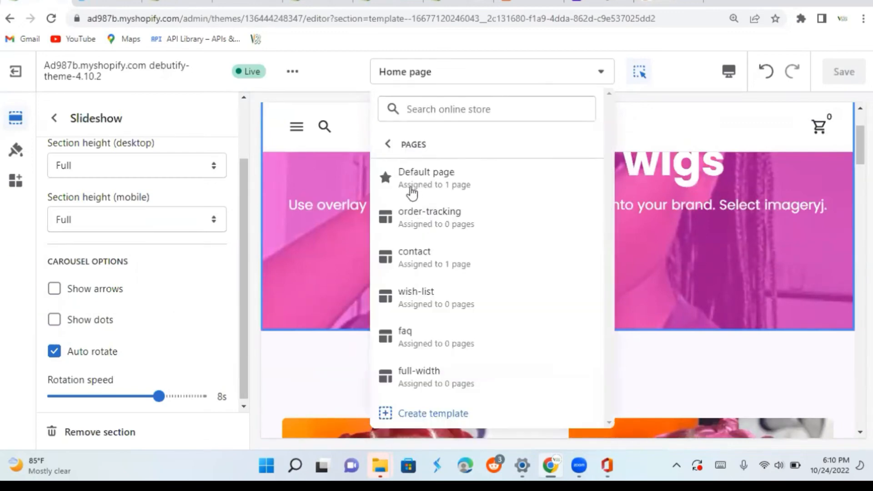
left_click(430, 266)
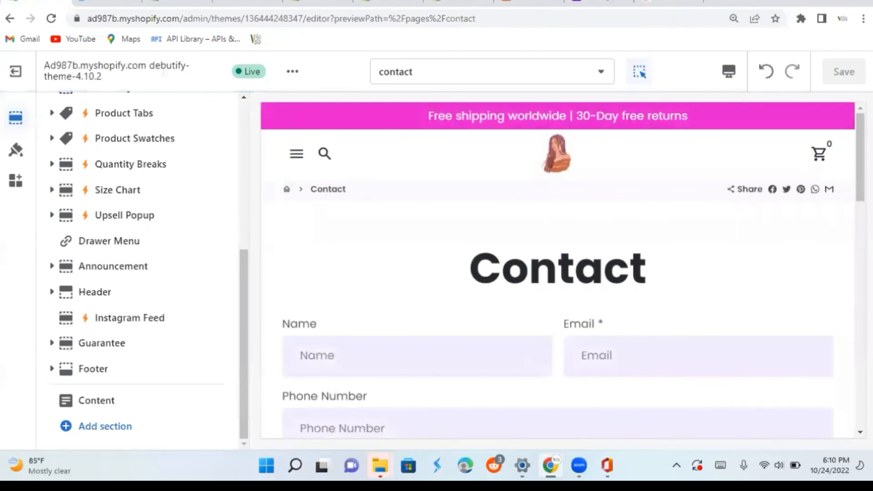
left_click_drag(860, 157, 860, 180)
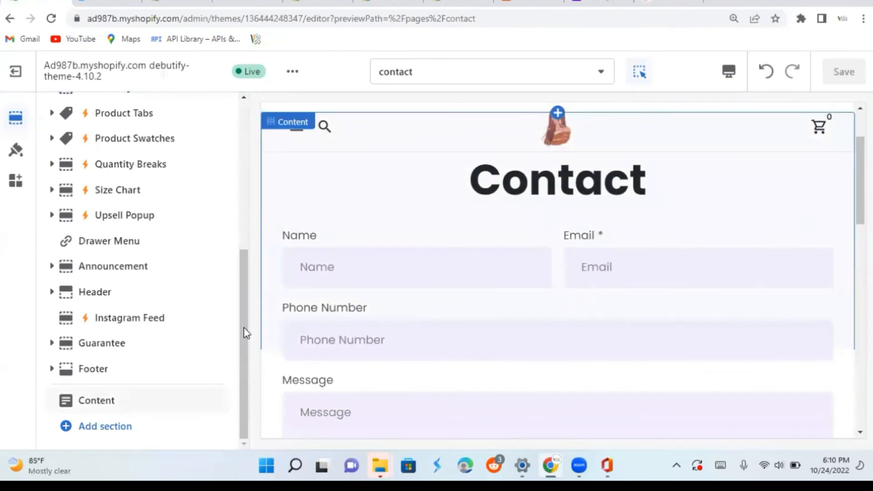
left_click(89, 400)
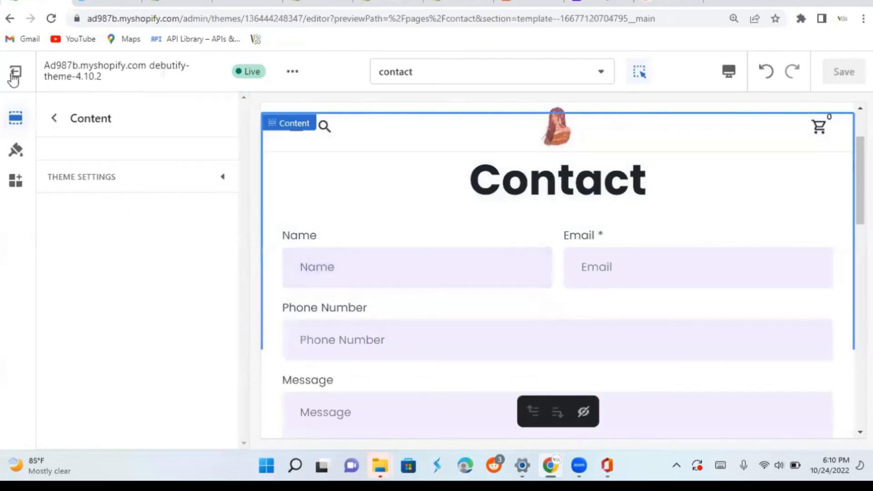
left_click(56, 120)
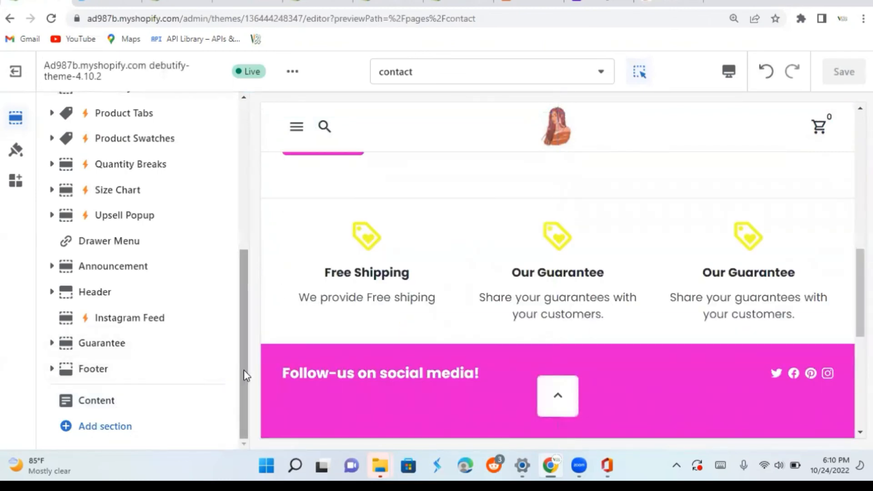
Add a Blog Posts section to the contact page template and save the theme
left_click_drag(243, 370, 243, 378)
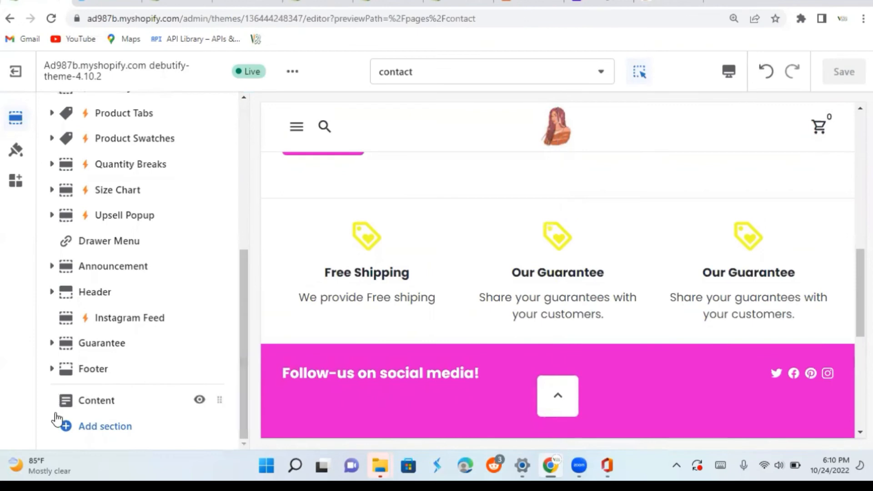
left_click(68, 428)
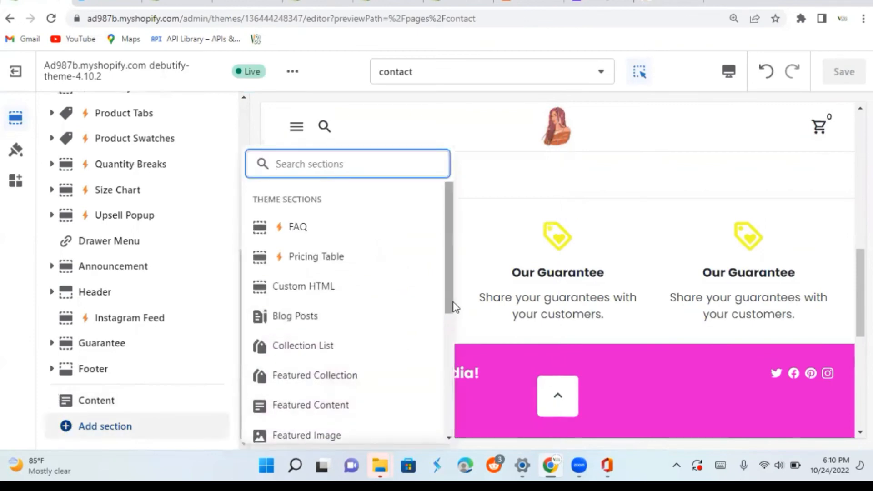
left_click_drag(449, 300, 460, 327)
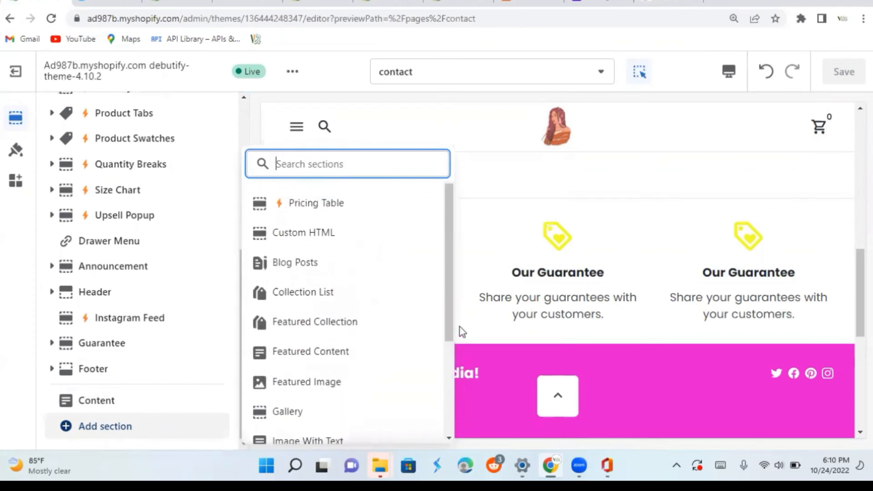
left_click(342, 265)
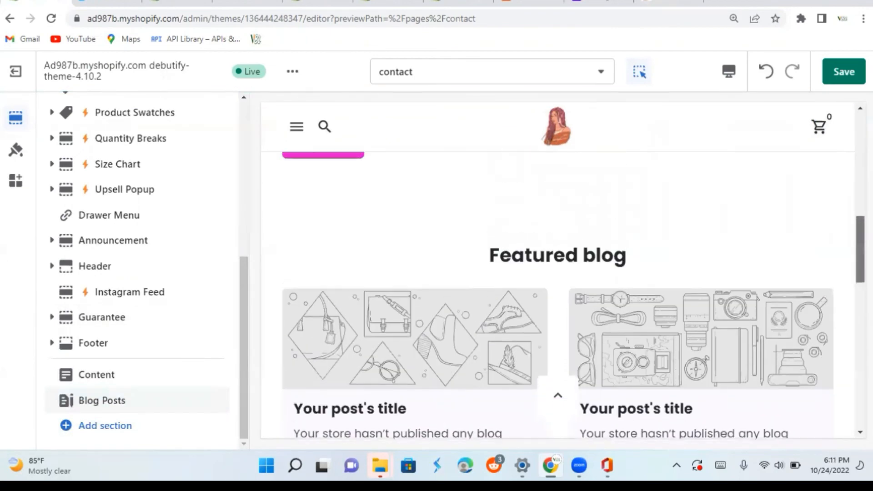
left_click(844, 79)
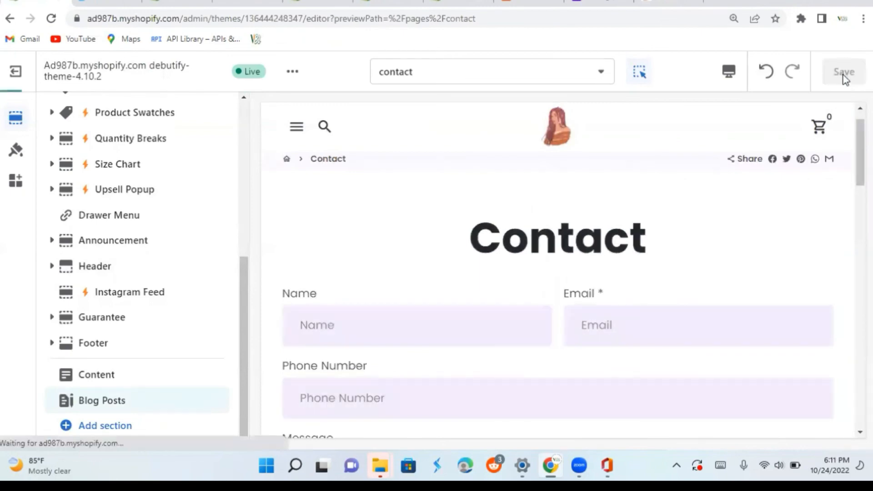
Reload the live storefront, examine the contact form and blog section on its Contact us page, and return to the theme editor
left_click(667, 2)
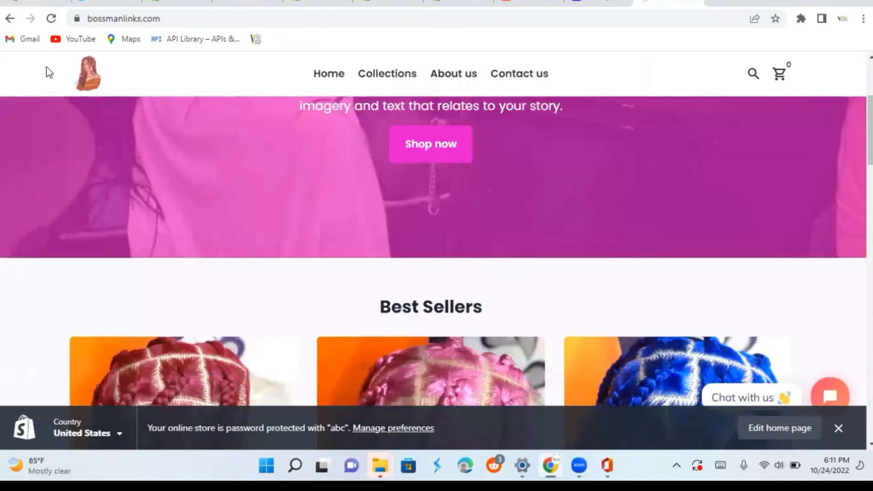
left_click(49, 23)
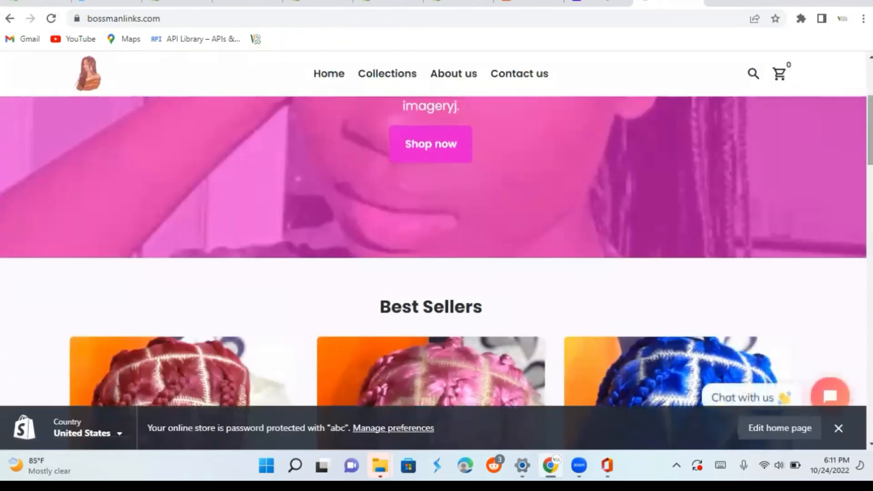
scroll(829, 125, "down", 4)
left_click_drag(871, 165, 871, 93)
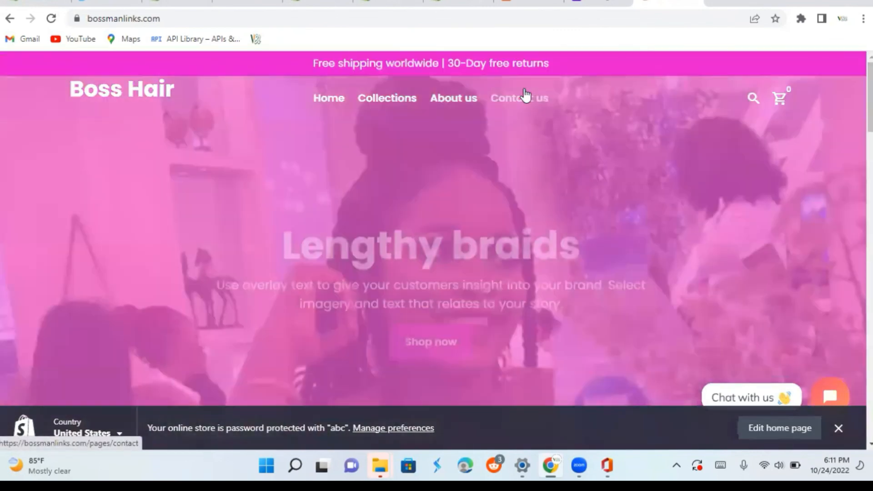
left_click(526, 97)
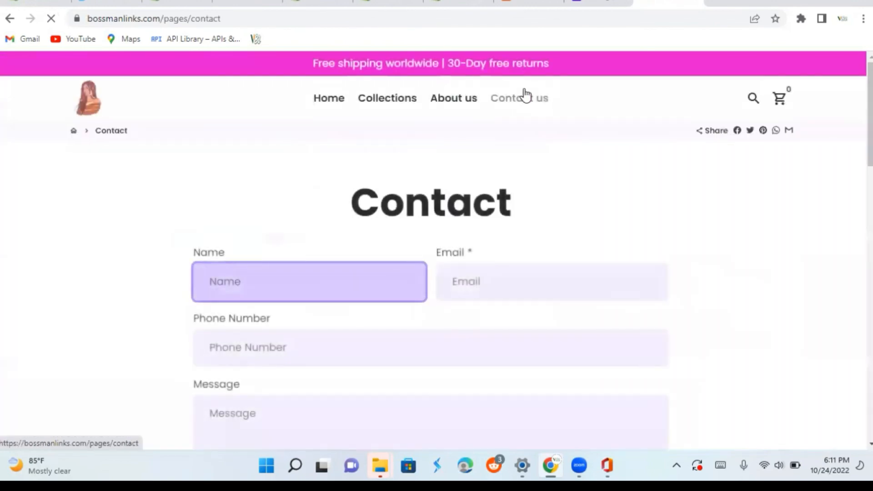
scroll(436, 228, "down", 4)
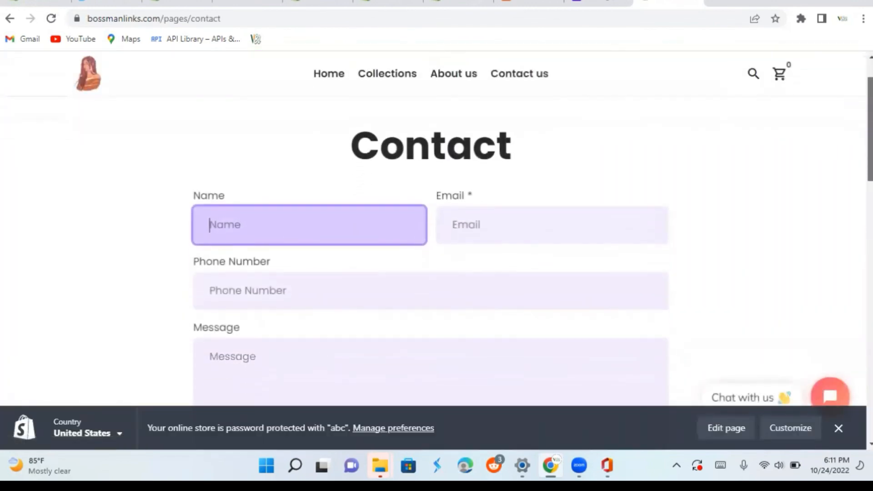
scroll(436, 250, "down", 6)
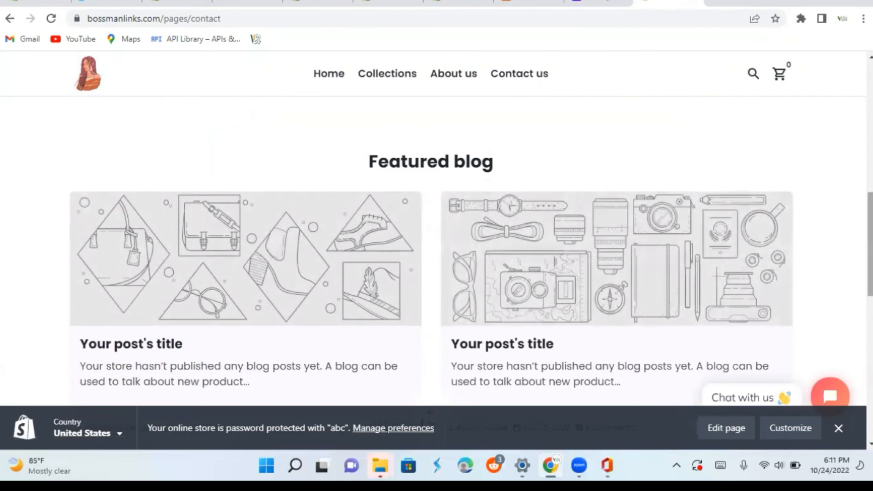
scroll(431, 250, "down", 4)
scroll(421, 100, "up", 7)
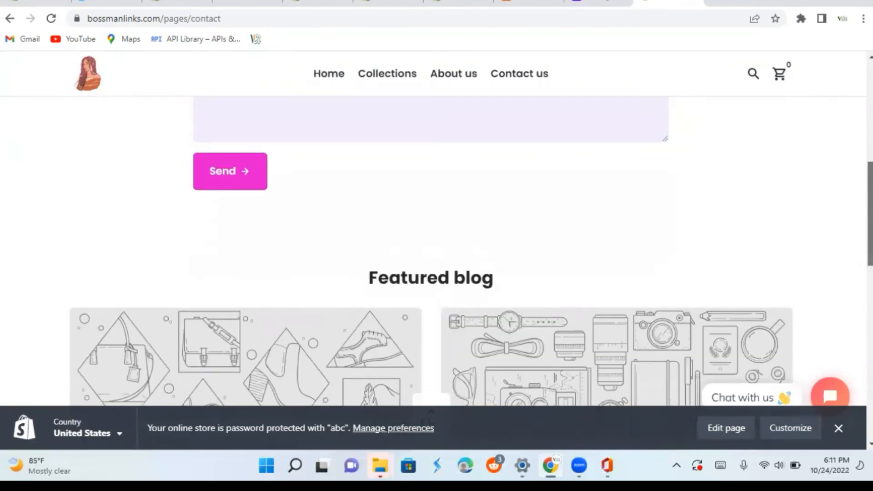
left_click(29, 3)
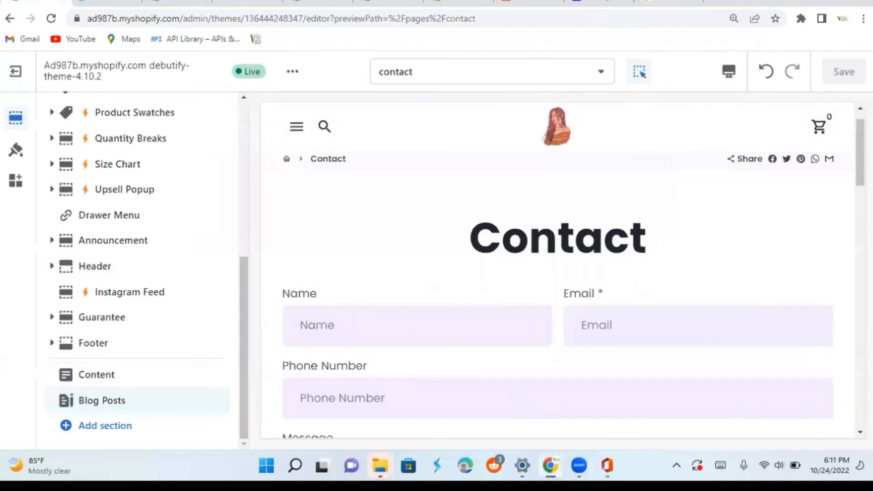
left_click(579, 74)
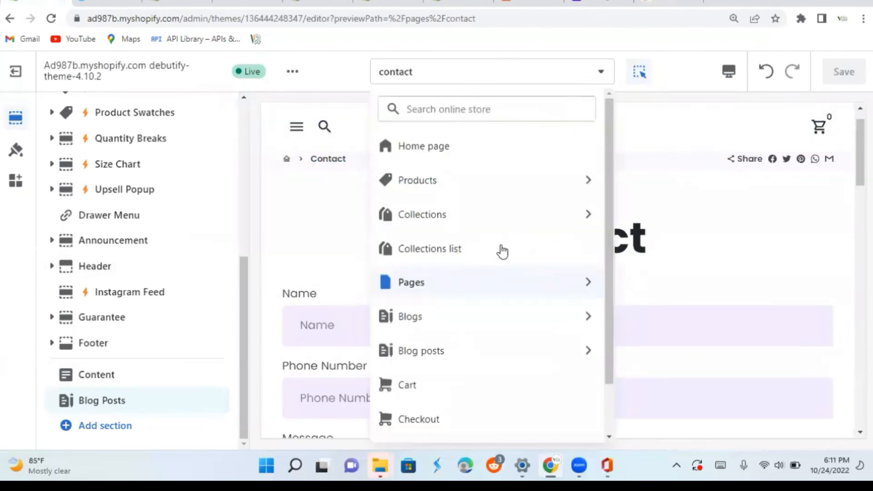
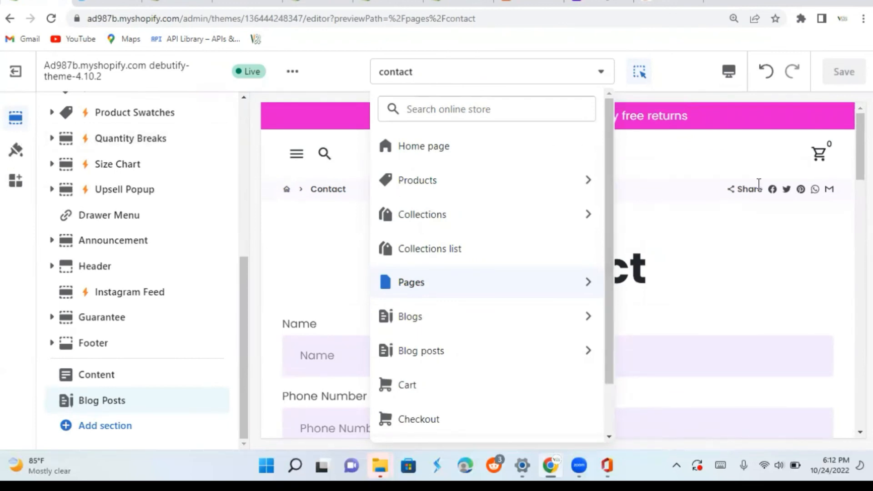
left_click(786, 190)
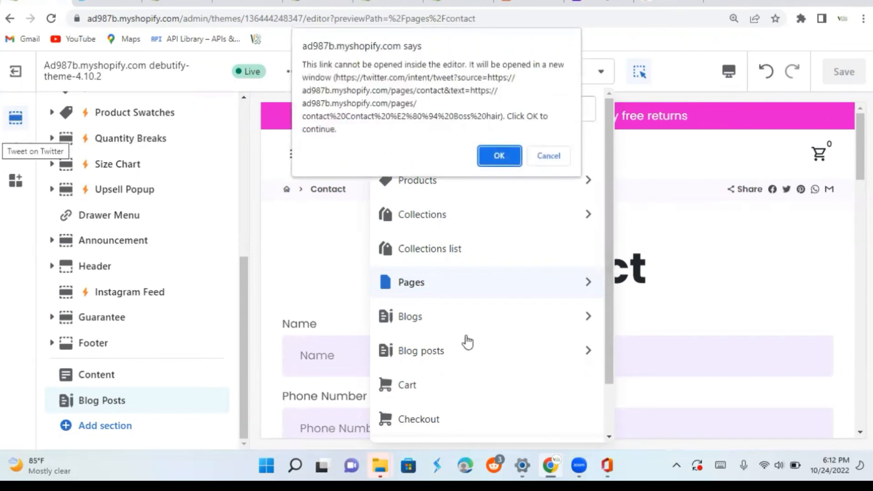
left_click(552, 159)
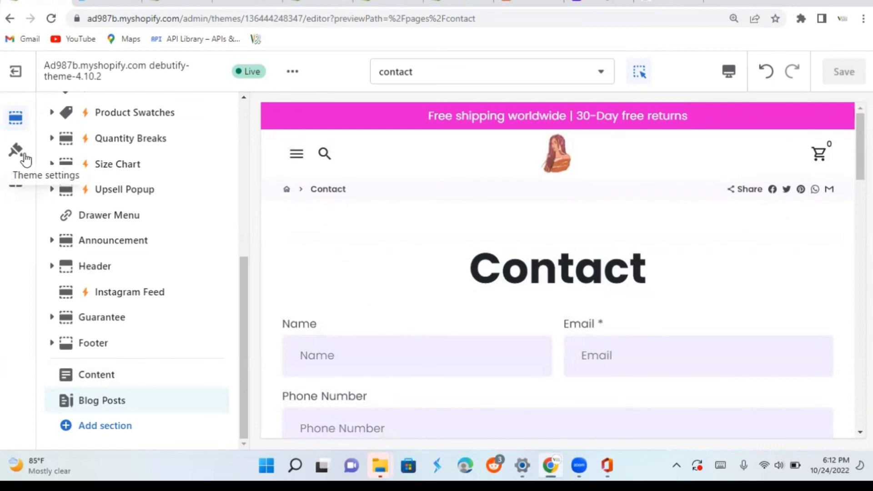
Switch to the live storefront and examine the About us page and the Best braid wig collection page down to the footer
left_click(674, 1)
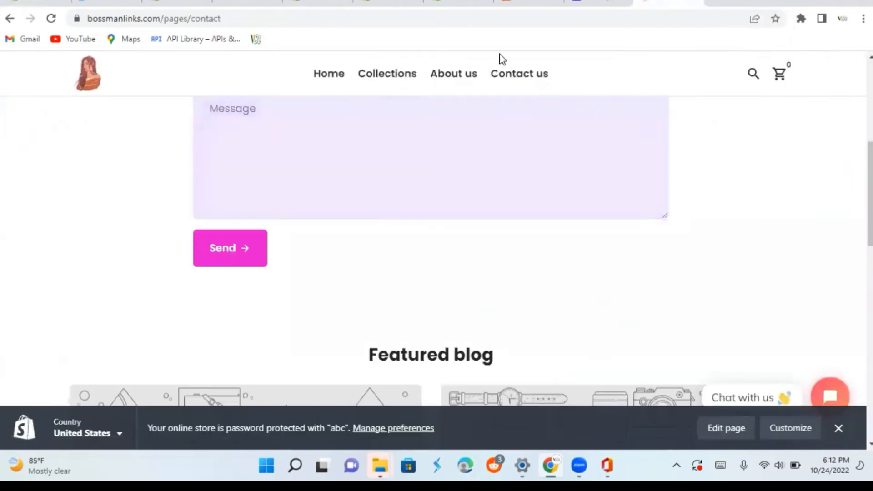
left_click_drag(445, 64, 442, 77)
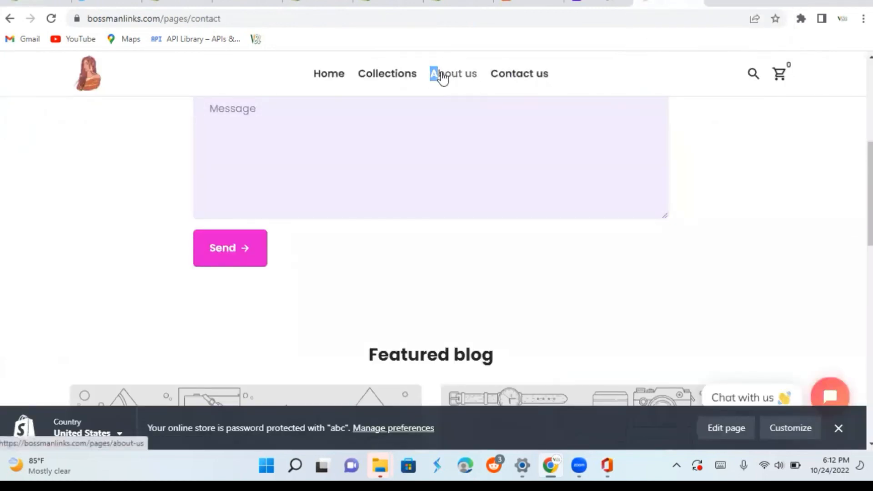
left_click(454, 76)
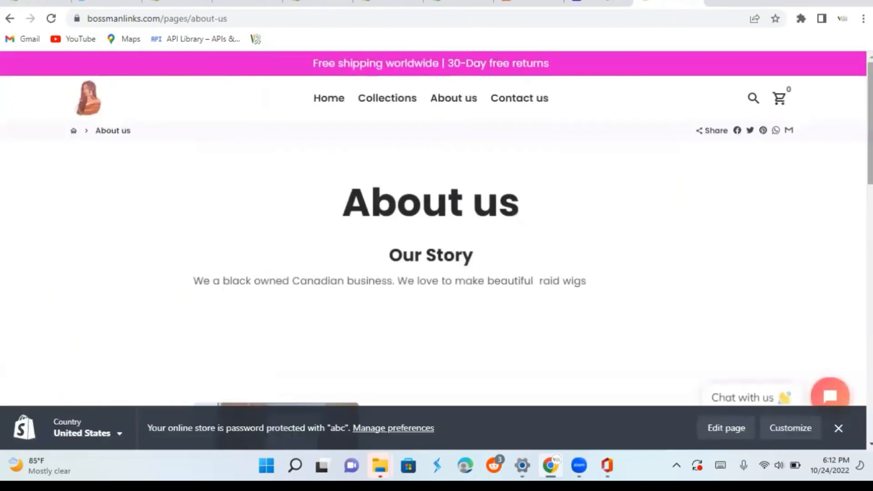
scroll(437, 250, "down", 15)
scroll(574, 113, "up", 15)
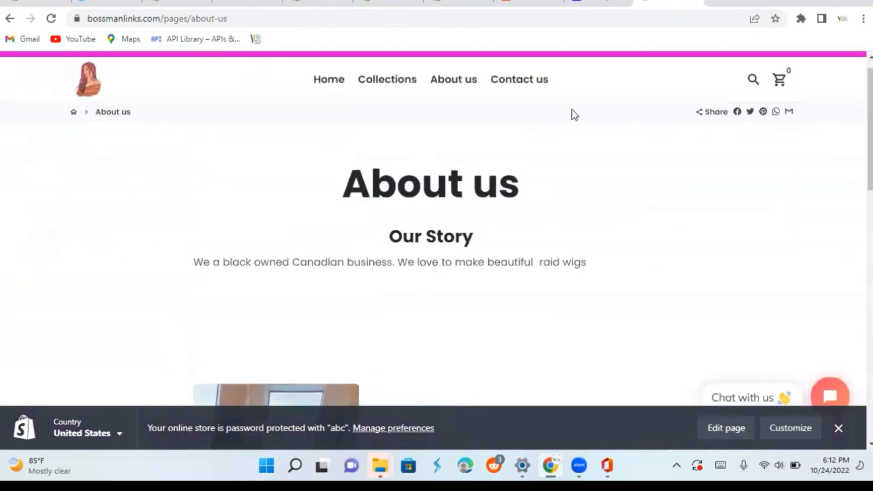
left_click(398, 86)
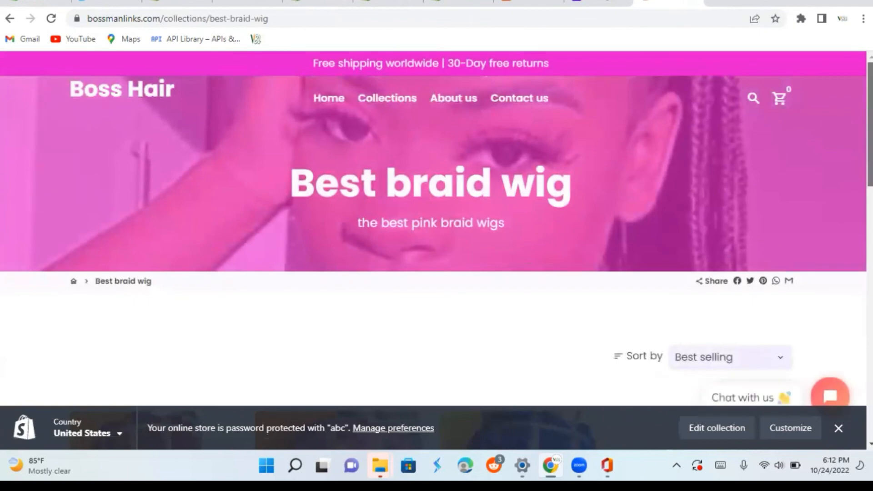
scroll(436, 250, "down", 15)
scroll(740, 353, "down", 2)
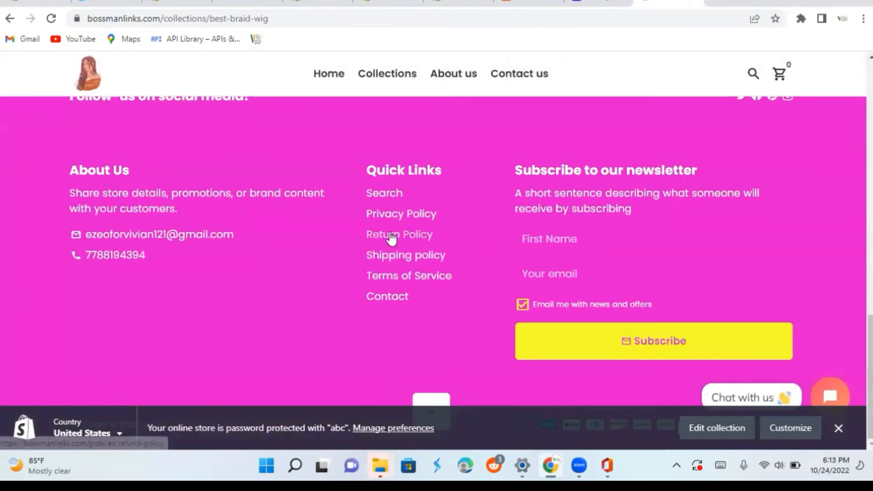
Open the Privacy Policy from the storefront footer's quick links and read through its sections
left_click(394, 217)
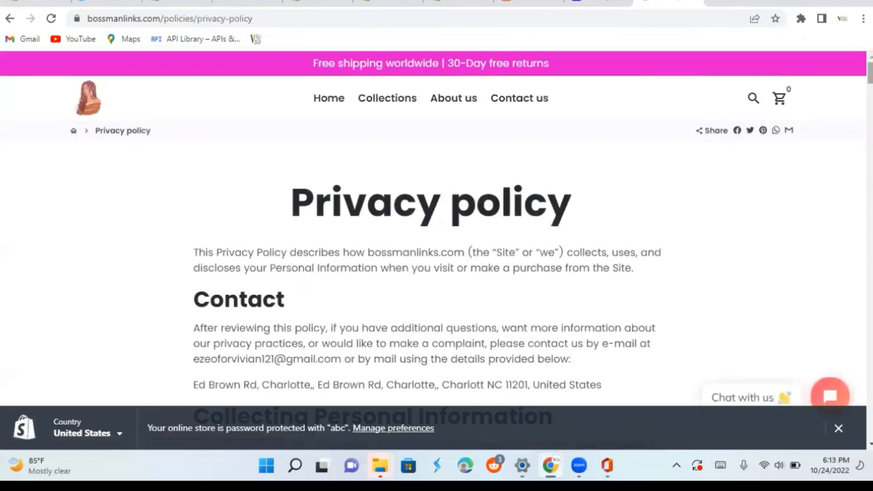
scroll(437, 273, "down", 15)
scroll(437, 272, "up", 20)
scroll(437, 273, "down", 4)
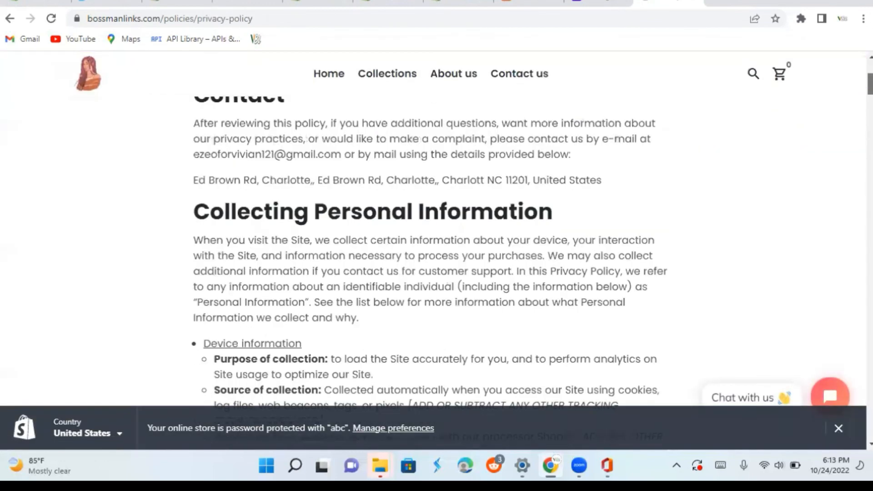
scroll(436, 250, "down", 20)
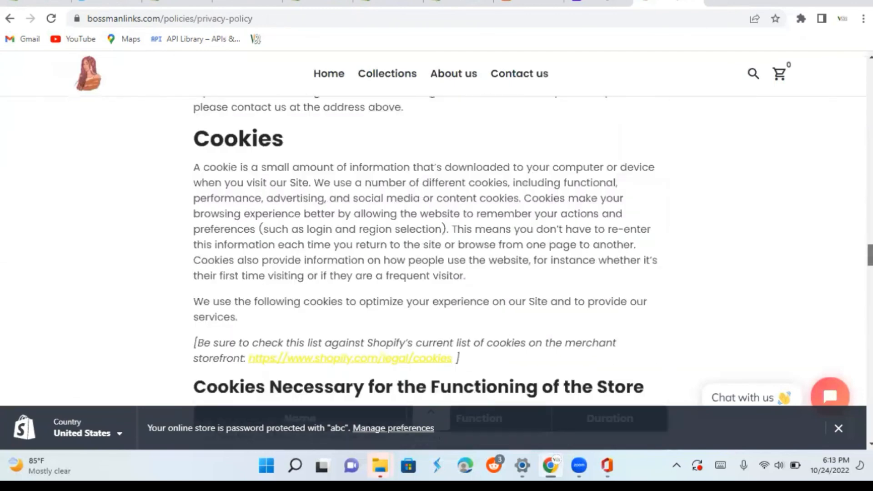
scroll(405, 111, "up", 5)
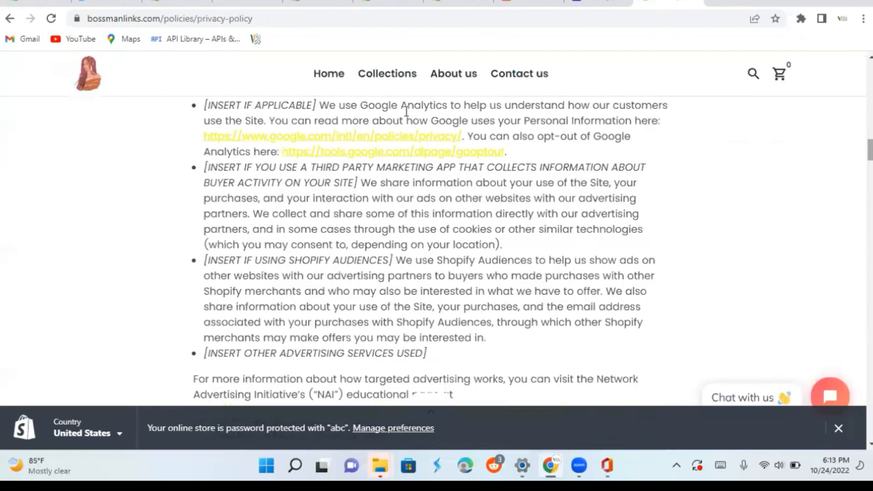
Return to the theme editor and review the app embeds, the theme settings categories, and the list of page templates
left_click(43, 2)
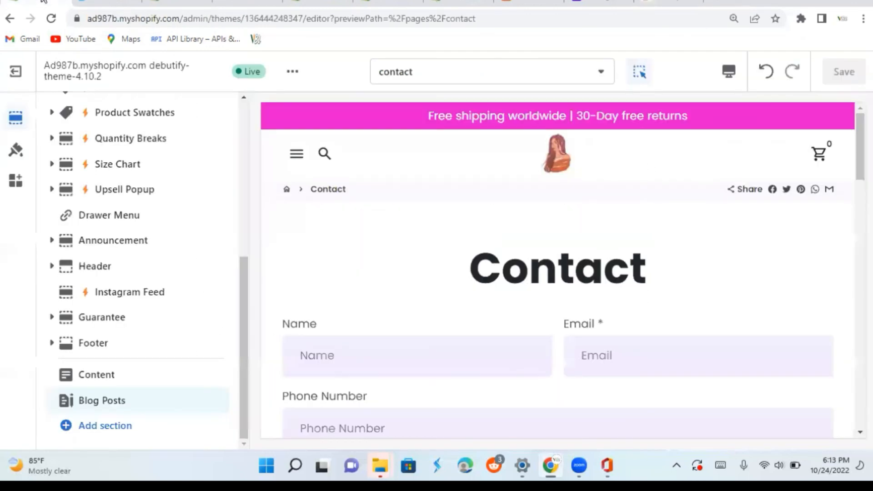
left_click(16, 182)
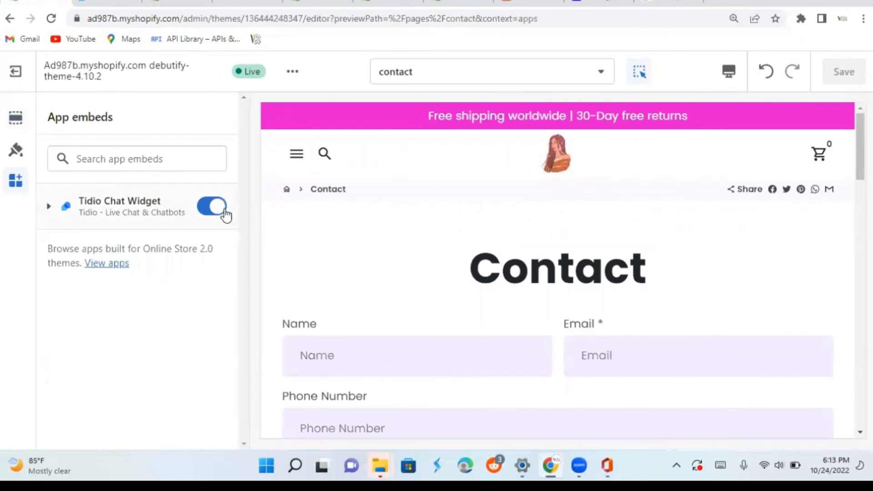
left_click(16, 153)
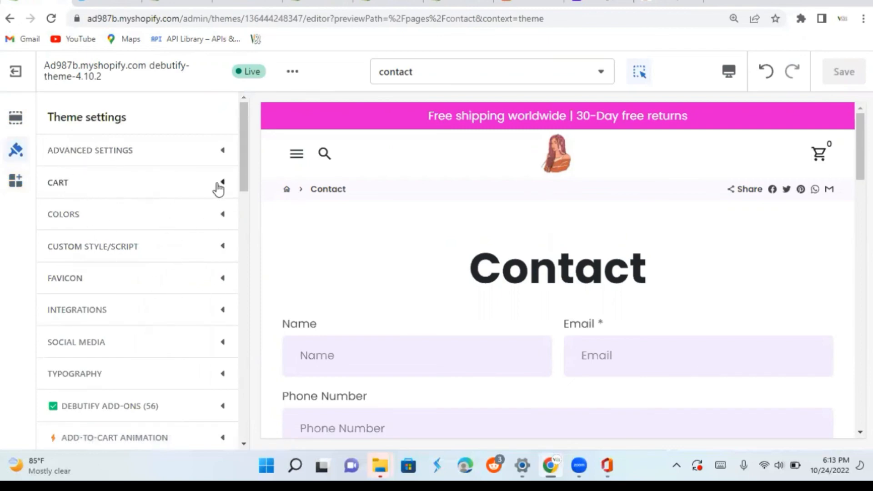
left_click(594, 81)
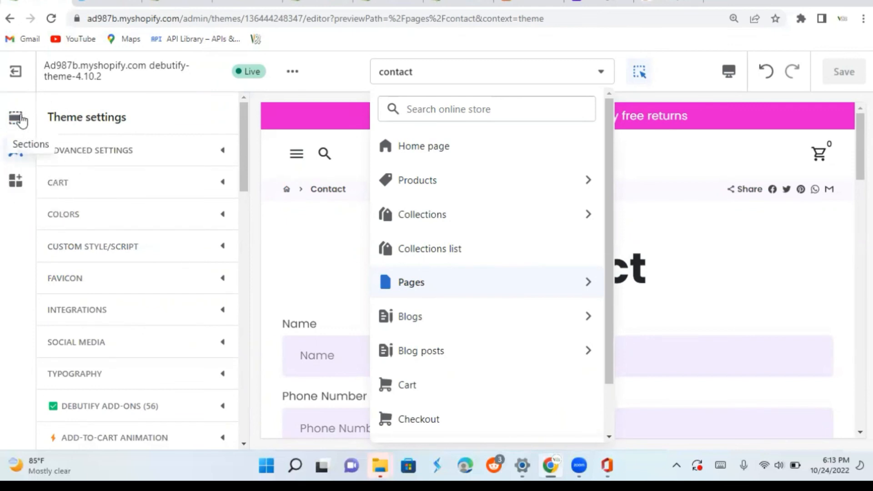
left_click(17, 117)
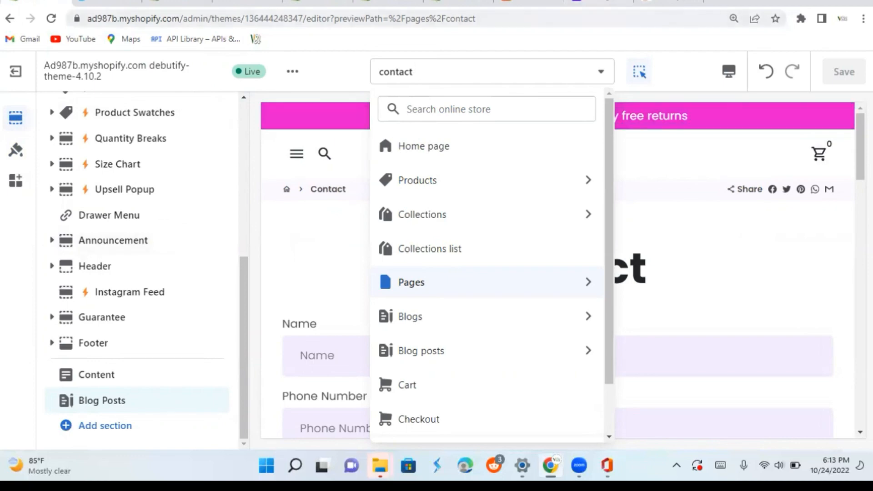
Switch to the live storefront, open its Contact us page, and go back to the theme editor
left_click(655, 2)
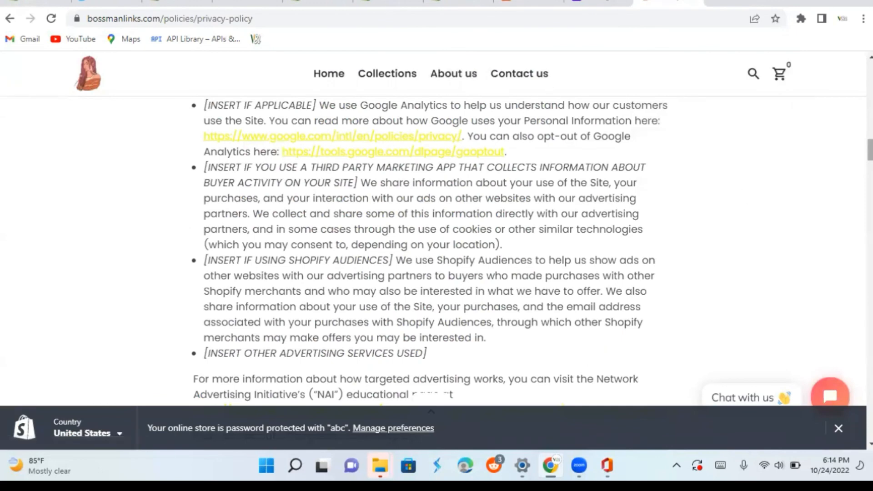
scroll(628, 111, "up", 4)
scroll(627, 111, "down", 4)
left_click(519, 81)
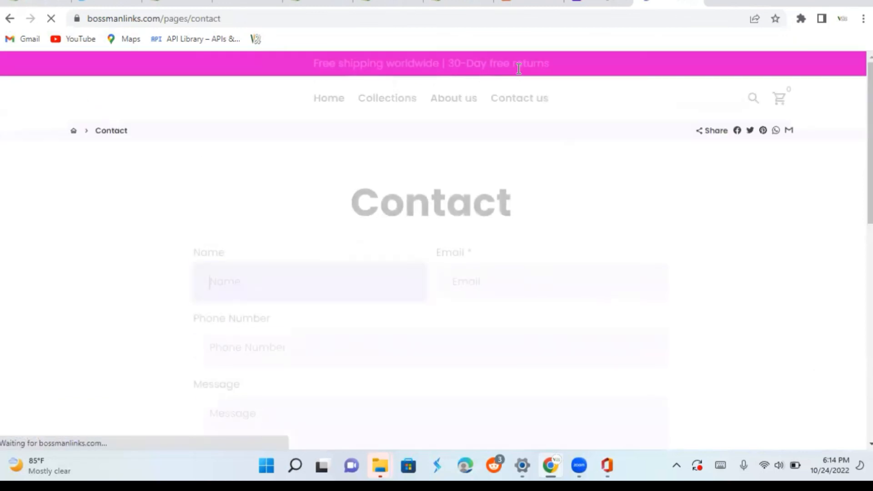
left_click(47, 2)
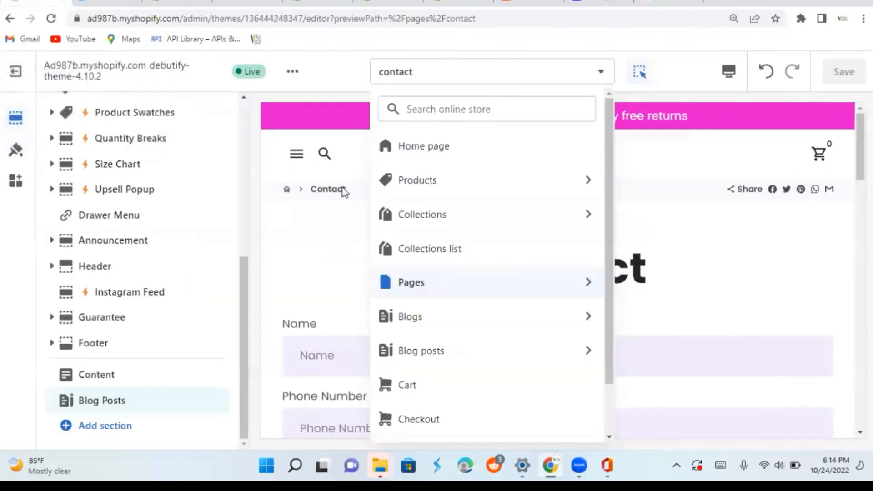
Search the online store templates for "about" and open the About us page in the theme editor
left_click(318, 220)
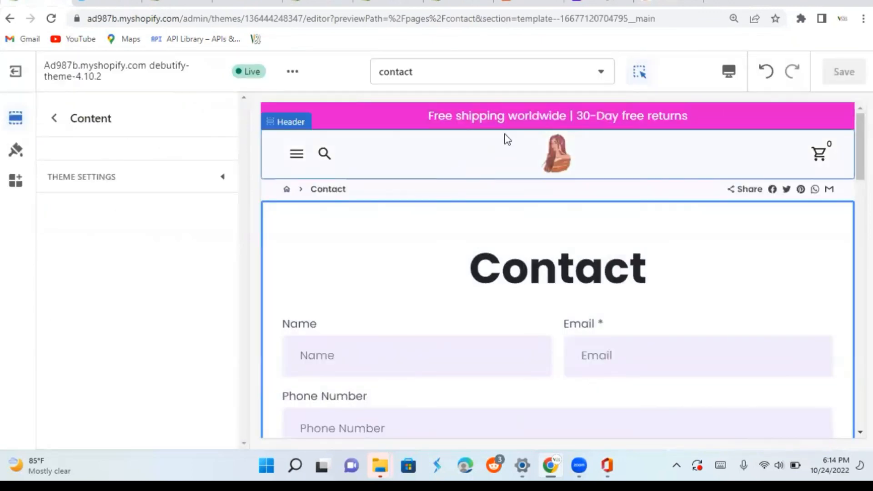
left_click(524, 73)
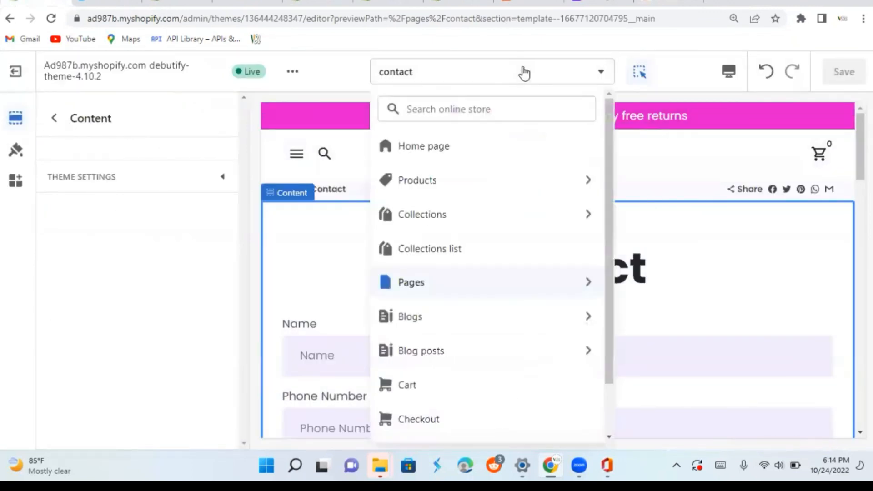
left_click(493, 112)
type("a")
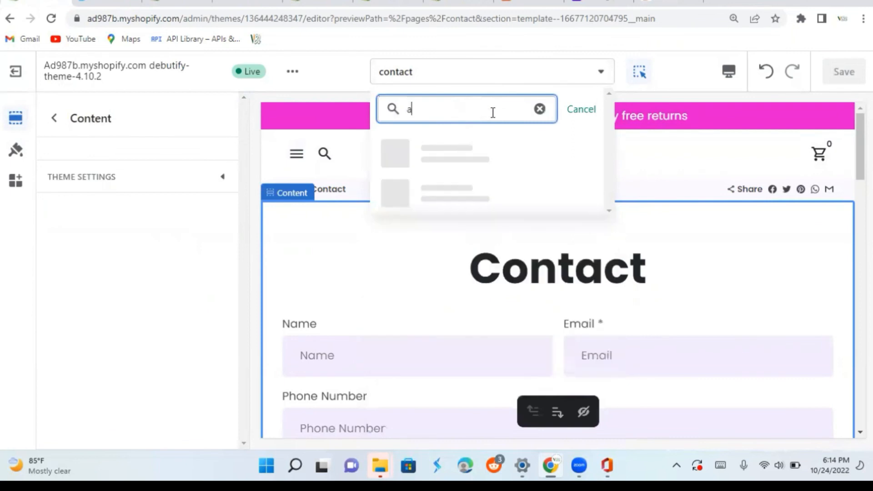
type("bout")
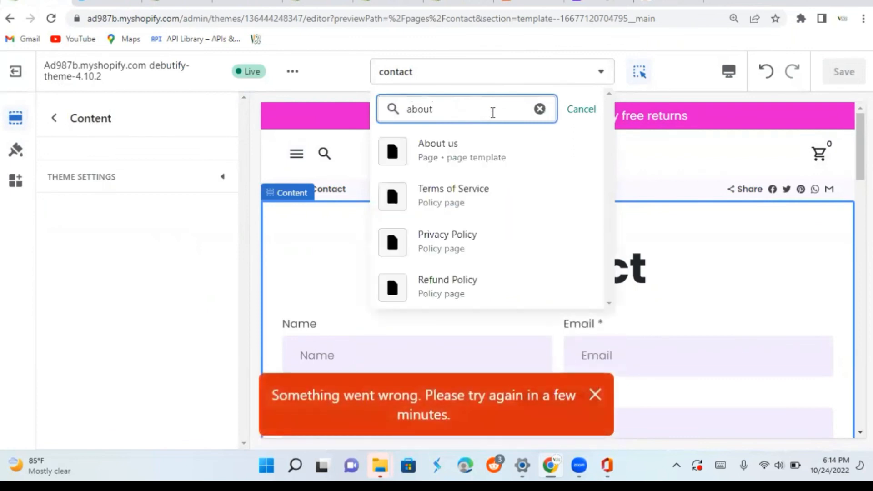
left_click(485, 164)
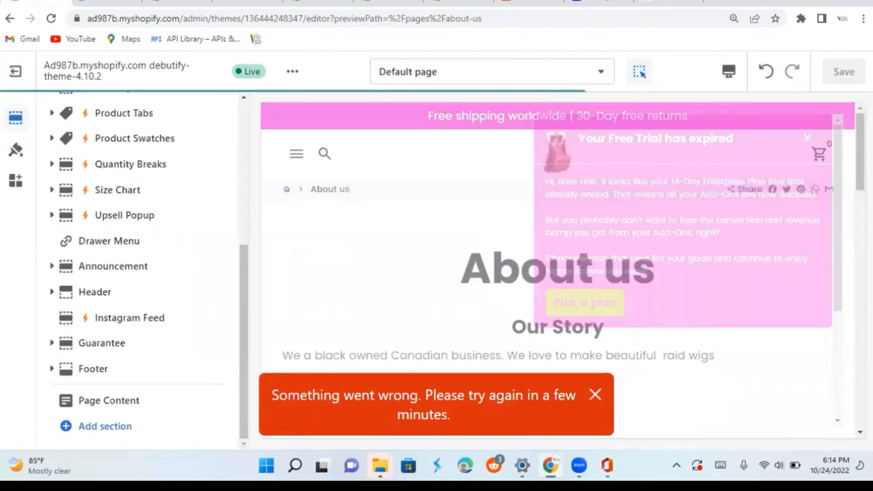
Add a Video section below the page content of the Default page template and save the theme
left_click_drag(860, 153, 860, 192)
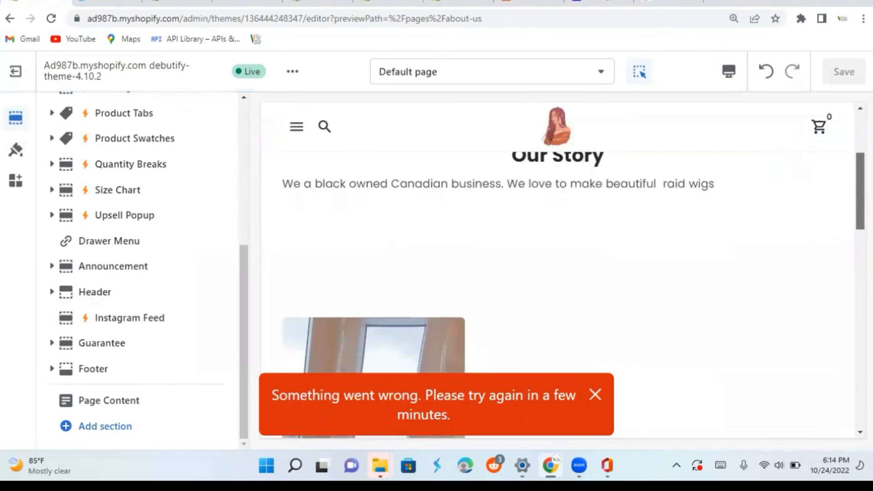
left_click(80, 435)
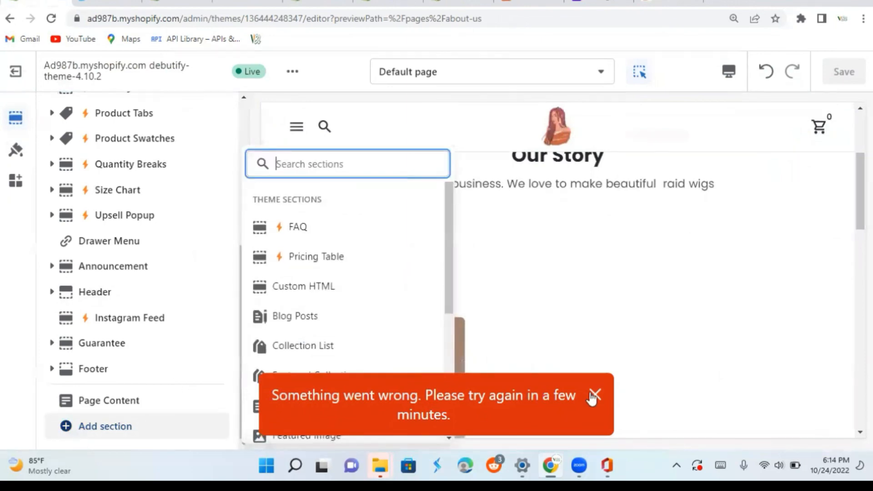
left_click(600, 398)
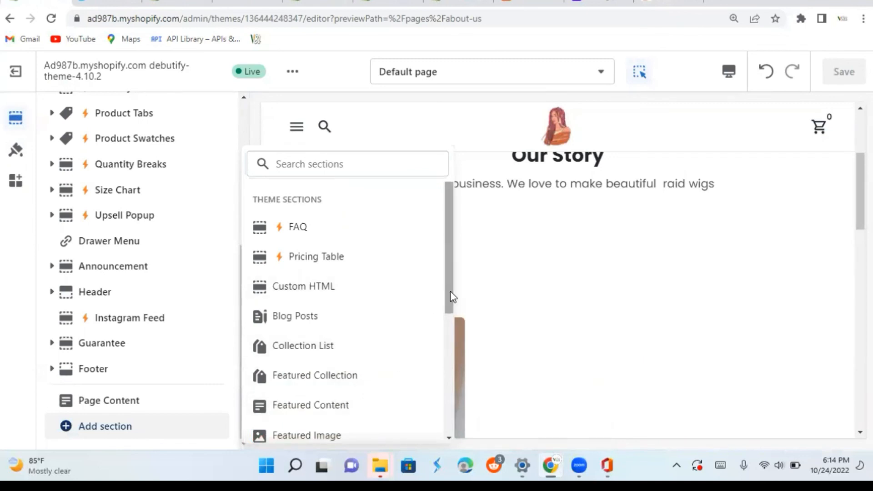
left_click_drag(450, 296, 455, 351)
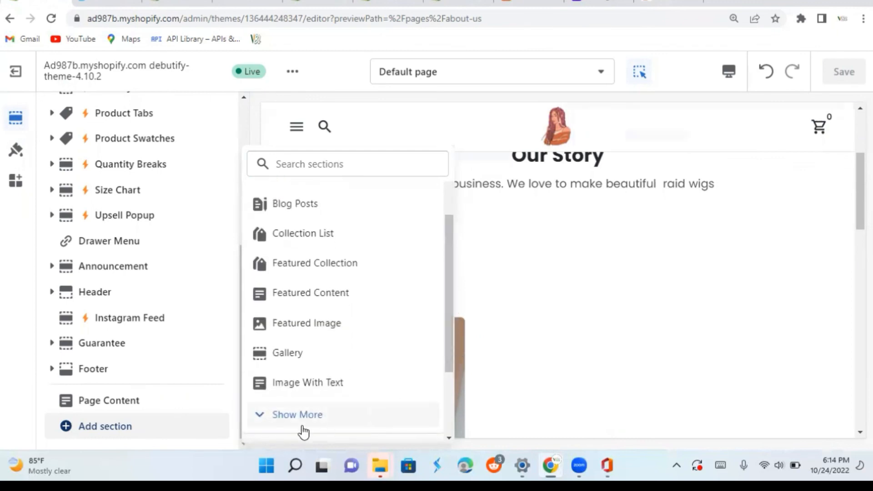
left_click(287, 417)
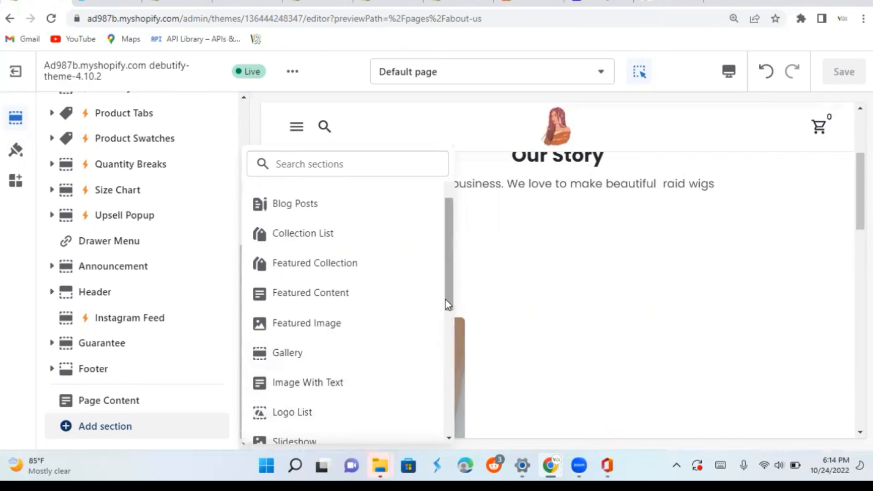
left_click_drag(447, 298, 438, 388)
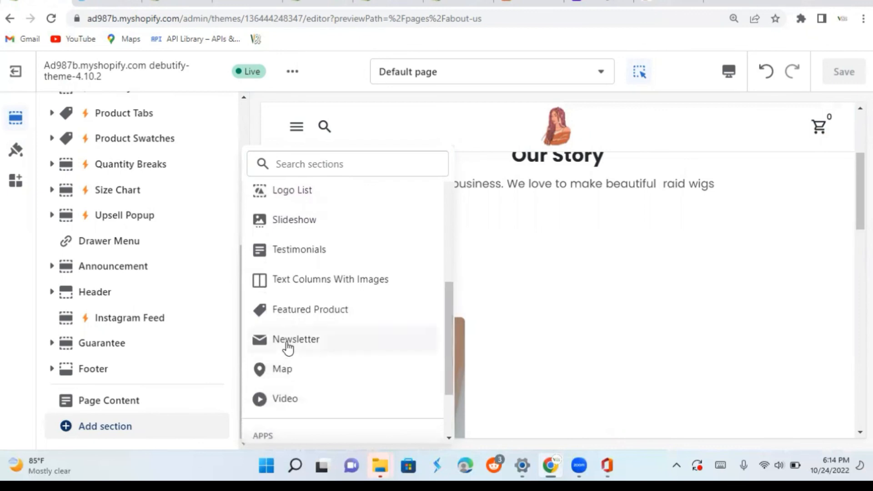
left_click(287, 399)
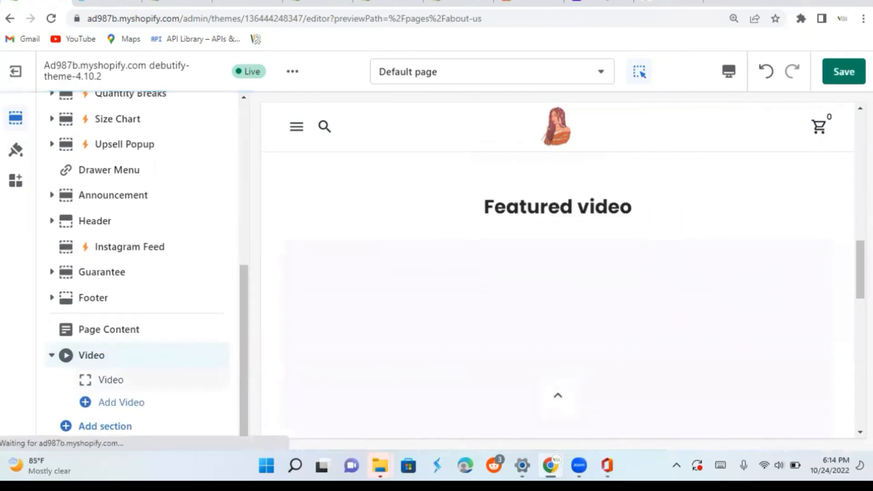
left_click(848, 82)
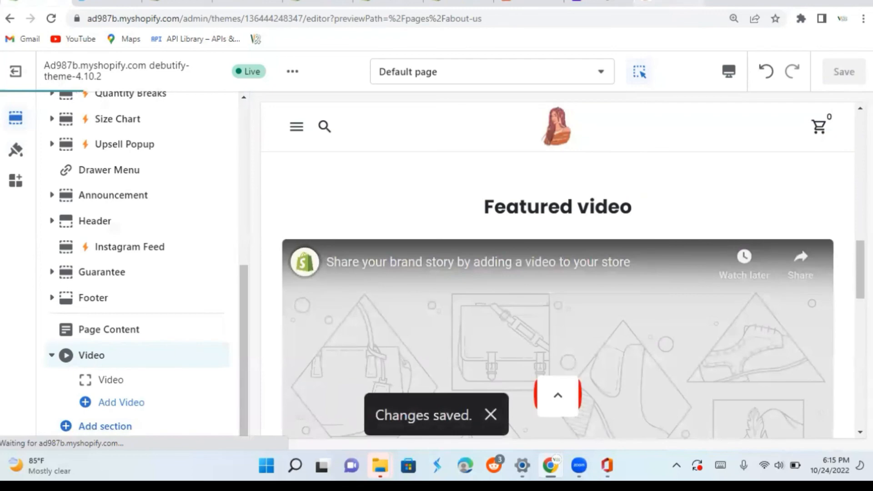
Reload the live storefront, examine the featured video on its About us page, dismiss the store preview bar, and return to the theme editor
left_click(670, 3)
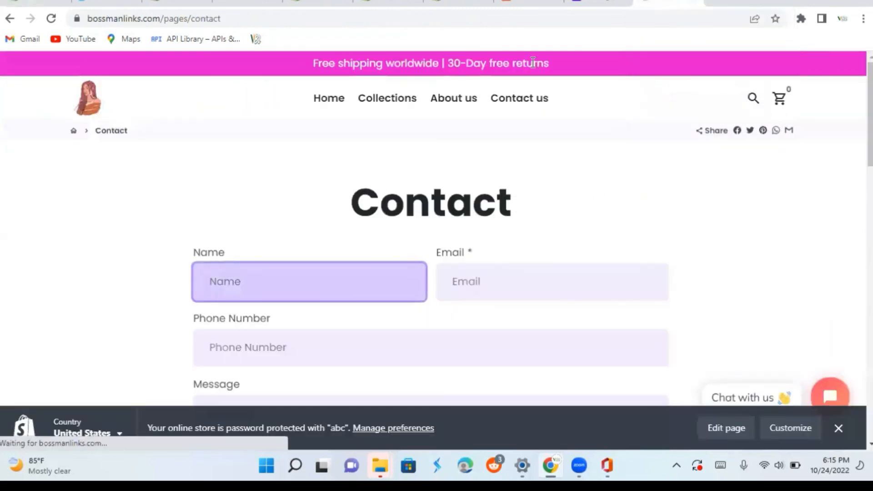
left_click(51, 20)
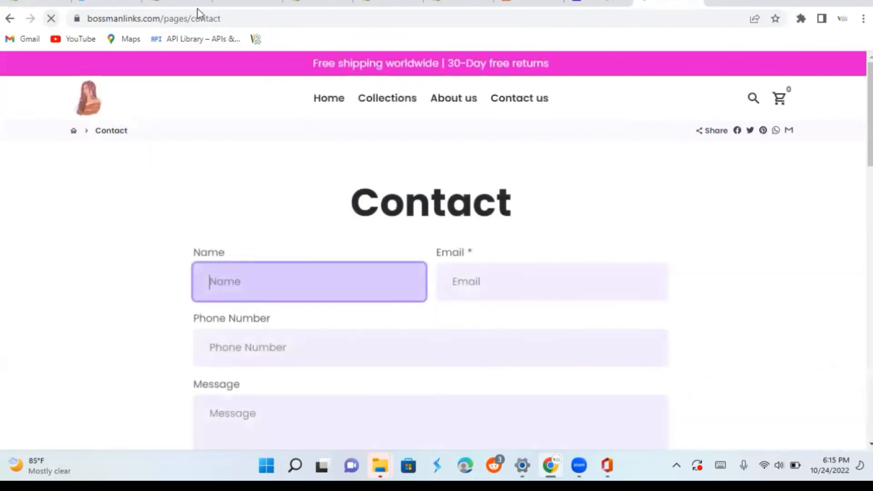
left_click(452, 98)
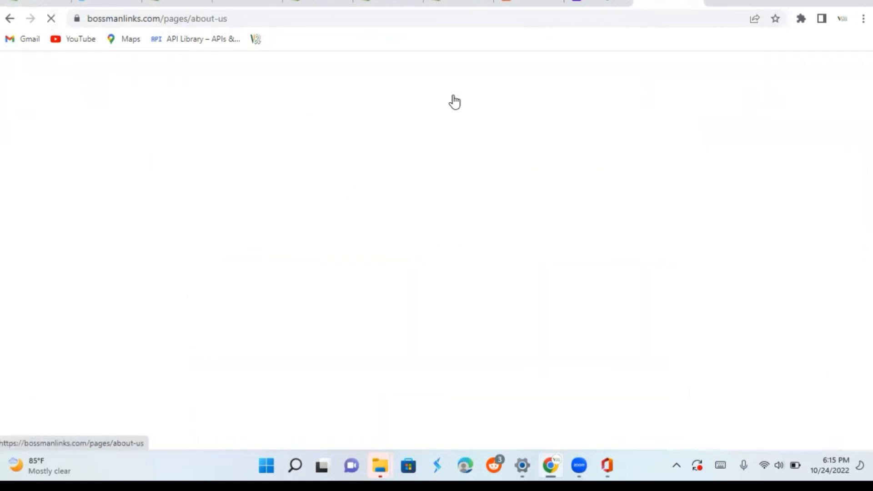
scroll(828, 99, "down", 3)
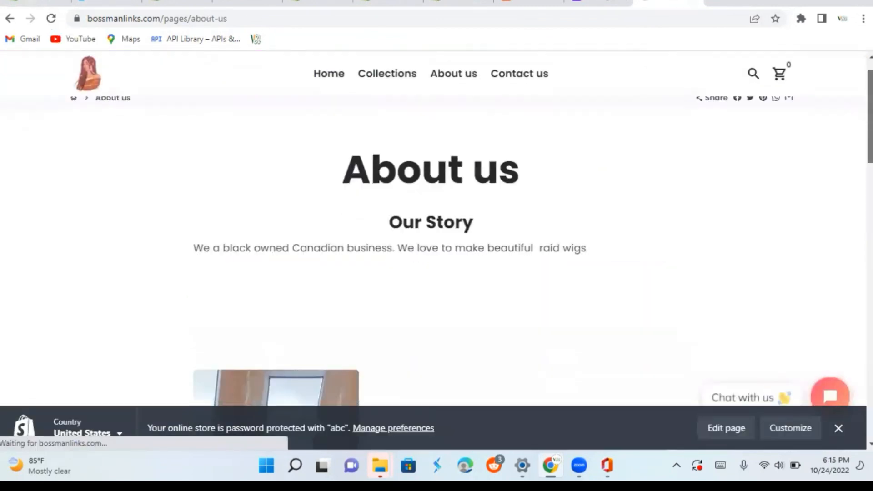
scroll(437, 250, "down", 10)
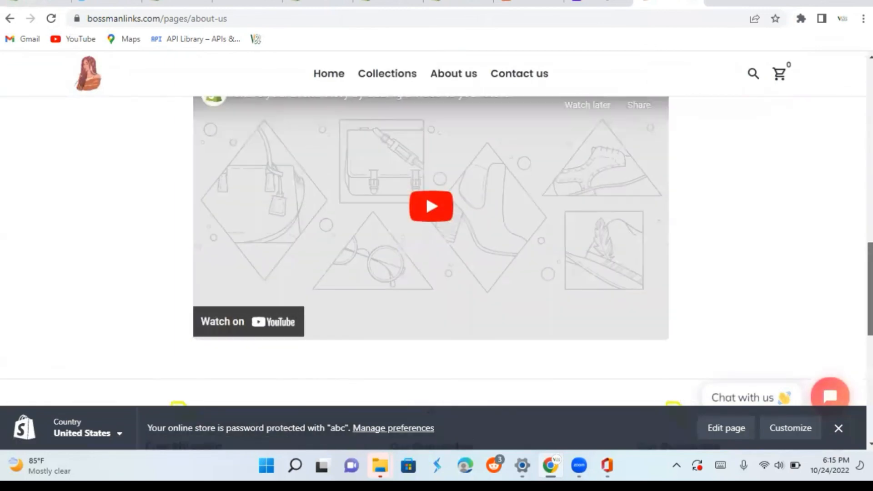
scroll(437, 250, "up", 3)
scroll(431, 250, "down", 1)
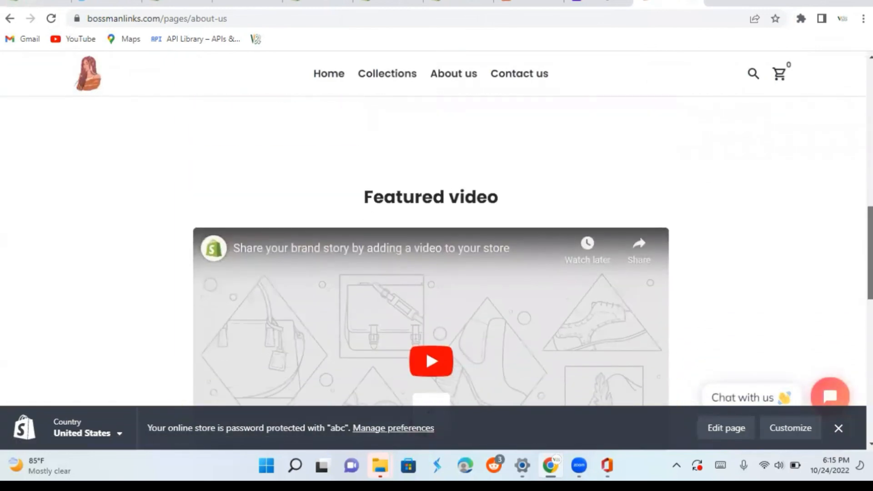
left_click(839, 428)
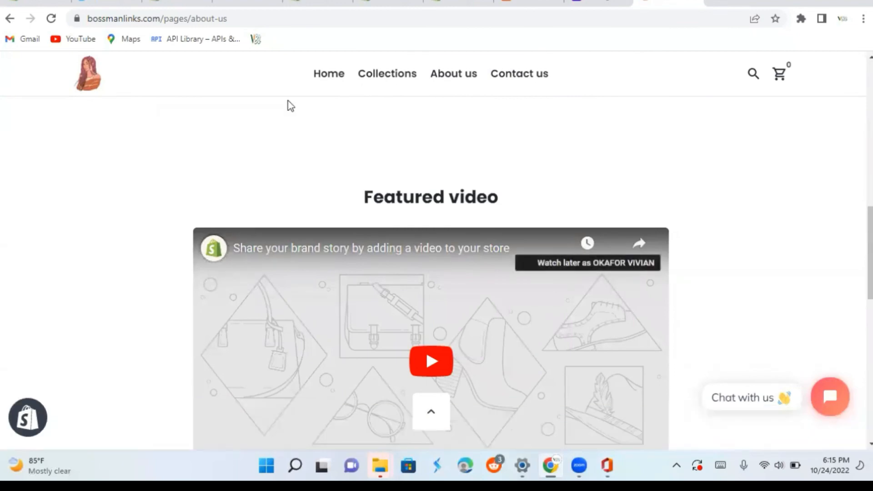
left_click(39, 2)
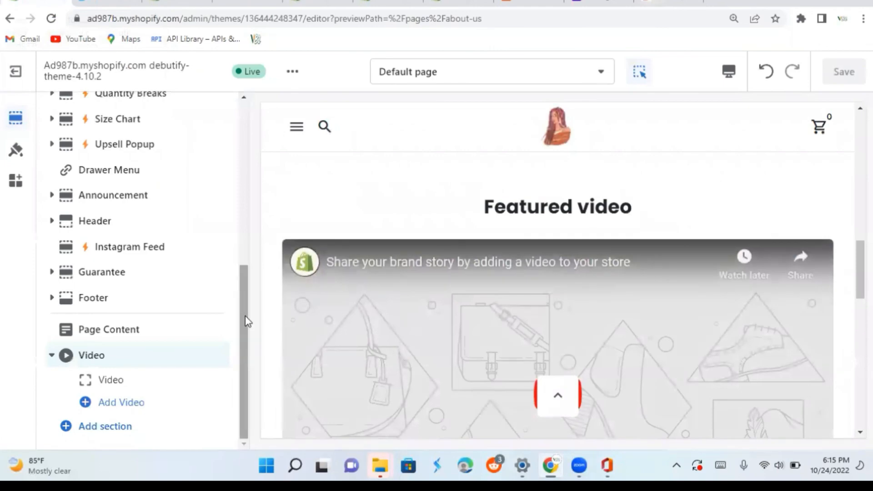
left_click_drag(247, 322, 32, 141)
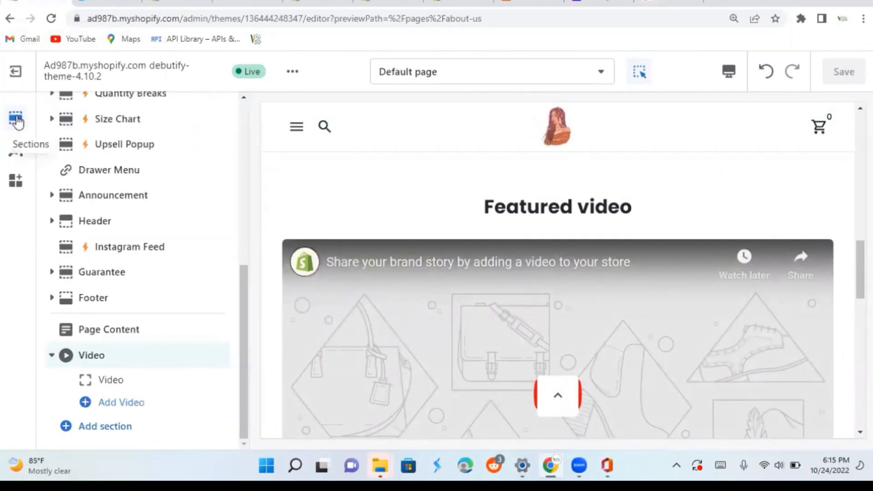